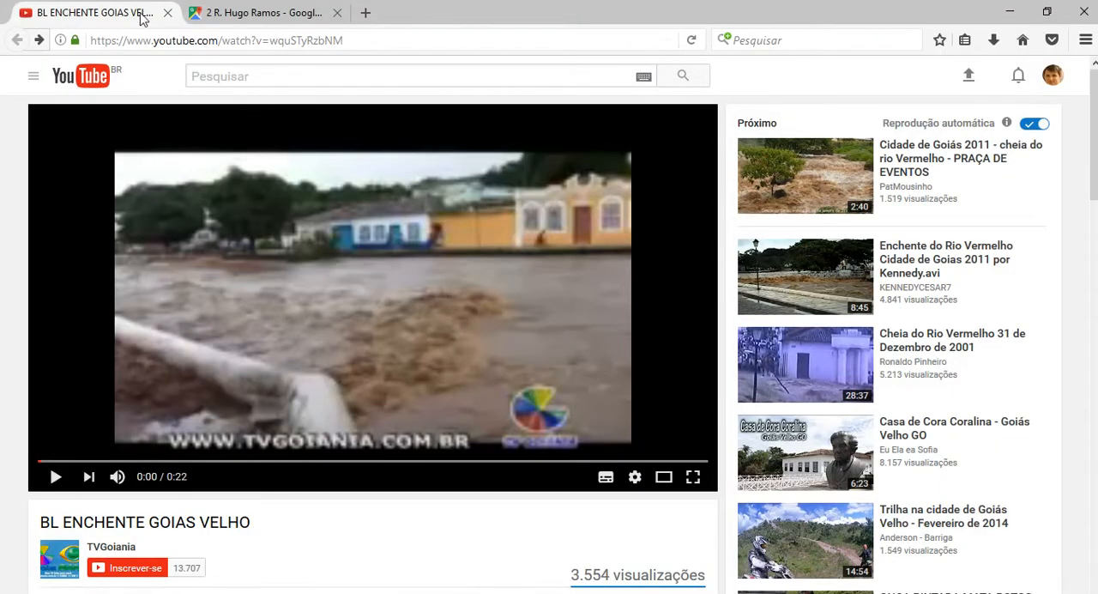
{"action": "left_click", "coordinate": [246, 13]}
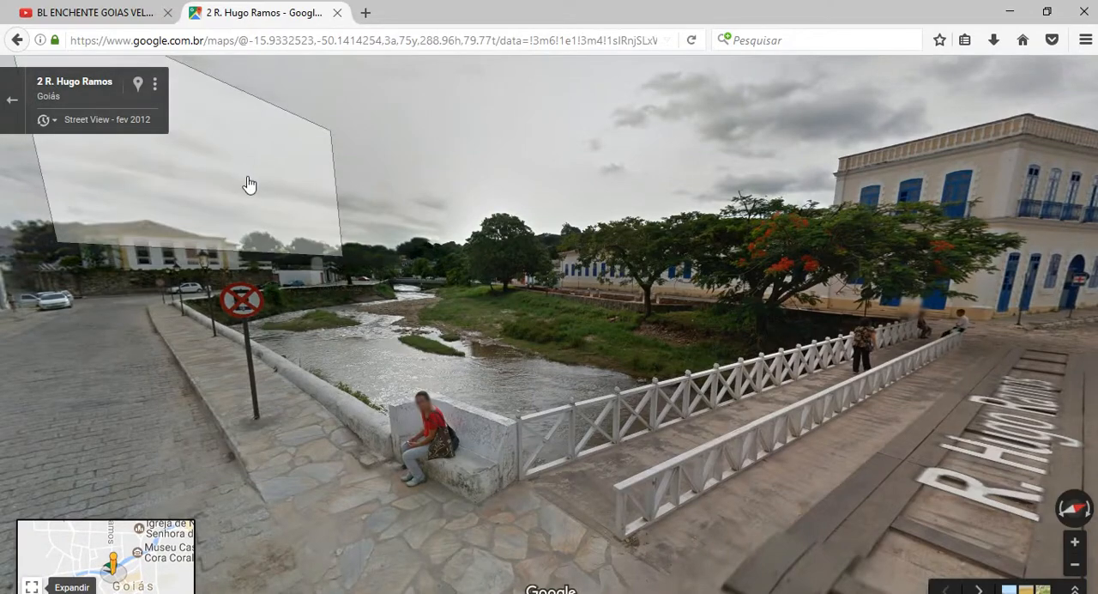
{"action": "left_click_drag", "start_coordinate": [154, 378], "coordinate": [652, 363]}
{"action": "left_click_drag", "start_coordinate": [358, 351], "coordinate": [955, 318]}
{"action": "left_click_drag", "start_coordinate": [206, 380], "coordinate": [767, 534]}
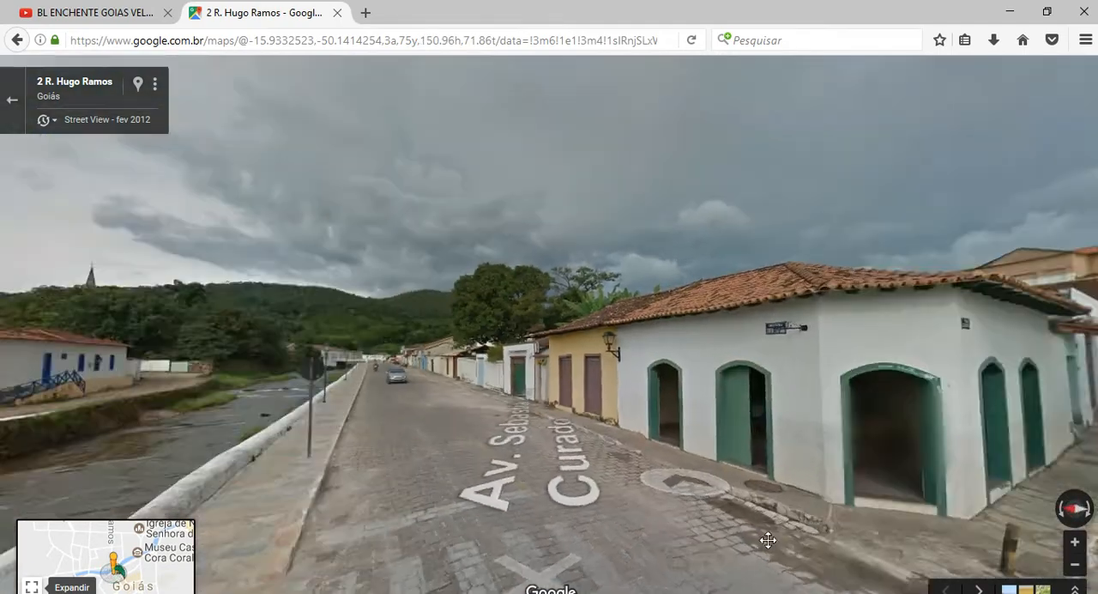
{"action": "left_click_drag", "start_coordinate": [527, 539], "coordinate": [652, 486]}
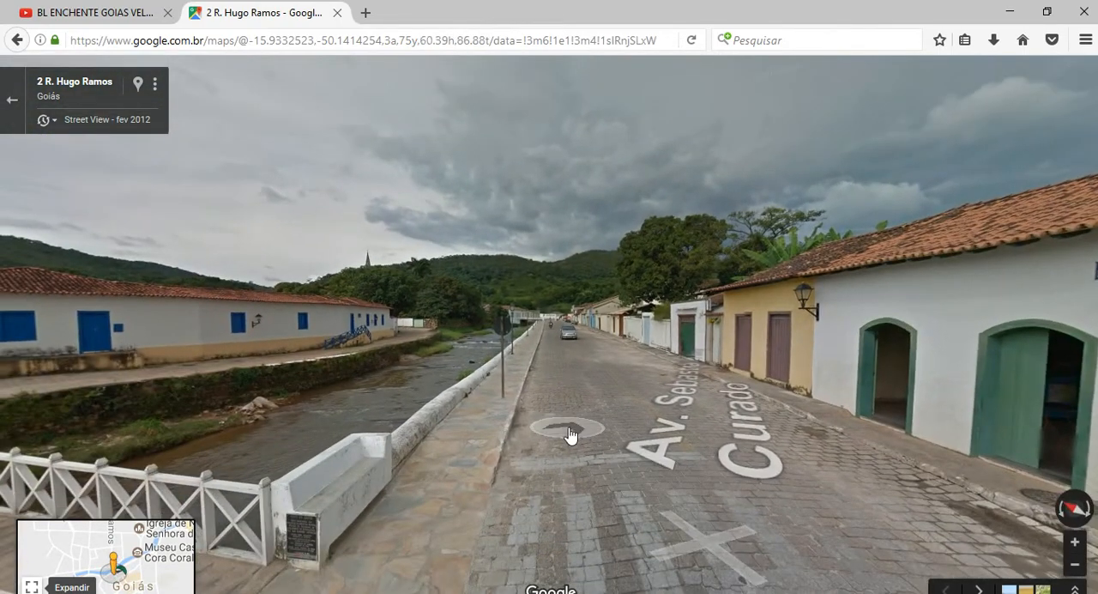
{"action": "left_click_drag", "start_coordinate": [570, 435], "coordinate": [685, 334]}
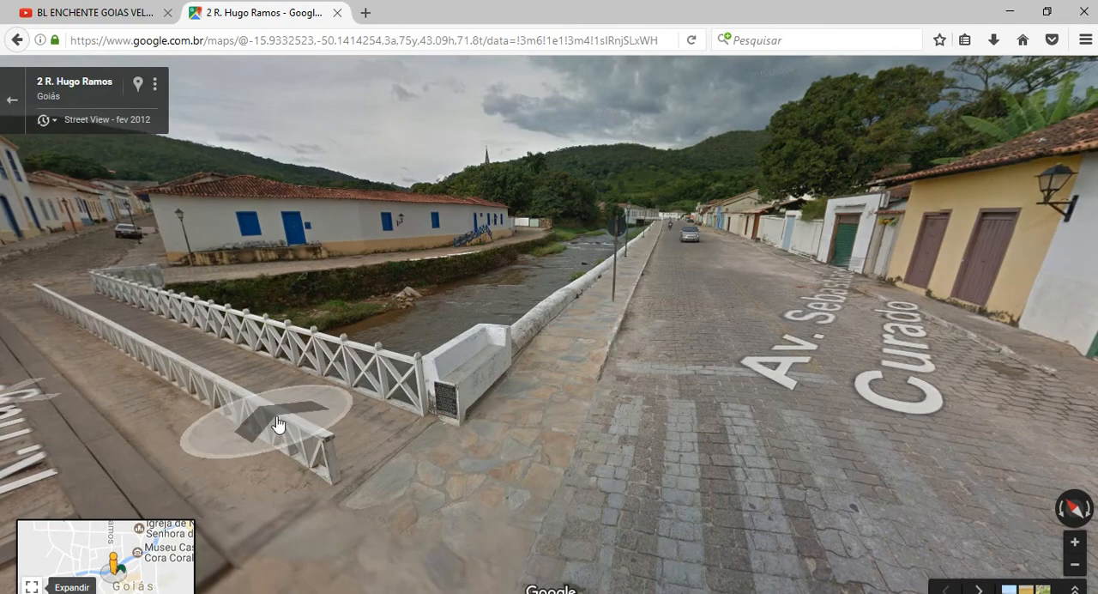
{"action": "left_click_drag", "start_coordinate": [277, 431], "coordinate": [497, 446]}
{"action": "left_click_drag", "start_coordinate": [325, 364], "coordinate": [403, 429]}
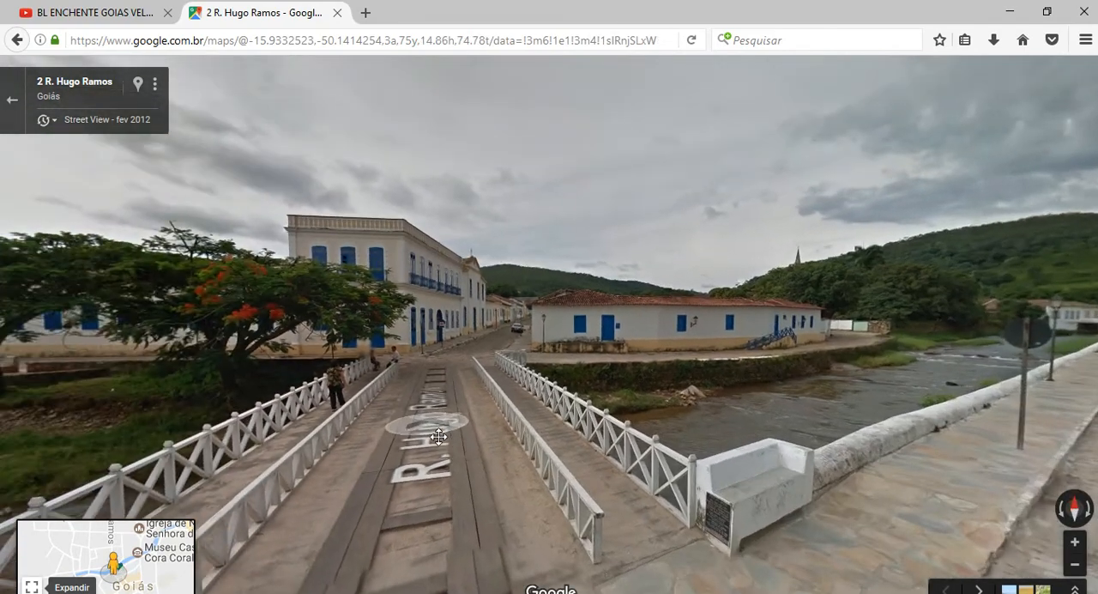
{"action": "left_click_drag", "start_coordinate": [337, 446], "coordinate": [669, 443]}
{"action": "left_click_drag", "start_coordinate": [927, 433], "coordinate": [481, 346]}
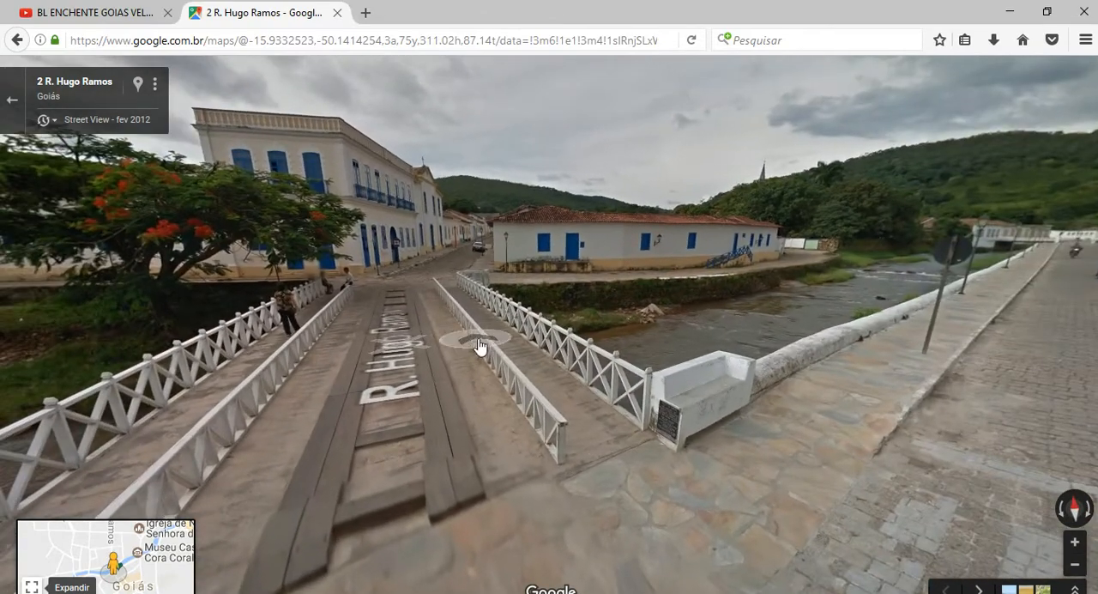
Examine the river channel, its grassy bank and the low riverside walls on both sides of the R. Hugo Ramos bridge.
{"action": "left_click_drag", "start_coordinate": [686, 318], "coordinate": [553, 297]}
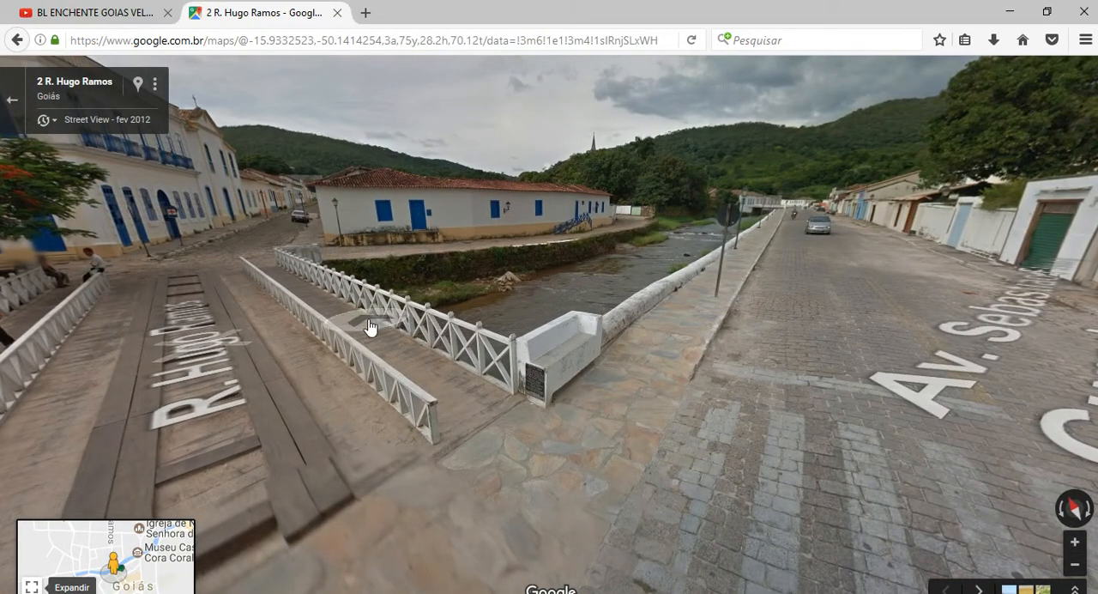
{"action": "left_click_drag", "start_coordinate": [369, 326], "coordinate": [529, 387]}
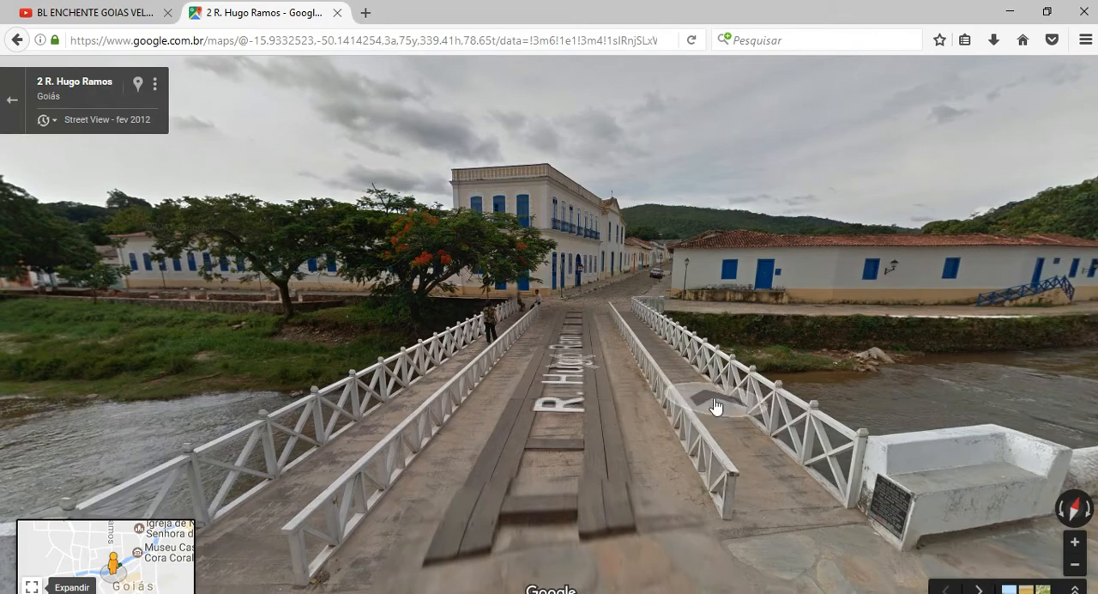
{"action": "left_click_drag", "start_coordinate": [718, 405], "coordinate": [783, 413]}
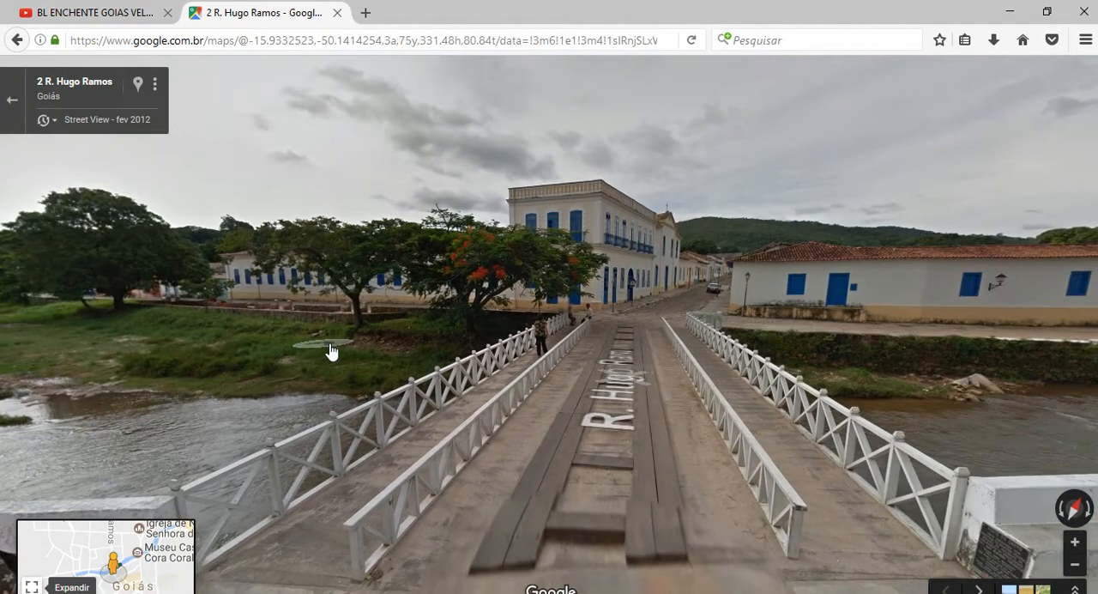
{"action": "left_click_drag", "start_coordinate": [328, 349], "coordinate": [664, 350]}
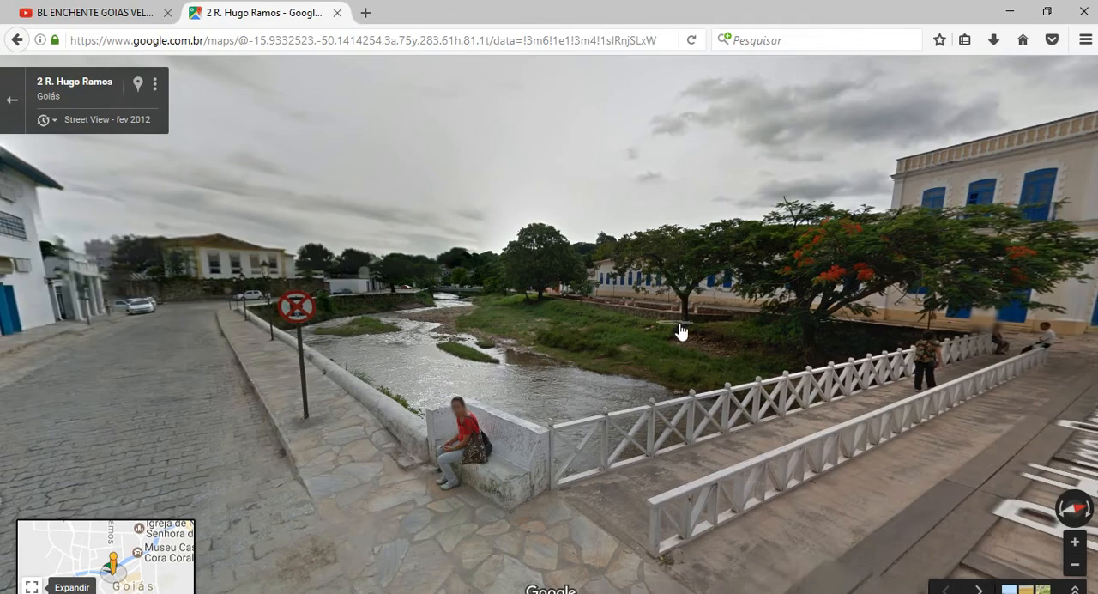
{"action": "left_click", "coordinate": [464, 296]}
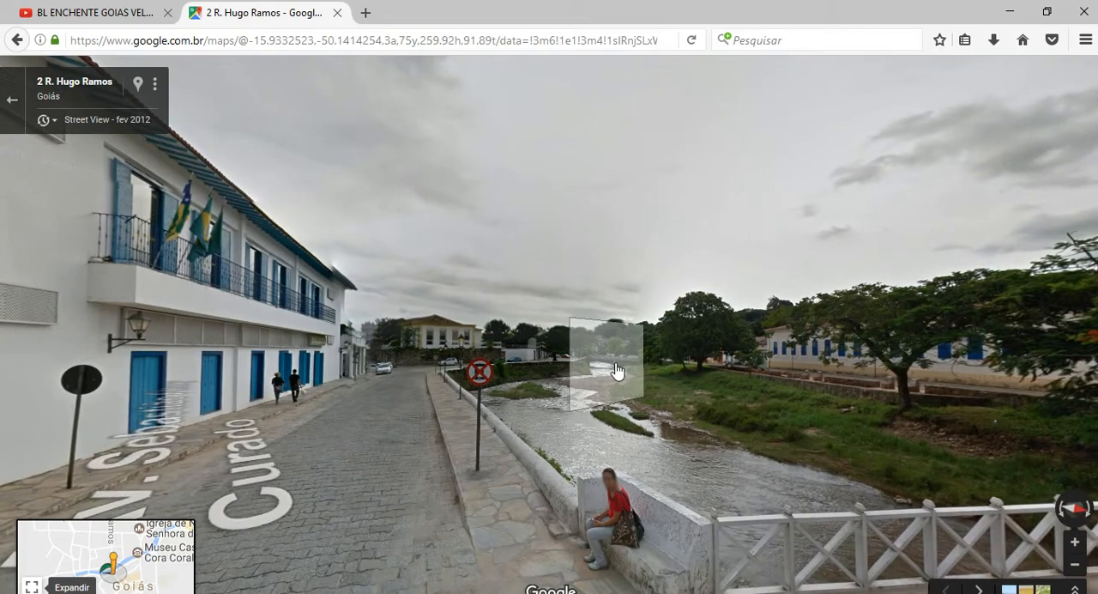
{"action": "left_click_drag", "start_coordinate": [596, 465], "coordinate": [518, 348]}
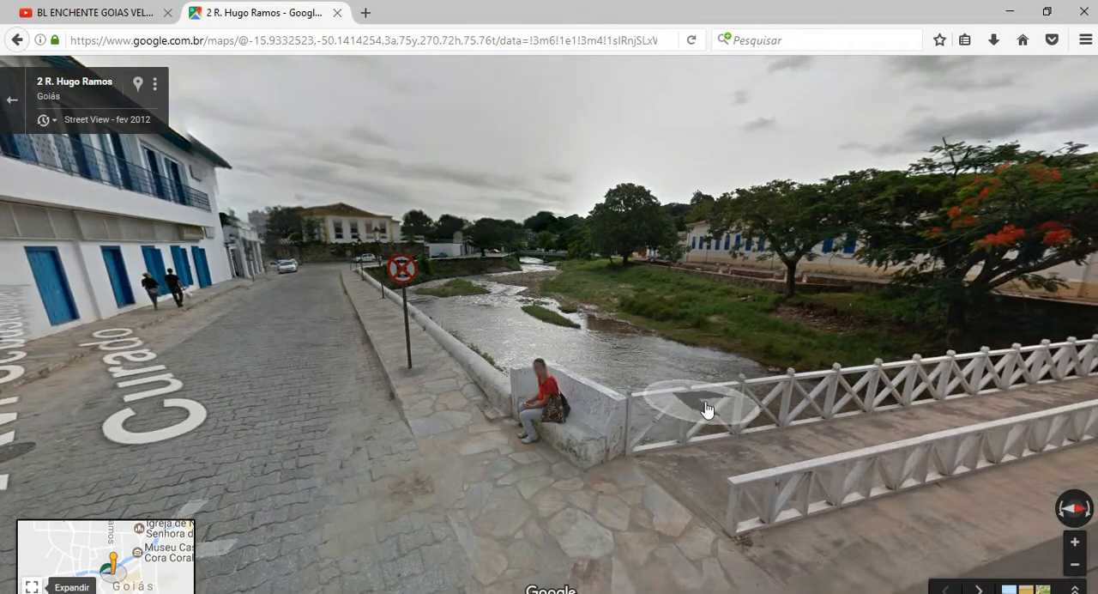
{"action": "left_click_drag", "start_coordinate": [684, 410], "coordinate": [523, 328]}
{"action": "left_click_drag", "start_coordinate": [571, 289], "coordinate": [404, 329]}
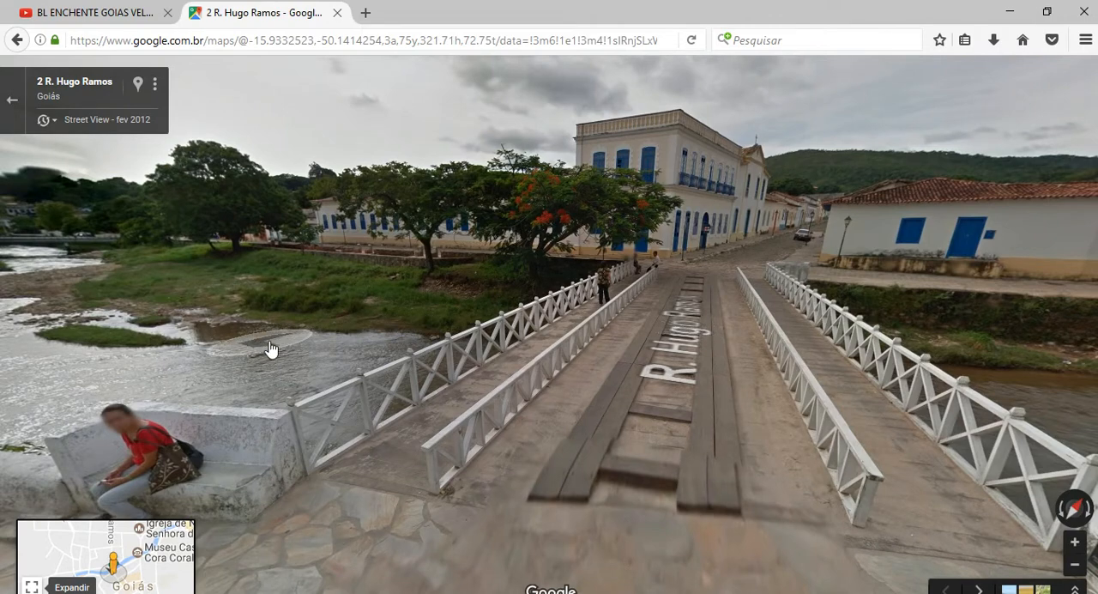
{"action": "left_click_drag", "start_coordinate": [272, 348], "coordinate": [372, 353]}
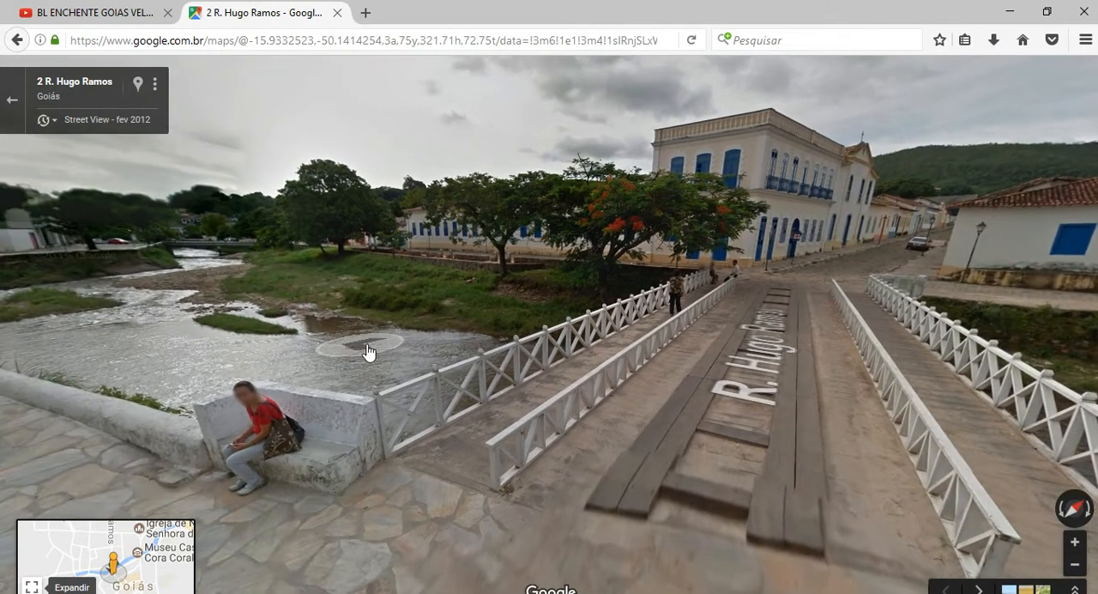
Switch to YouTube, play the flood video "BL ENCHENTE GOIAS VELHO" and pause it at 0:17.
{"action": "left_click", "coordinate": [95, 13]}
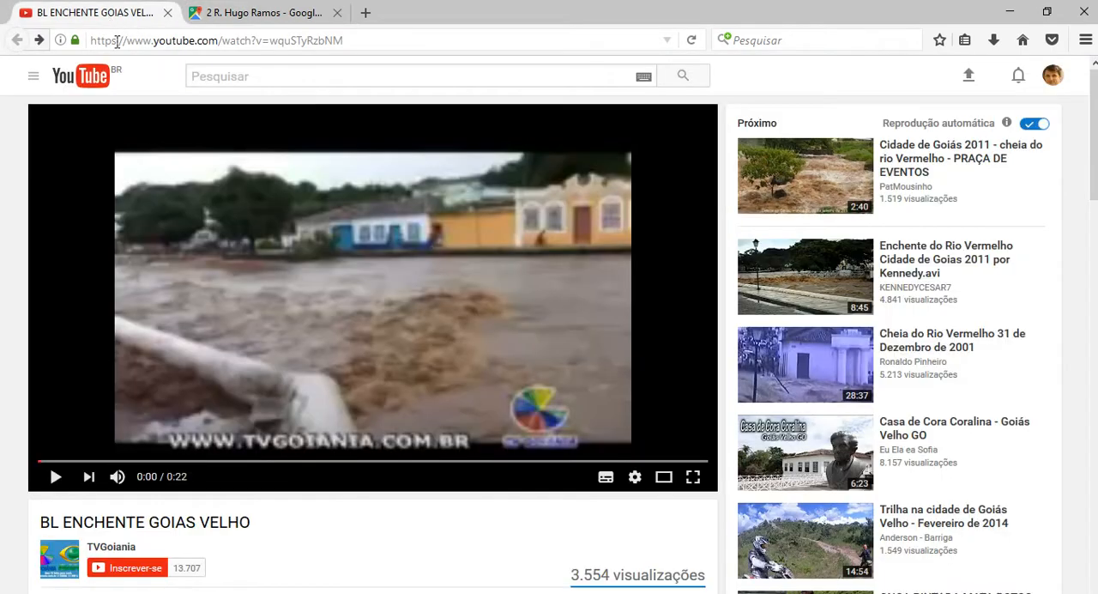
{"action": "left_click", "coordinate": [54, 480]}
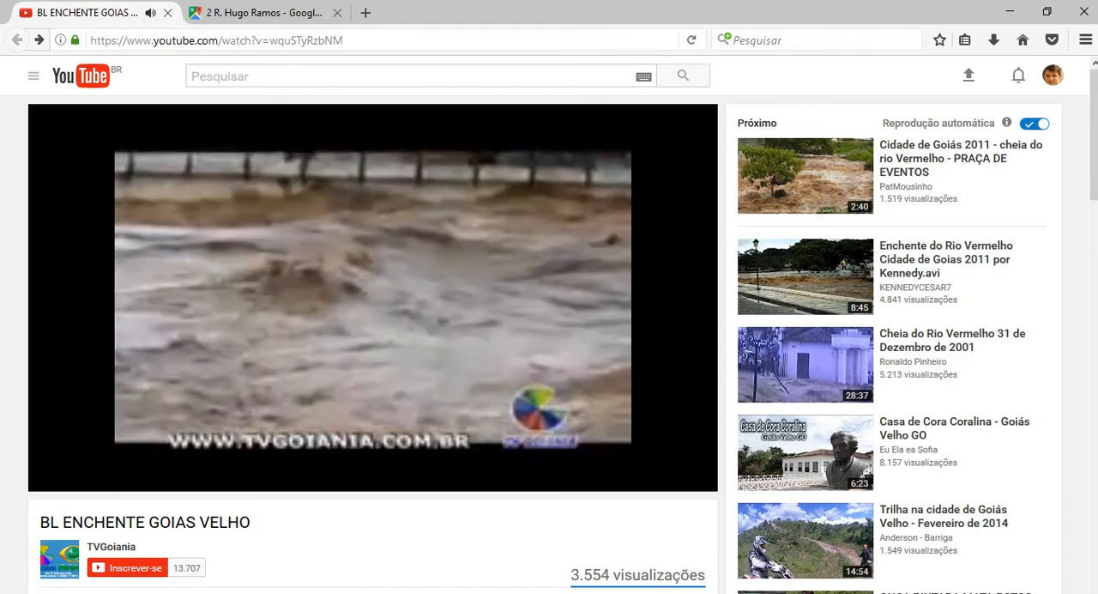
{"action": "mouse_move", "coordinate": [57, 481]}
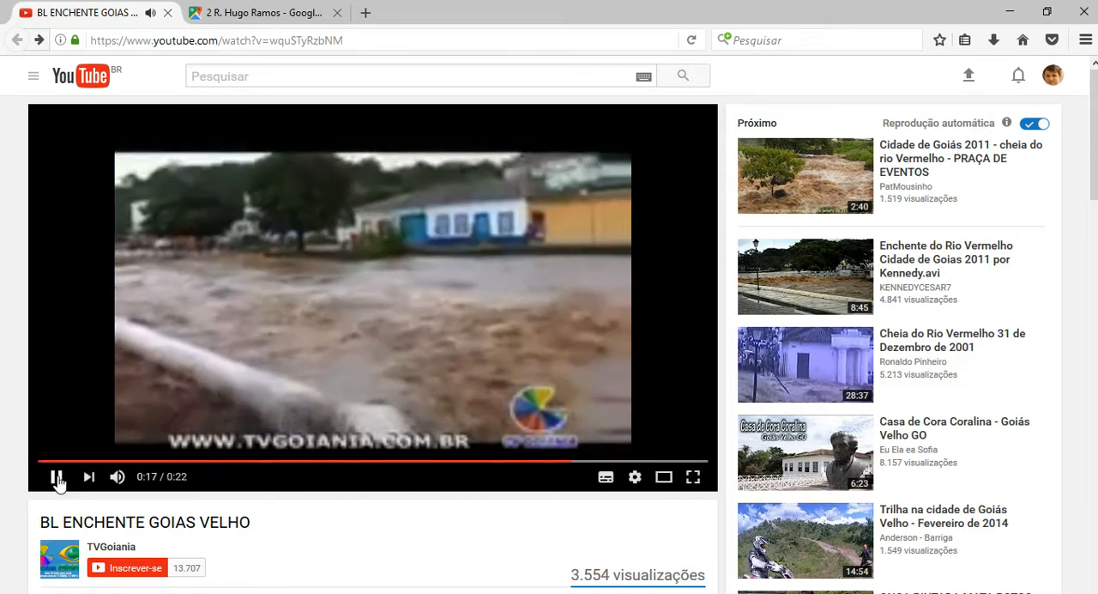
{"action": "left_click", "coordinate": [57, 477]}
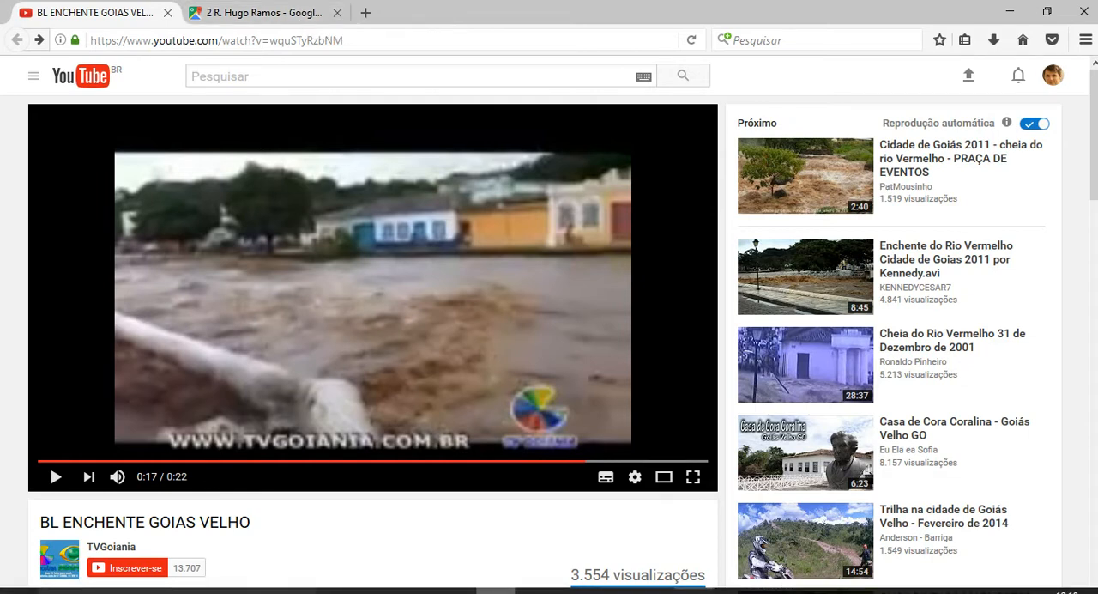
Review the rating-curve exercise for the Fazenda Paciência station in Word and switch to the HidroWeb home page in Chrome.
{"action": "left_click", "coordinate": [456, 591]}
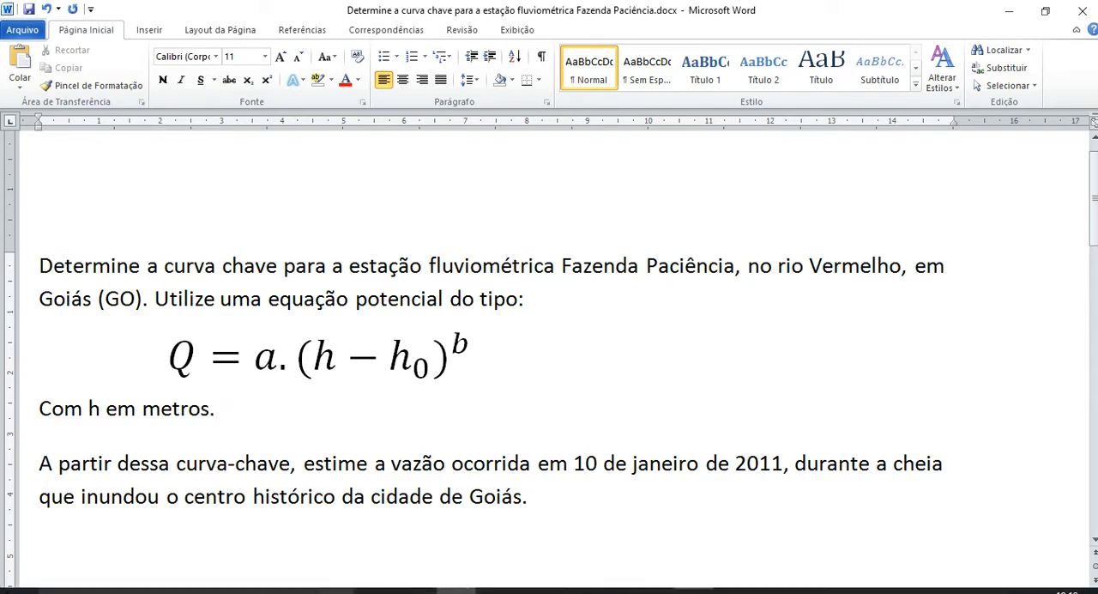
{"action": "mouse_move", "coordinate": [552, 585]}
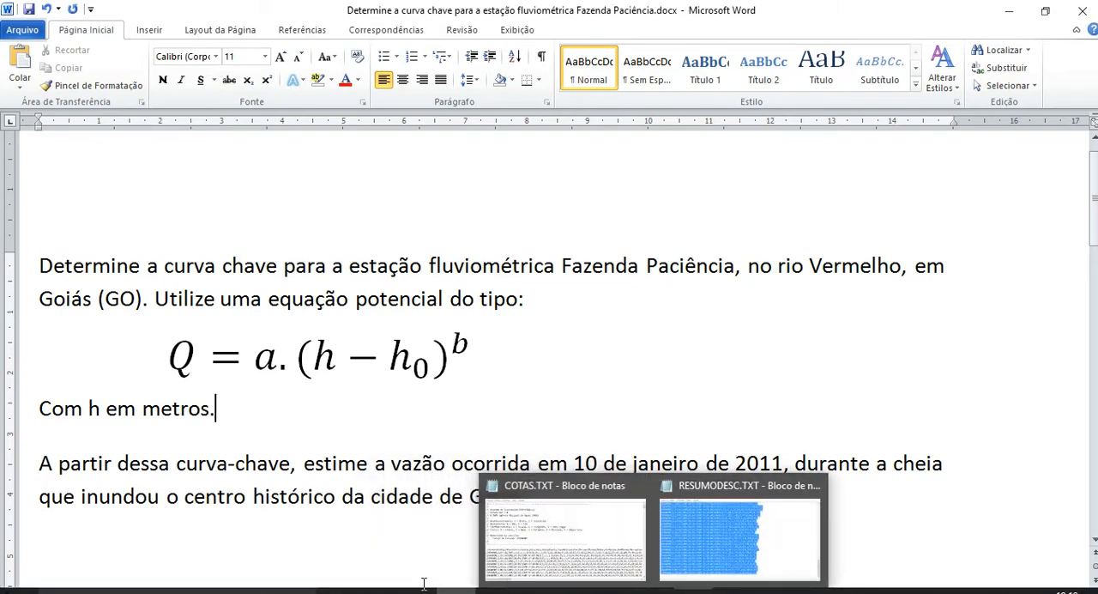
{"action": "mouse_move", "coordinate": [496, 585]}
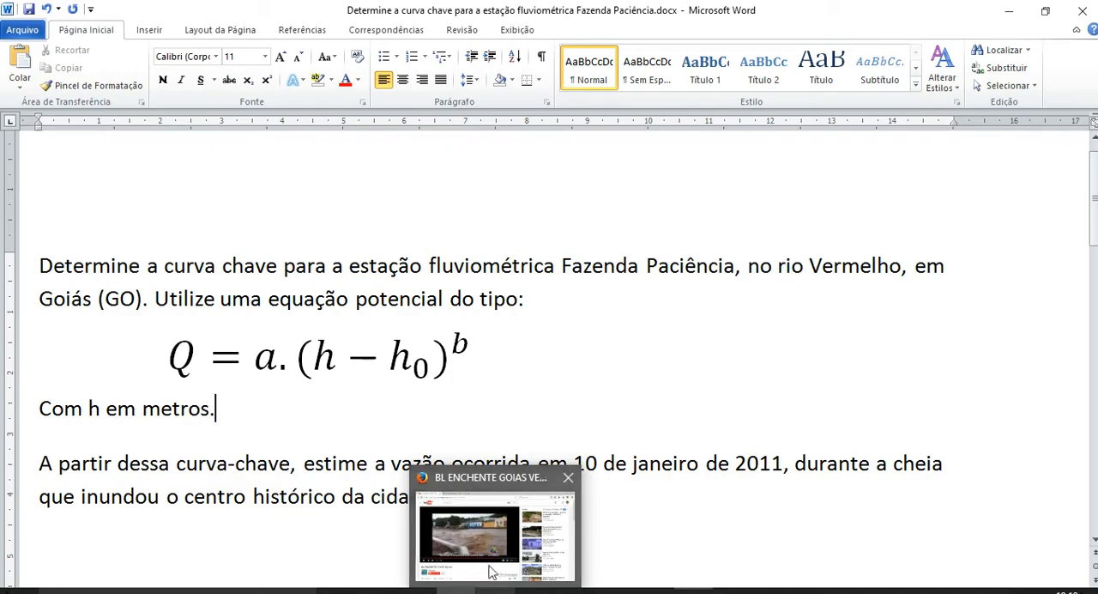
{"action": "mouse_move", "coordinate": [375, 589]}
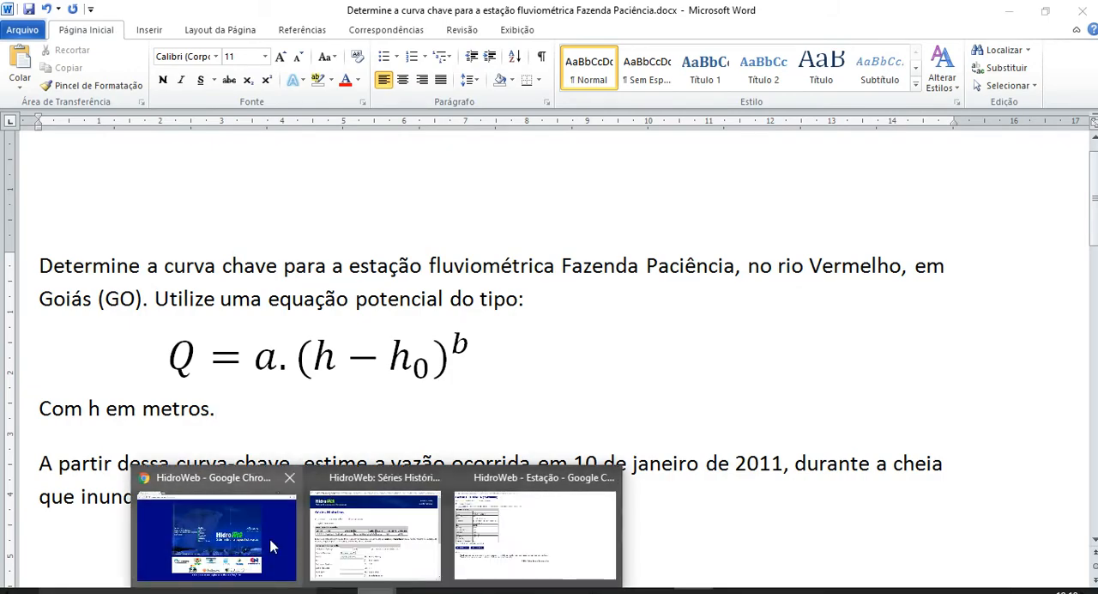
{"action": "left_click", "coordinate": [301, 576]}
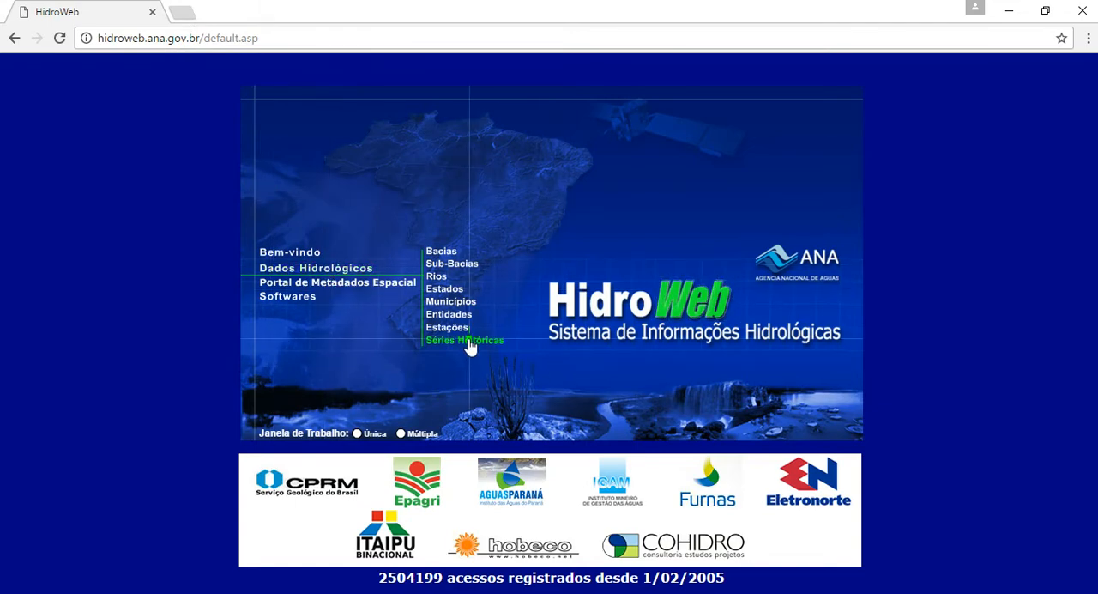
In HidroWeb's Séries Históricas window, list the Fluviométrica stations named "fazenda paciência".
{"action": "mouse_move", "coordinate": [377, 590]}
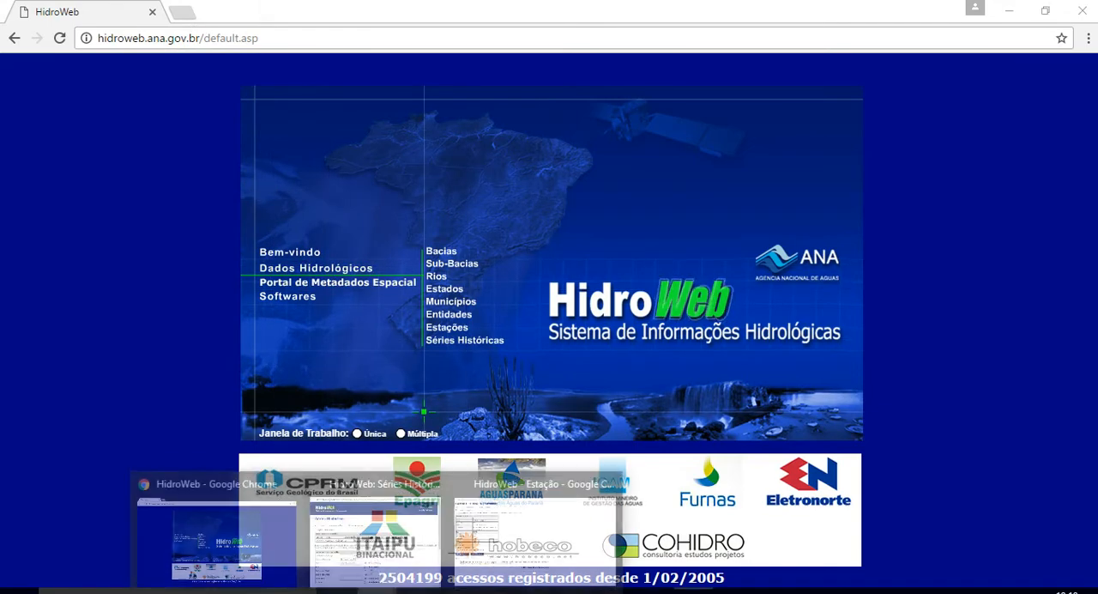
{"action": "left_click", "coordinate": [429, 534]}
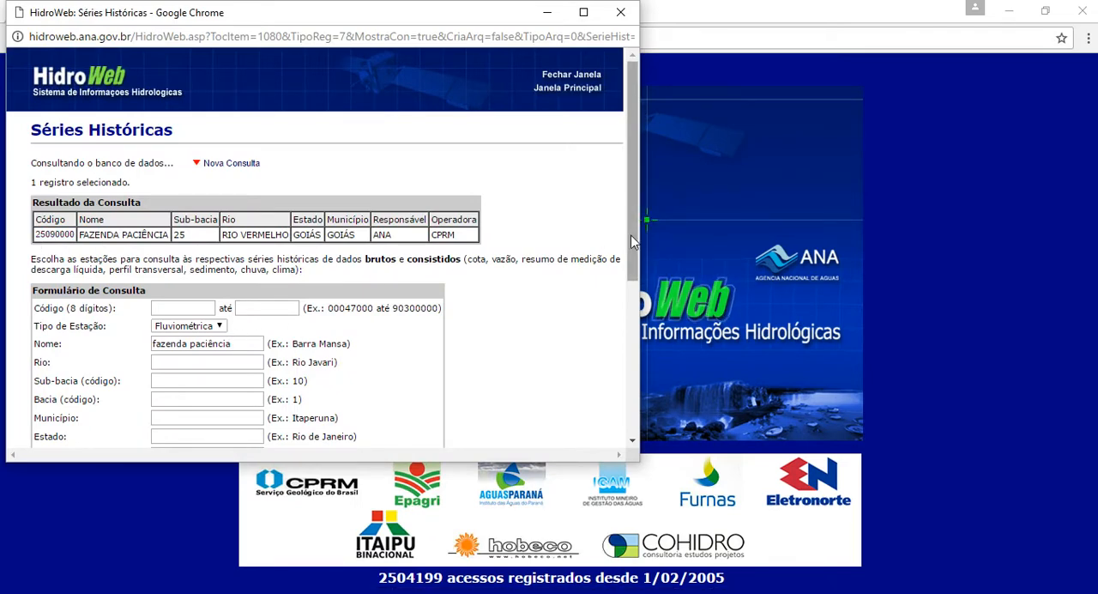
{"action": "left_click_drag", "start_coordinate": [633, 244], "coordinate": [626, 348]}
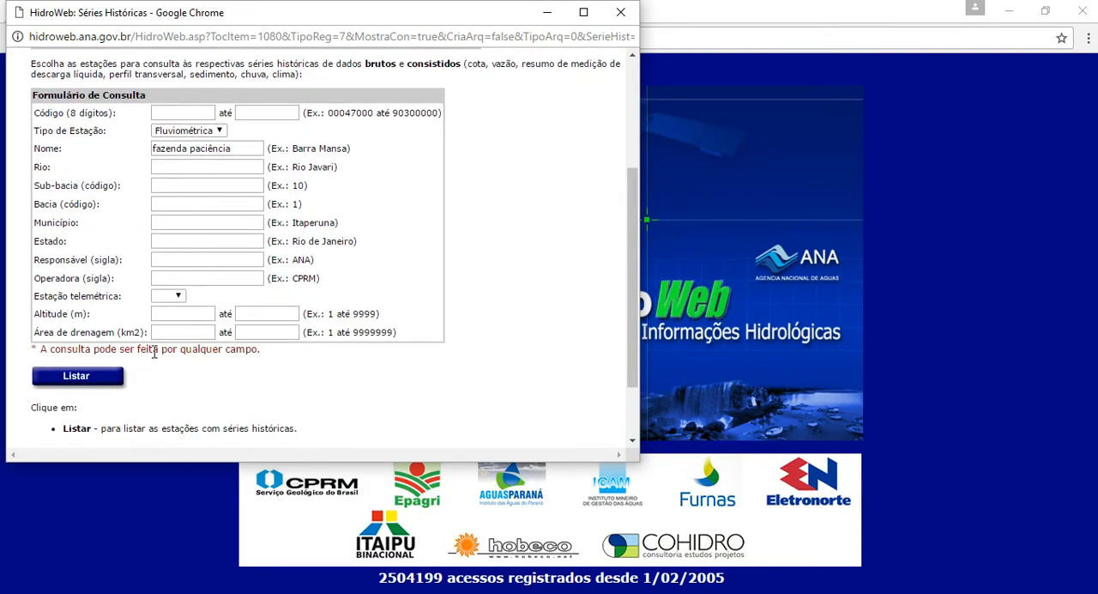
{"action": "left_click", "coordinate": [75, 375]}
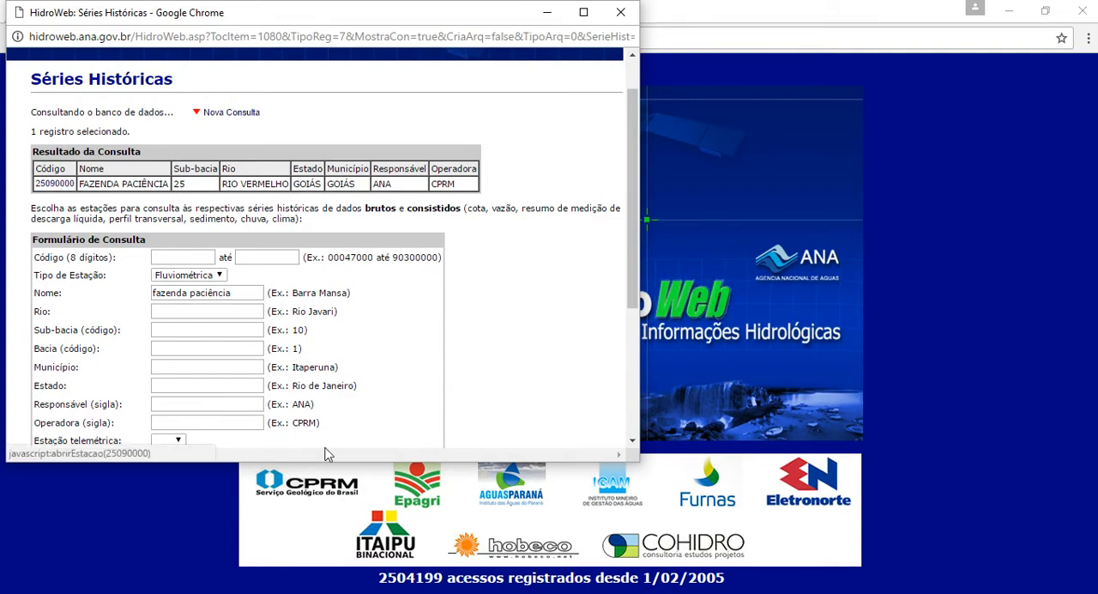
Bring up the Fazenda Paciência station page and view which data series it offers, keeping Resumo de Descarga selected.
{"action": "mouse_move", "coordinate": [450, 590]}
{"action": "left_click", "coordinate": [527, 537]}
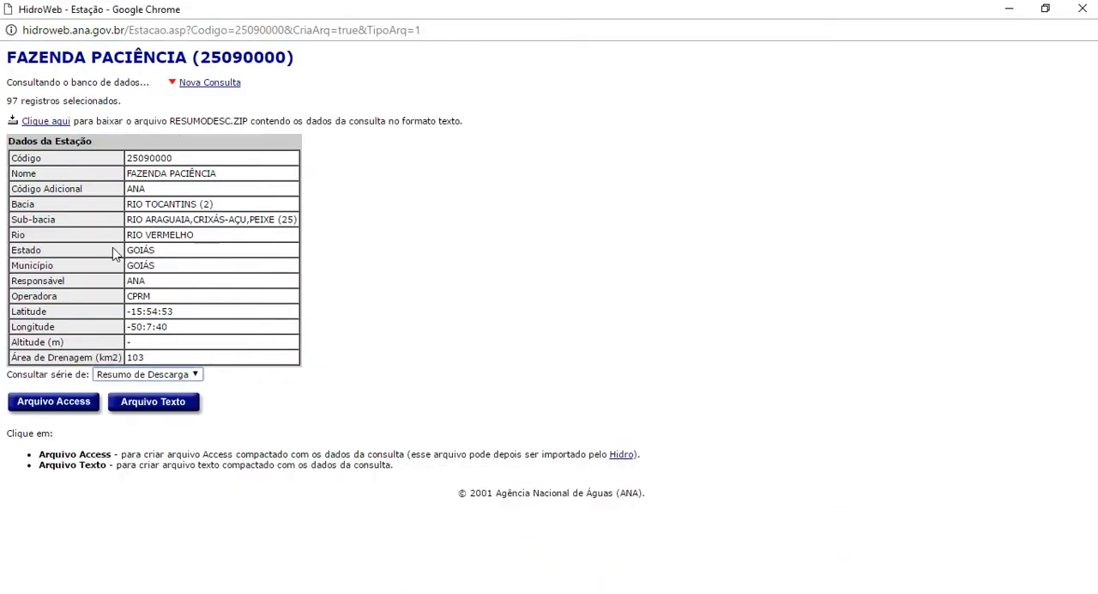
{"action": "left_click", "coordinate": [195, 375]}
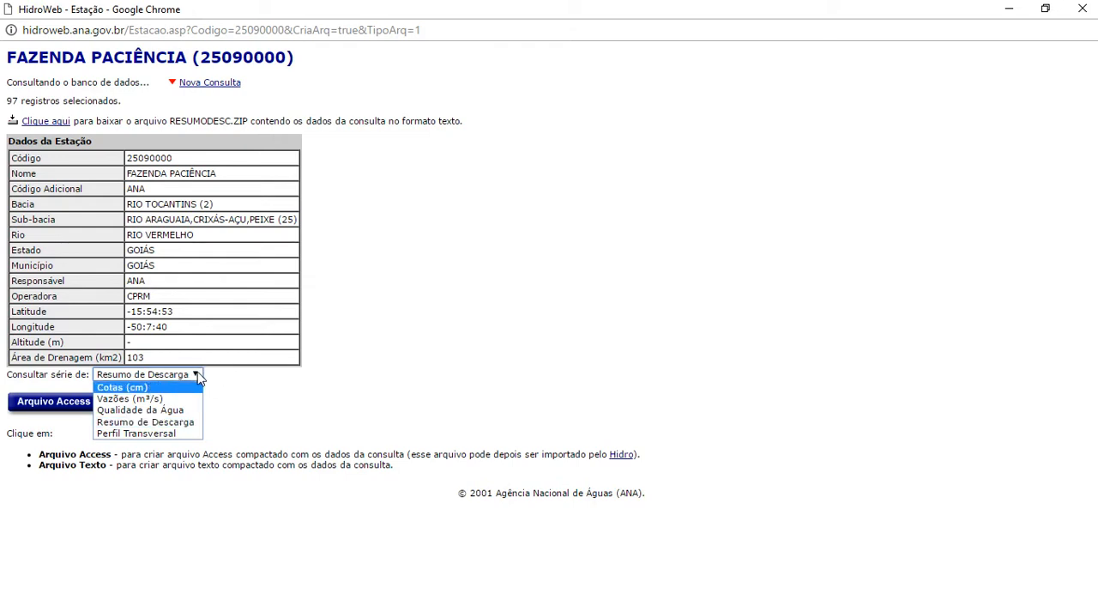
{"action": "left_click", "coordinate": [198, 377]}
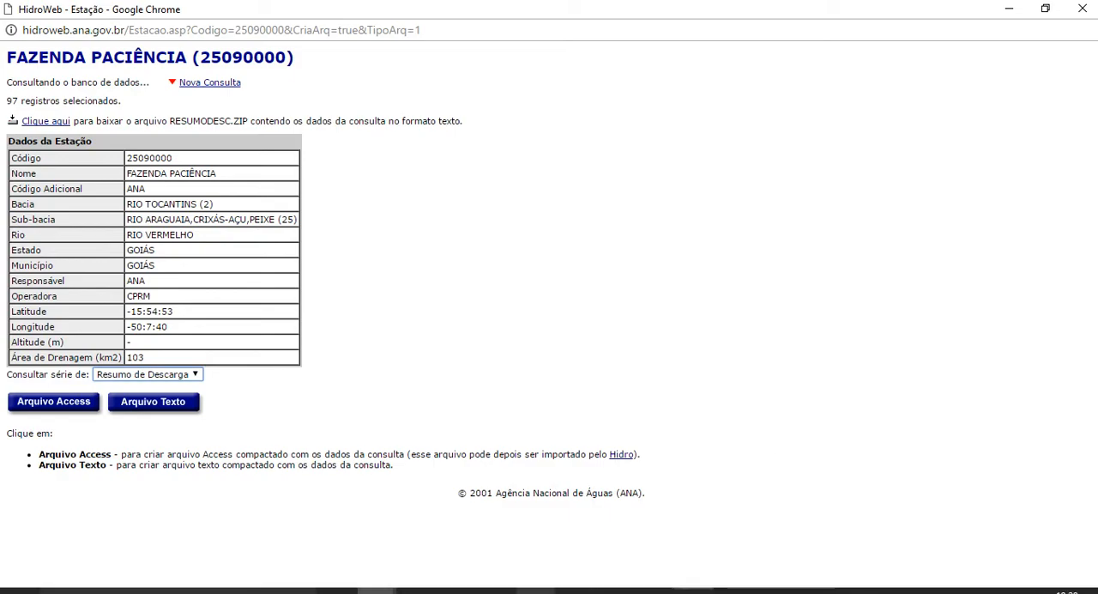
Bring up COTAS.TXT in Notepad, move its window higher on the screen and inspect the column header line of the water-level records.
{"action": "mouse_move", "coordinate": [614, 590]}
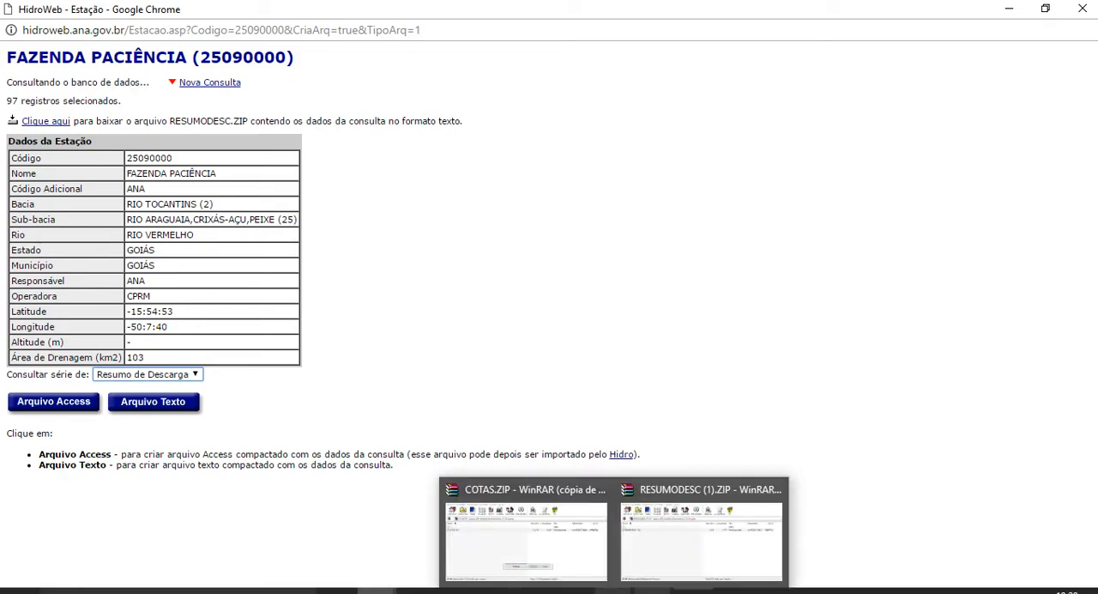
{"action": "left_click", "coordinate": [592, 540]}
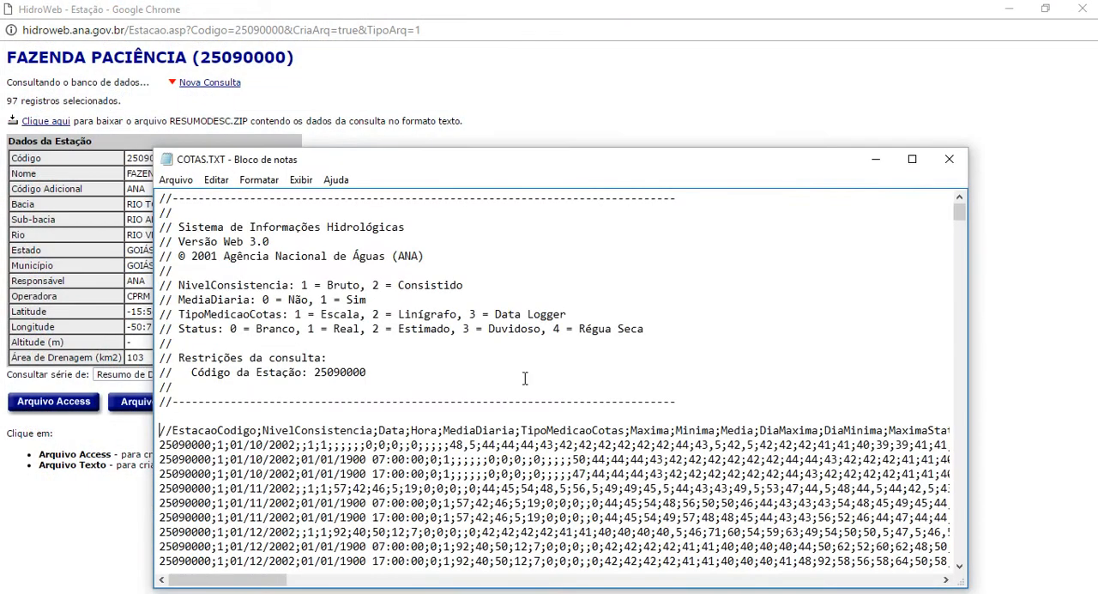
{"action": "left_click_drag", "start_coordinate": [421, 167], "coordinate": [364, 81]}
{"action": "left_click", "coordinate": [104, 345]}
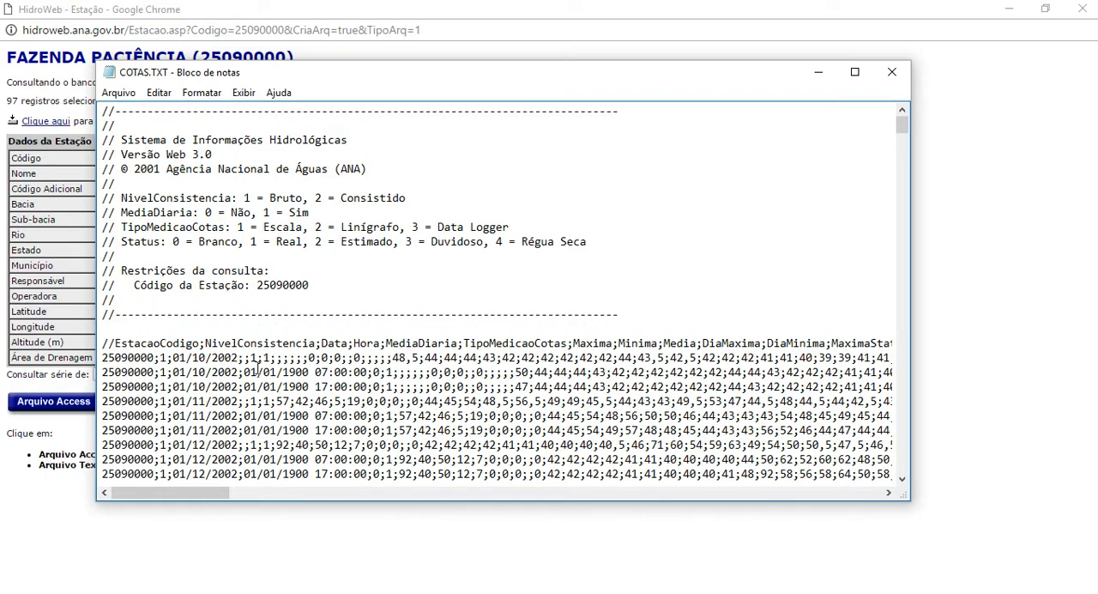
Bring up RESUMODESC.TXT in Notepad and go to the beginning of the discharge measurement summary.
{"action": "mouse_move", "coordinate": [659, 591]}
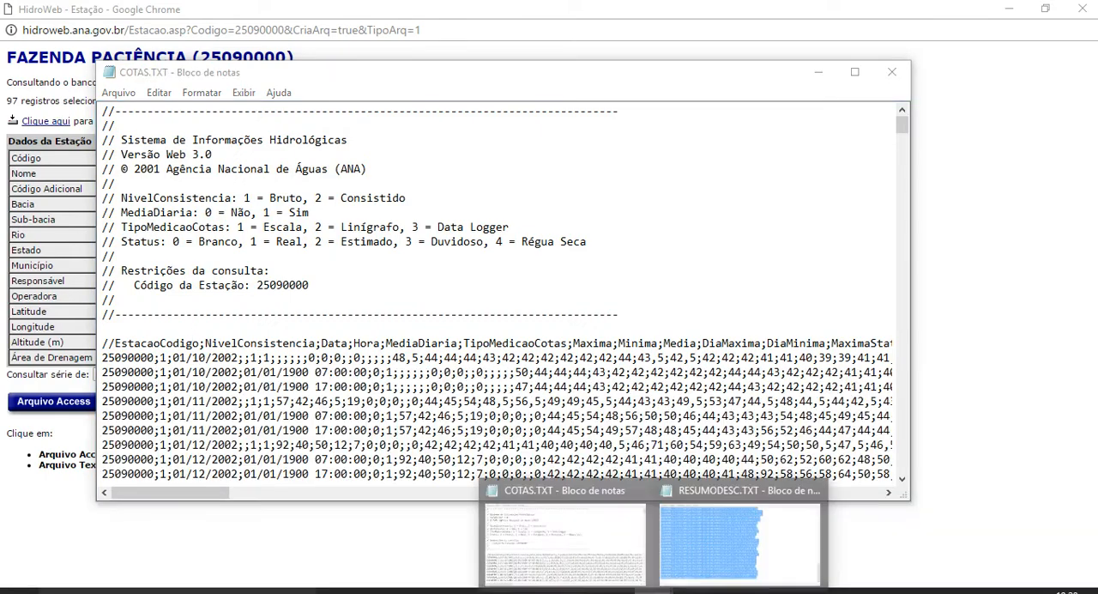
{"action": "left_click", "coordinate": [747, 519]}
{"action": "key", "text": "ctrl+Home"}
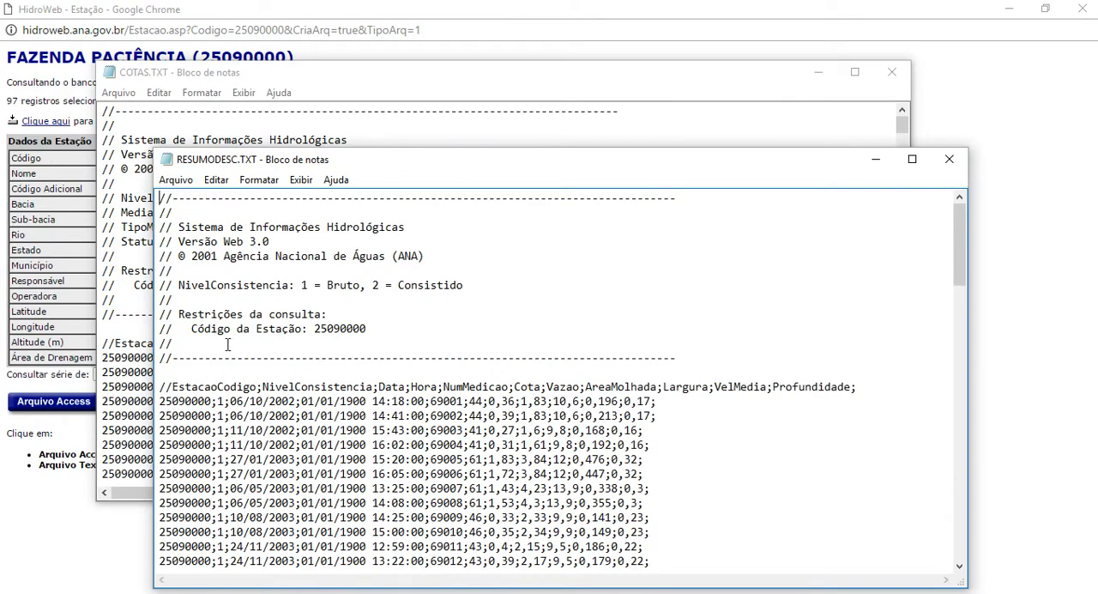
Bring up COTAS.TXT and select all water-level records from the column header line to the end of the file.
{"action": "left_click", "coordinate": [246, 82]}
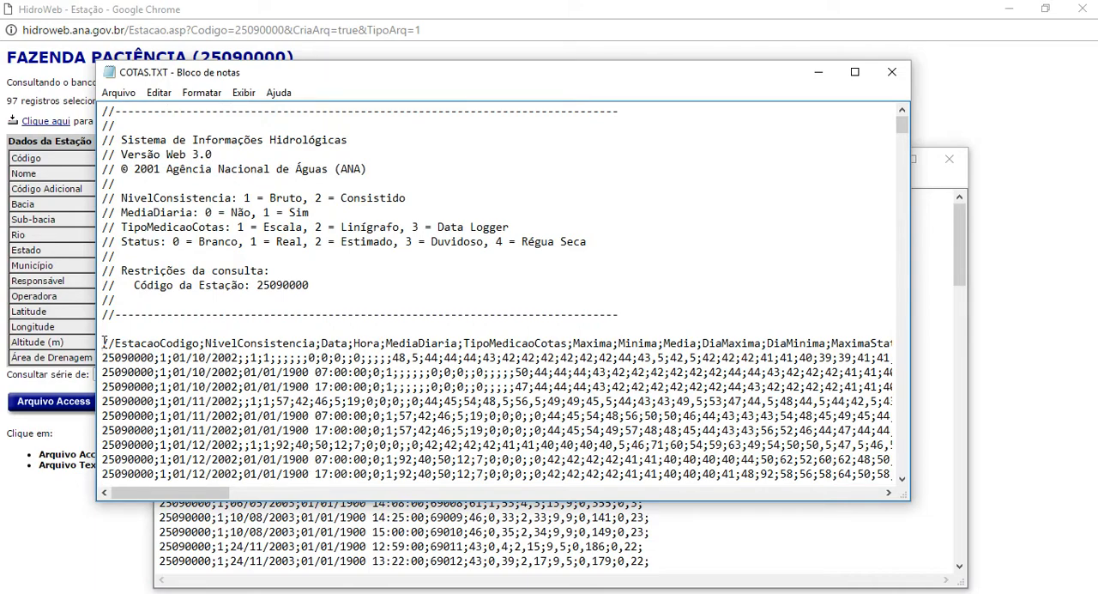
{"action": "left_click_drag", "start_coordinate": [103, 342], "coordinate": [102, 357]}
{"action": "key", "text": "ctrl+shift+End"}
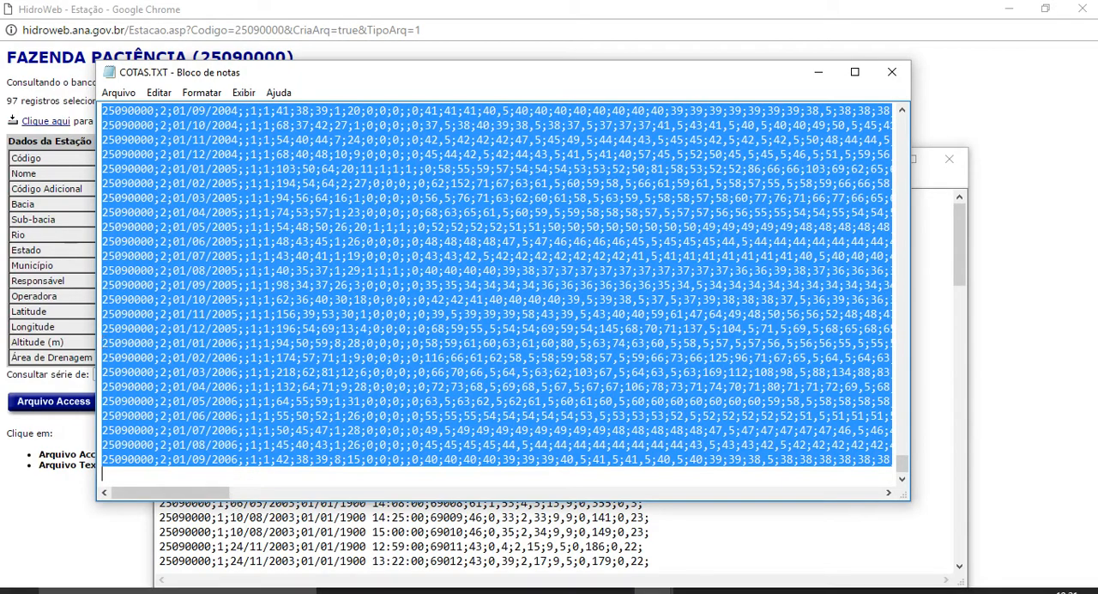
Switch to the Pasta2 workbook in Excel, view the water-level data on Plan1 and return to the discharge data on Plan2.
{"action": "left_click", "coordinate": [694, 592]}
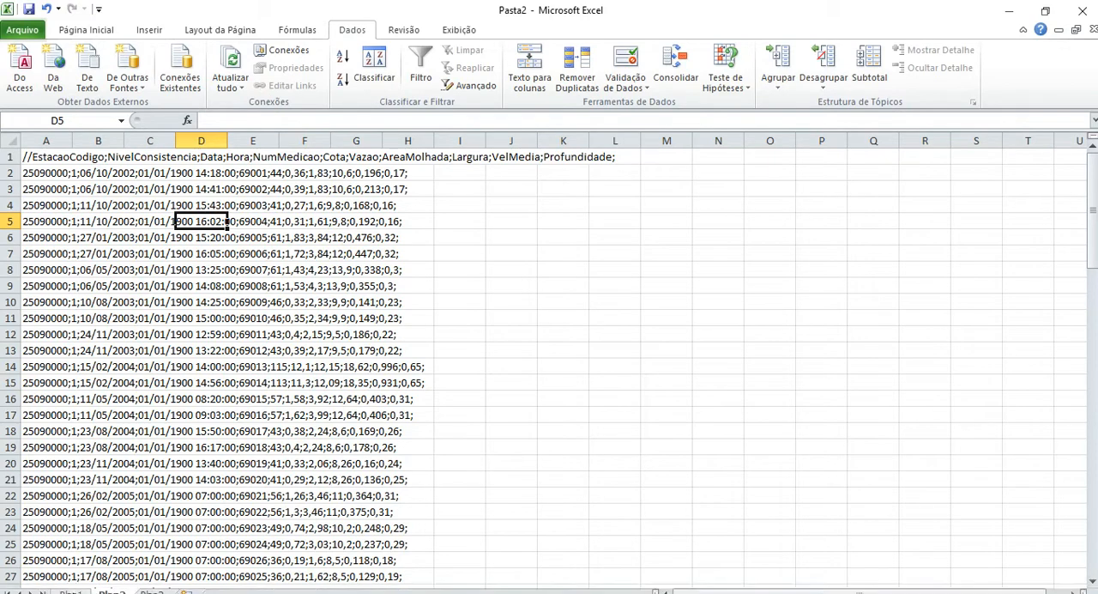
{"action": "left_click", "coordinate": [73, 592]}
{"action": "left_click", "coordinate": [71, 592]}
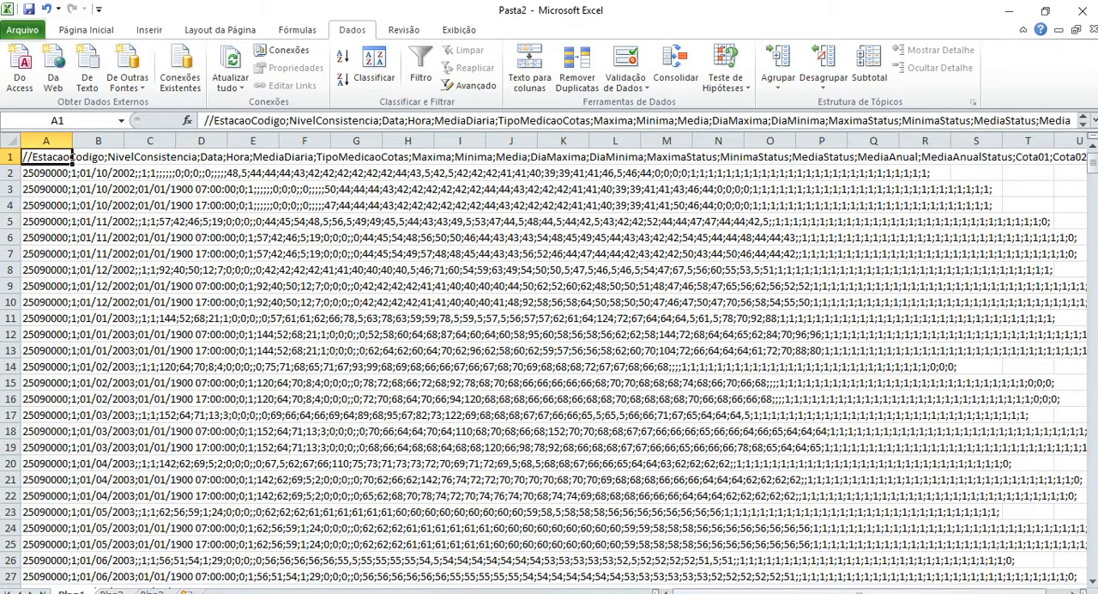
{"action": "left_click", "coordinate": [106, 591]}
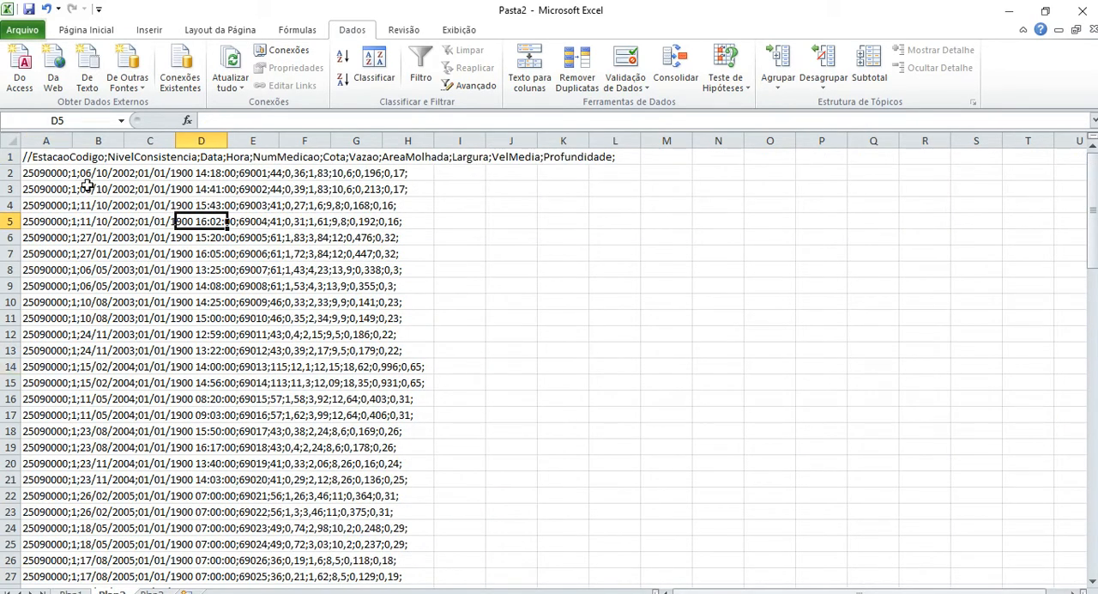
Split column A of the discharge data into separate columns with Text to Columns, delimited by semicolon (Ponto e vírgula) and in Geral format.
{"action": "left_click", "coordinate": [44, 140]}
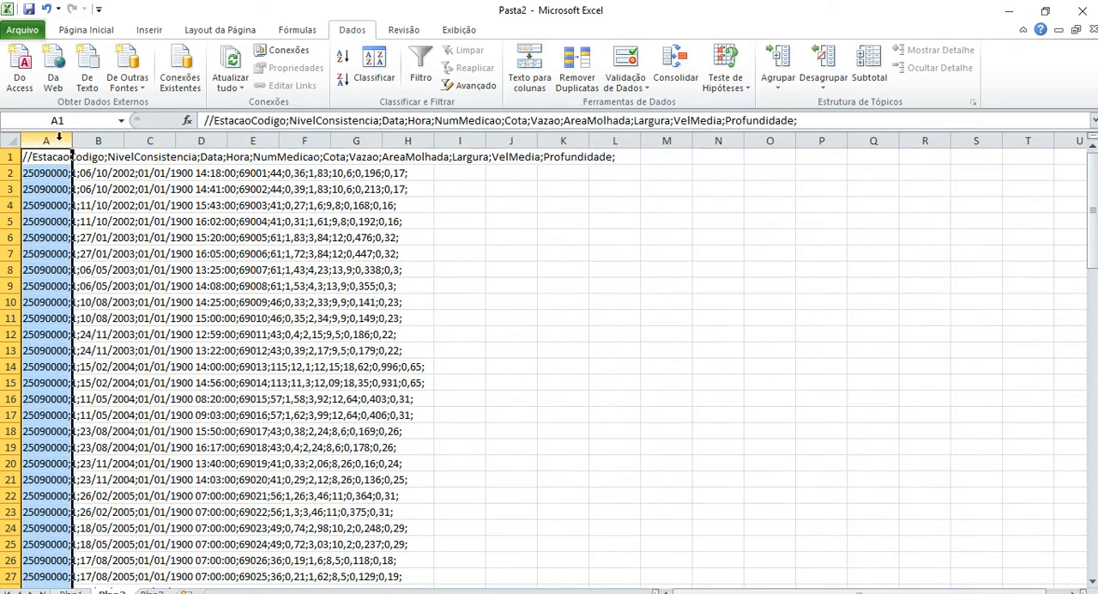
{"action": "left_click", "coordinate": [529, 81]}
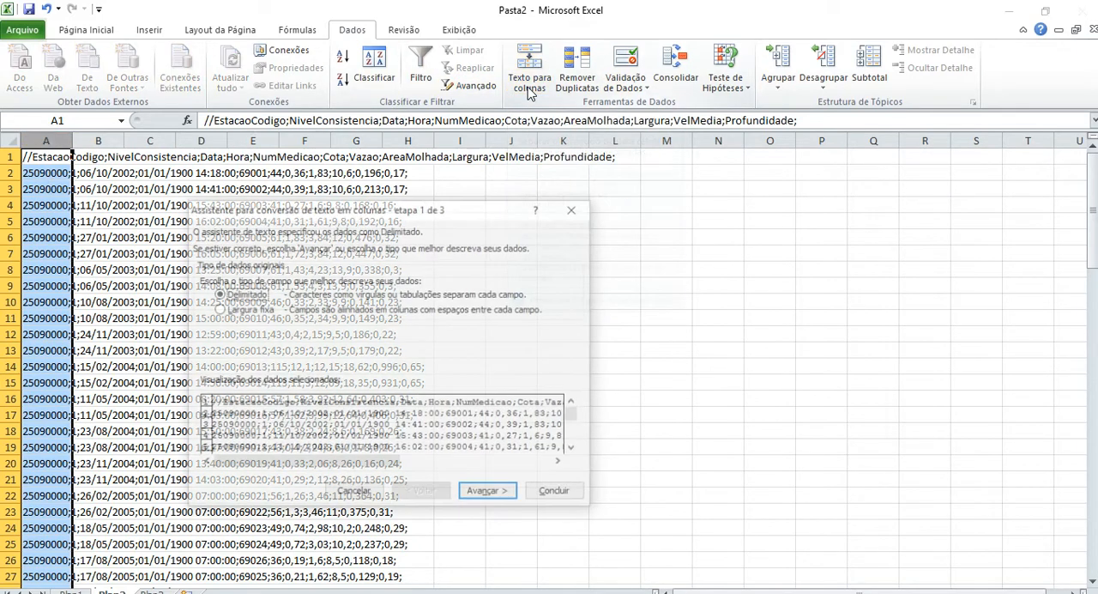
{"action": "left_click", "coordinate": [478, 494]}
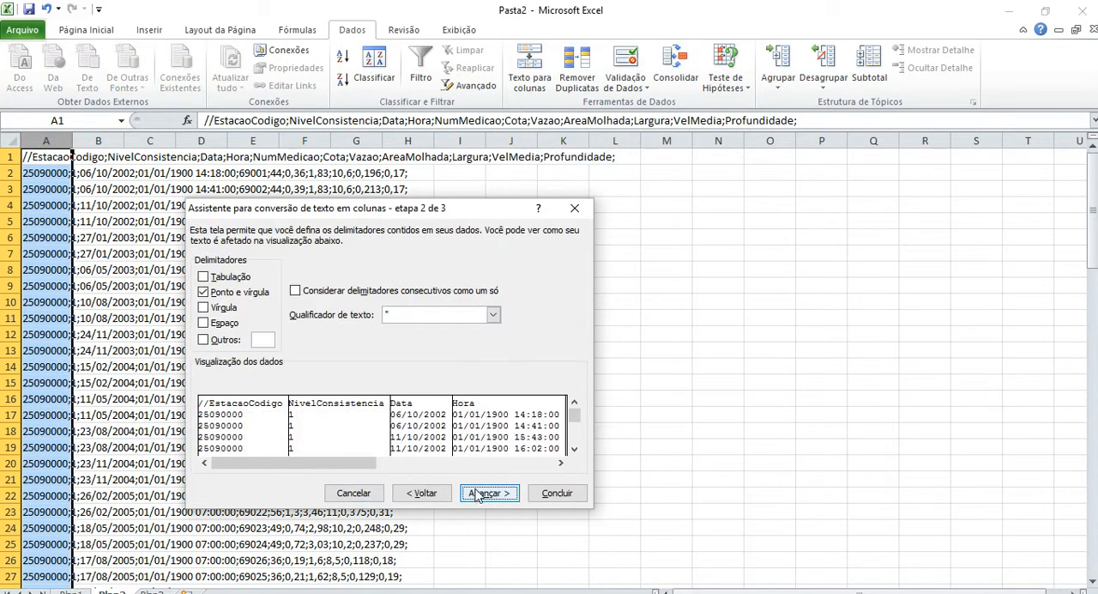
{"action": "left_click", "coordinate": [219, 283]}
{"action": "left_click", "coordinate": [218, 291]}
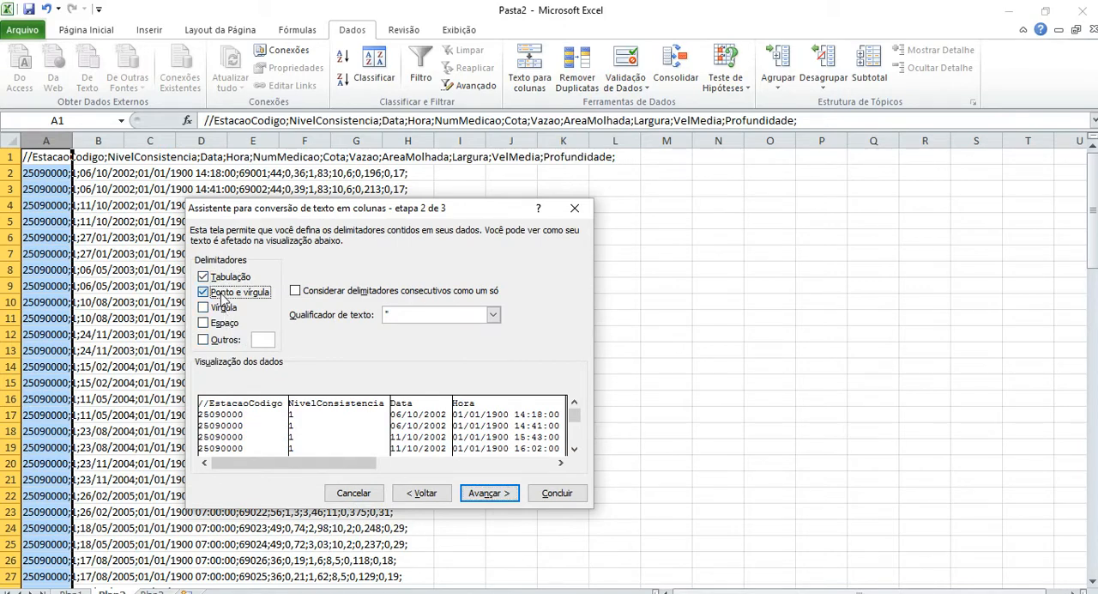
{"action": "left_click", "coordinate": [218, 276]}
{"action": "left_click", "coordinate": [219, 296]}
{"action": "left_click", "coordinate": [496, 498]}
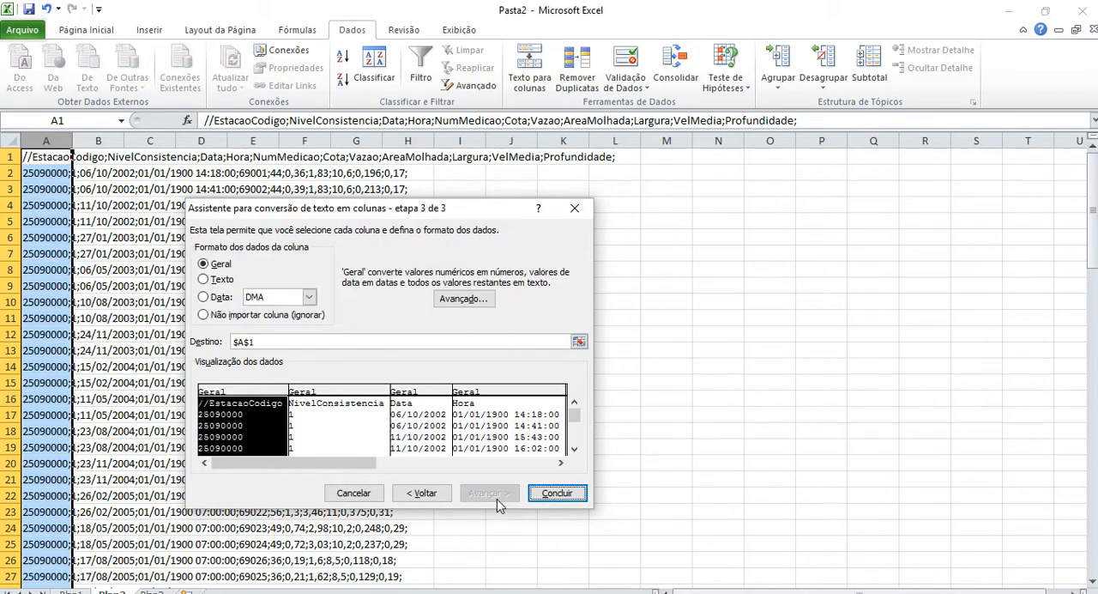
{"action": "left_click", "coordinate": [552, 496]}
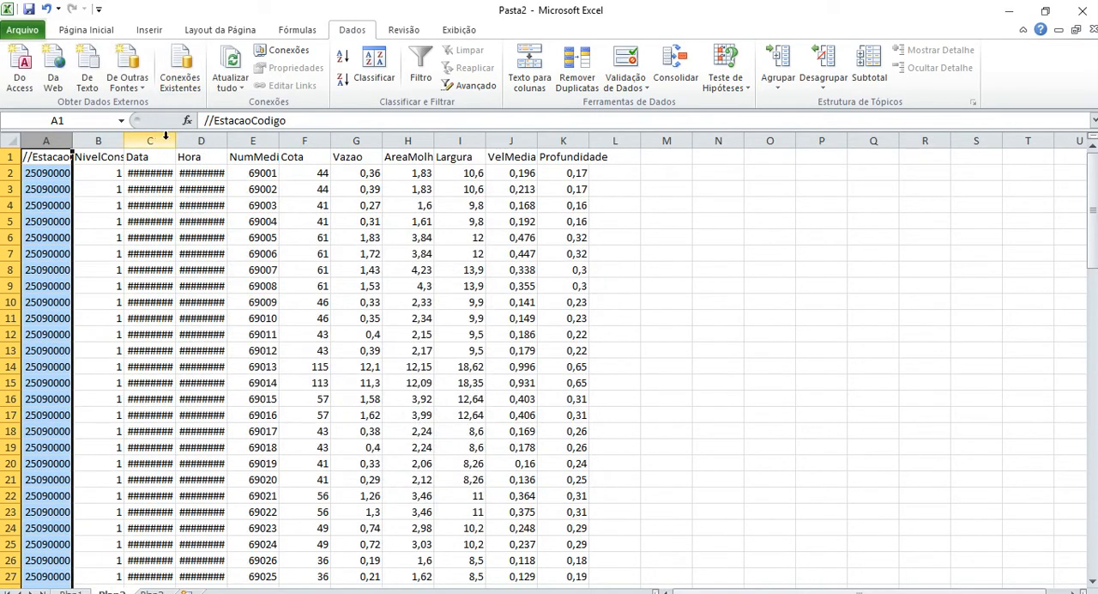
Widen the Data and Hora columns so their full values fit.
{"action": "left_click_drag", "start_coordinate": [175, 140], "coordinate": [184, 140]}
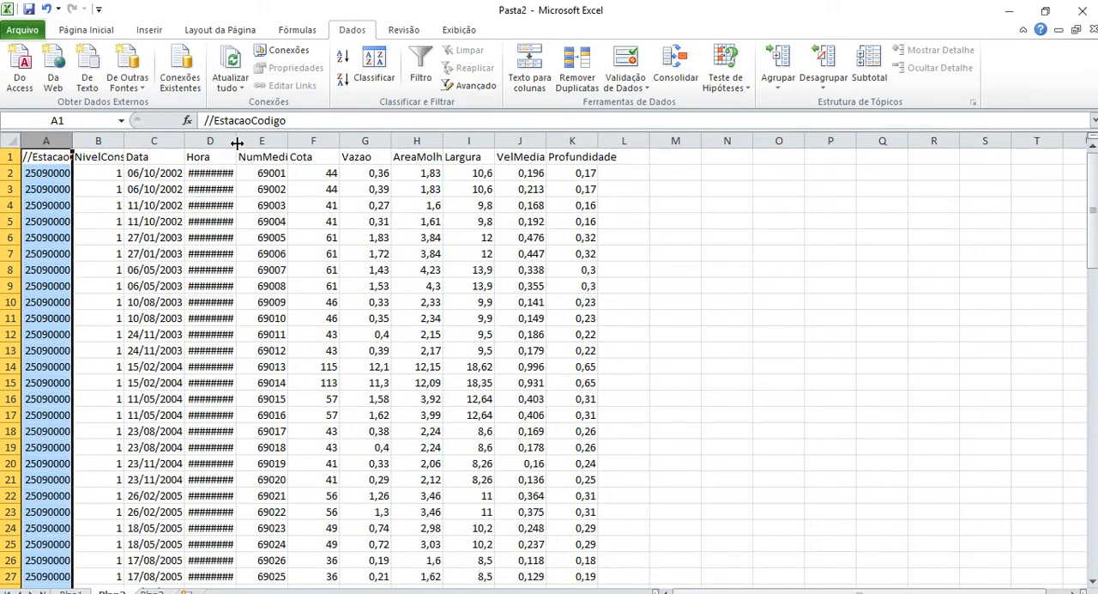
{"action": "double_click", "coordinate": [236, 140]}
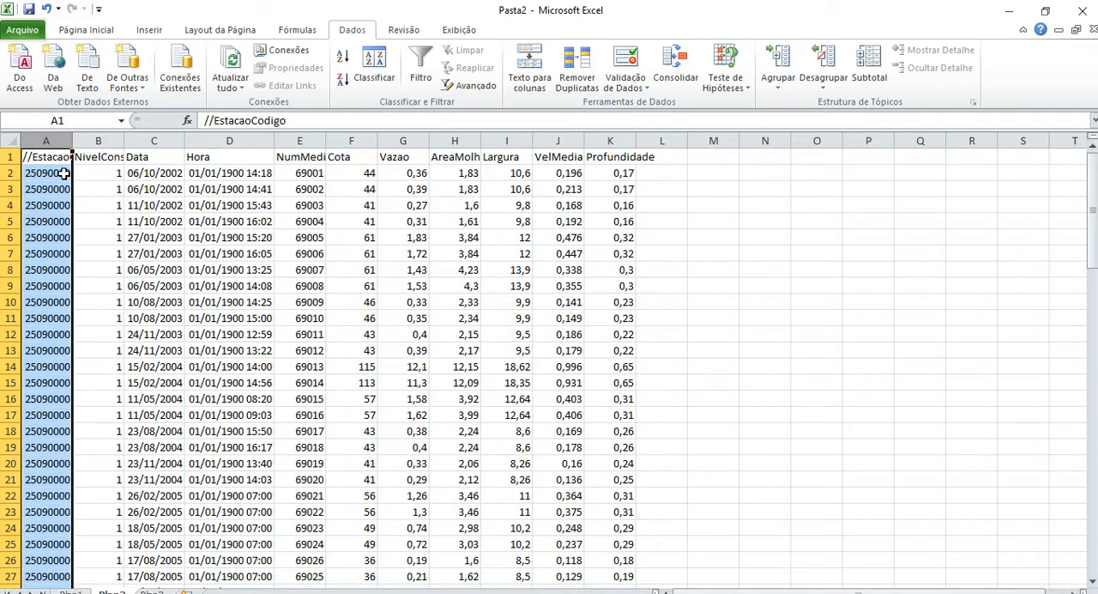
{"action": "left_click", "coordinate": [57, 175]}
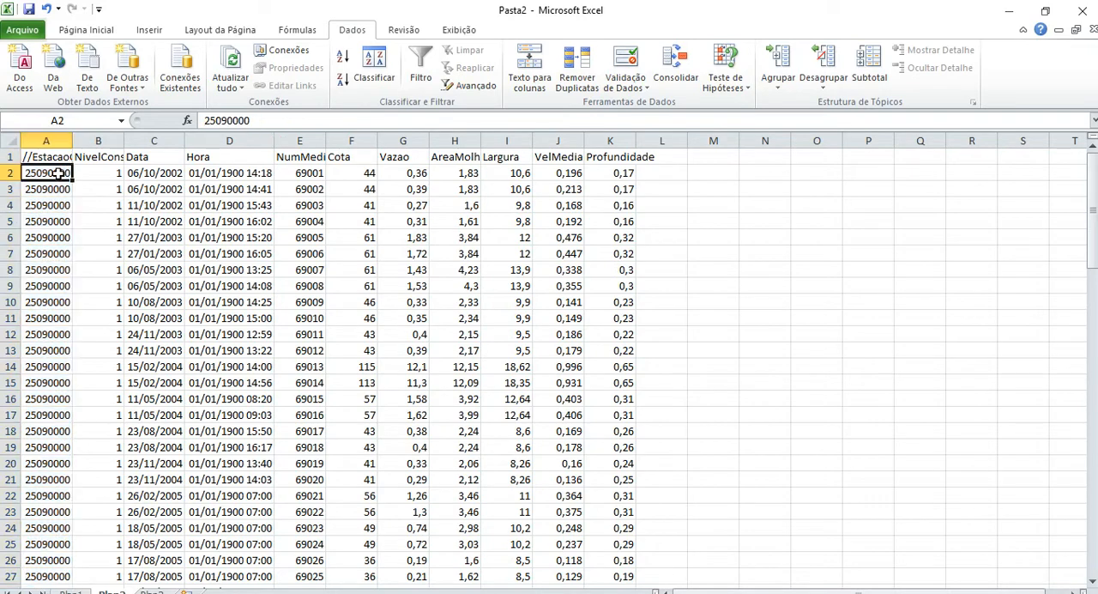
Examine the Data, Hora, Cota and Vazao values of the first two discharge measurements.
{"action": "left_click", "coordinate": [157, 176]}
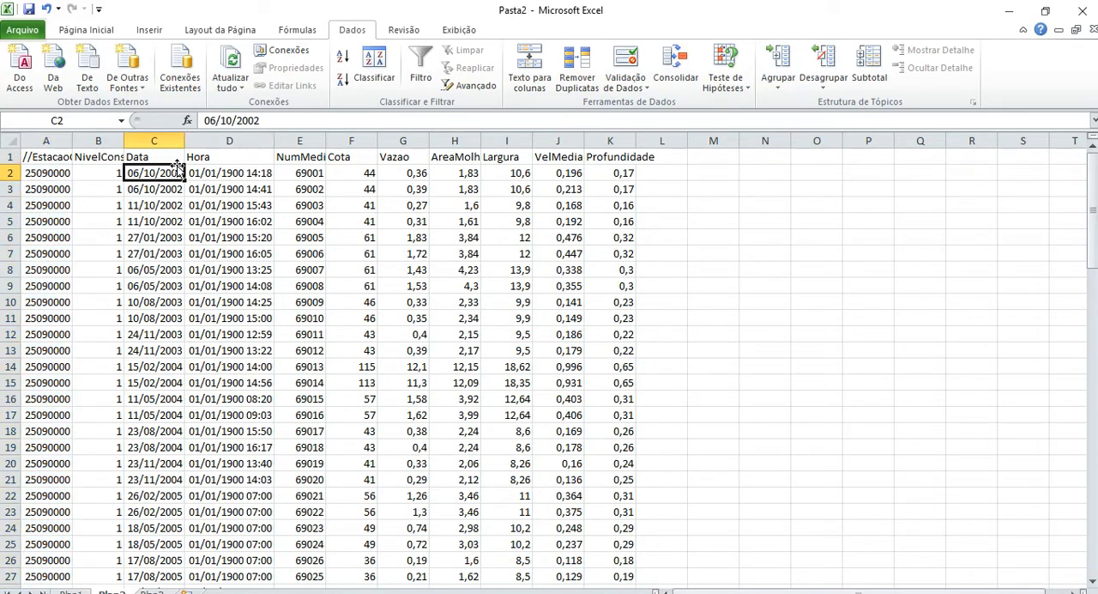
{"action": "left_click", "coordinate": [250, 174]}
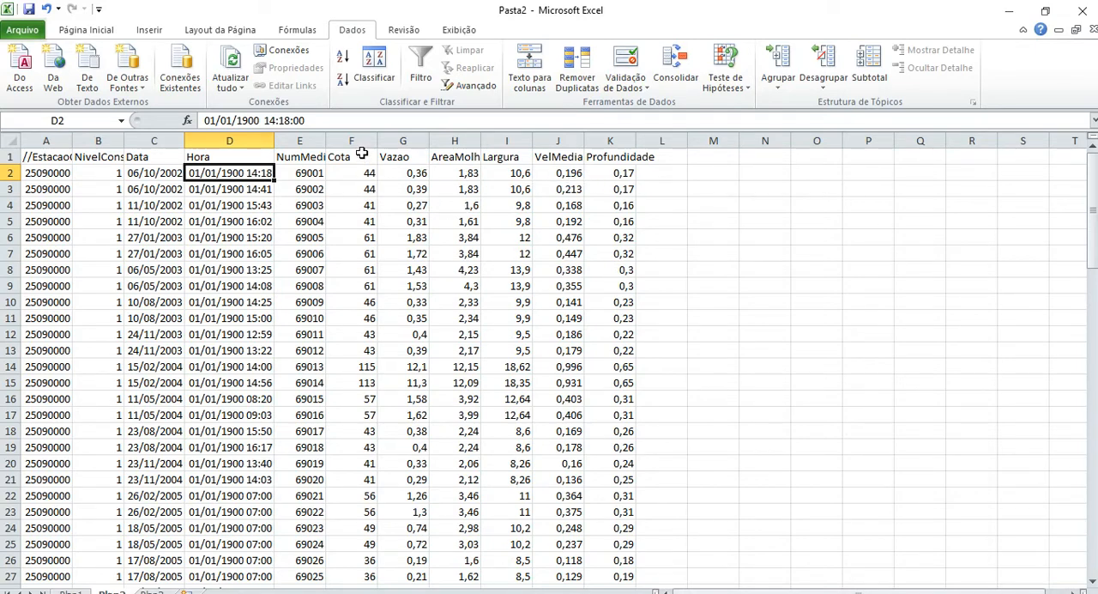
{"action": "left_click_drag", "start_coordinate": [362, 153], "coordinate": [400, 182]}
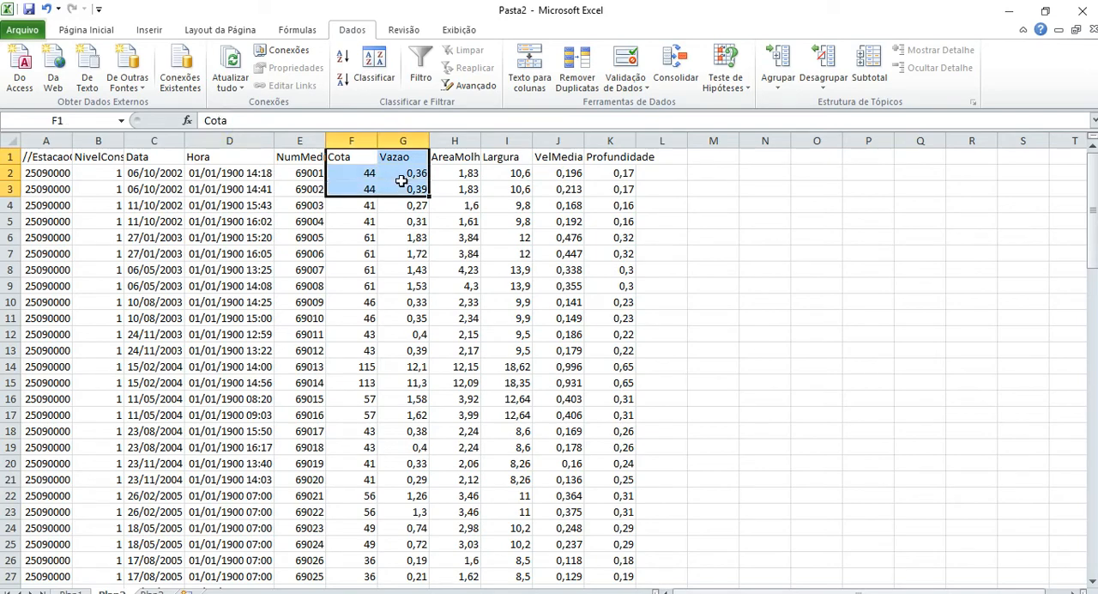
{"action": "left_click", "coordinate": [160, 187]}
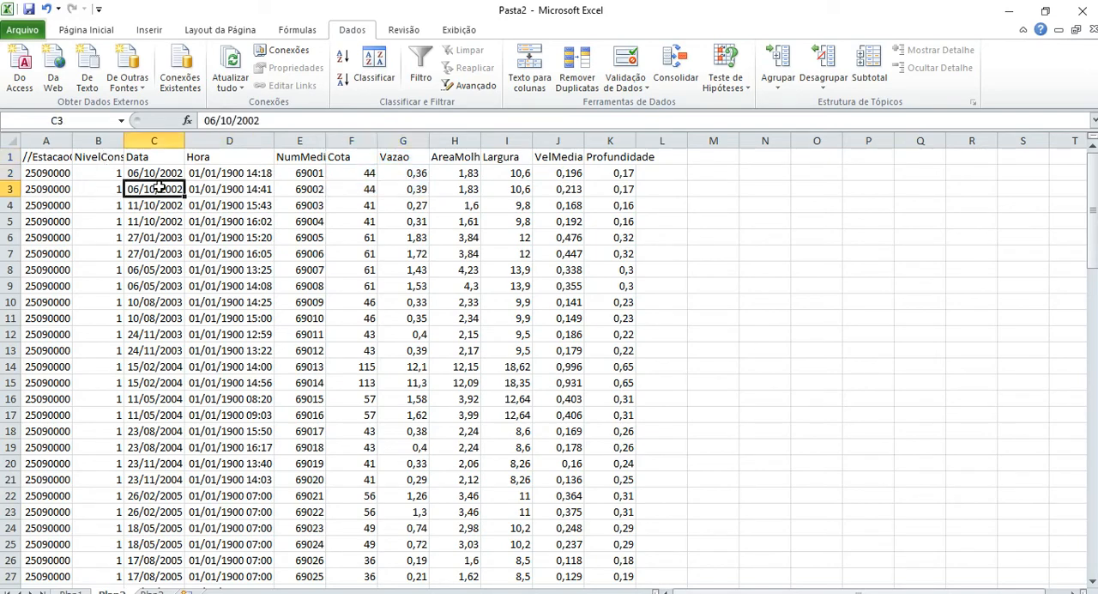
{"action": "left_click", "coordinate": [235, 187]}
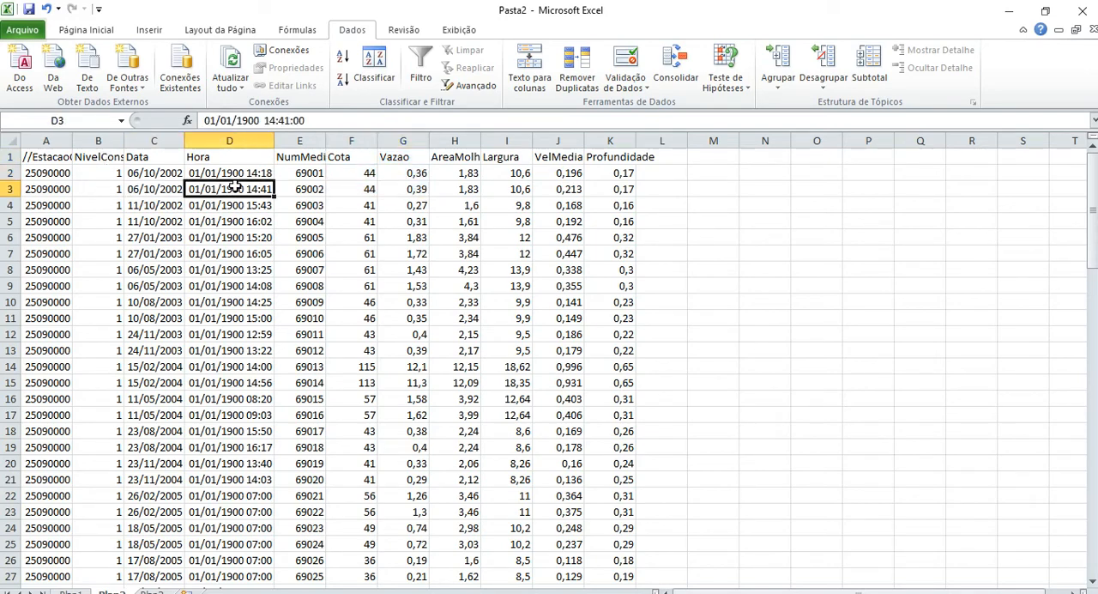
{"action": "left_click", "coordinate": [369, 189]}
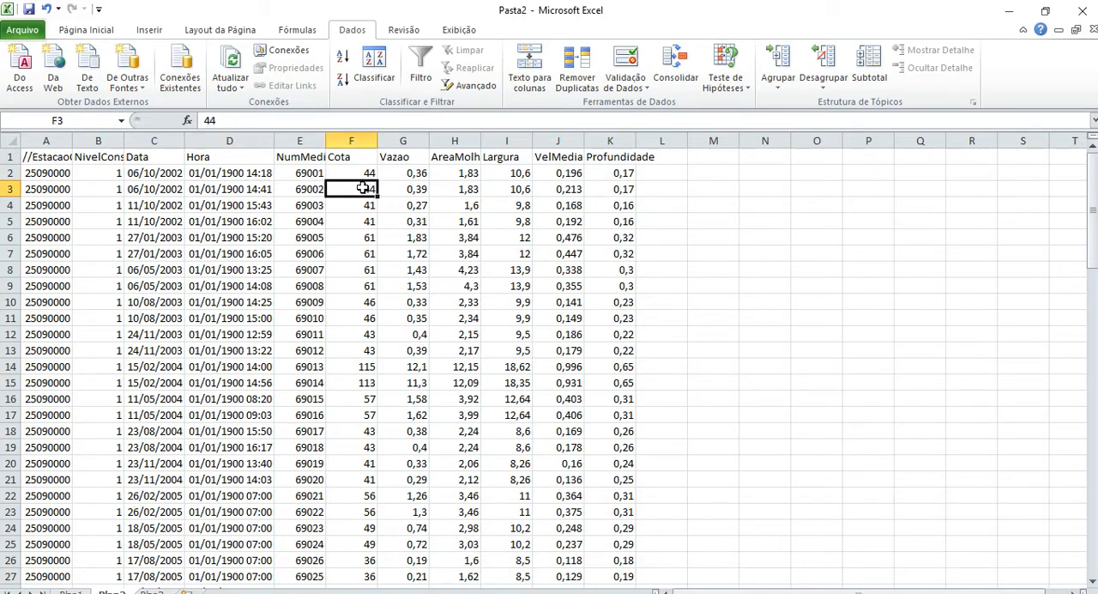
{"action": "left_click", "coordinate": [400, 186]}
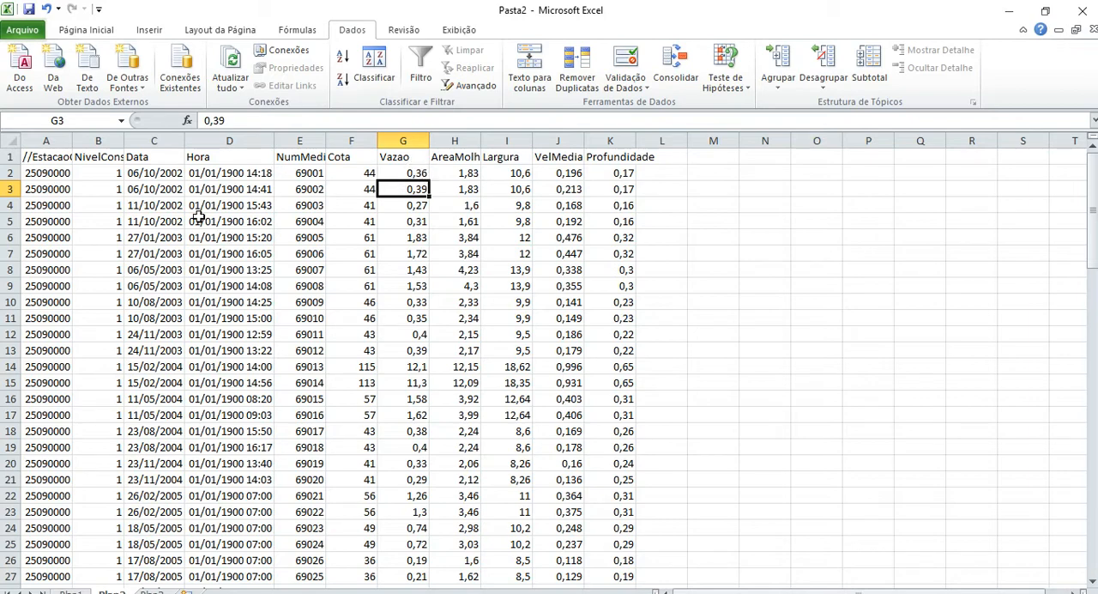
Look through the measurement dates down the Data column and return to the header row.
{"action": "left_click", "coordinate": [155, 200]}
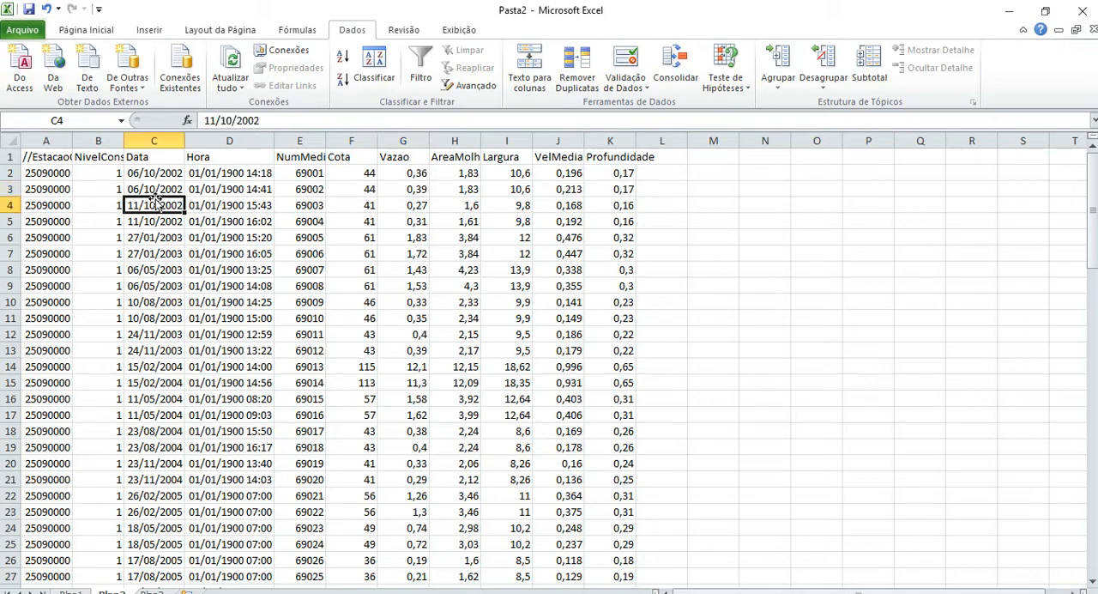
{"action": "key", "text": "Down"}
{"action": "key", "text": "Down"}
{"action": "key", "text": "Down"}
{"action": "key", "text": "Down"}
{"action": "key", "text": "Down"}
{"action": "key", "text": "Down"}
{"action": "key", "text": "Down"}
{"action": "key", "text": "Down"}
{"action": "key", "text": "Down"}
{"action": "key", "text": "Down"}
{"action": "key", "text": "Down"}
{"action": "key", "text": "Down"}
{"action": "key", "text": "Down"}
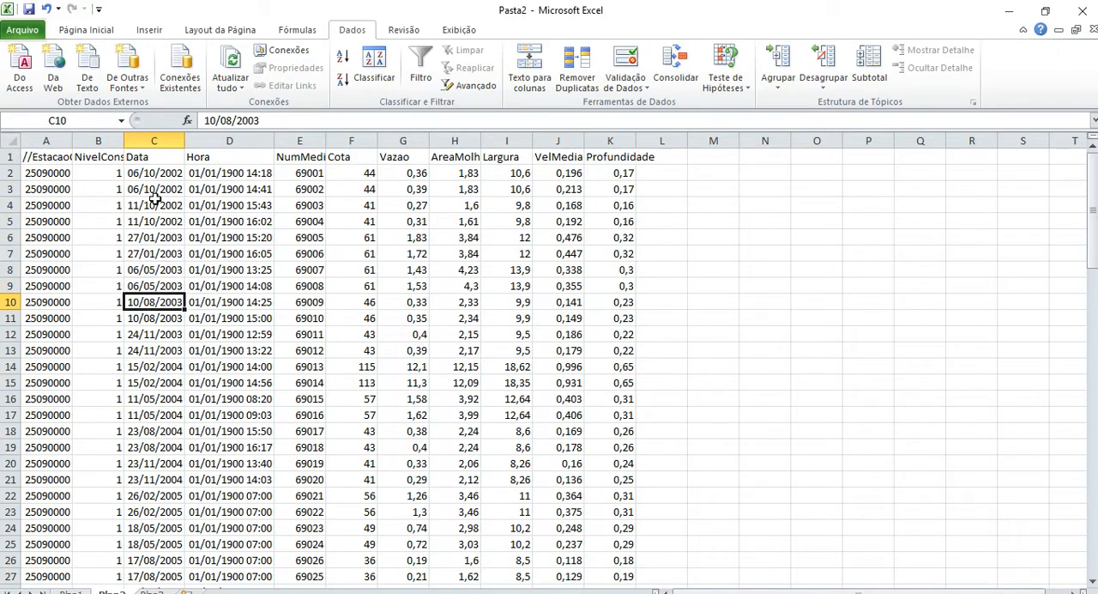
{"action": "key", "text": "Down"}
{"action": "key", "text": "Down"}
{"action": "key", "text": "Down"}
{"action": "key", "text": "Down"}
{"action": "key", "text": "Down"}
{"action": "key", "text": "Down"}
{"action": "key", "text": "Down"}
{"action": "key", "text": "Down"}
{"action": "key", "text": "Down"}
{"action": "key", "text": "Down"}
{"action": "key", "text": "Down"}
{"action": "key", "text": "Down"}
{"action": "key", "text": "Up"}
{"action": "key", "text": "Up"}
{"action": "key", "text": "Up"}
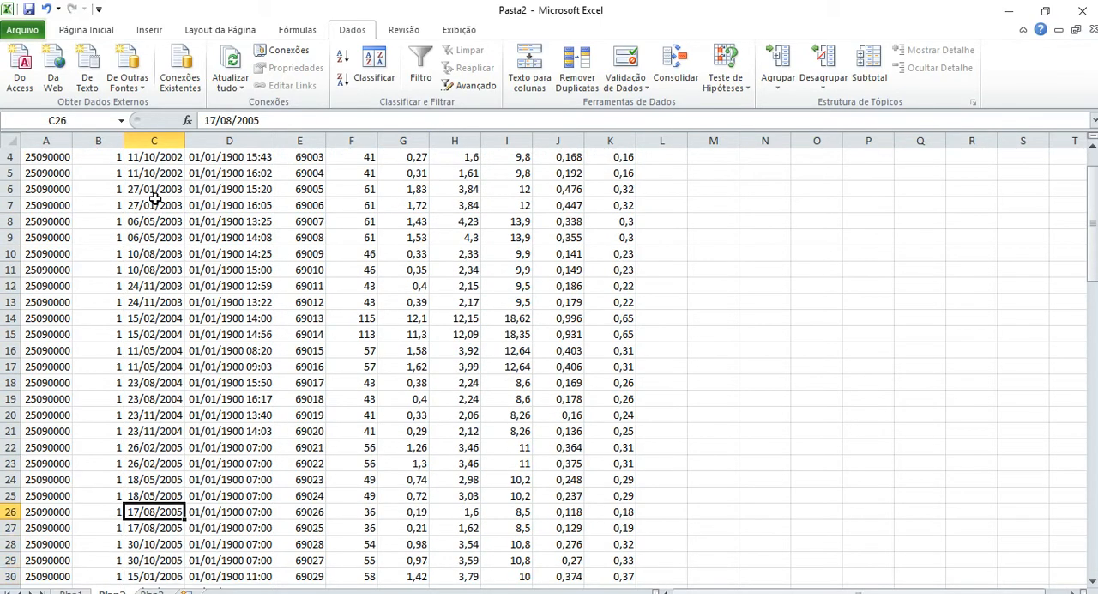
{"action": "key", "text": "ctrl+Home"}
{"action": "key", "text": "Right"}
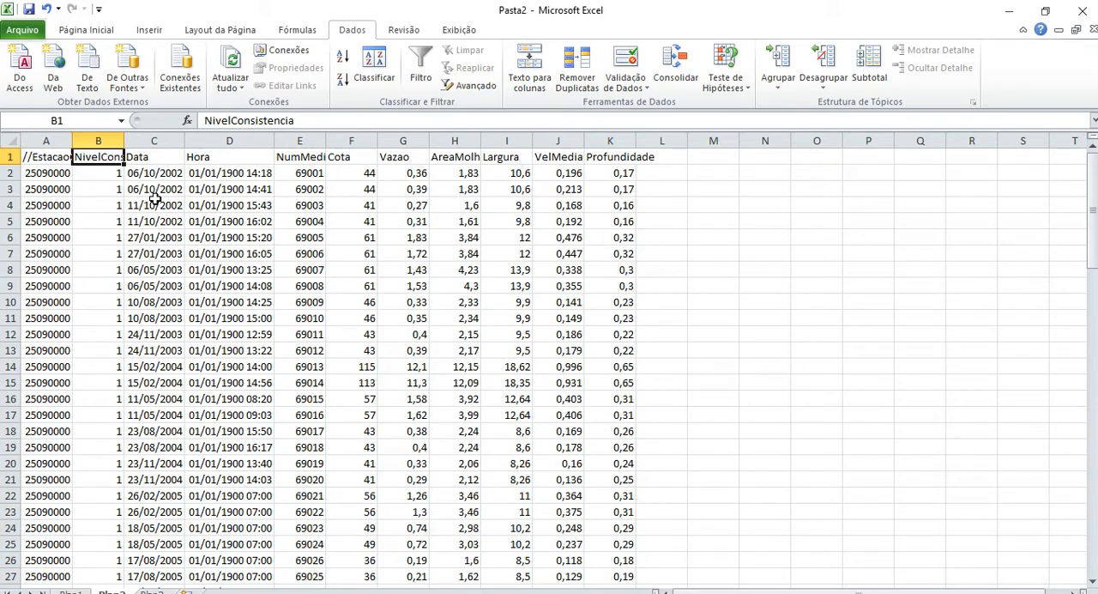
Fit the NivelConsistencia column's width to its full header text.
{"action": "left_click", "coordinate": [99, 136]}
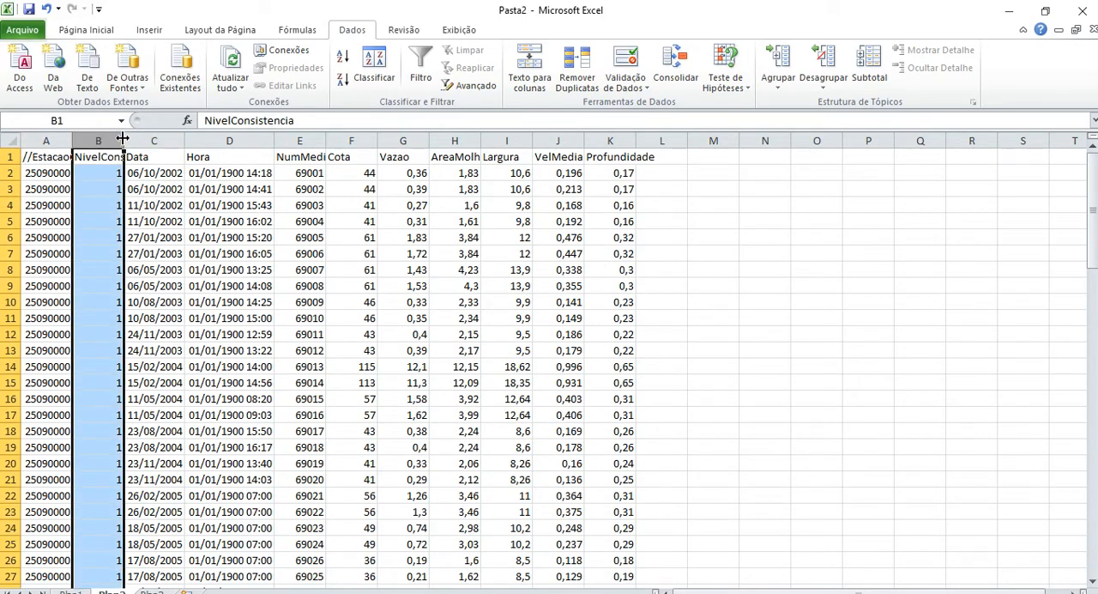
{"action": "double_click", "coordinate": [124, 138]}
{"action": "left_click", "coordinate": [150, 178]}
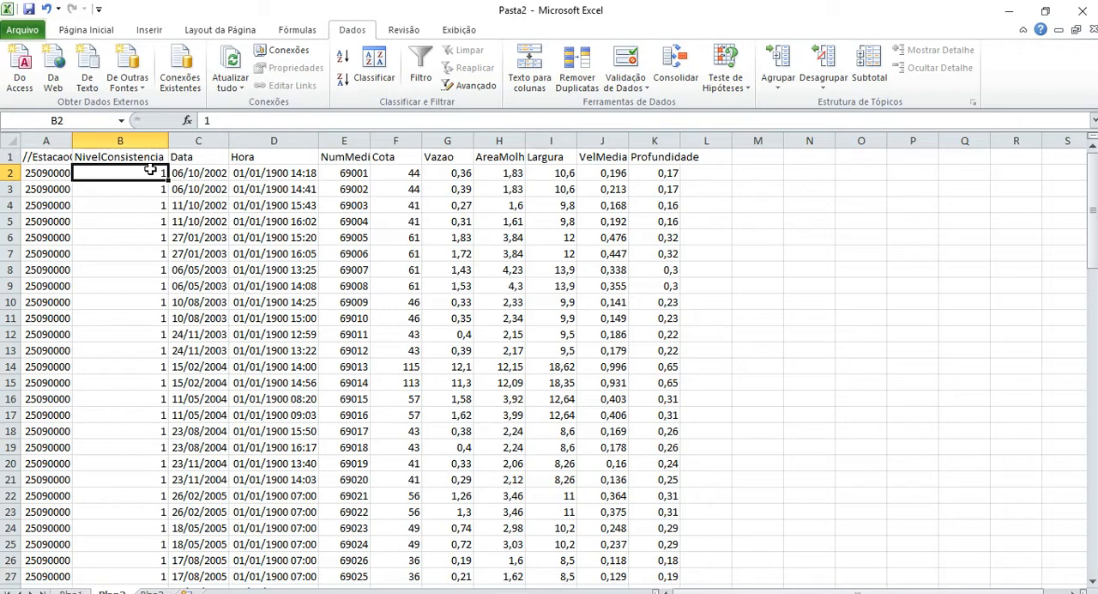
Compare the NivelConsistencia values at the beginning and at the end of the discharge measurement table.
{"action": "key", "text": "ctrl+End"}
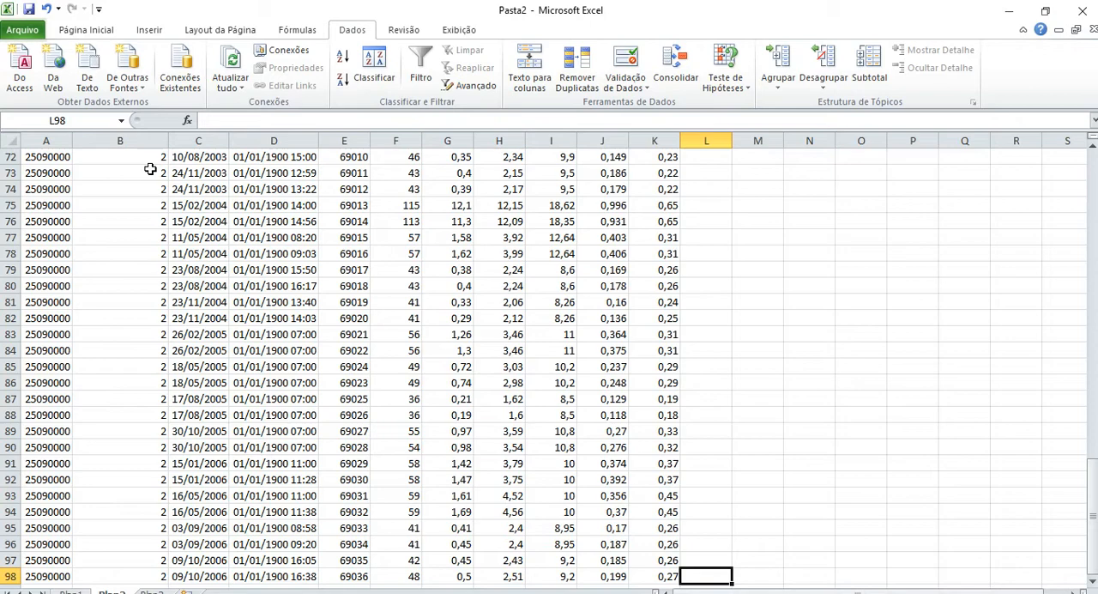
{"action": "key", "text": "ctrl+Home"}
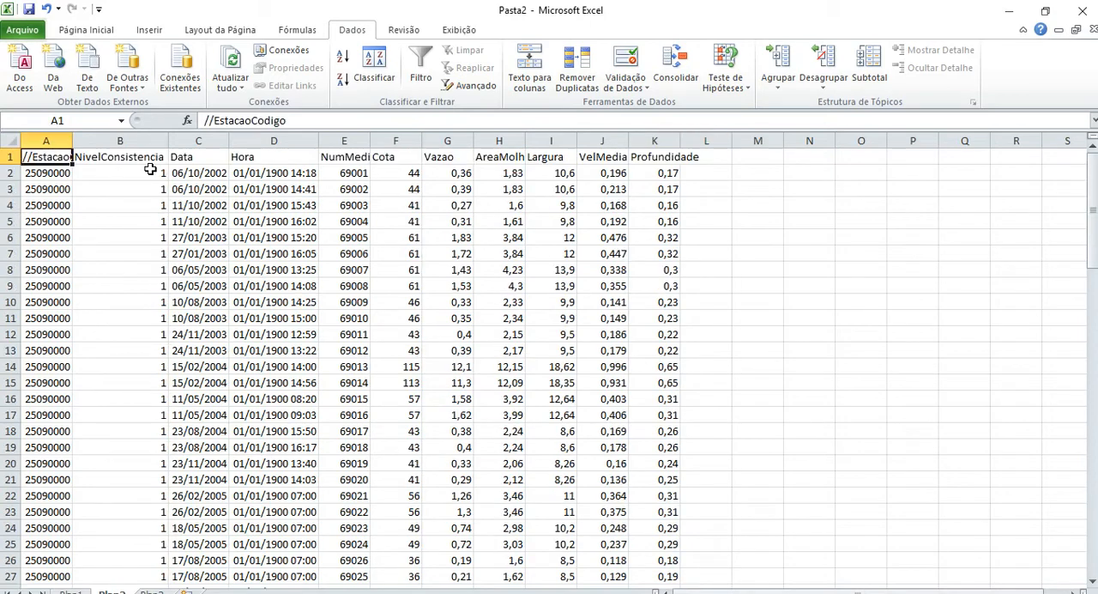
{"action": "key", "text": "Down"}
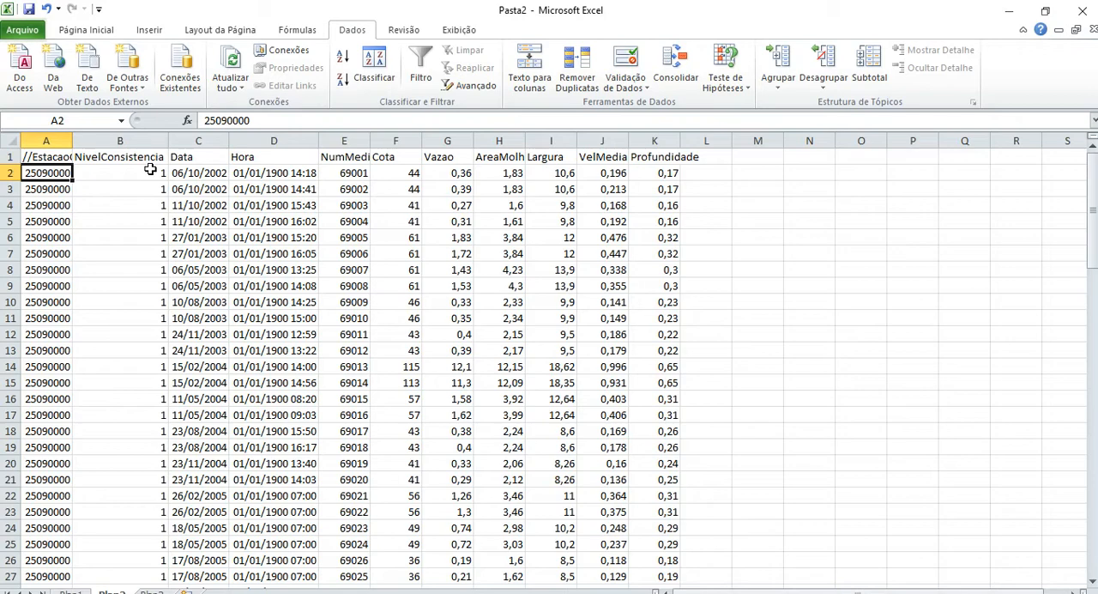
{"action": "key", "text": "Right"}
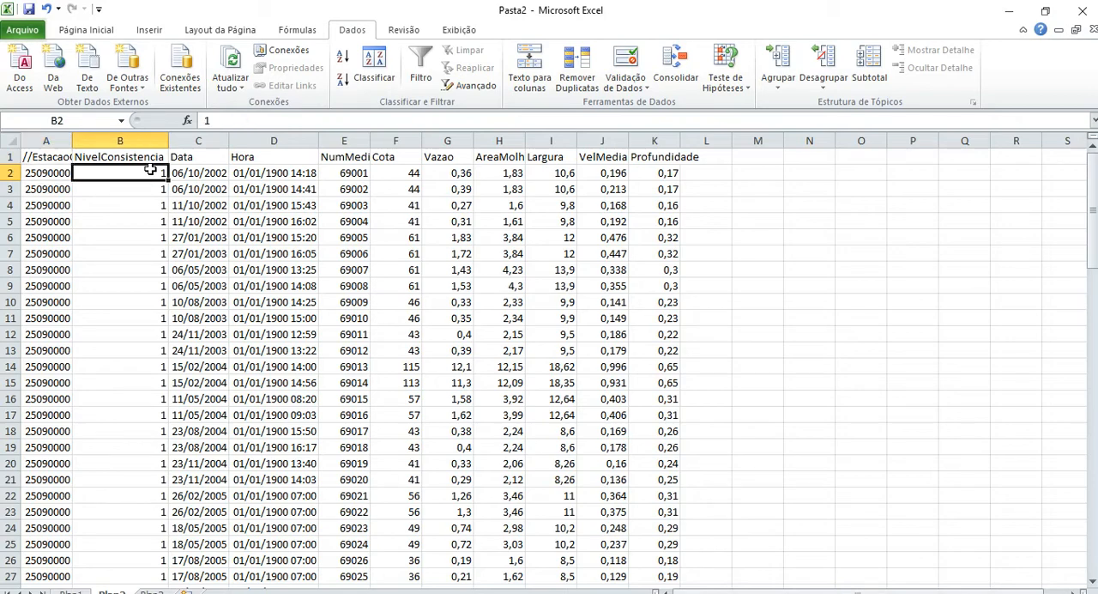
{"action": "key", "text": "Down"}
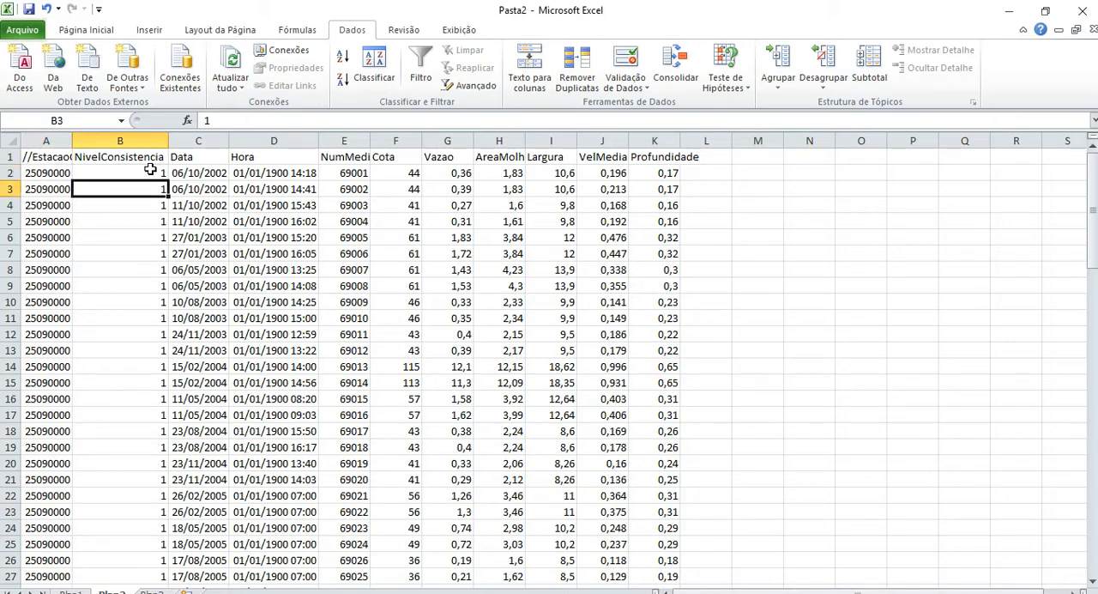
{"action": "key", "text": "ctrl+End"}
{"action": "key", "text": "Left"}
{"action": "key", "text": "Left"}
{"action": "key", "text": "Left"}
{"action": "key", "text": "Left"}
{"action": "key", "text": "Left"}
{"action": "key", "text": "Left"}
{"action": "key", "text": "Left"}
{"action": "key", "text": "Left"}
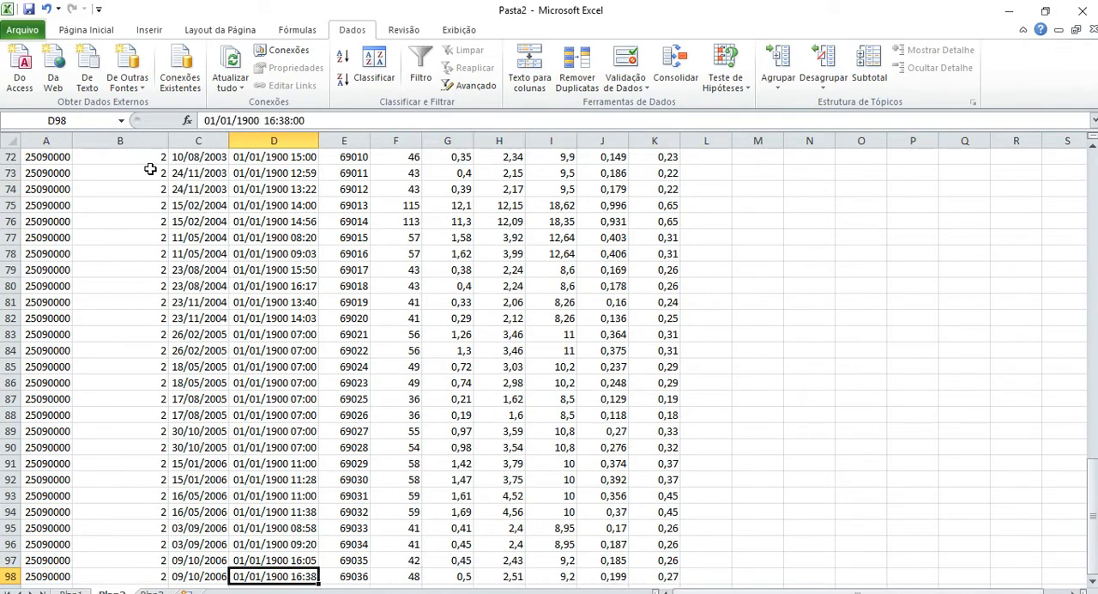
{"action": "key", "text": "Left"}
{"action": "key", "text": "Left"}
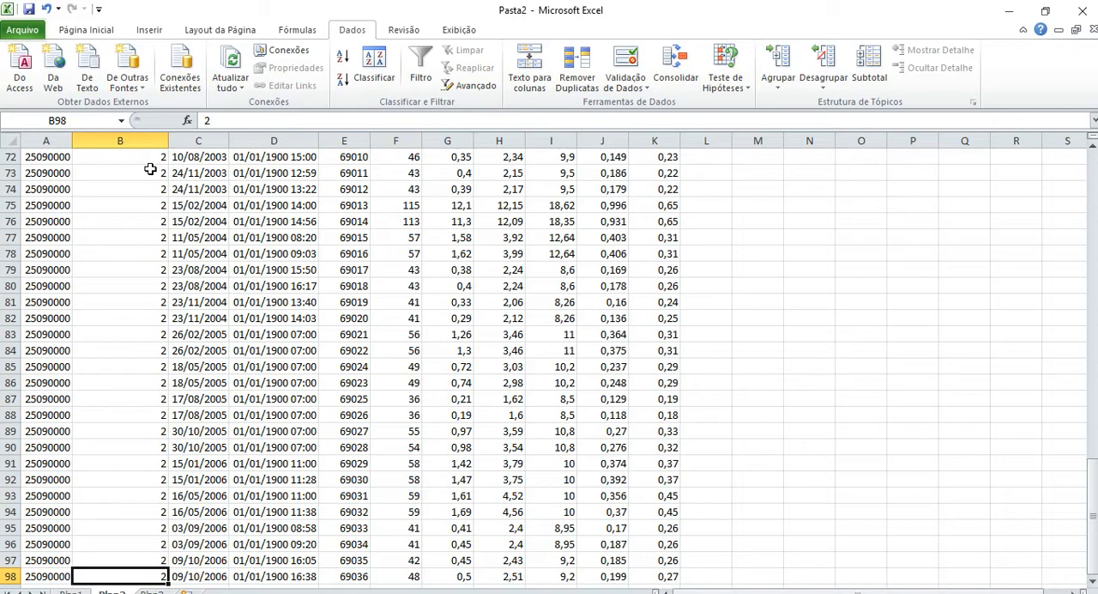
{"action": "key", "text": "Up"}
{"action": "key", "text": "Up"}
{"action": "key", "text": "Up"}
{"action": "key", "text": "Up"}
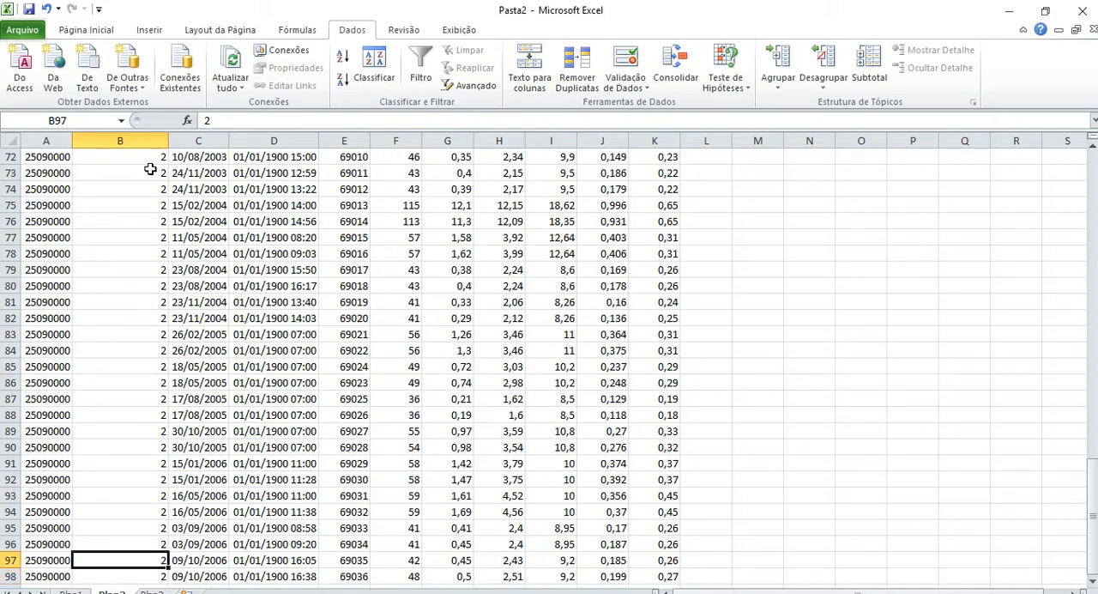
Look upward through the NivelConsistencia column to locate where the consistency level changes between 2 and 1.
{"action": "key", "text": "Up"}
{"action": "key", "text": "Up"}
{"action": "key", "text": "Up"}
{"action": "key", "text": "Up"}
{"action": "key", "text": "Up"}
{"action": "key", "text": "Up"}
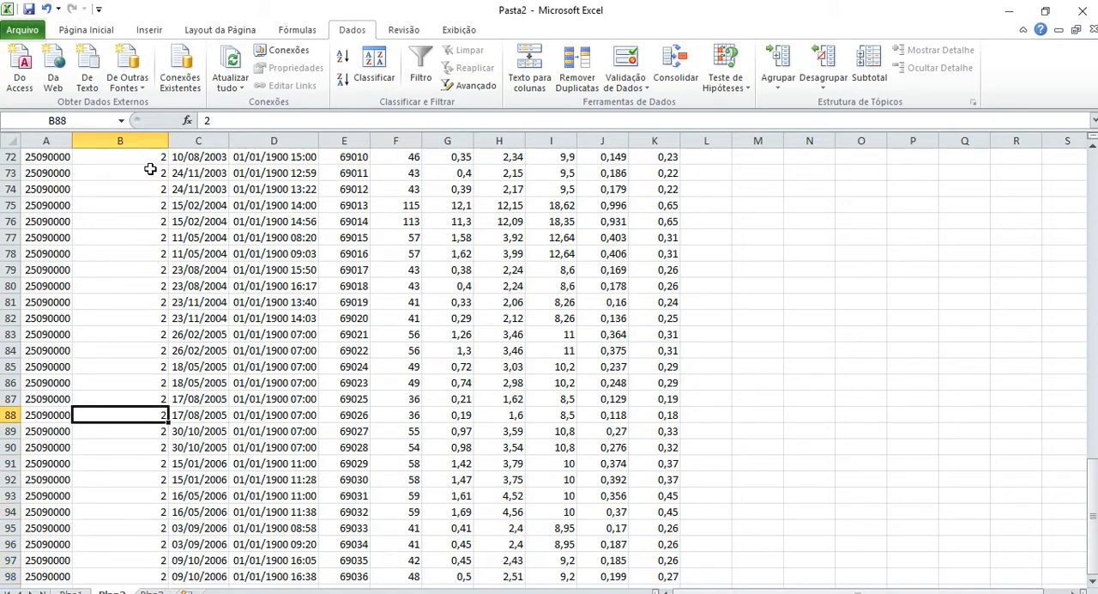
{"action": "key", "text": "Up"}
{"action": "key", "text": "Up"}
{"action": "key", "text": "Up"}
{"action": "key", "text": "Up"}
{"action": "key", "text": "Up"}
{"action": "key", "text": "Up"}
{"action": "key", "text": "Up"}
{"action": "key", "text": "Up"}
{"action": "key", "text": "Up"}
{"action": "key", "text": "Up"}
{"action": "key", "text": "Up"}
{"action": "key", "text": "Up"}
{"action": "key", "text": "Up"}
{"action": "key", "text": "Up"}
{"action": "key", "text": "Up"}
{"action": "key", "text": "Up"}
{"action": "key", "text": "Up"}
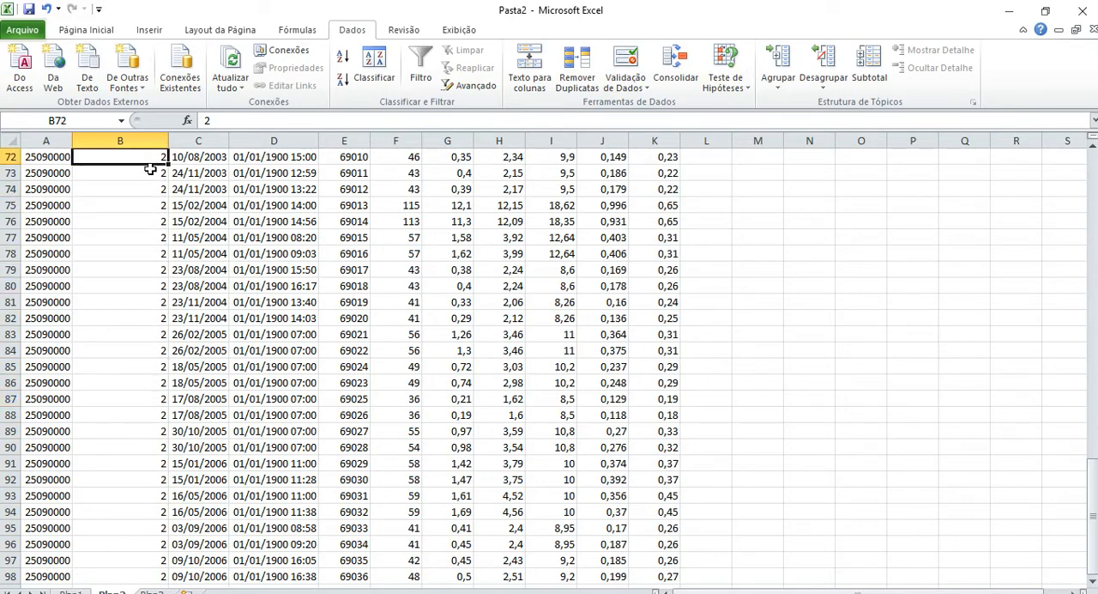
{"action": "key", "text": "Up"}
{"action": "key", "text": "Up"}
{"action": "key", "text": "Up"}
{"action": "key", "text": "Up"}
{"action": "key", "text": "Up"}
{"action": "key", "text": "Up"}
{"action": "key", "text": "Up"}
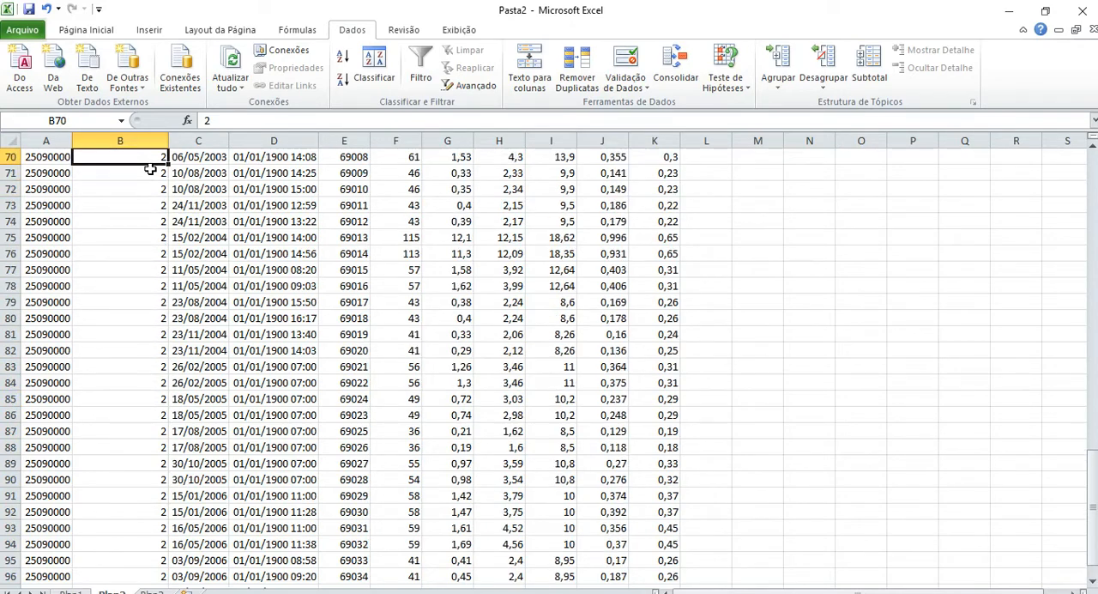
{"action": "key", "text": "Up"}
{"action": "key", "text": "Up"}
{"action": "key", "text": "Up"}
{"action": "key", "text": "Up"}
{"action": "key", "text": "Up"}
{"action": "key", "text": "Up"}
{"action": "key", "text": "Up"}
{"action": "key", "text": "Up"}
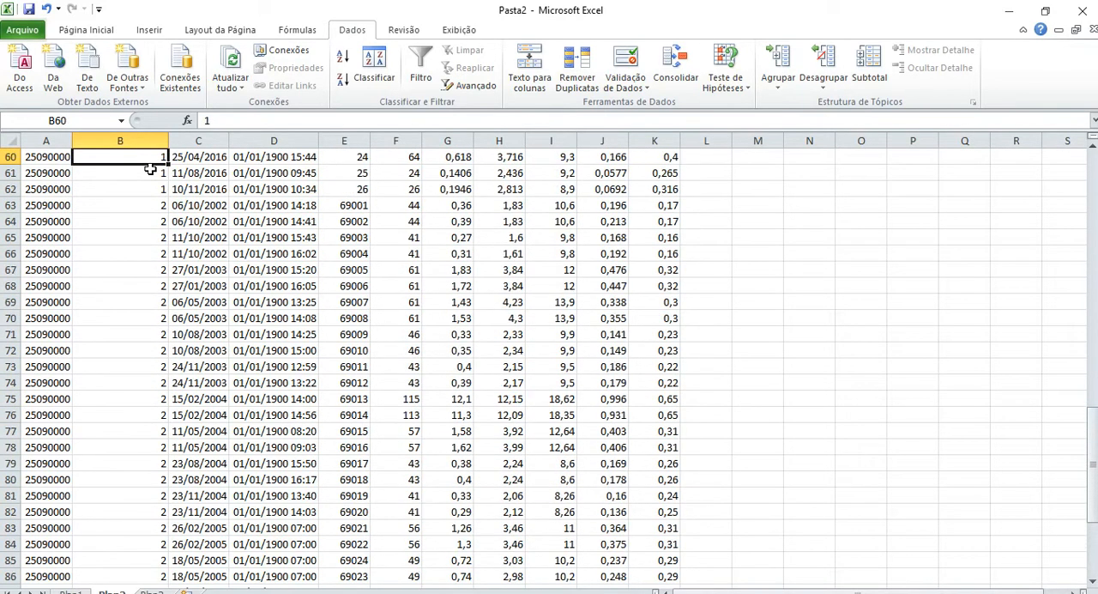
{"action": "key", "text": "Up"}
{"action": "key", "text": "Up"}
{"action": "key", "text": "Up"}
{"action": "key", "text": "Up"}
{"action": "key", "text": "Up"}
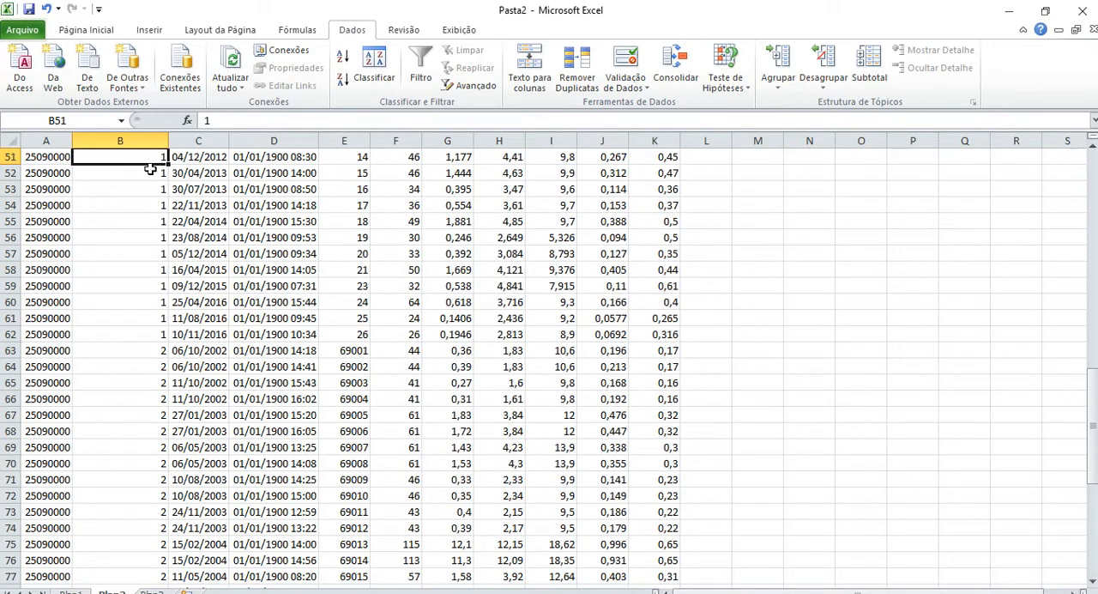
Compare the date of the last level 1 measurement with the first level 2 records at rows 62 to 64.
{"action": "left_click", "coordinate": [212, 333]}
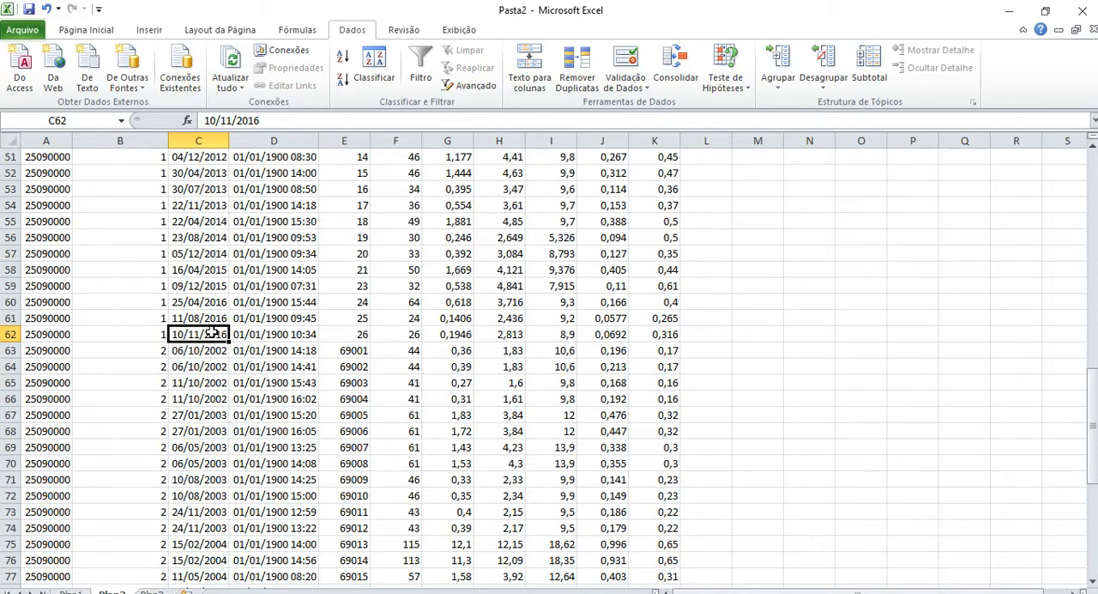
{"action": "key", "text": "Down"}
{"action": "key", "text": "Down"}
{"action": "key", "text": "Down"}
{"action": "key", "text": "Up"}
{"action": "key", "text": "Up"}
{"action": "key", "text": "Left"}
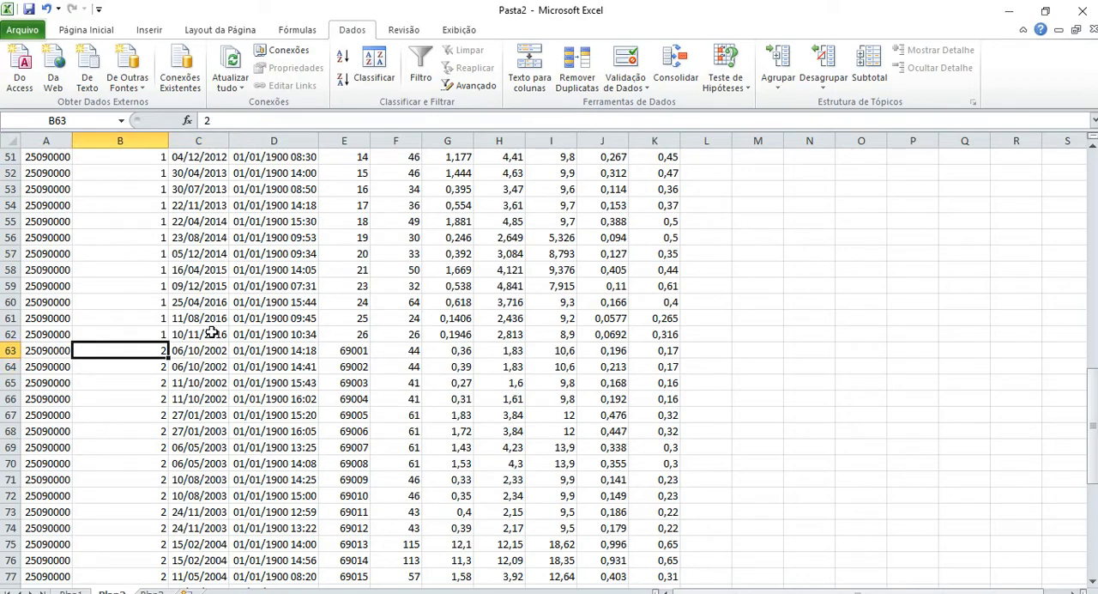
{"action": "key", "text": "Right"}
{"action": "key", "text": "Left"}
{"action": "key", "text": "Down"}
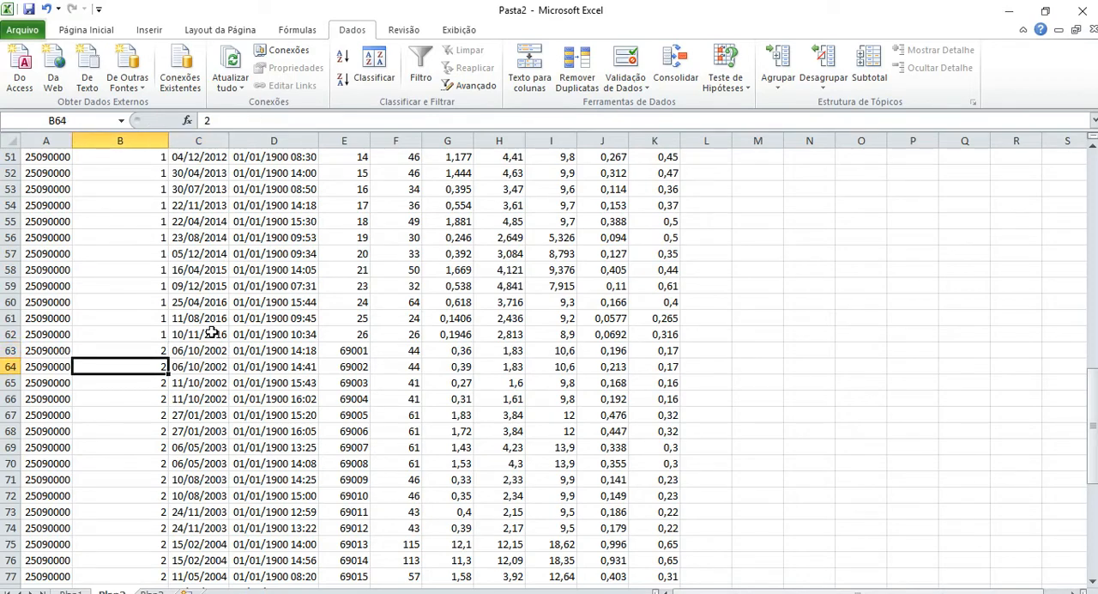
{"action": "key", "text": "Up"}
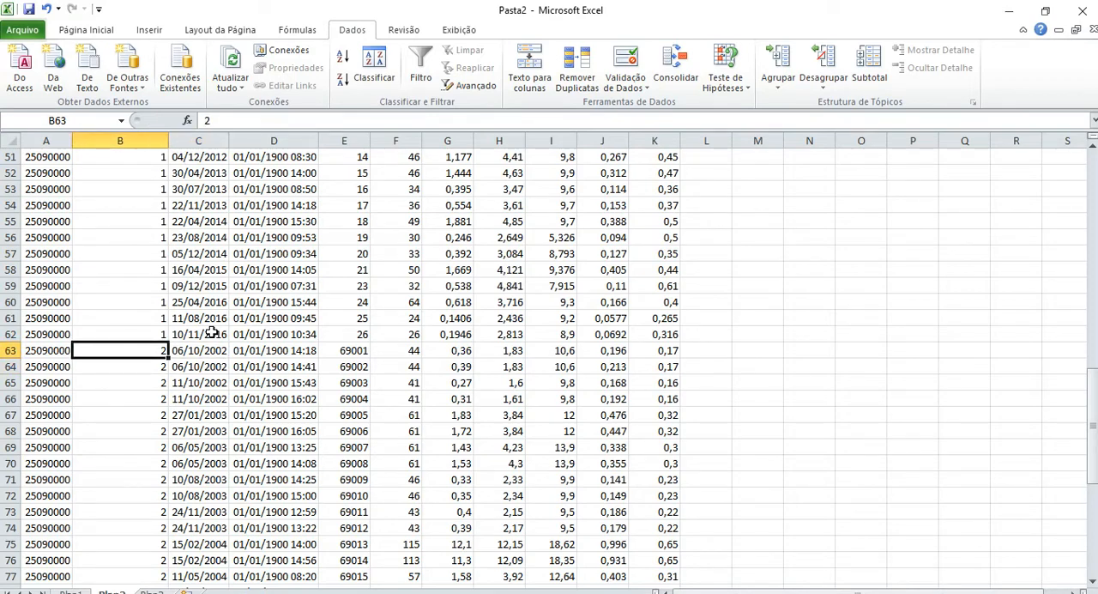
Delete rows 2 to 37, the level 1 records from 06/10/2002 to 09/10/2006 that are duplicated at level 2.
{"action": "key", "text": "Up"}
{"action": "key", "text": "Up"}
{"action": "key", "text": "Up"}
{"action": "key", "text": "Up"}
{"action": "key", "text": "Up"}
{"action": "key", "text": "Up"}
{"action": "key", "text": "Up"}
{"action": "key", "text": "Up"}
{"action": "key", "text": "Up"}
{"action": "key", "text": "Up"}
{"action": "key", "text": "Up"}
{"action": "key", "text": "Up"}
{"action": "key", "text": "Up"}
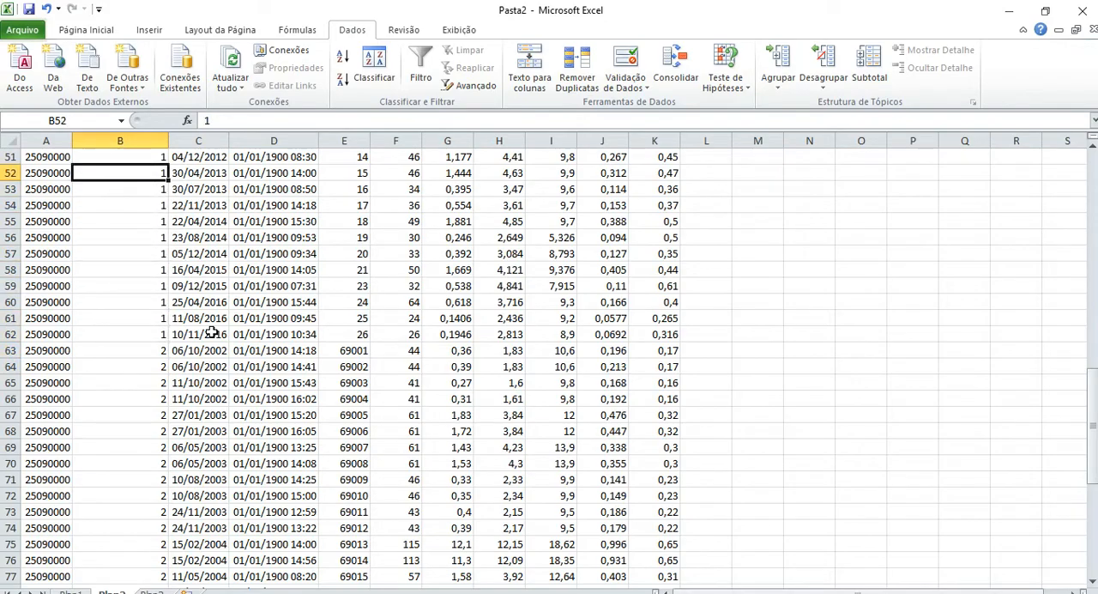
{"action": "key", "text": "Up"}
{"action": "key", "text": "Up"}
{"action": "key", "text": "Up"}
{"action": "key", "text": "Up"}
{"action": "key", "text": "Up"}
{"action": "key", "text": "Up"}
{"action": "key", "text": "Up"}
{"action": "key", "text": "Up"}
{"action": "key", "text": "Up"}
{"action": "key", "text": "Up"}
{"action": "key", "text": "Up"}
{"action": "key", "text": "Up"}
{"action": "key", "text": "Up"}
{"action": "key", "text": "Up"}
{"action": "key", "text": "Up"}
{"action": "key", "text": "Up"}
{"action": "key", "text": "Up"}
{"action": "key", "text": "Up"}
{"action": "key", "text": "Up"}
{"action": "key", "text": "Up"}
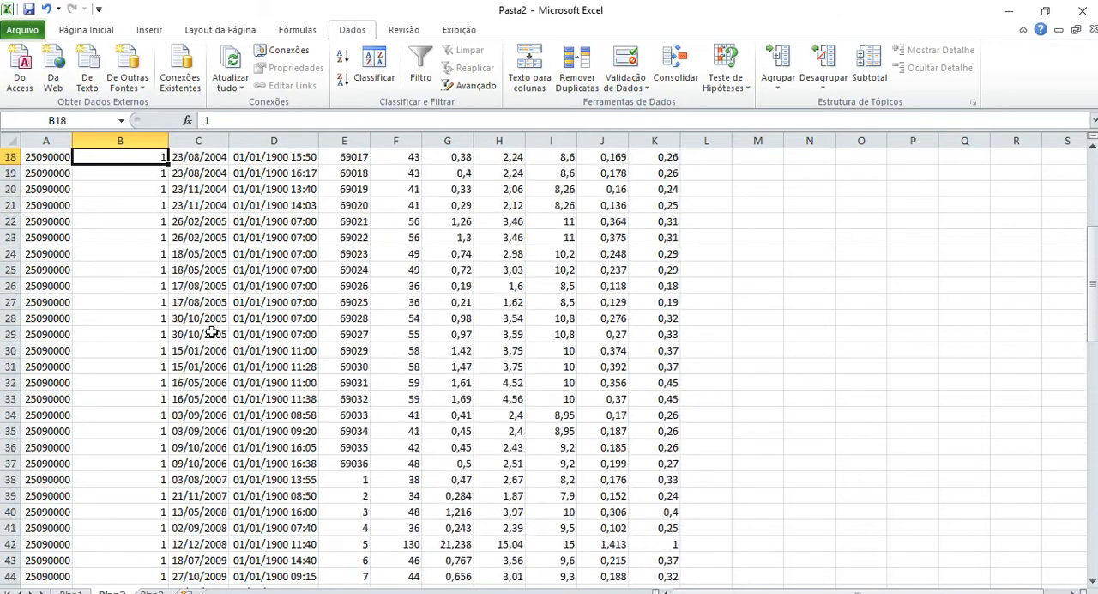
{"action": "key", "text": "Up"}
{"action": "key", "text": "Up"}
{"action": "key", "text": "Up"}
{"action": "key", "text": "Up"}
{"action": "key", "text": "Up"}
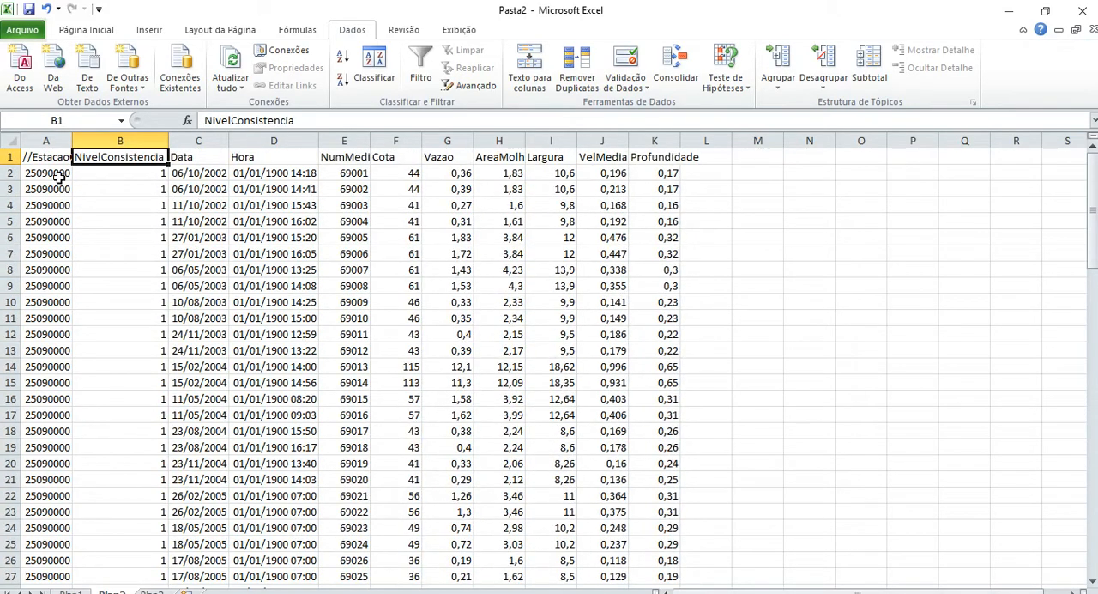
{"action": "left_click_drag", "start_coordinate": [12, 173], "coordinate": [12, 570]}
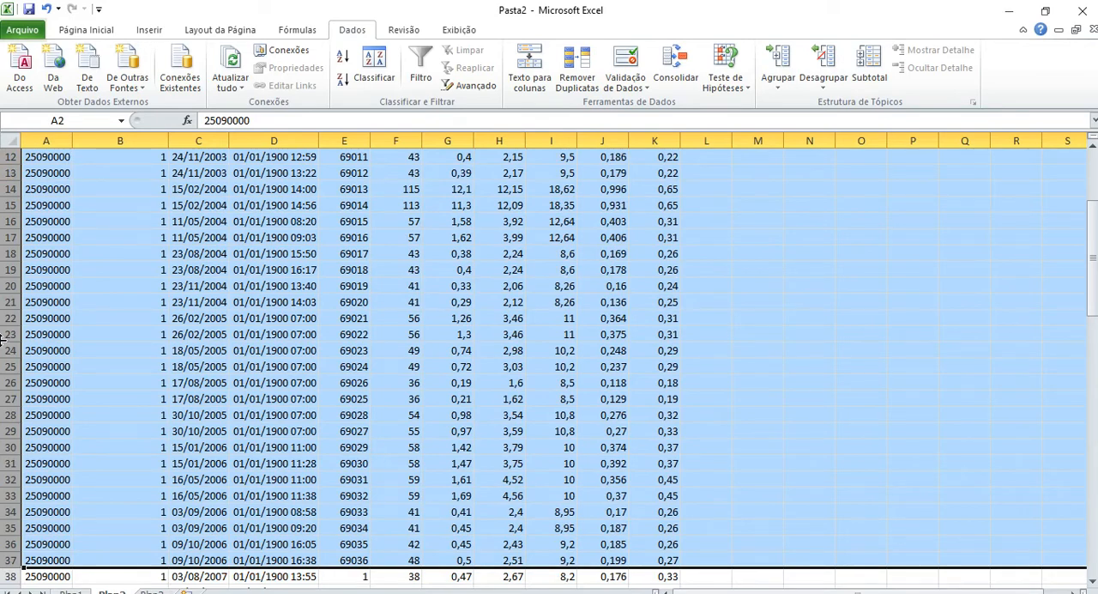
{"action": "right_click", "coordinate": [12, 548]}
{"action": "left_click", "coordinate": [76, 448]}
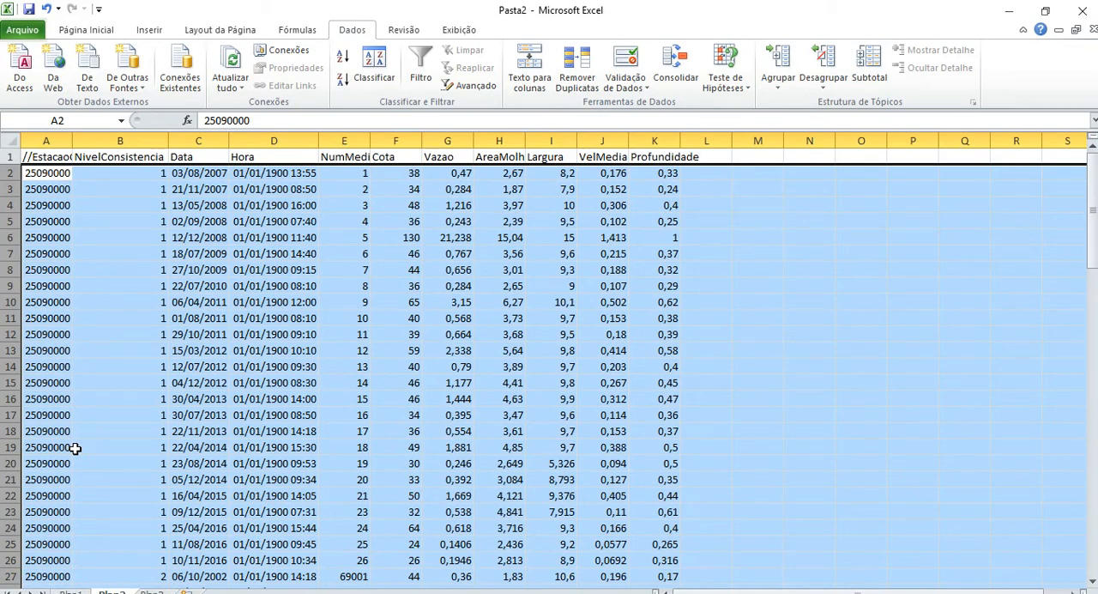
Delete columns H to K, from AreaMolhada to Profundidade, from the measurement table.
{"action": "key", "text": "Right"}
{"action": "key", "text": "Right"}
{"action": "key", "text": "Right"}
{"action": "key", "text": "Right"}
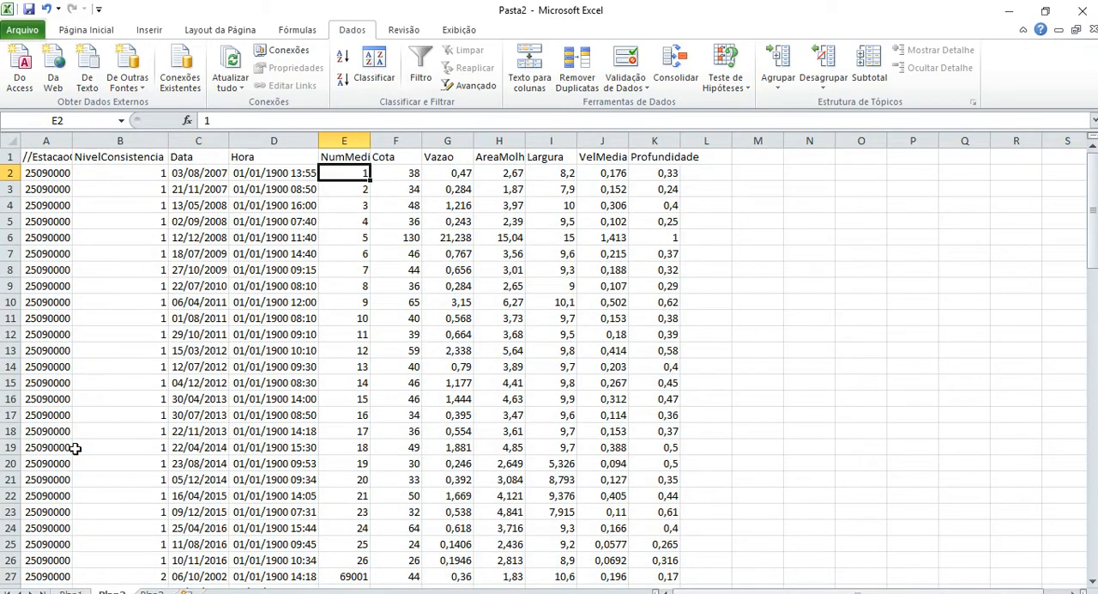
{"action": "left_click", "coordinate": [496, 139]}
{"action": "left_click_drag", "start_coordinate": [496, 137], "coordinate": [636, 136]}
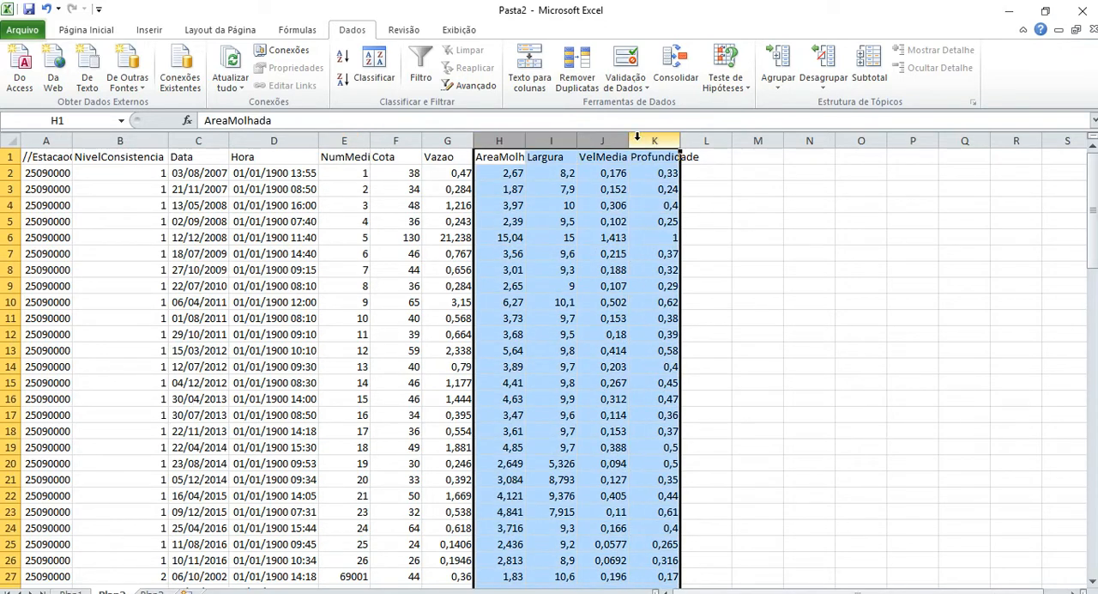
{"action": "right_click", "coordinate": [637, 137]}
{"action": "left_click", "coordinate": [700, 265]}
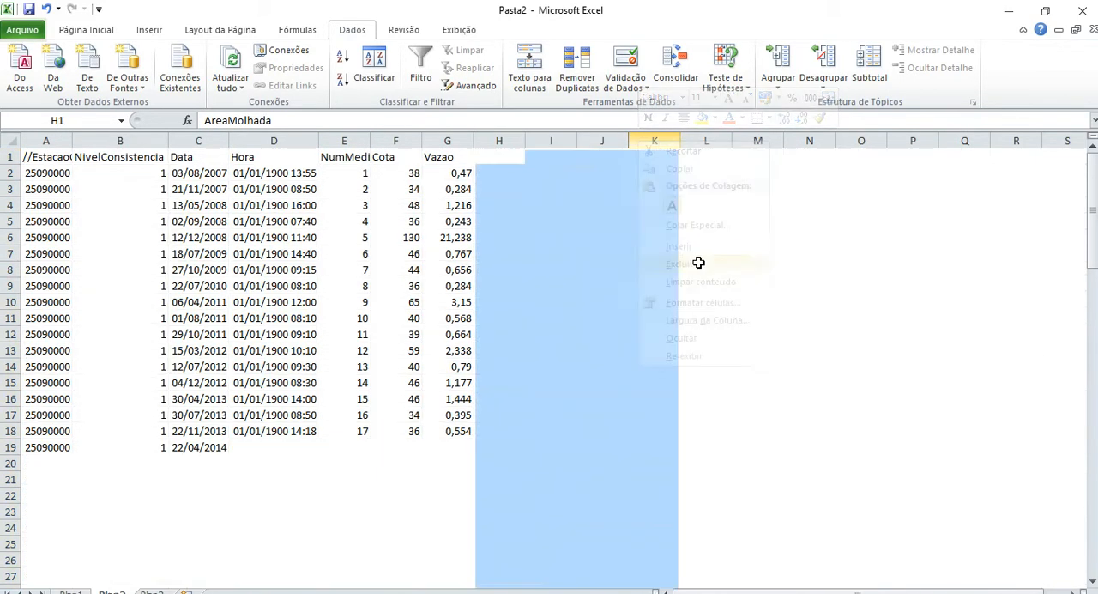
Highlight the Cota and Vazao columns, check the equation and unit of h in the Word exercise statement, and return to Excel.
{"action": "left_click", "coordinate": [418, 175]}
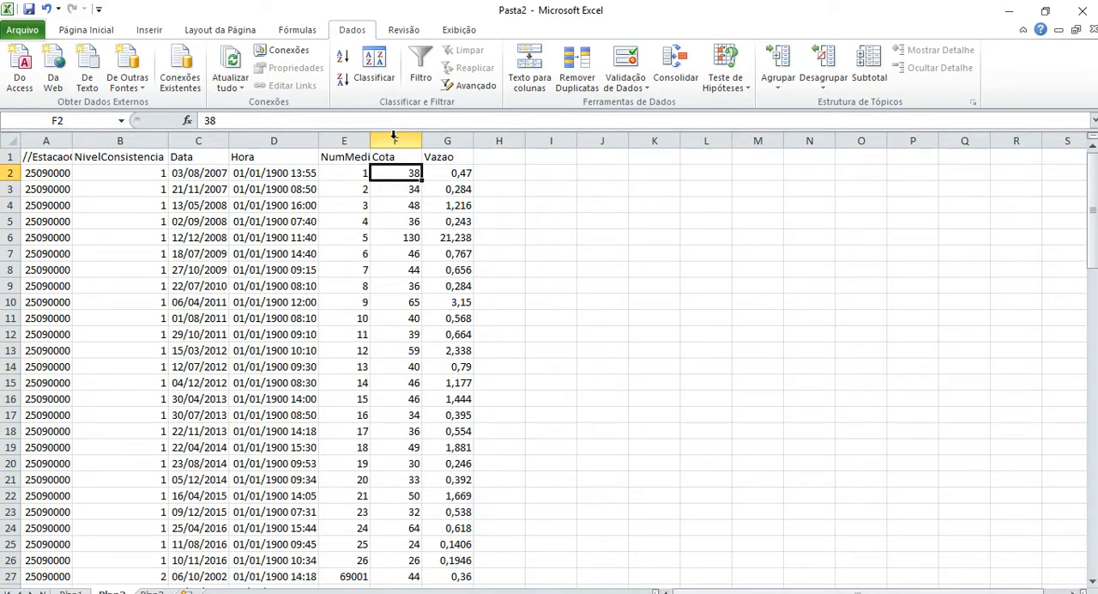
{"action": "left_click_drag", "start_coordinate": [394, 139], "coordinate": [450, 135]}
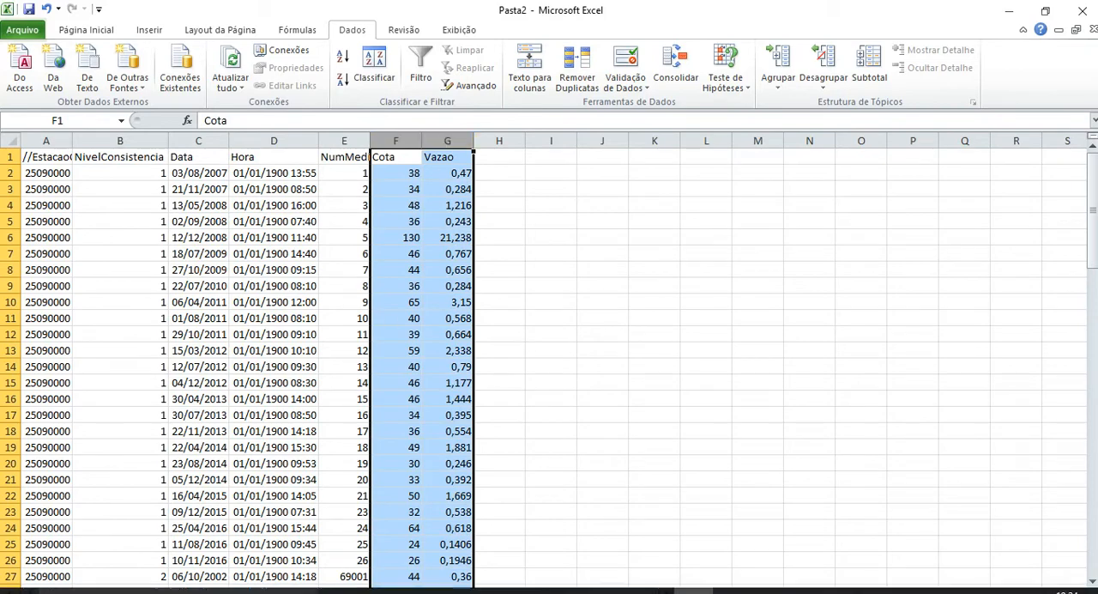
{"action": "mouse_move", "coordinate": [459, 590]}
{"action": "left_click", "coordinate": [457, 528]}
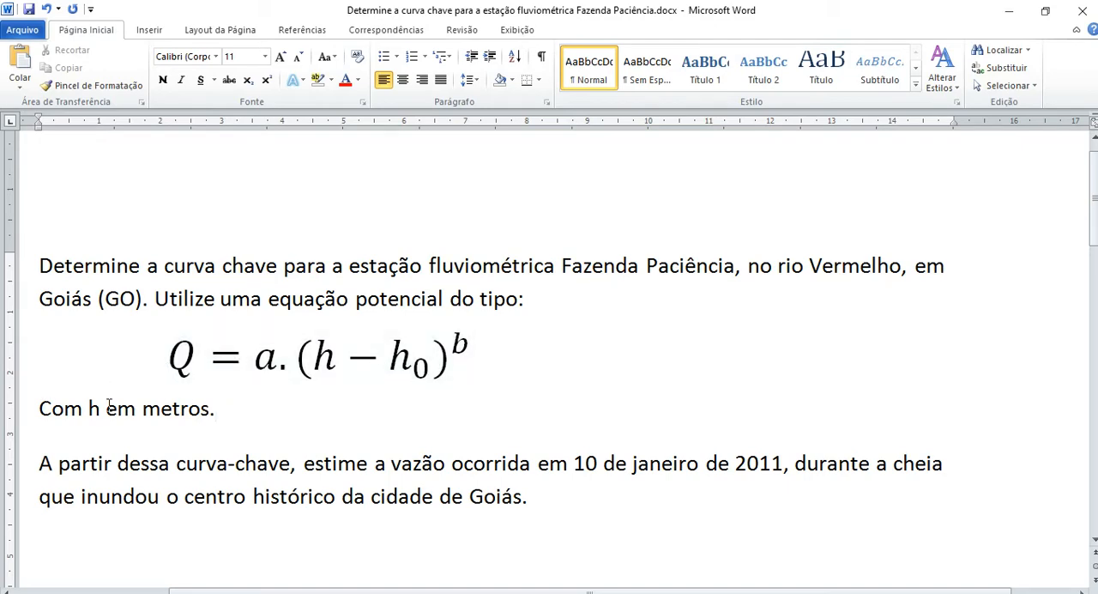
{"action": "mouse_move", "coordinate": [455, 592]}
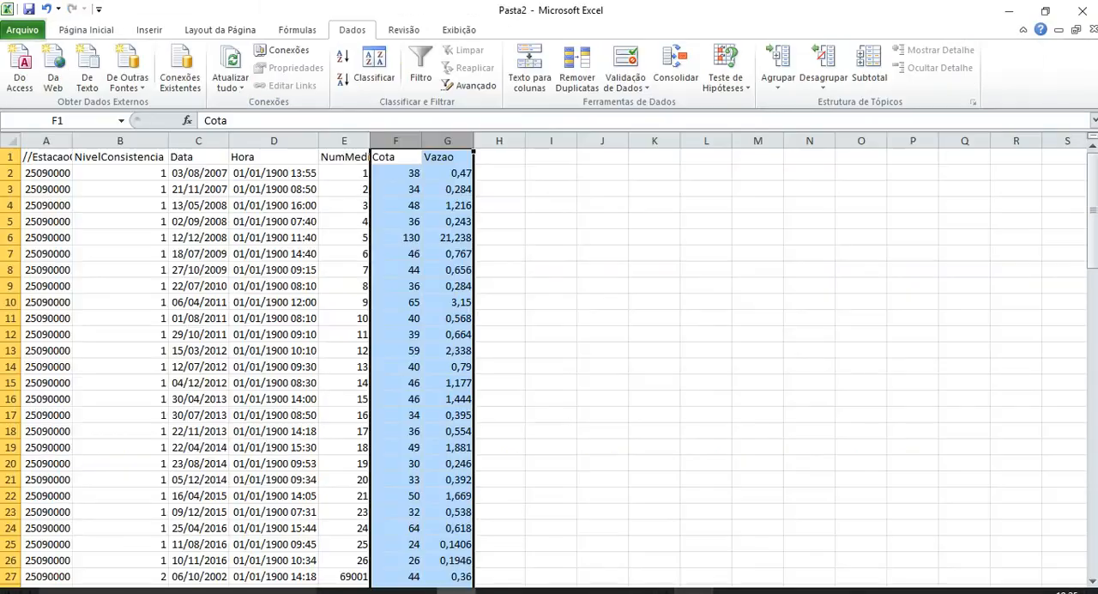
{"action": "left_click", "coordinate": [693, 591]}
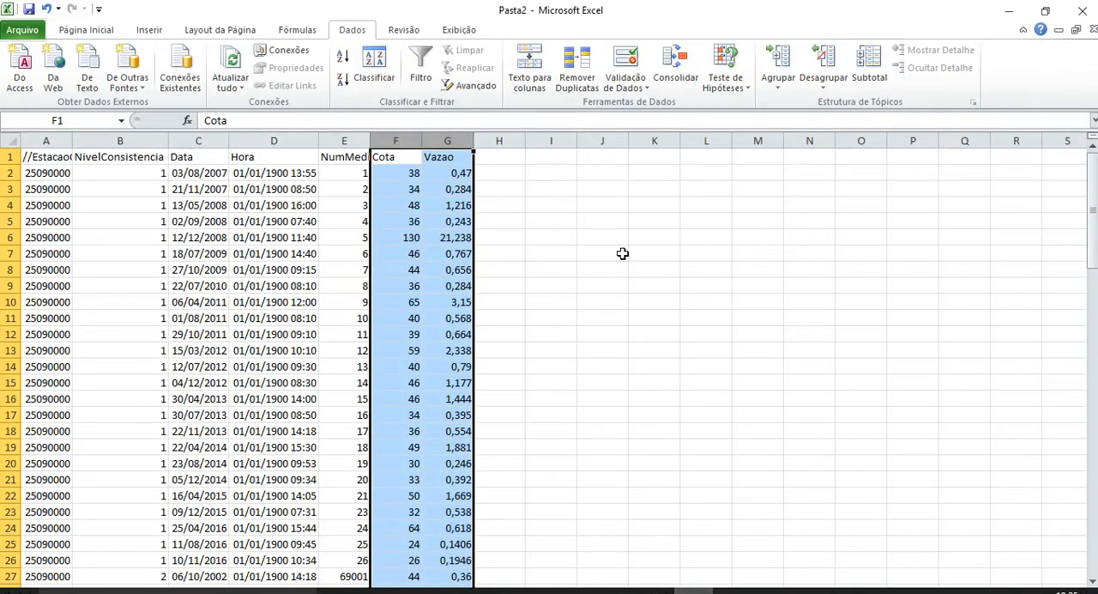
Insert a column between Cota and Vazao and give it the header "Cota (m)".
{"action": "left_click", "coordinate": [389, 159]}
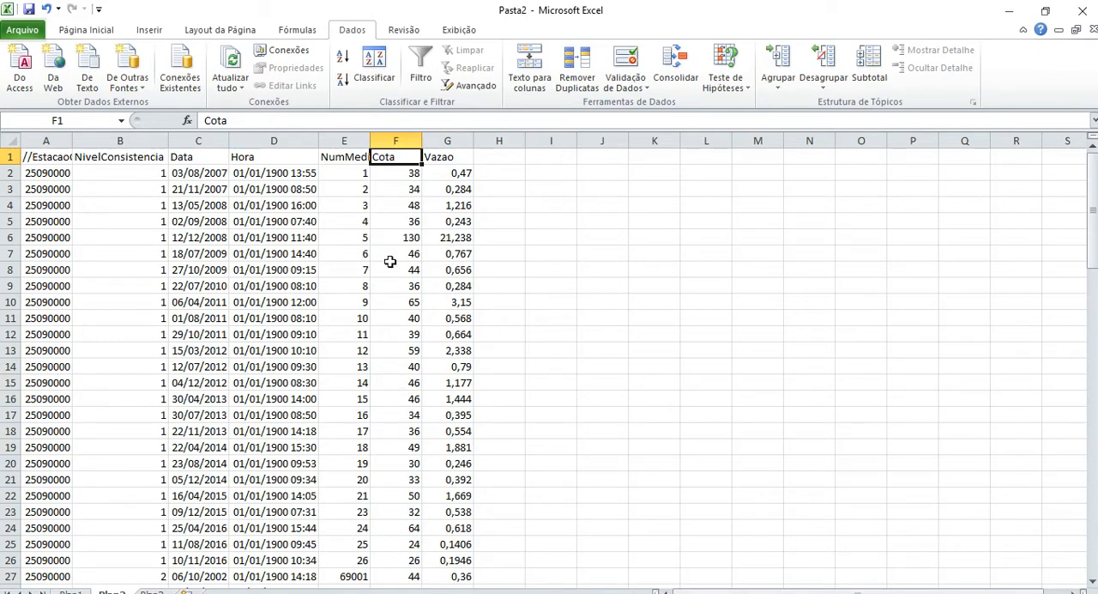
{"action": "left_click", "coordinate": [447, 140]}
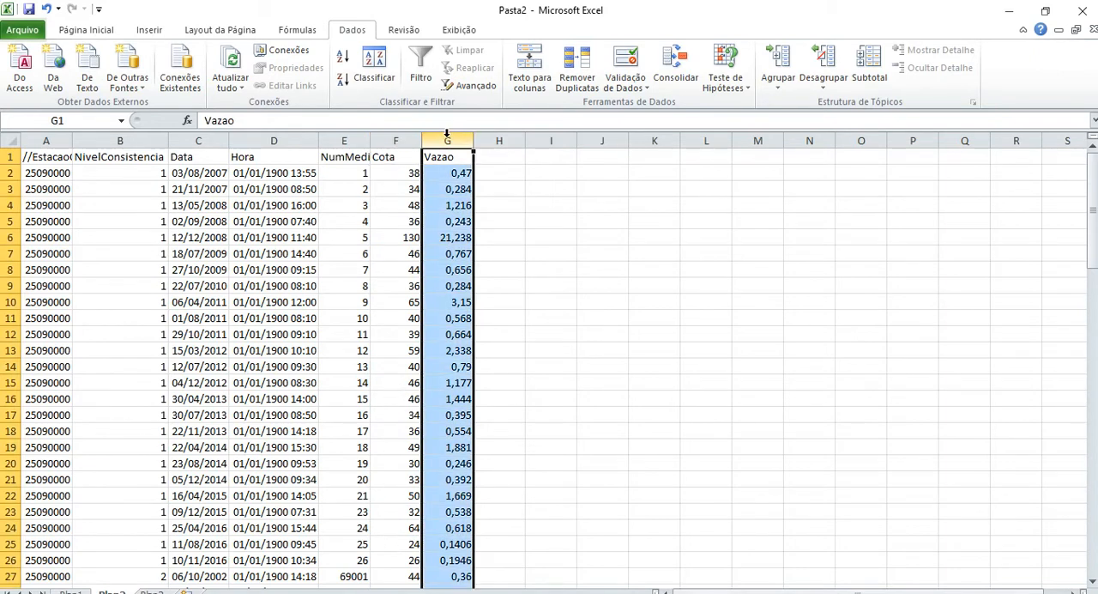
{"action": "right_click", "coordinate": [447, 133]}
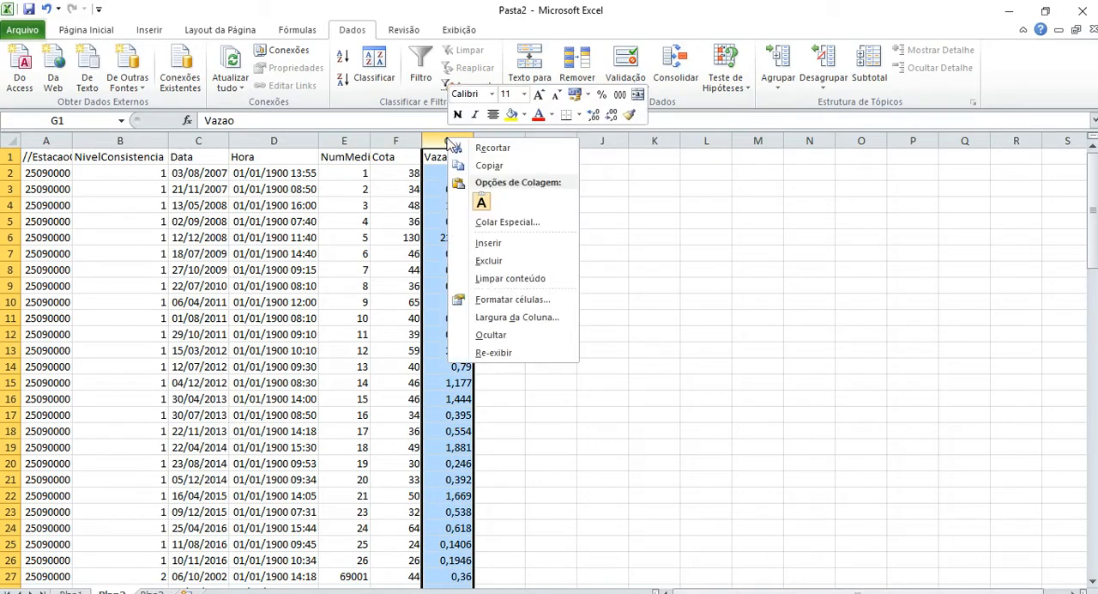
{"action": "left_click", "coordinate": [486, 239]}
{"action": "left_click", "coordinate": [427, 157]}
{"action": "type", "text": "Cota ("}
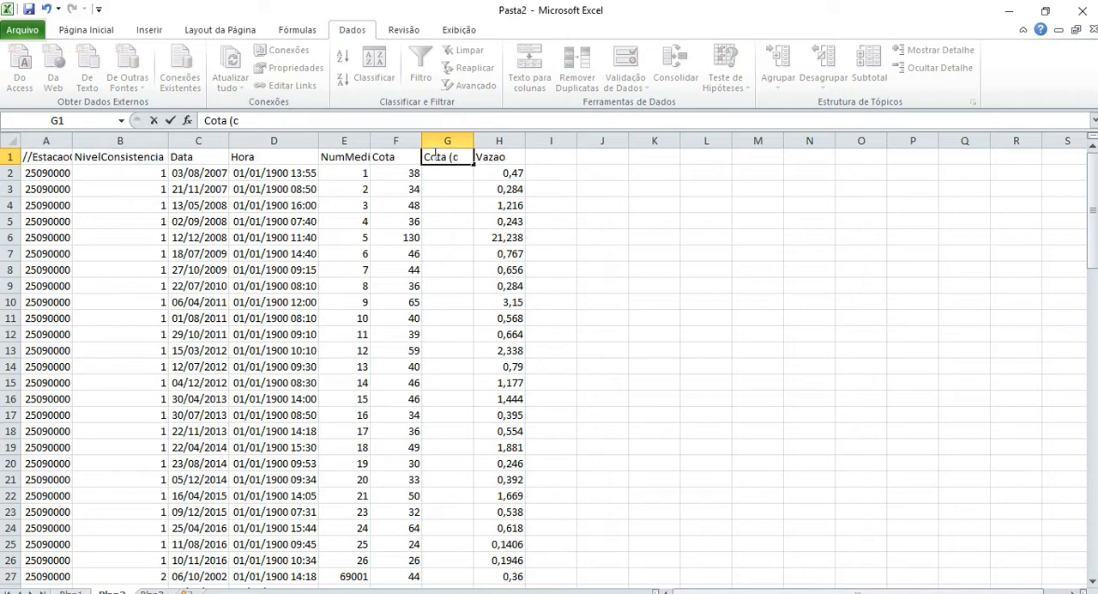
{"action": "type", "text": "m)"}
{"action": "key", "text": "Return"}
Convert the stages to metres with =F2/100 in G2 and fill the formula down the Cota (m) column.
{"action": "type", "text": "="}
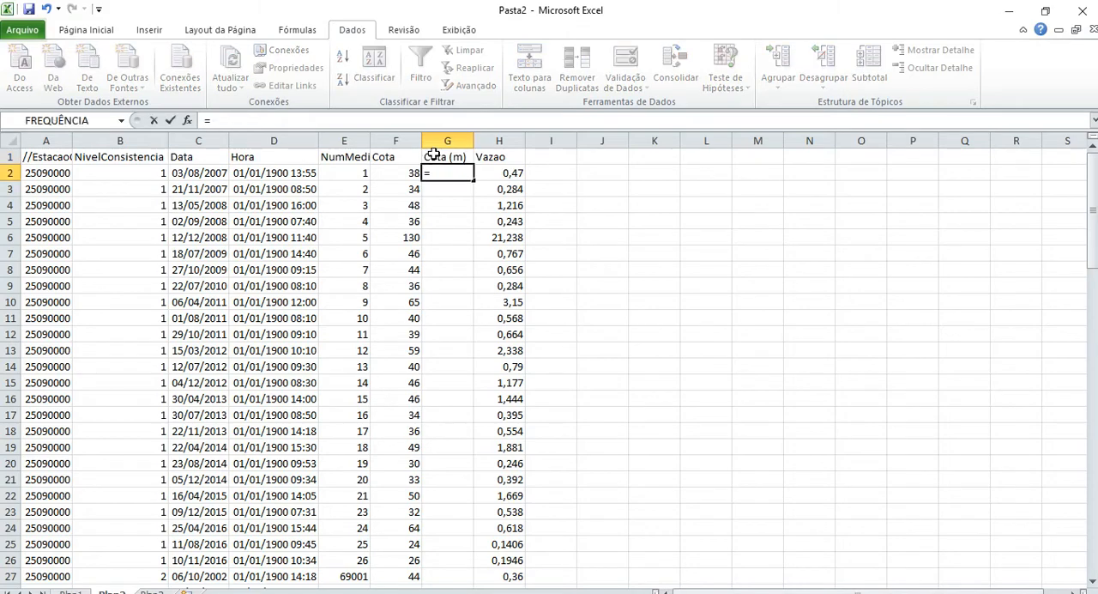
{"action": "key", "text": "Left"}
{"action": "type", "text": "/100"}
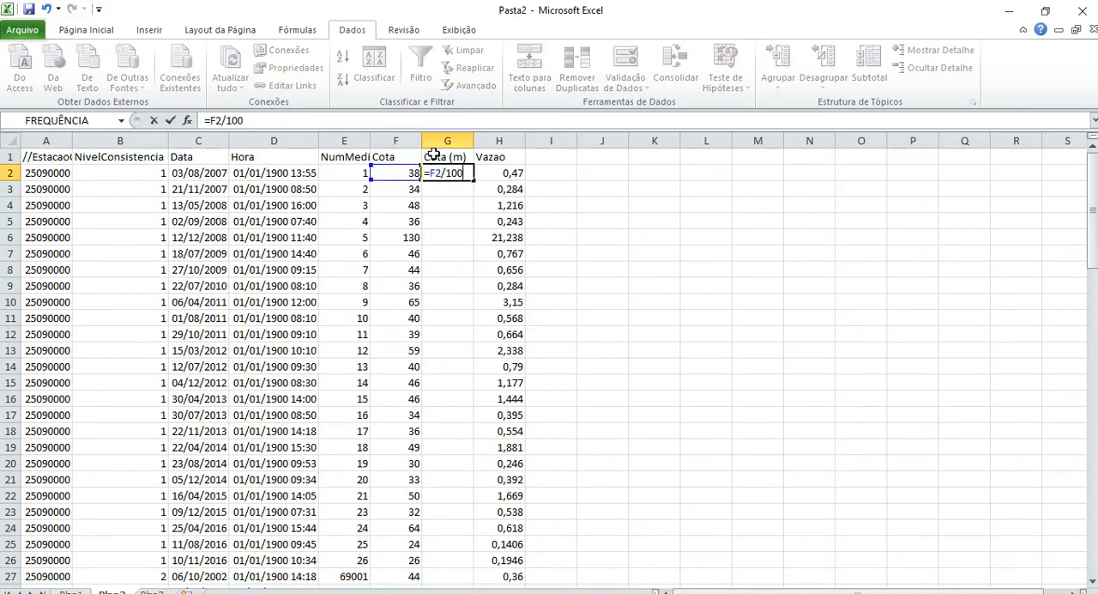
{"action": "key", "text": "Return"}
{"action": "key", "text": "Up"}
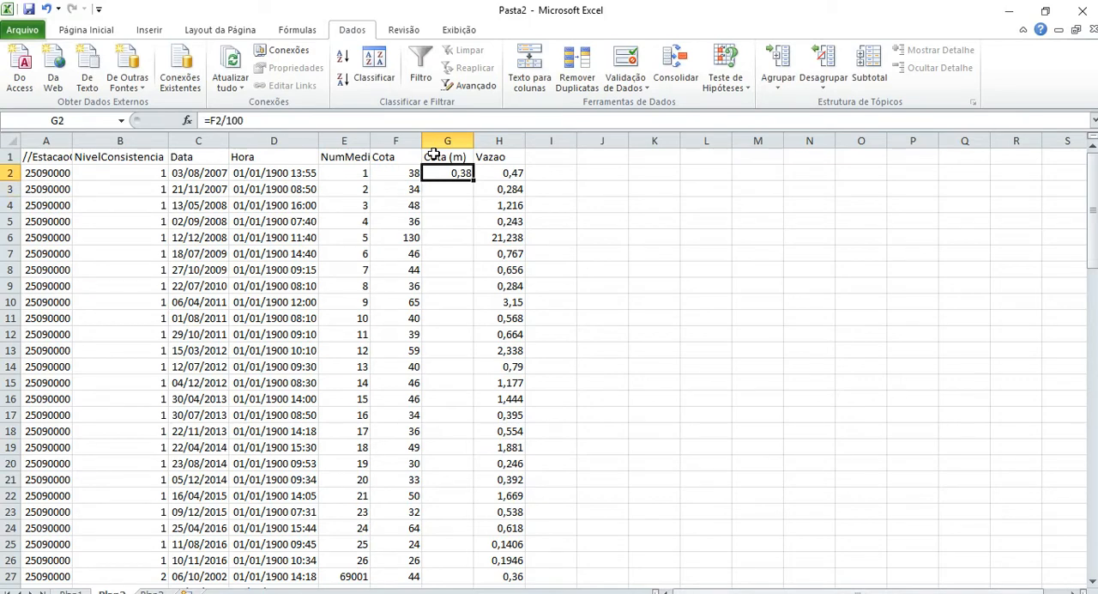
{"action": "double_click", "coordinate": [473, 180]}
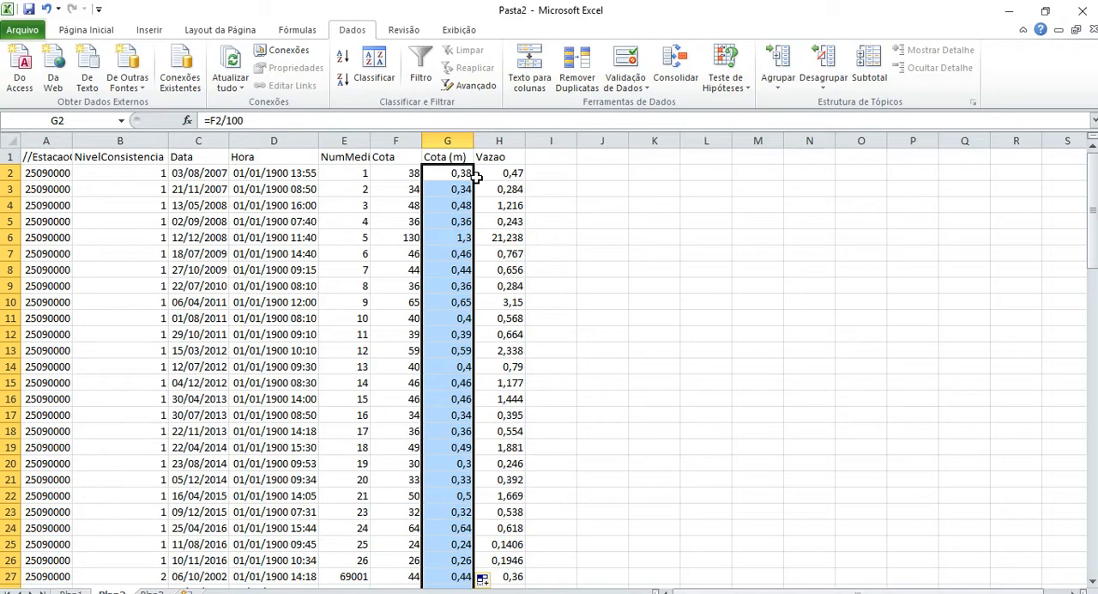
{"action": "key", "text": "shift+Right"}
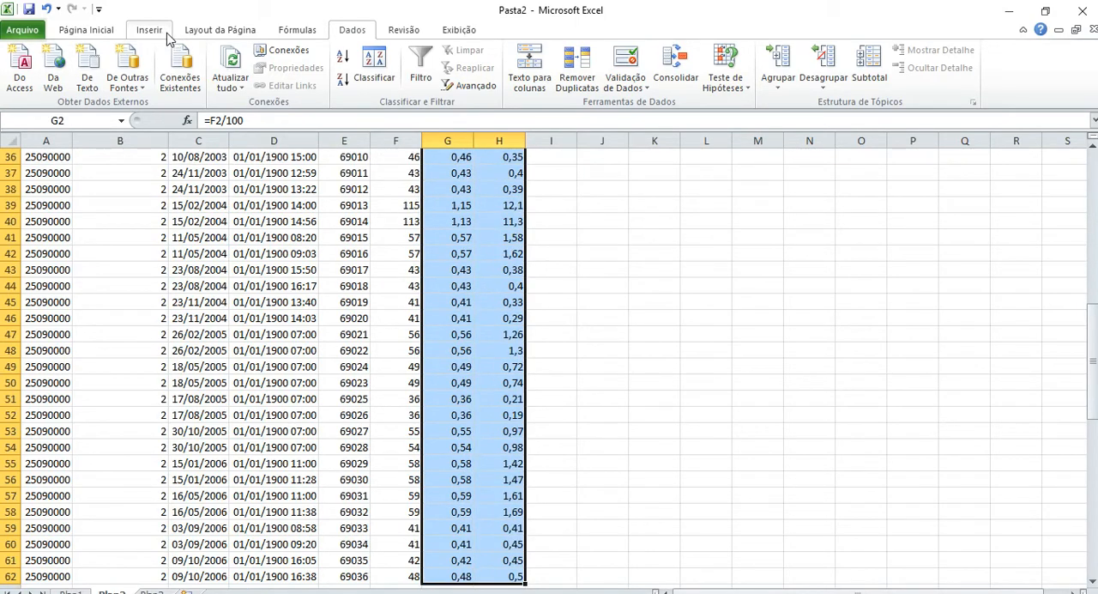
{"action": "key", "text": "ctrl+Home"}
{"action": "key", "text": "Right"}
{"action": "key", "text": "Right"}
{"action": "key", "text": "Right"}
Insert a markers-only scatter chart of Vazao against Cota (m) from the range G2:H62.
{"action": "key", "text": "Right"}
{"action": "key", "text": "Right"}
{"action": "key", "text": "Right"}
{"action": "key", "text": "Down"}
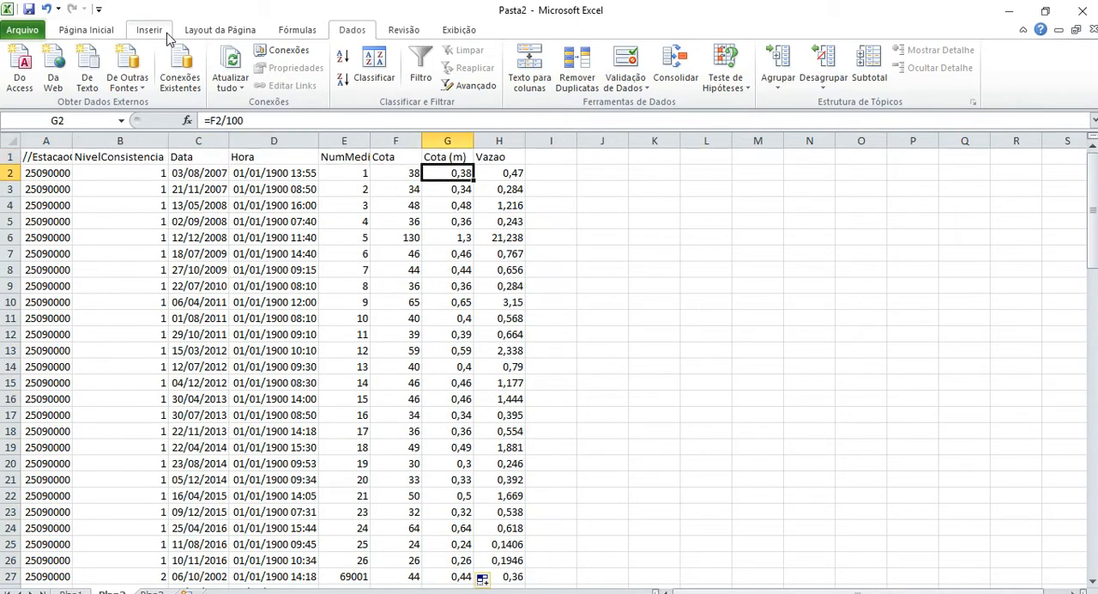
{"action": "key", "text": "ctrl+shift+End"}
{"action": "key", "text": "ctrl+Home"}
{"action": "key", "text": "Right"}
{"action": "key", "text": "Right"}
{"action": "key", "text": "Right"}
{"action": "key", "text": "Right"}
{"action": "key", "text": "Right"}
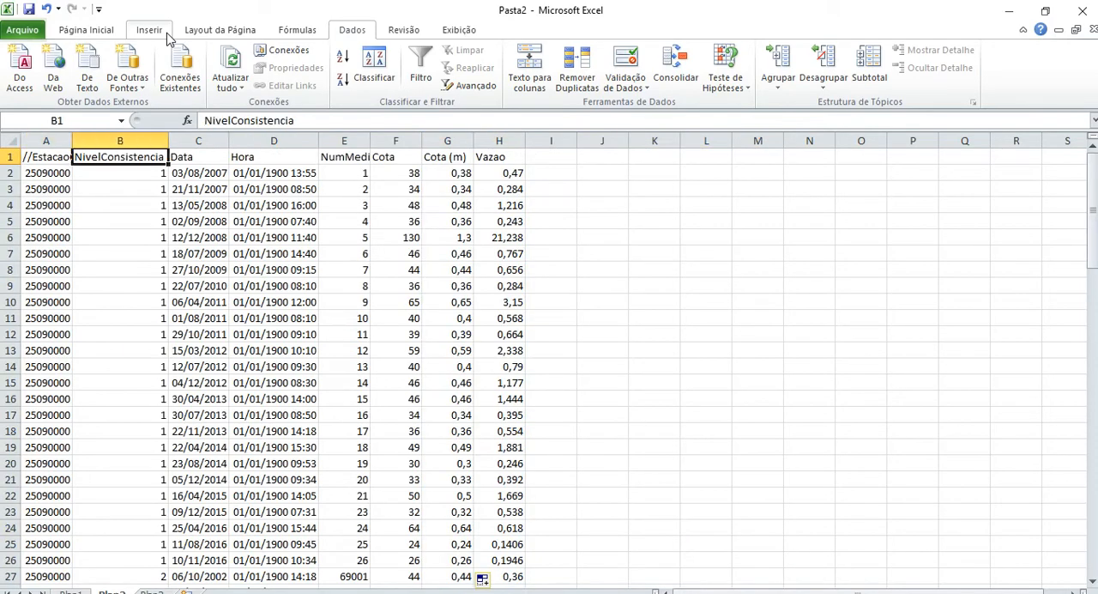
{"action": "key", "text": "Down"}
{"action": "key", "text": "Right"}
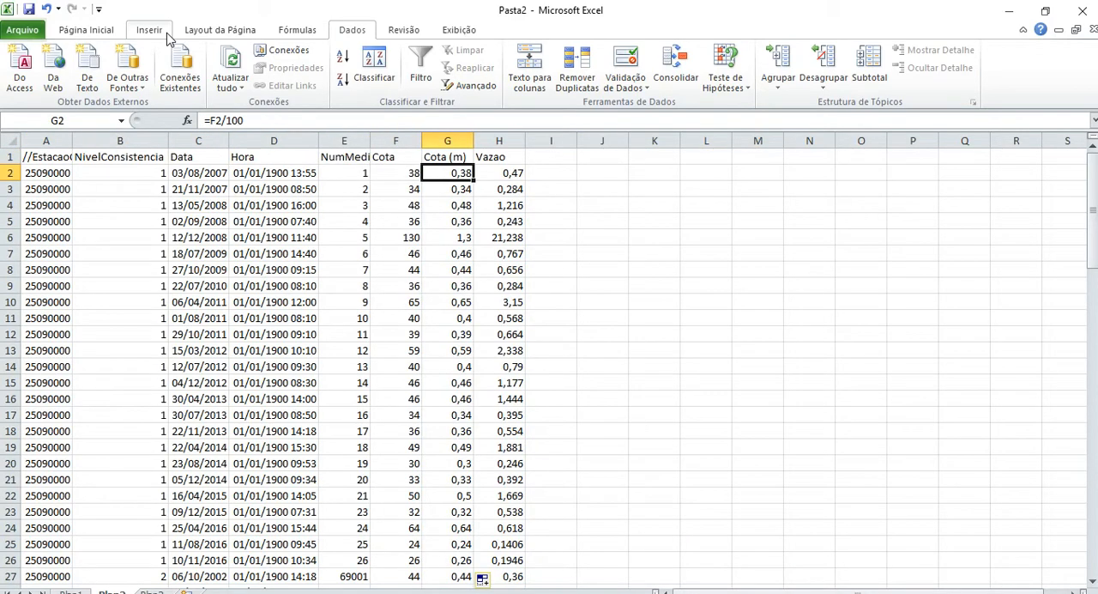
{"action": "key", "text": "shift+Down"}
{"action": "key", "text": "shift+Down"}
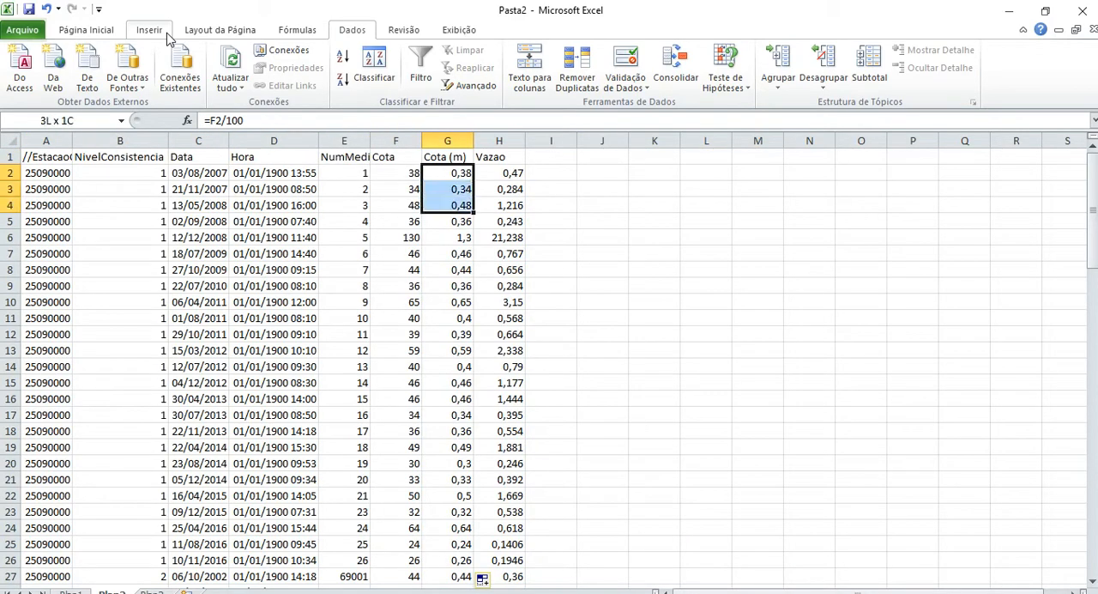
{"action": "key", "text": "shift+Down"}
{"action": "key", "text": "shift+Down"}
{"action": "key", "text": "shift+Down"}
{"action": "key", "text": "shift+Down"}
{"action": "key", "text": "shift+Down"}
{"action": "key", "text": "shift+Down"}
{"action": "key", "text": "shift+Down"}
{"action": "key", "text": "shift+Down"}
{"action": "key", "text": "shift+Down"}
{"action": "key", "text": "shift+Down"}
{"action": "key", "text": "shift+Down"}
{"action": "key", "text": "shift+Down"}
{"action": "key", "text": "shift+Down"}
{"action": "key", "text": "shift+Down"}
{"action": "key", "text": "shift+Down"}
{"action": "key", "text": "shift+Down"}
{"action": "key", "text": "shift+Down"}
{"action": "key", "text": "shift+Down"}
{"action": "key", "text": "shift+Down"}
{"action": "key", "text": "shift+Down"}
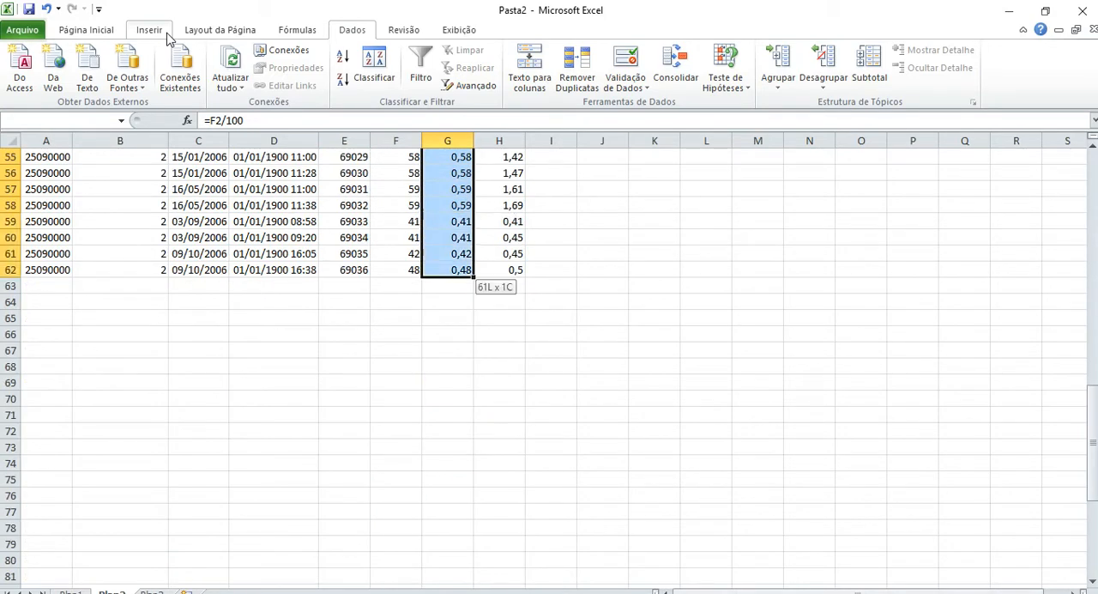
{"action": "key", "text": "shift+Up"}
{"action": "key", "text": "shift+Up"}
{"action": "key", "text": "shift+Right"}
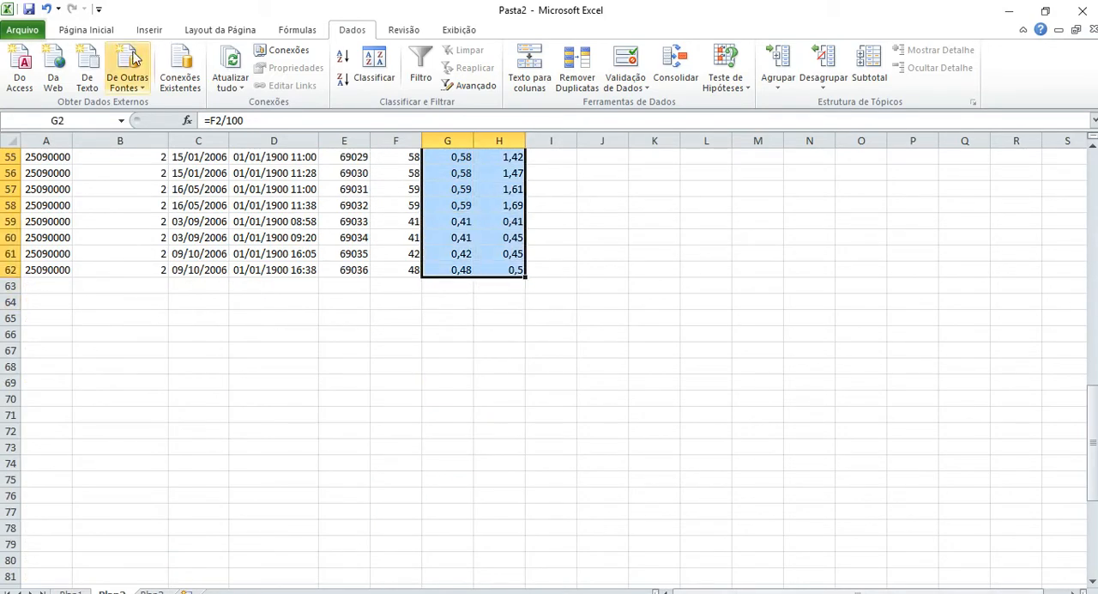
{"action": "left_click", "coordinate": [163, 33]}
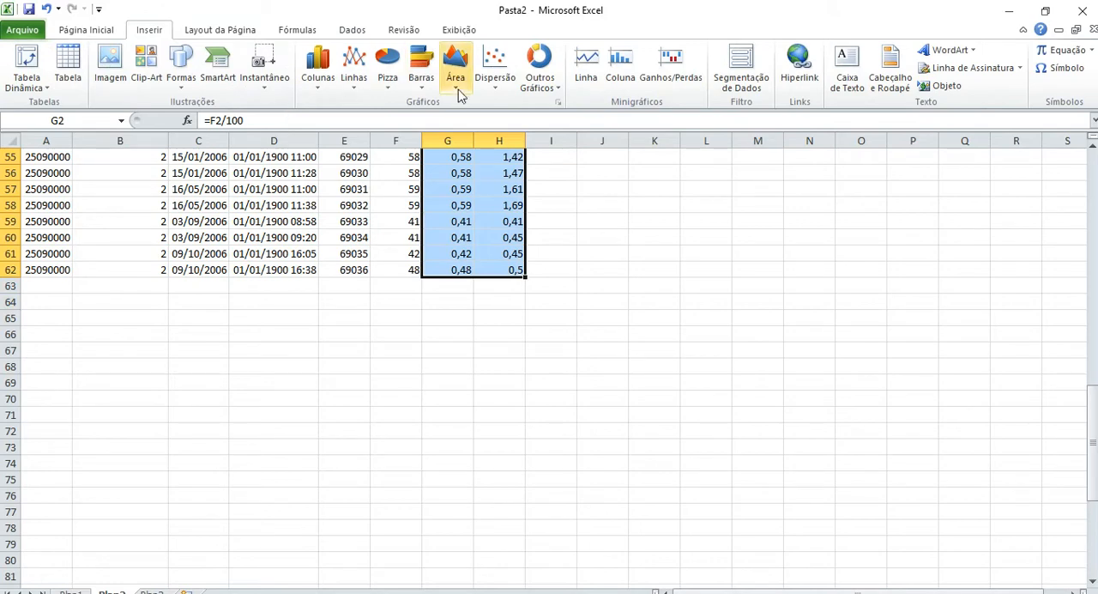
{"action": "left_click", "coordinate": [494, 89]}
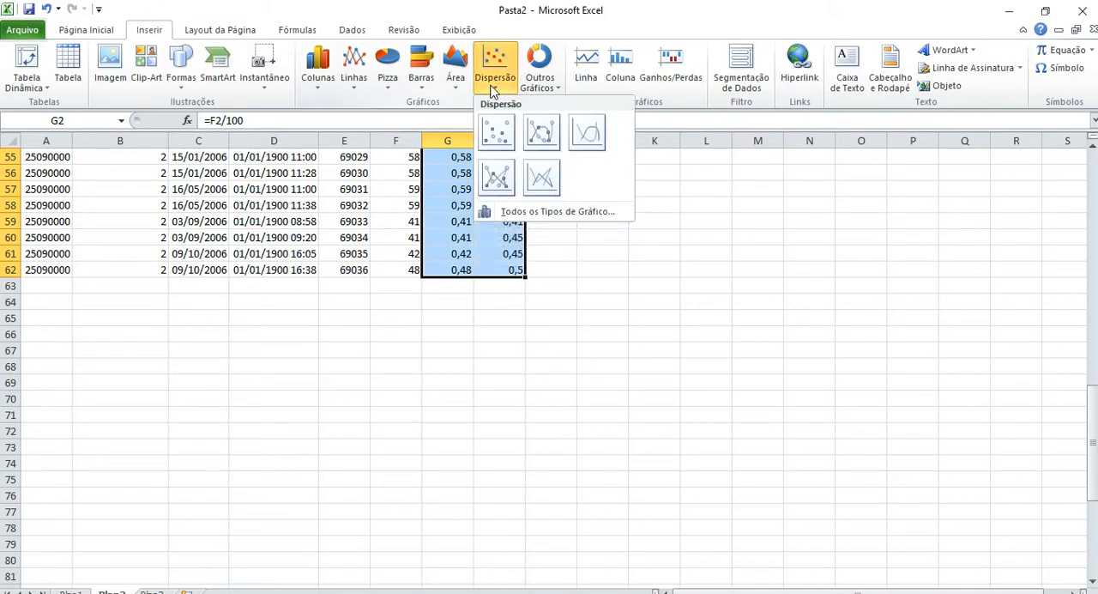
{"action": "left_click", "coordinate": [498, 129]}
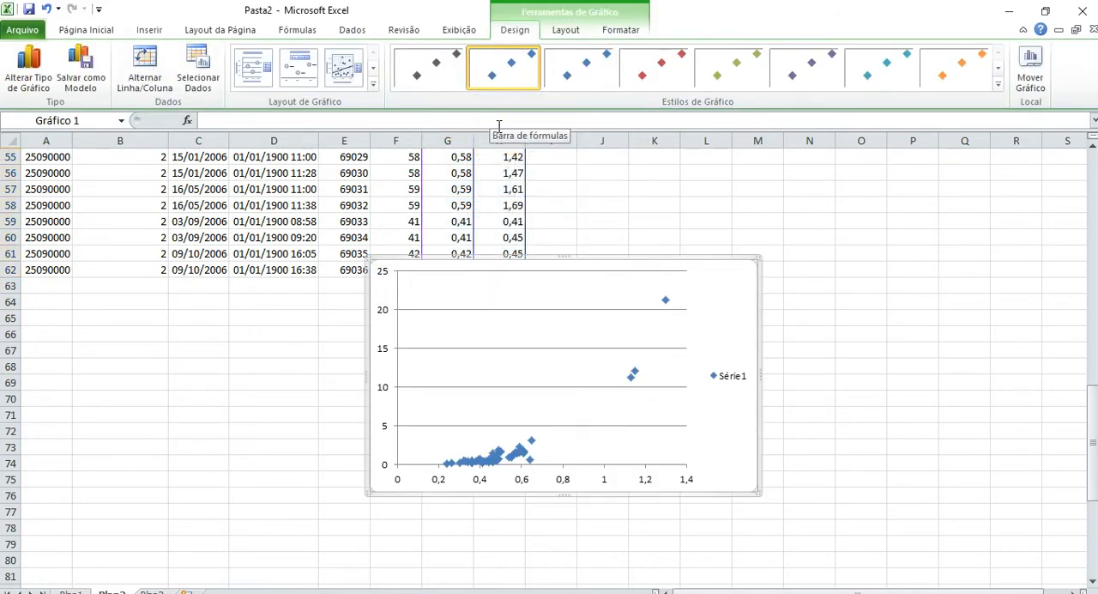
Enlarge the scatter chart to about 10.77 cm high by 21.51 cm wide and delete its legend.
{"action": "left_click_drag", "start_coordinate": [374, 264], "coordinate": [196, 198]}
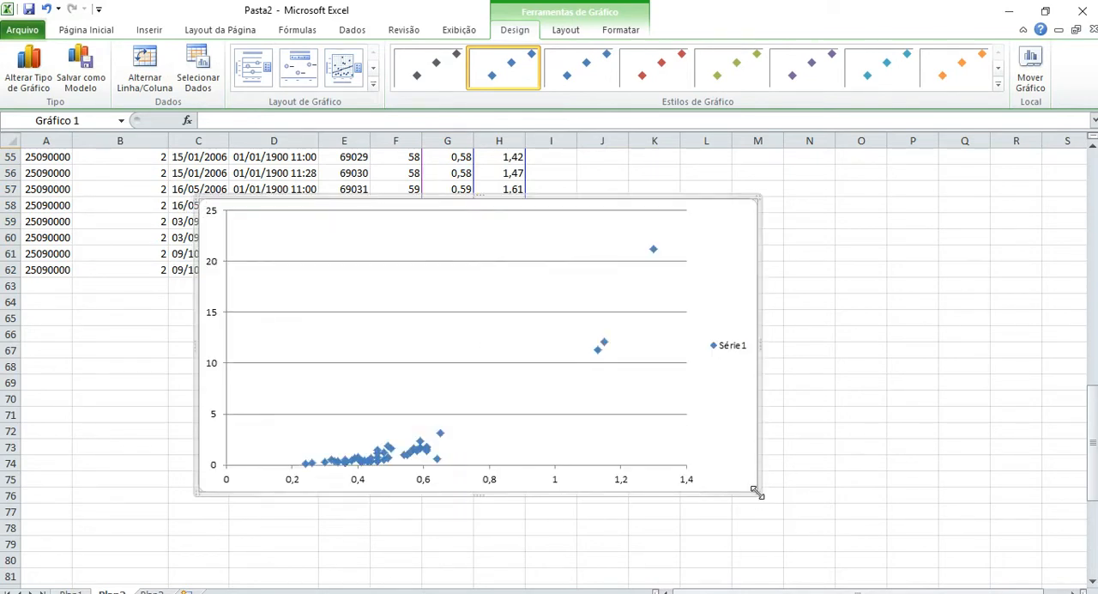
{"action": "left_click_drag", "start_coordinate": [756, 495], "coordinate": [854, 527]}
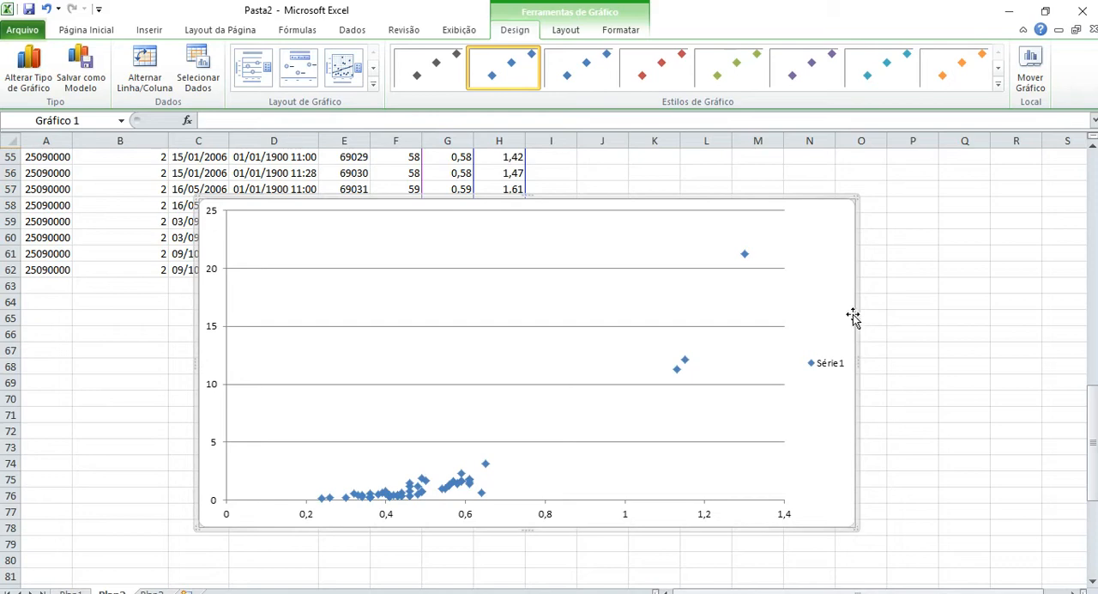
{"action": "left_click", "coordinate": [832, 364]}
{"action": "key", "text": "Delete"}
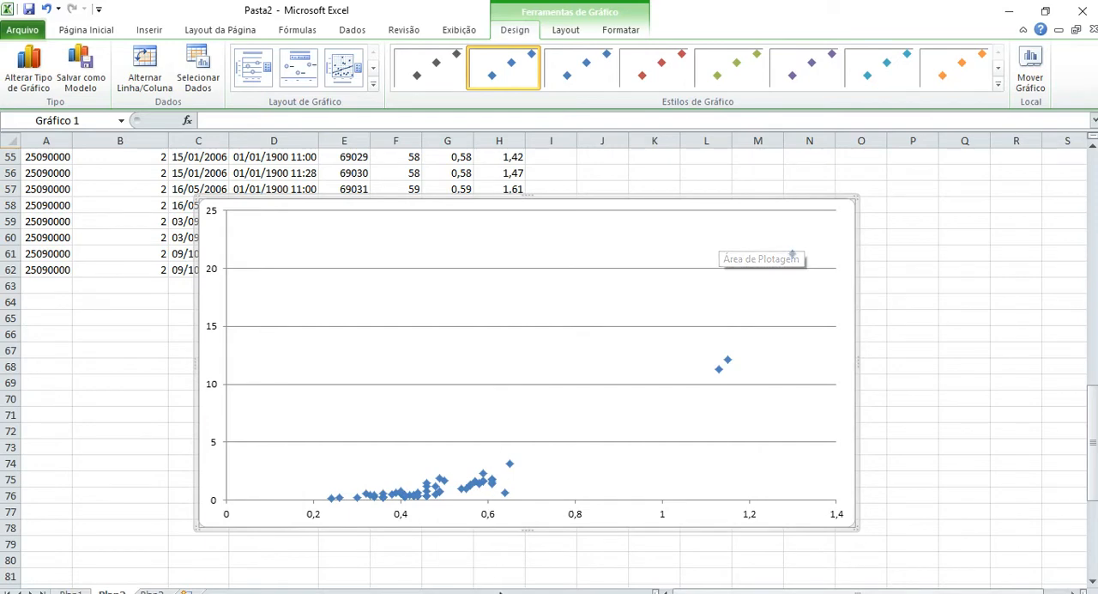
Check the form of the rating curve equation in the Word exercise statement and return to Excel.
{"action": "left_click", "coordinate": [453, 592]}
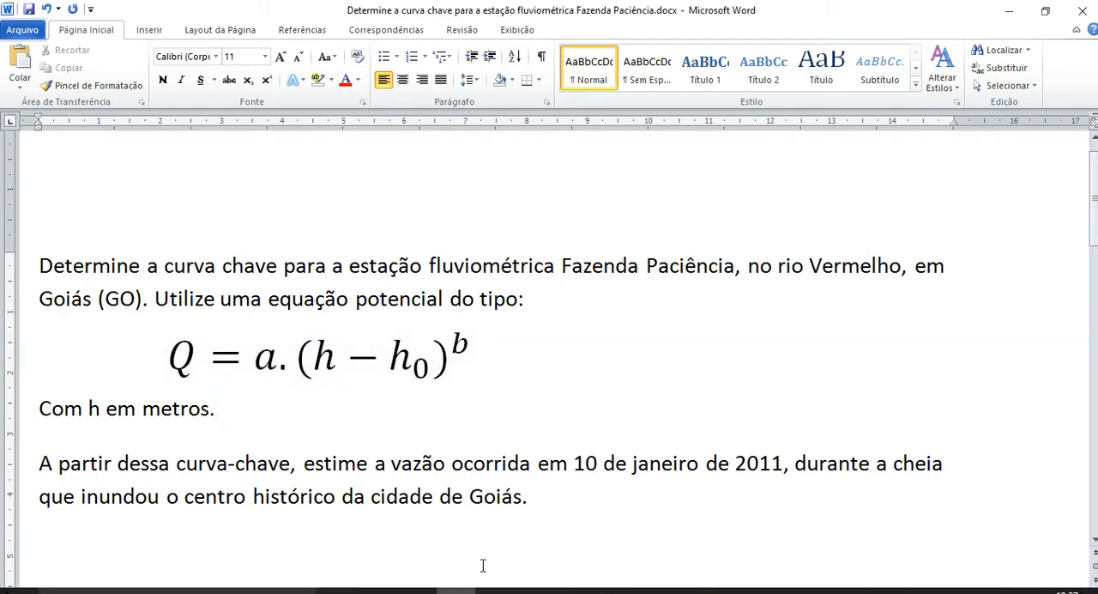
{"action": "left_click", "coordinate": [693, 591]}
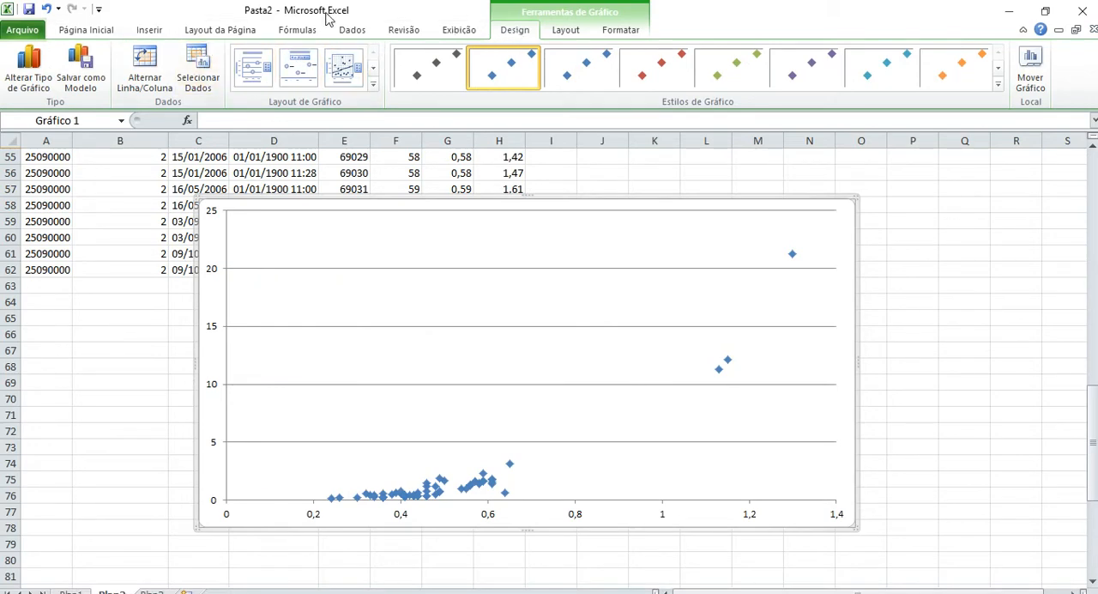
{"action": "left_click", "coordinate": [621, 30]}
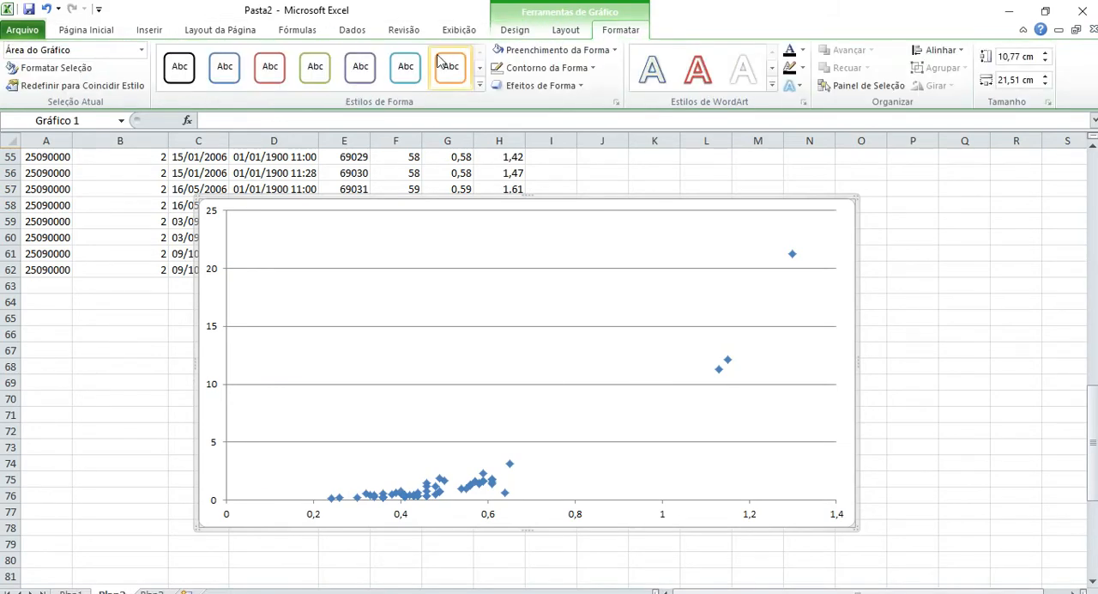
{"action": "left_click", "coordinate": [566, 31]}
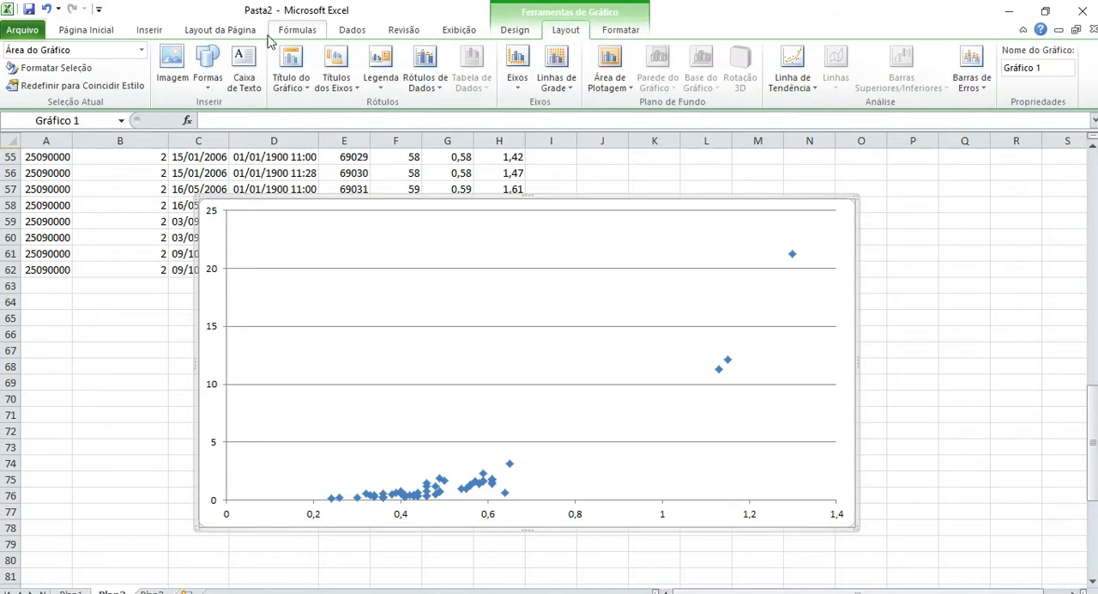
{"action": "left_click", "coordinate": [525, 33]}
{"action": "left_click", "coordinate": [566, 31]}
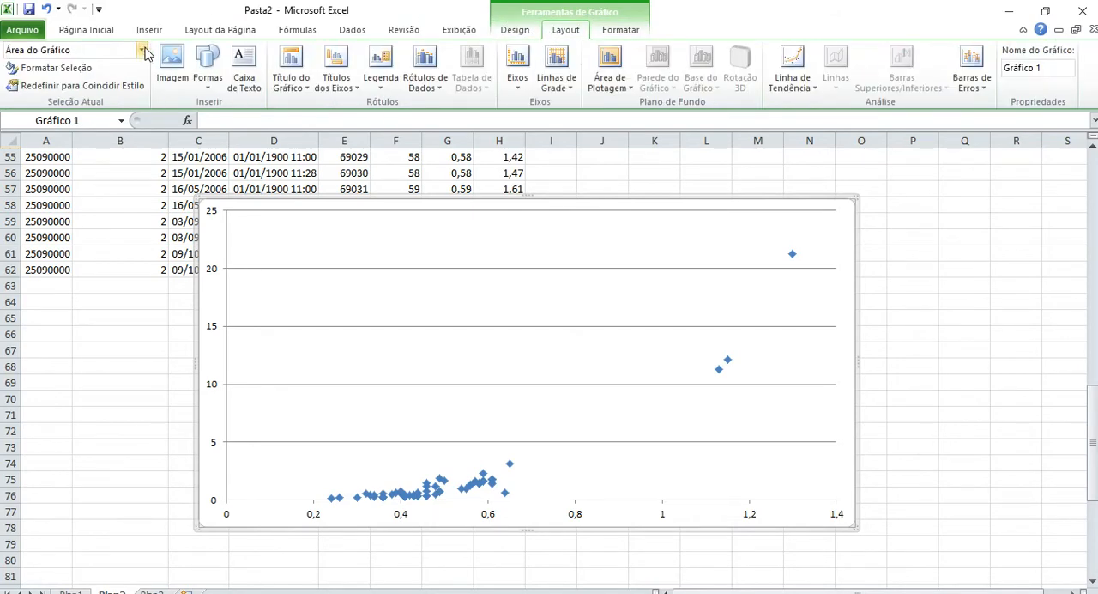
{"action": "left_click", "coordinate": [515, 31]}
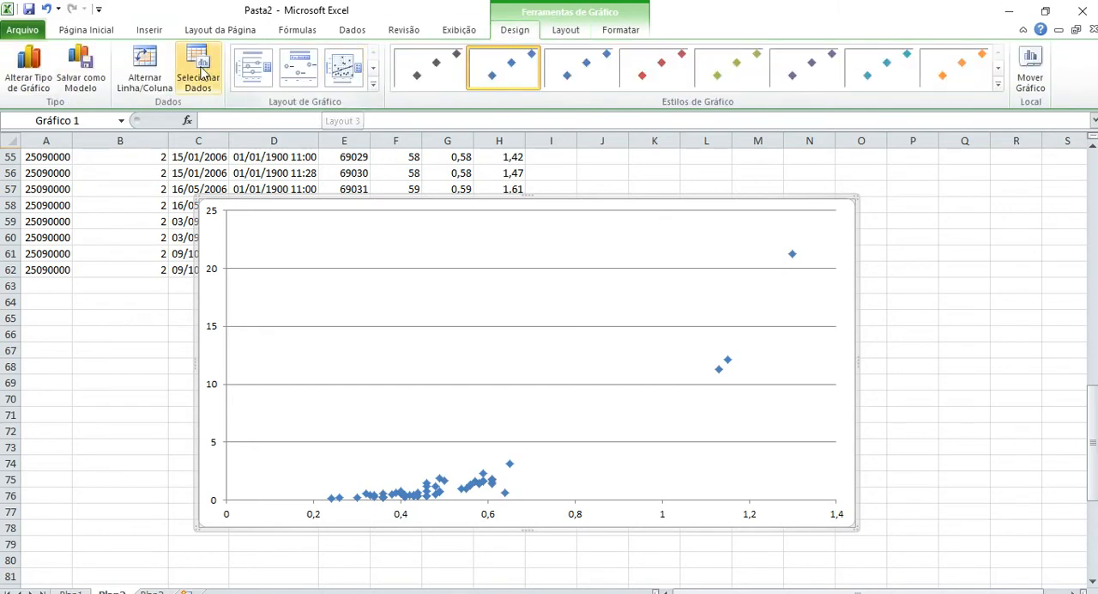
{"action": "left_click", "coordinate": [637, 34]}
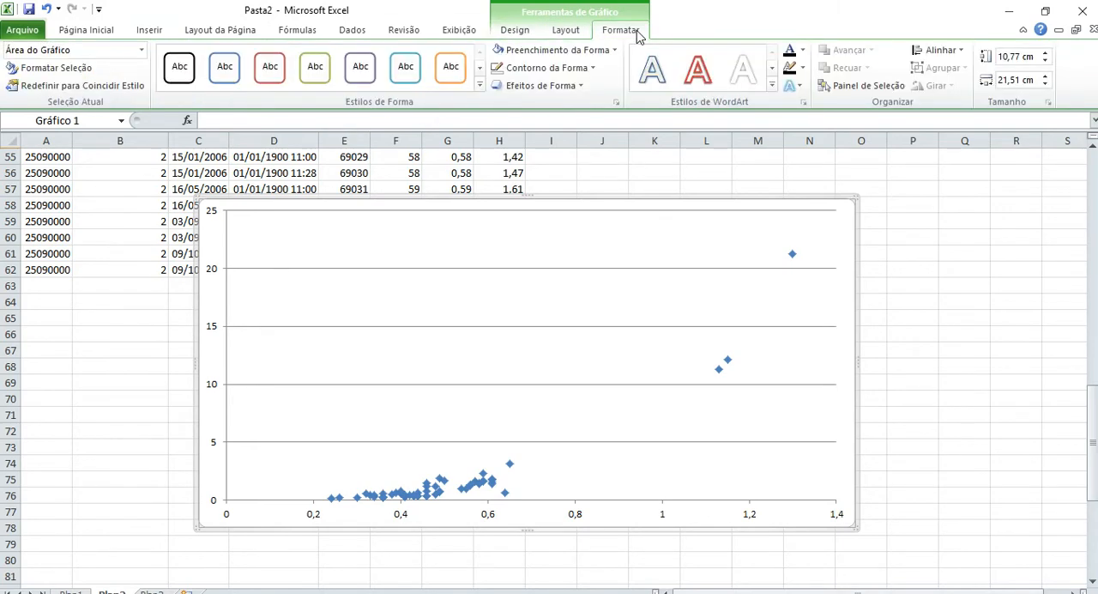
Add a title below the chart's horizontal axis reading "Cota (m)".
{"action": "left_click", "coordinate": [558, 36]}
{"action": "left_click", "coordinate": [213, 396]}
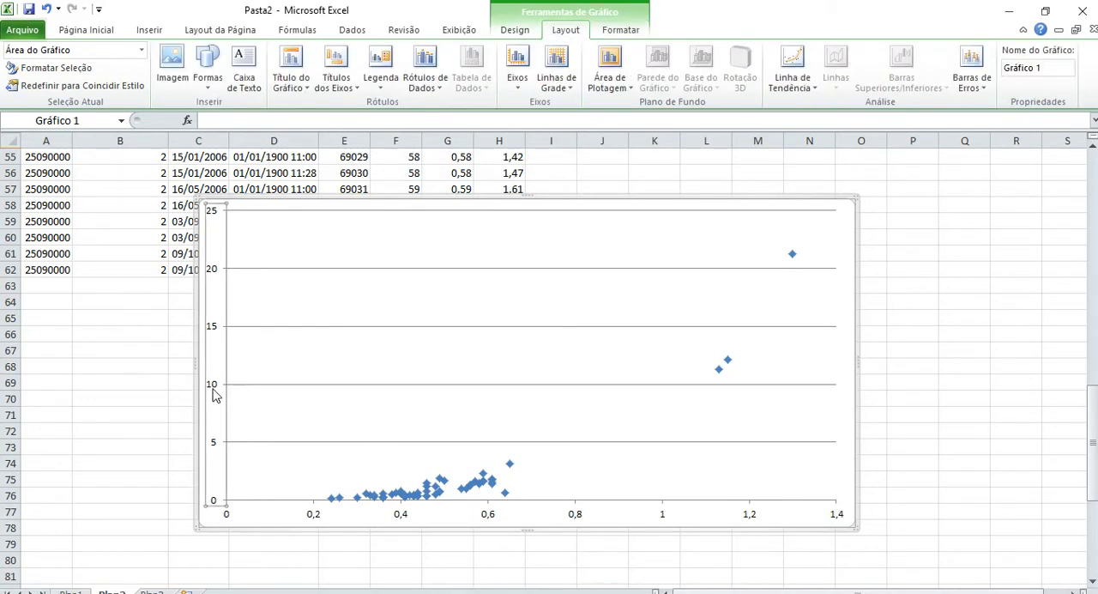
{"action": "left_click", "coordinate": [322, 94]}
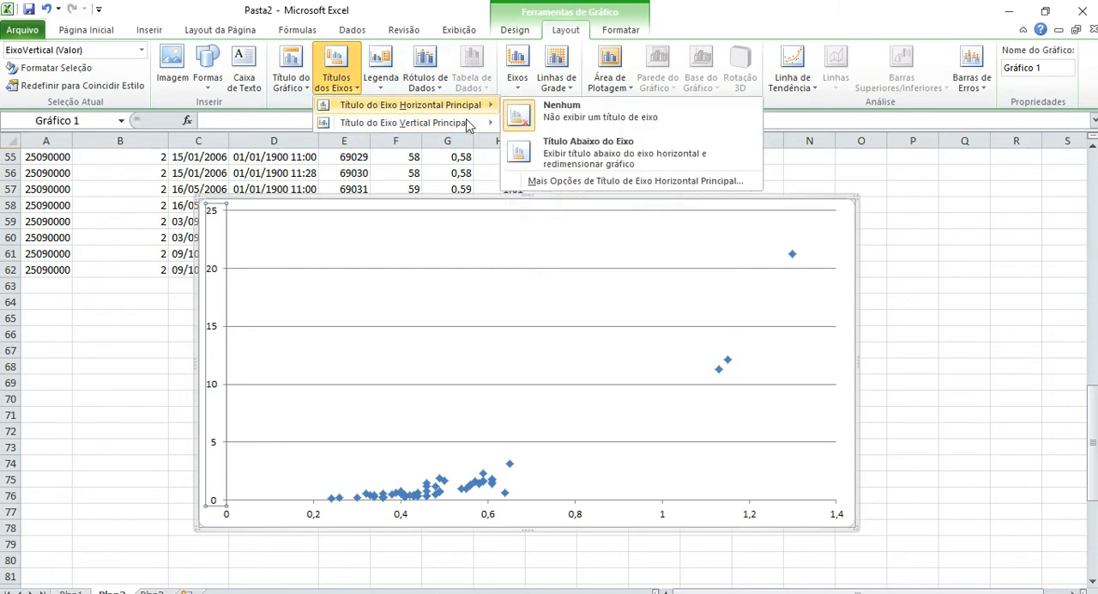
{"action": "left_click", "coordinate": [566, 150]}
{"action": "triple_click", "coordinate": [537, 507]}
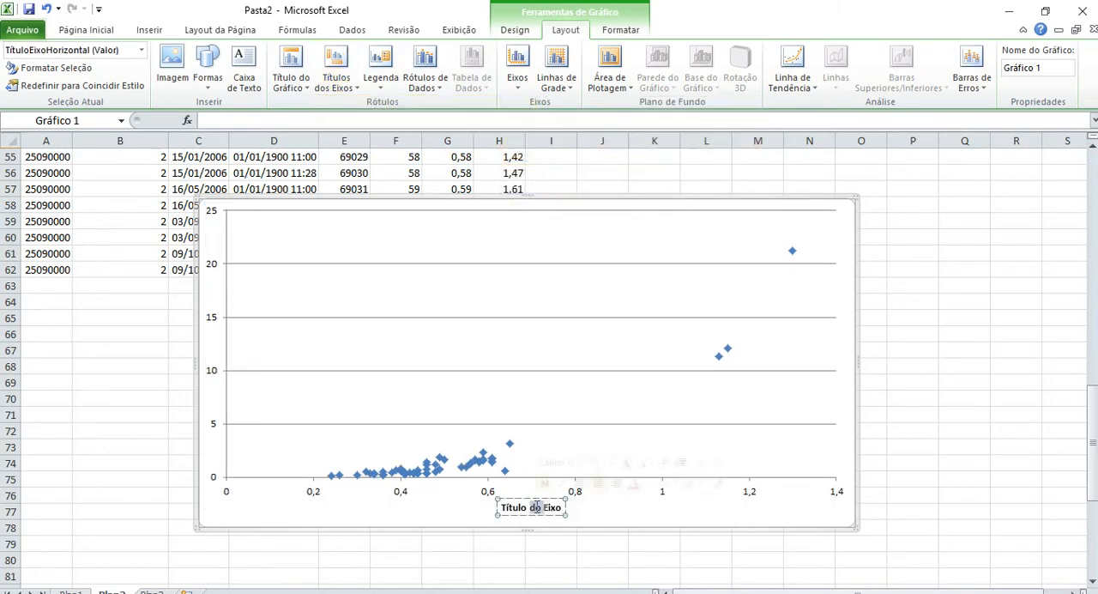
{"action": "type", "text": "Cota"}
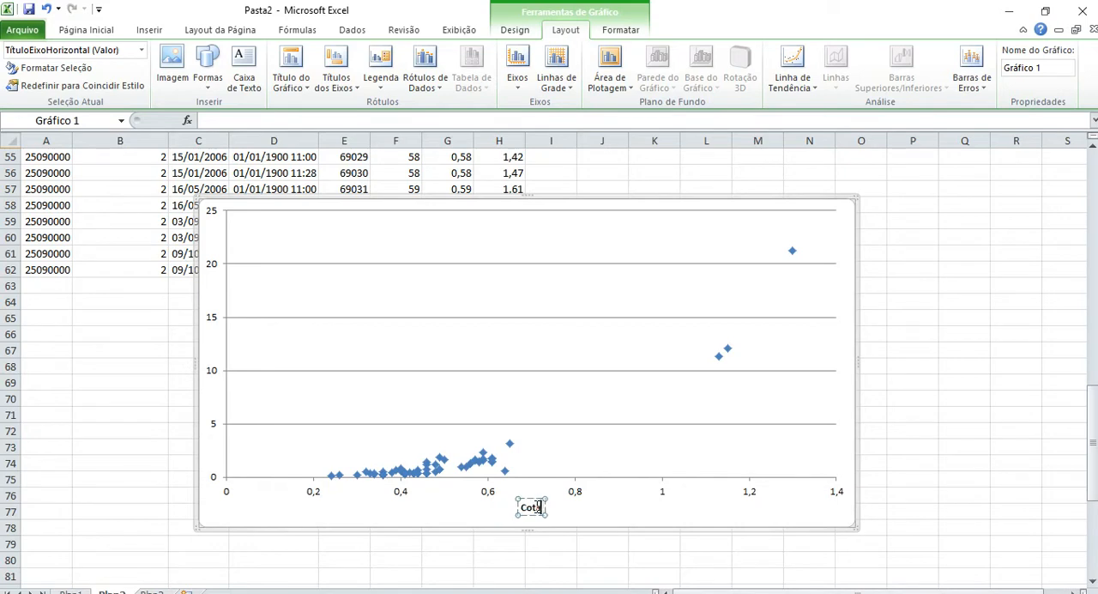
{"action": "type", "text": " (m)"}
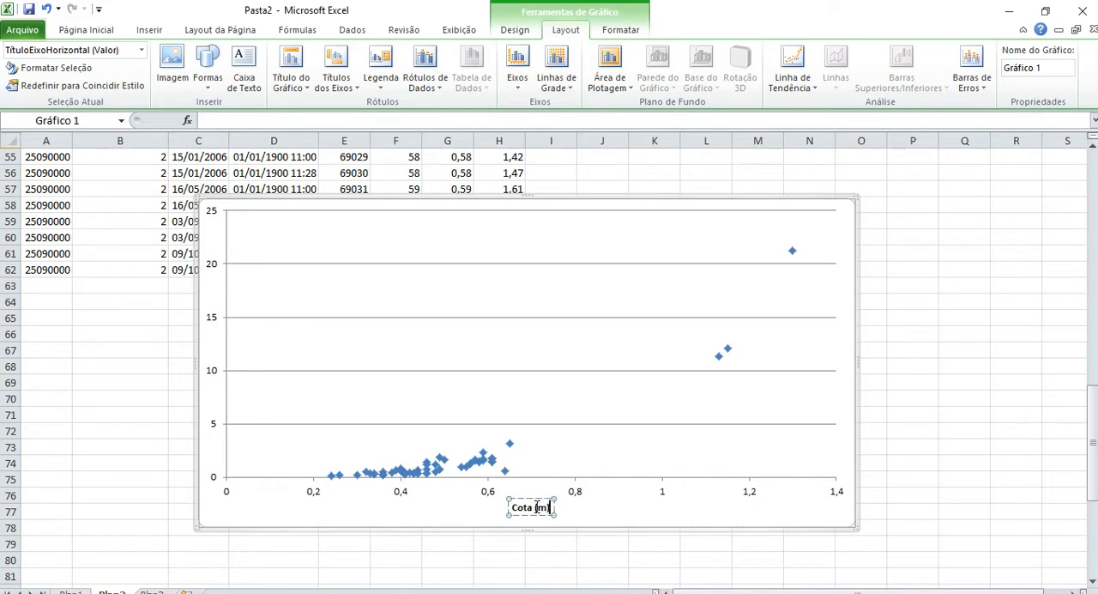
Add a rotated title to the chart's vertical axis reading "Vazão (m³/s)".
{"action": "left_click", "coordinate": [335, 71]}
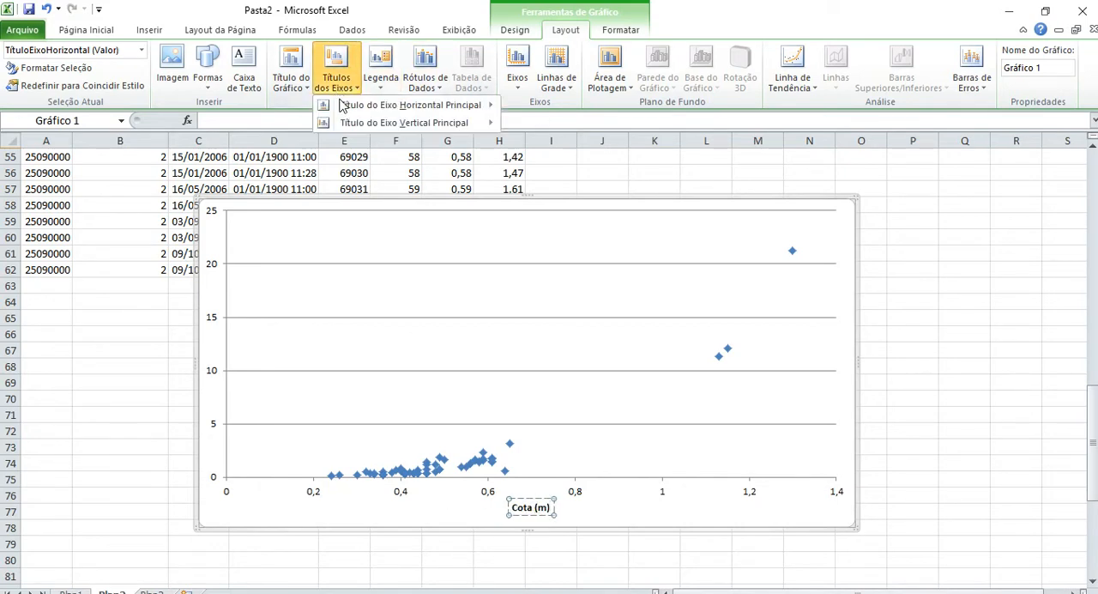
{"action": "mouse_move", "coordinate": [411, 123]}
{"action": "left_click", "coordinate": [588, 176]}
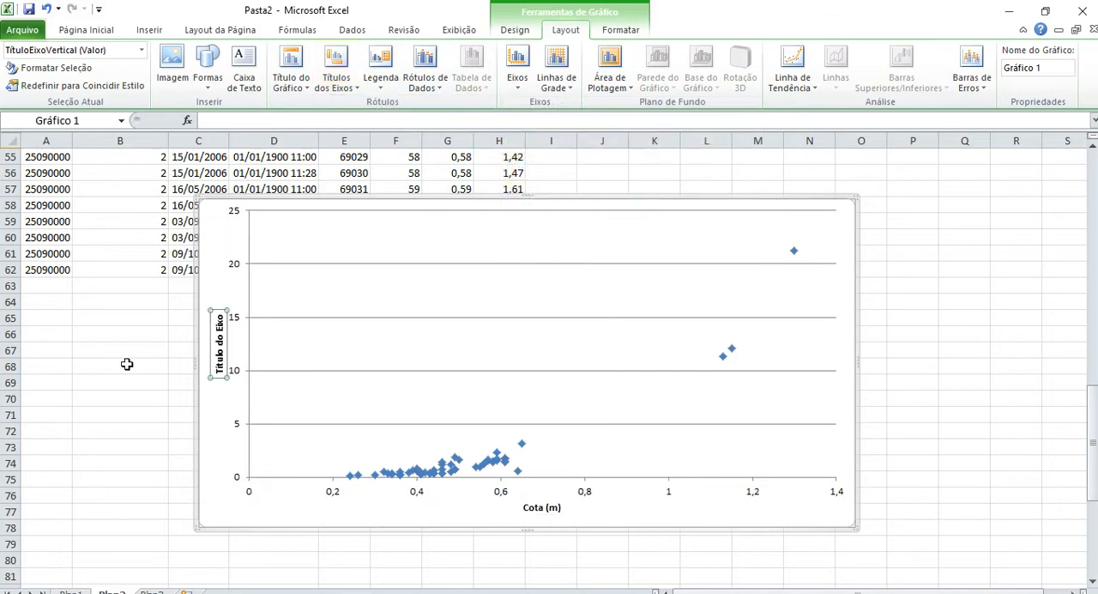
{"action": "double_click", "coordinate": [222, 368]}
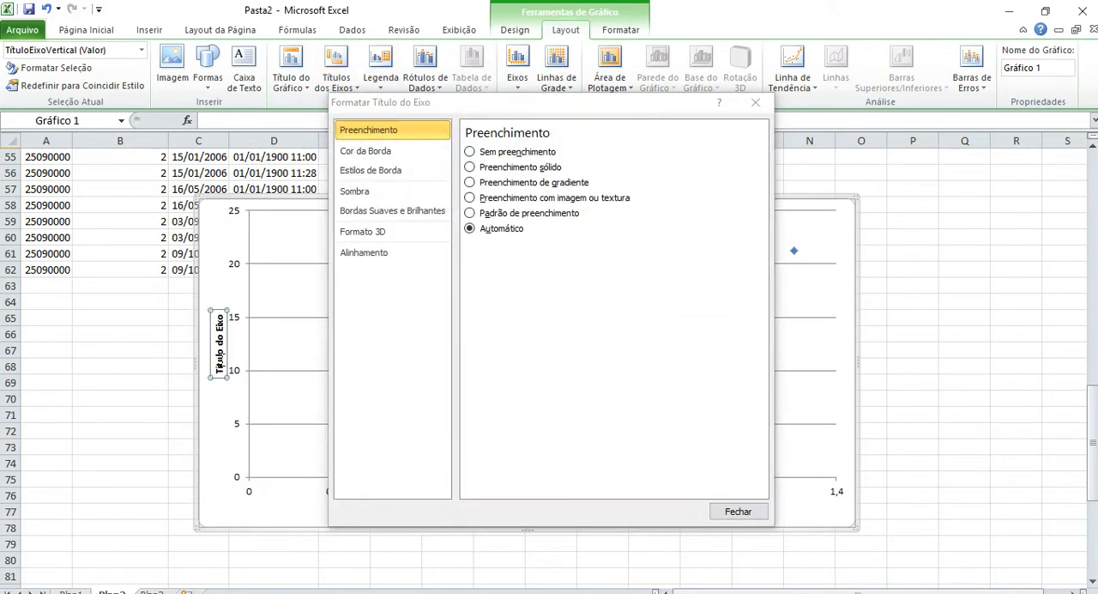
{"action": "triple_click", "coordinate": [222, 366]}
{"action": "type", "text": "Vazã"}
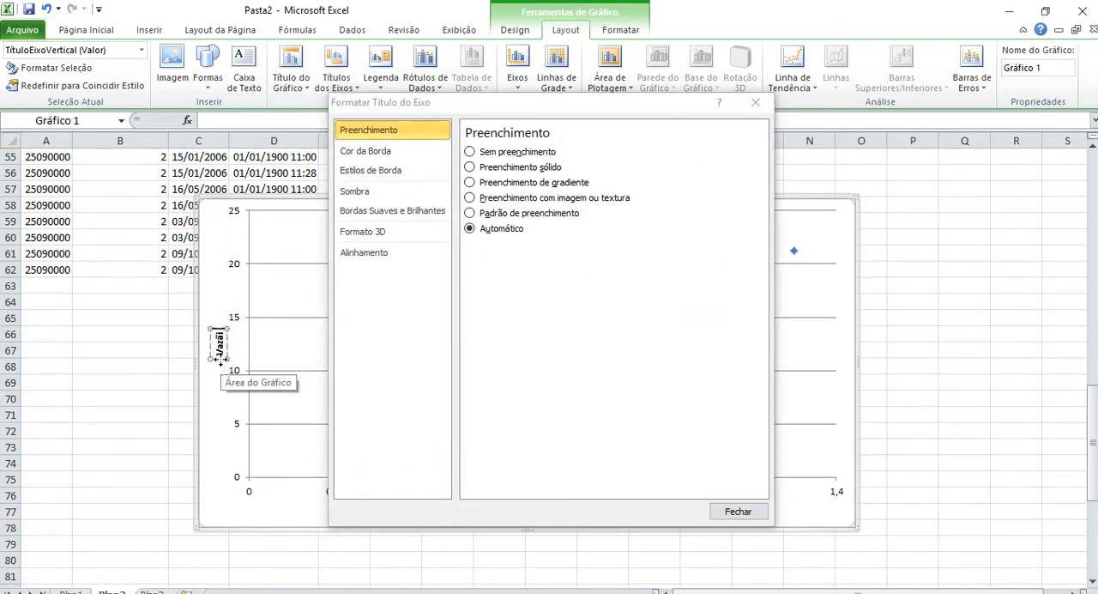
{"action": "type", "text": "o (m³/s)"}
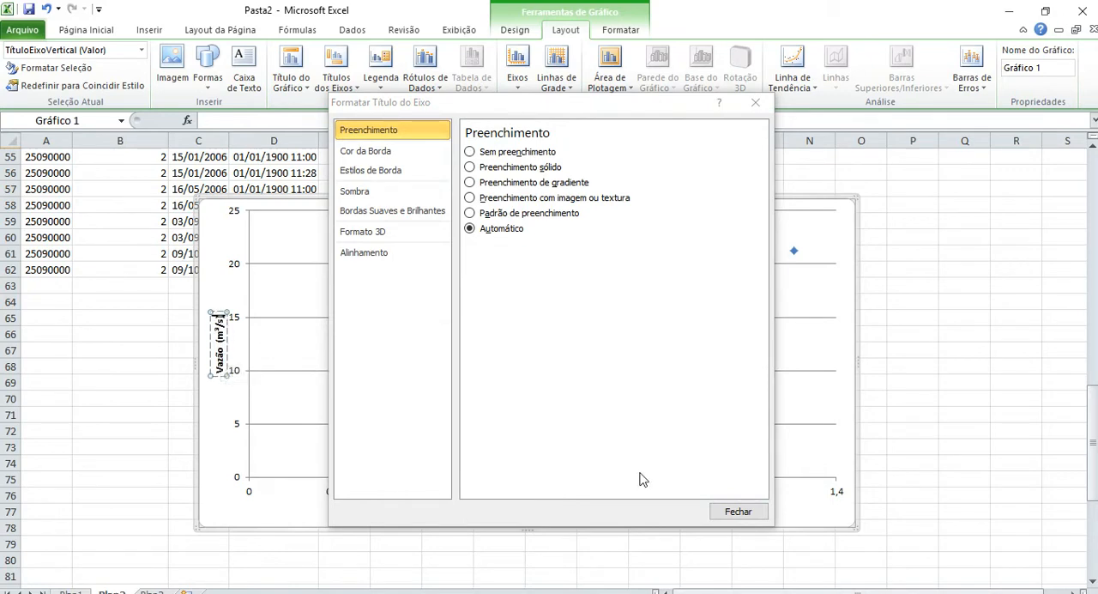
{"action": "left_click", "coordinate": [755, 512]}
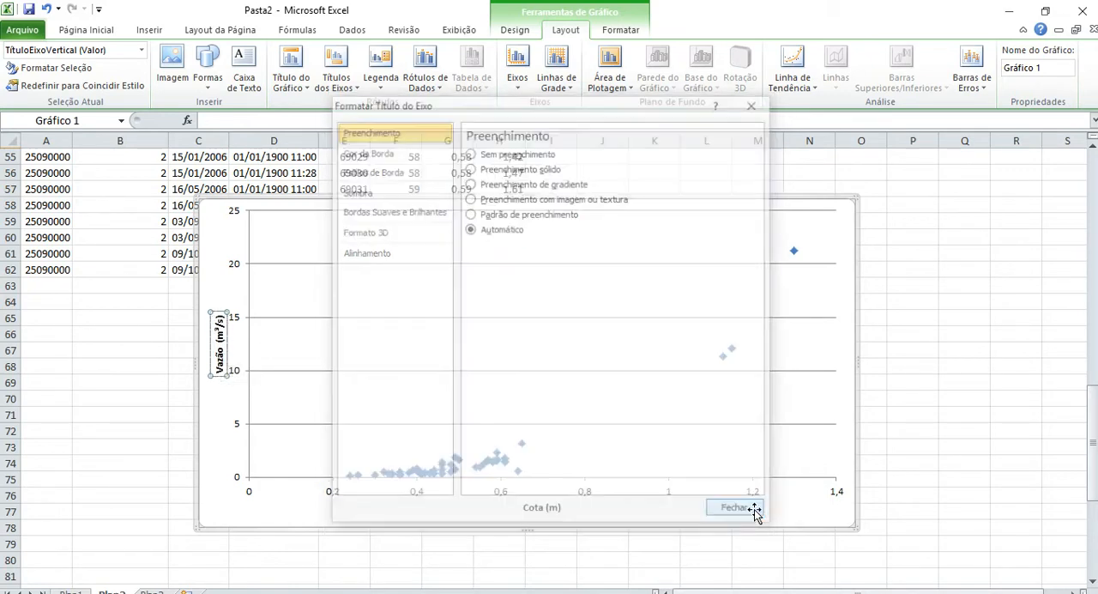
Set the font size of the numbers on the chart's horizontal and vertical axes to 16.
{"action": "left_click", "coordinate": [207, 499]}
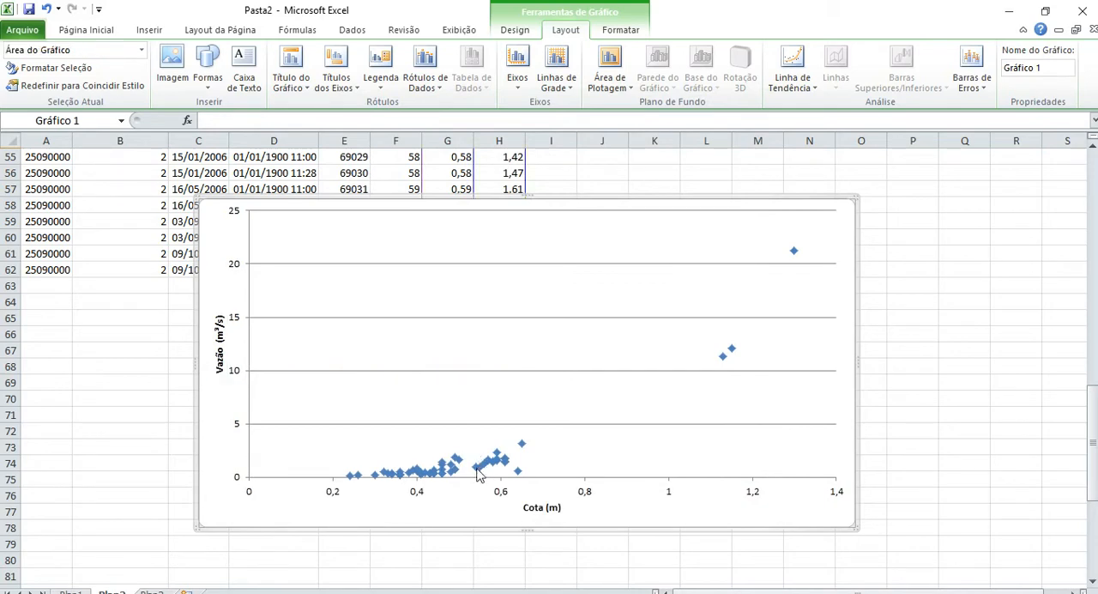
{"action": "left_click", "coordinate": [497, 491]}
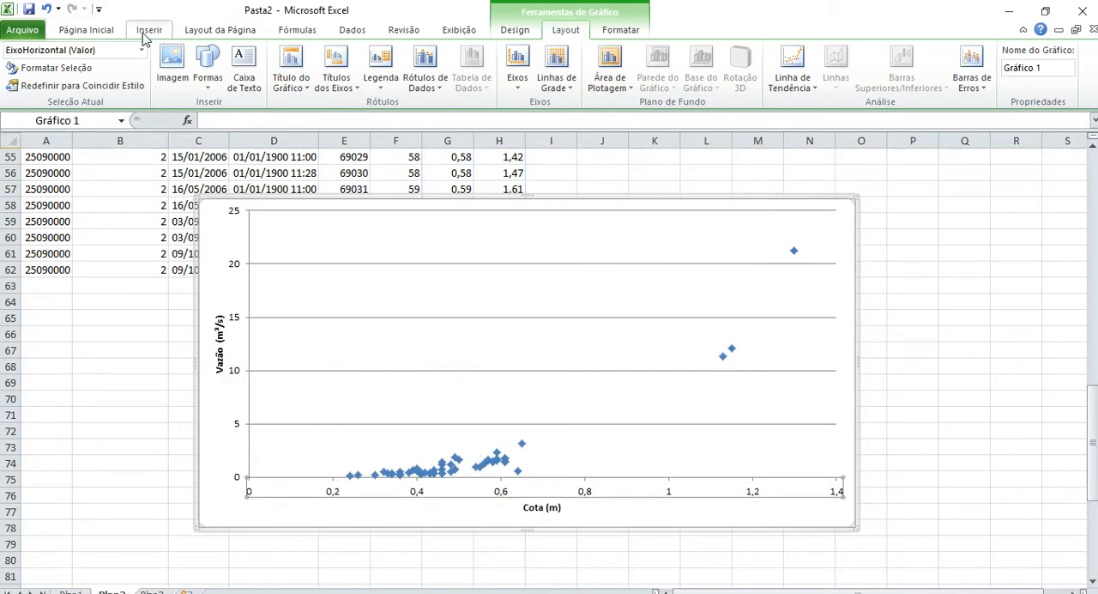
{"action": "left_click", "coordinate": [103, 32]}
{"action": "left_click", "coordinate": [204, 57]}
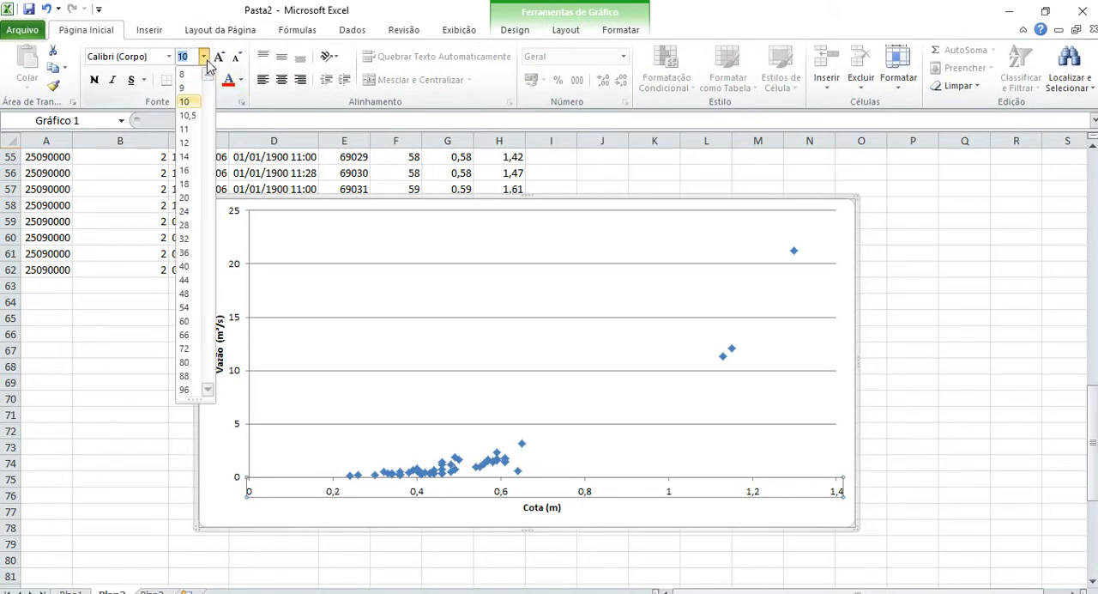
{"action": "left_click", "coordinate": [191, 194]}
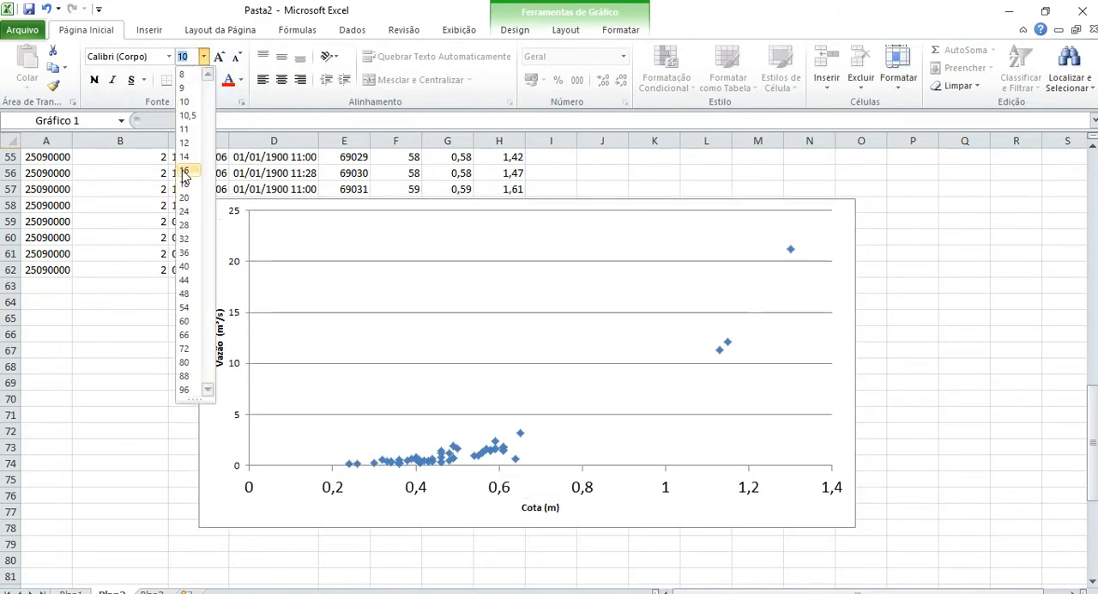
{"action": "left_click", "coordinate": [241, 316]}
{"action": "left_click", "coordinate": [203, 57]}
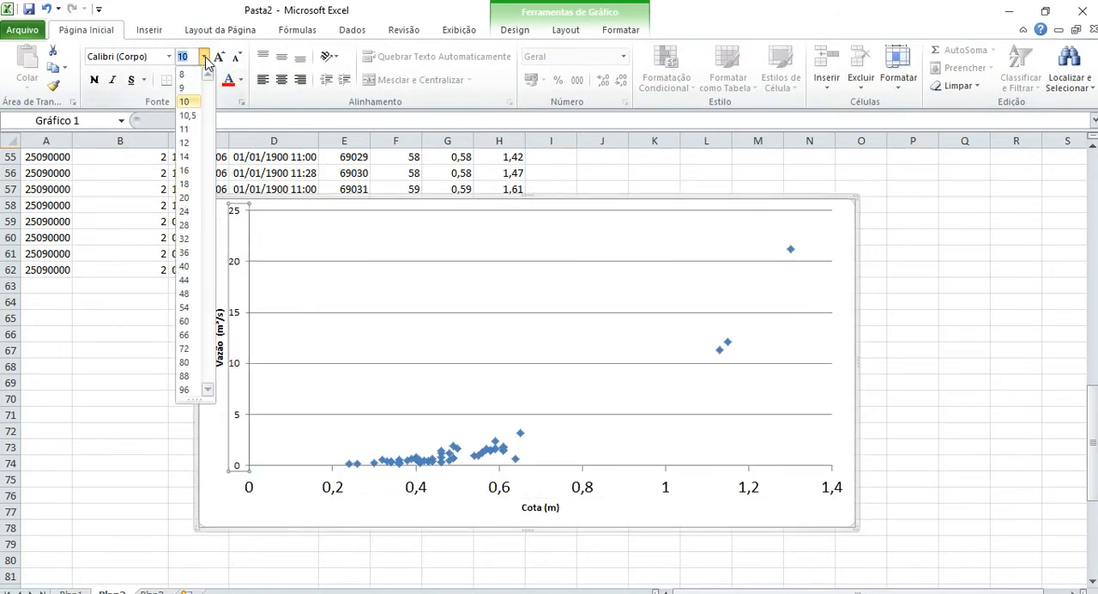
{"action": "left_click", "coordinate": [190, 172]}
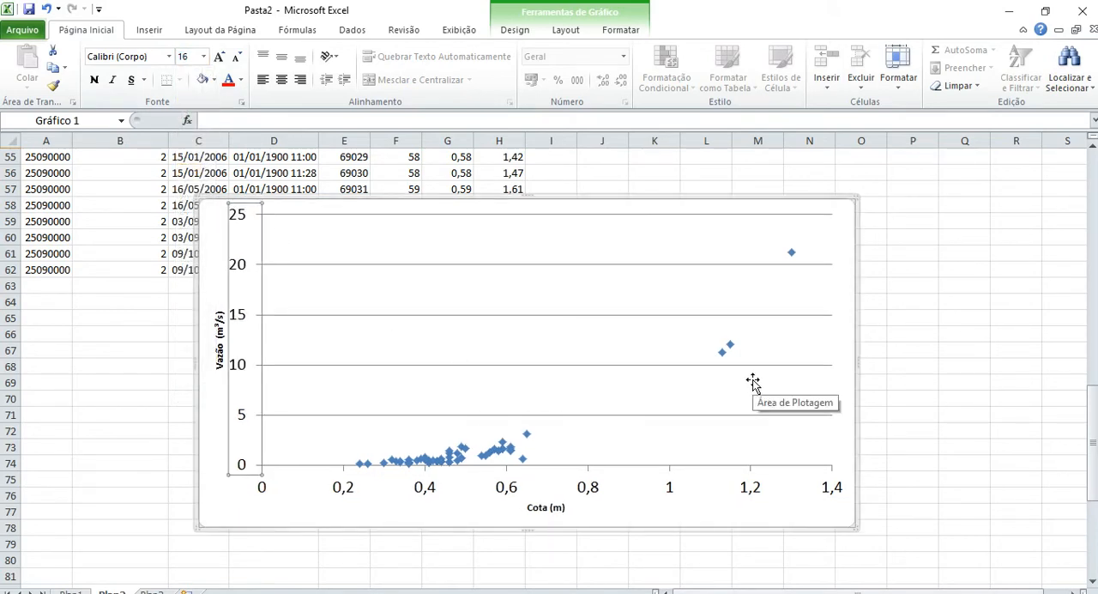
Set the font size of the chart's vertical and horizontal axis titles to 16.
{"action": "left_click", "coordinate": [220, 357]}
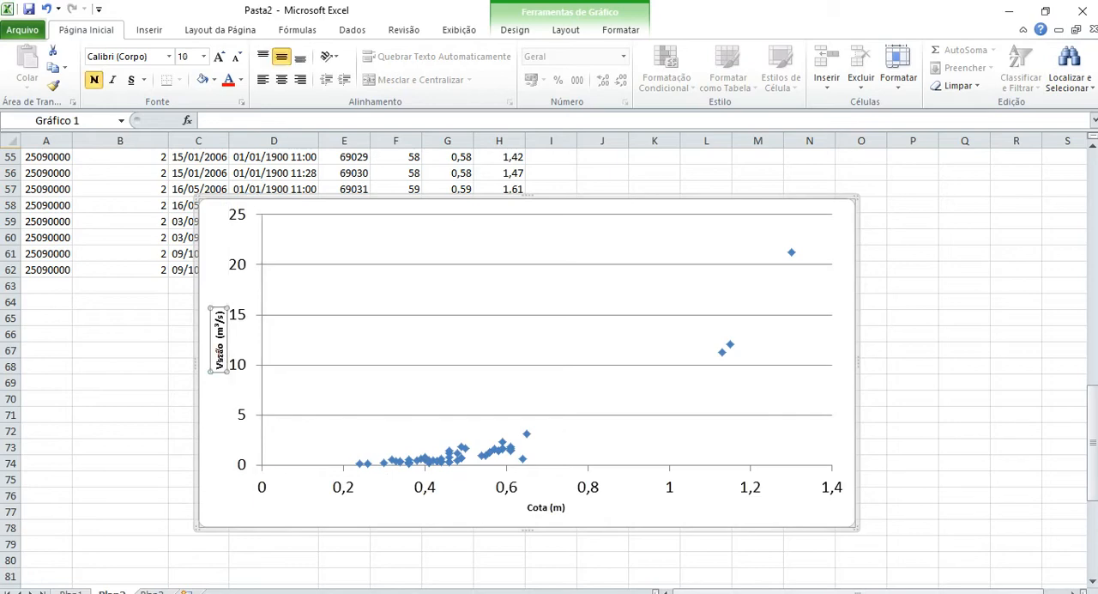
{"action": "left_click", "coordinate": [203, 57]}
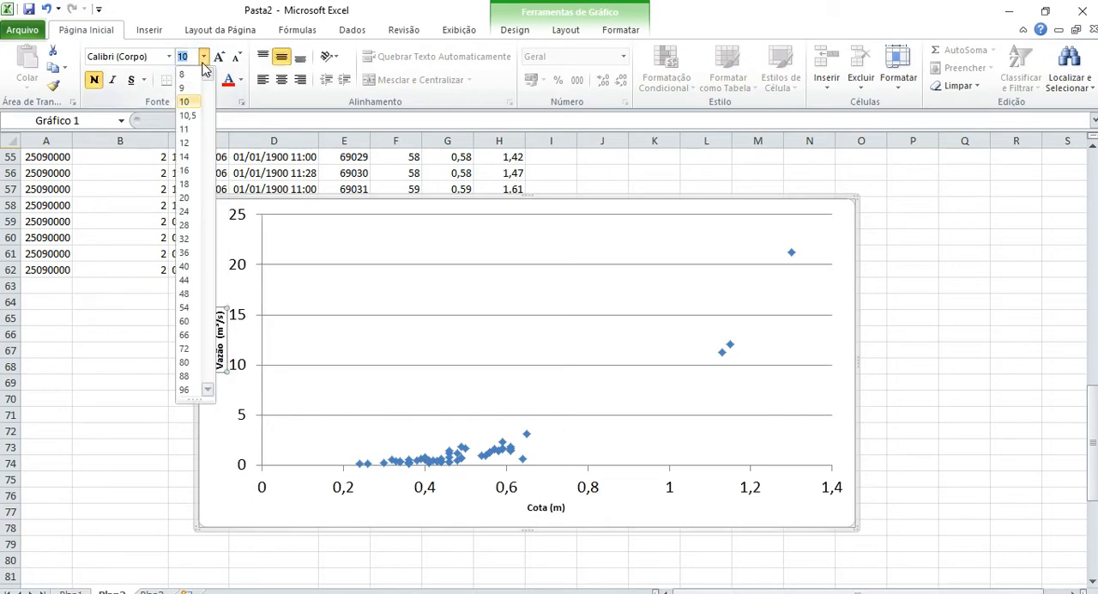
{"action": "left_click", "coordinate": [196, 171]}
{"action": "left_click", "coordinate": [553, 508]}
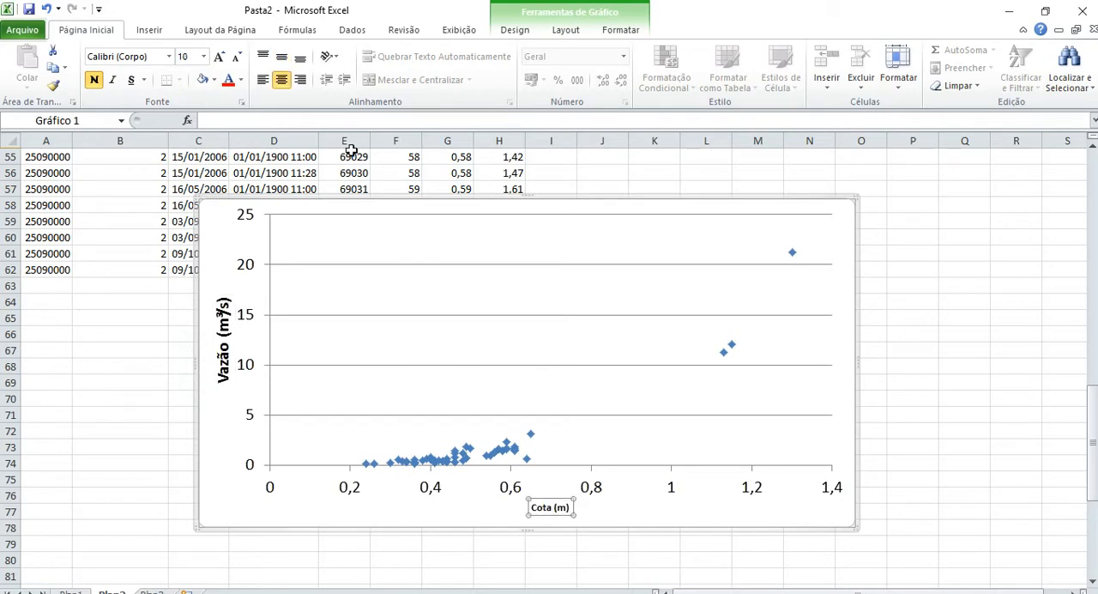
{"action": "left_click", "coordinate": [203, 57]}
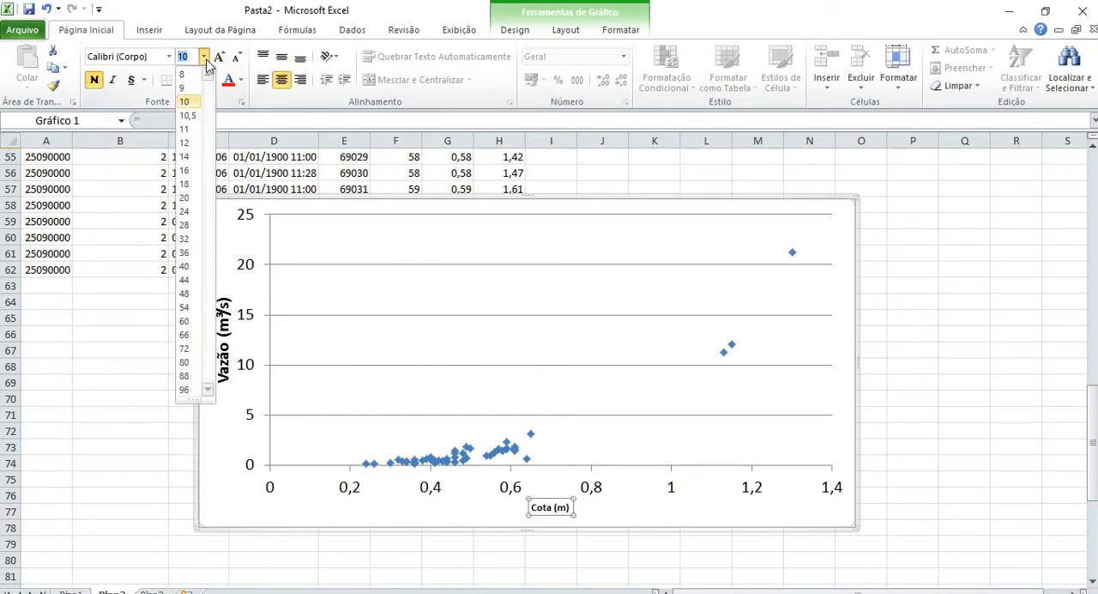
{"action": "left_click", "coordinate": [194, 172]}
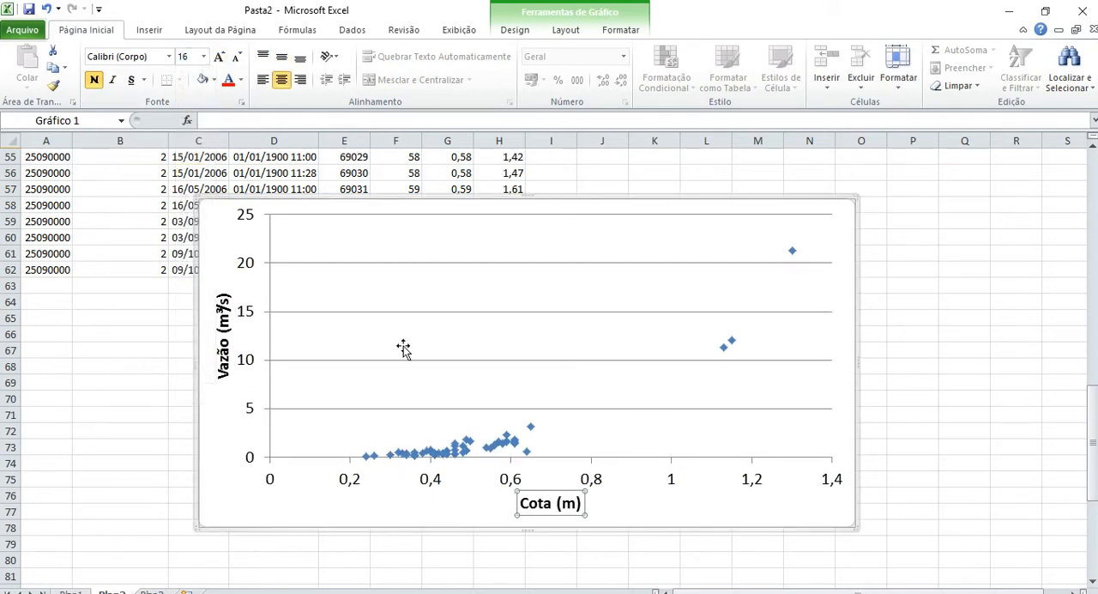
Add a Potência trendline to the data series with its equation and R-squared value displayed, and move that label clear of the curve.
{"action": "right_click", "coordinate": [511, 447]}
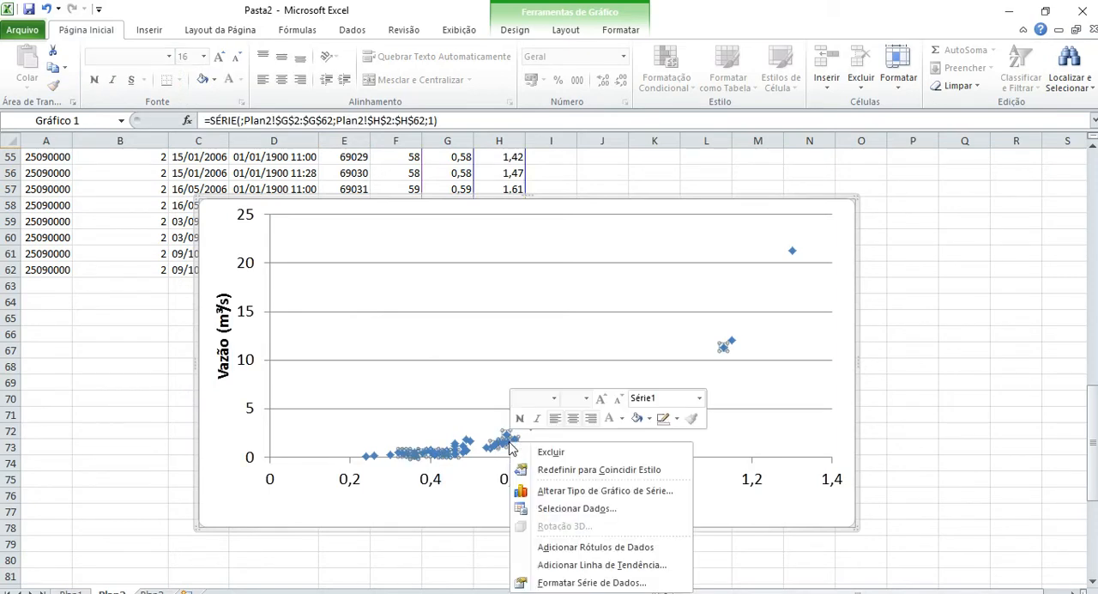
{"action": "left_click", "coordinate": [572, 564]}
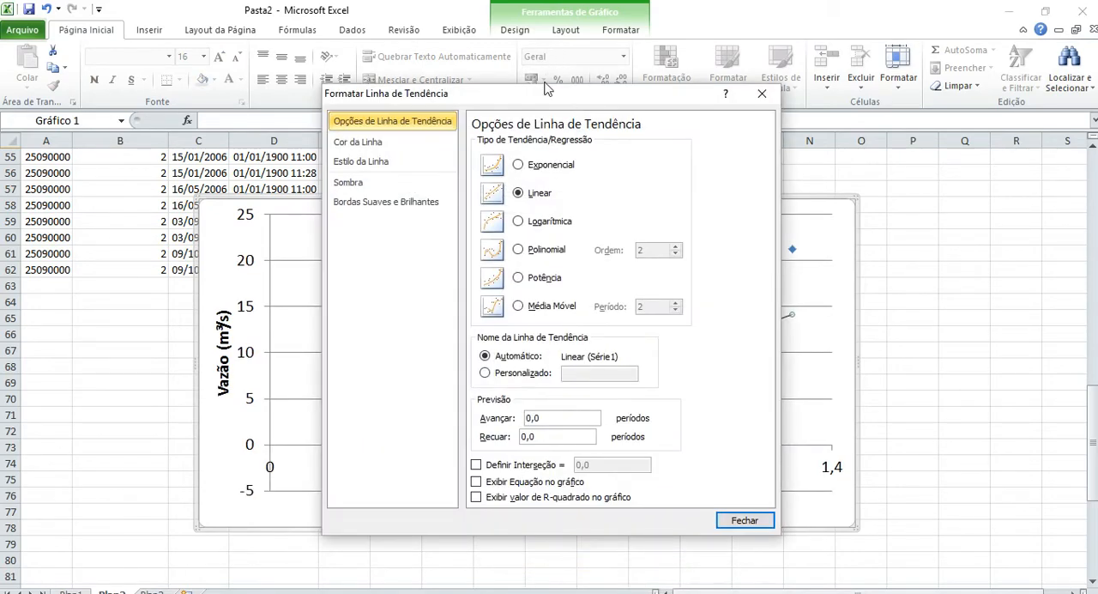
{"action": "left_click_drag", "start_coordinate": [549, 94], "coordinate": [144, 60]}
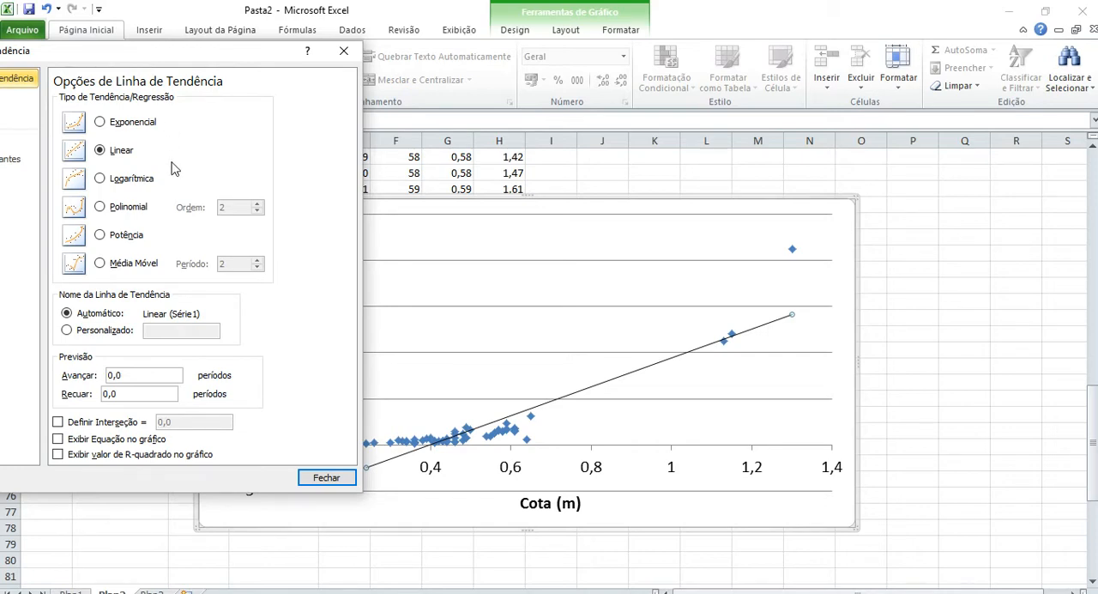
{"action": "left_click", "coordinate": [100, 235]}
{"action": "left_click", "coordinate": [120, 440]}
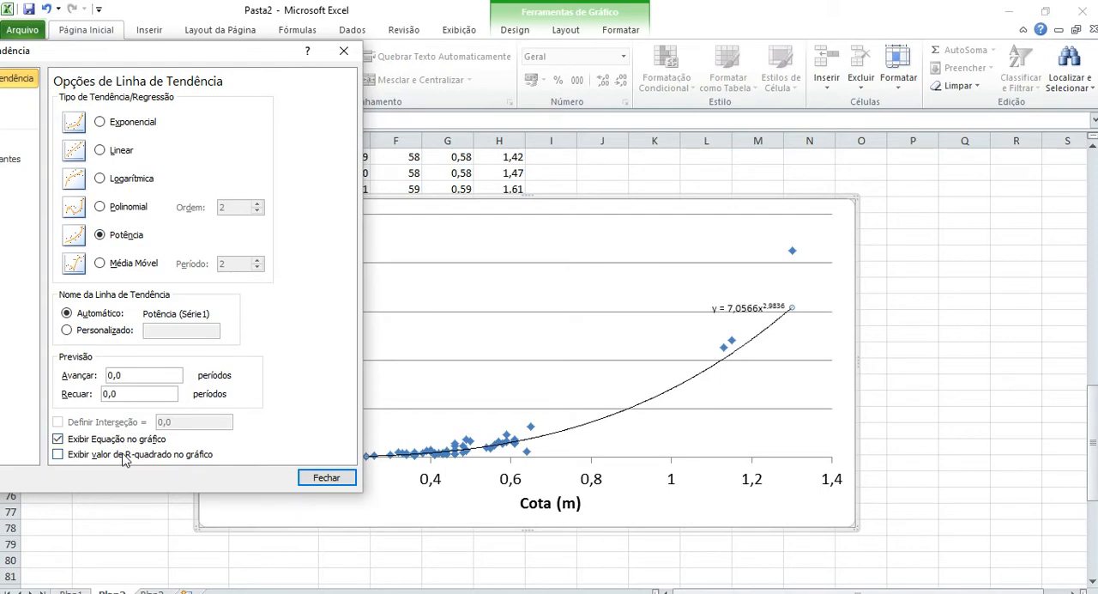
{"action": "left_click", "coordinate": [122, 455]}
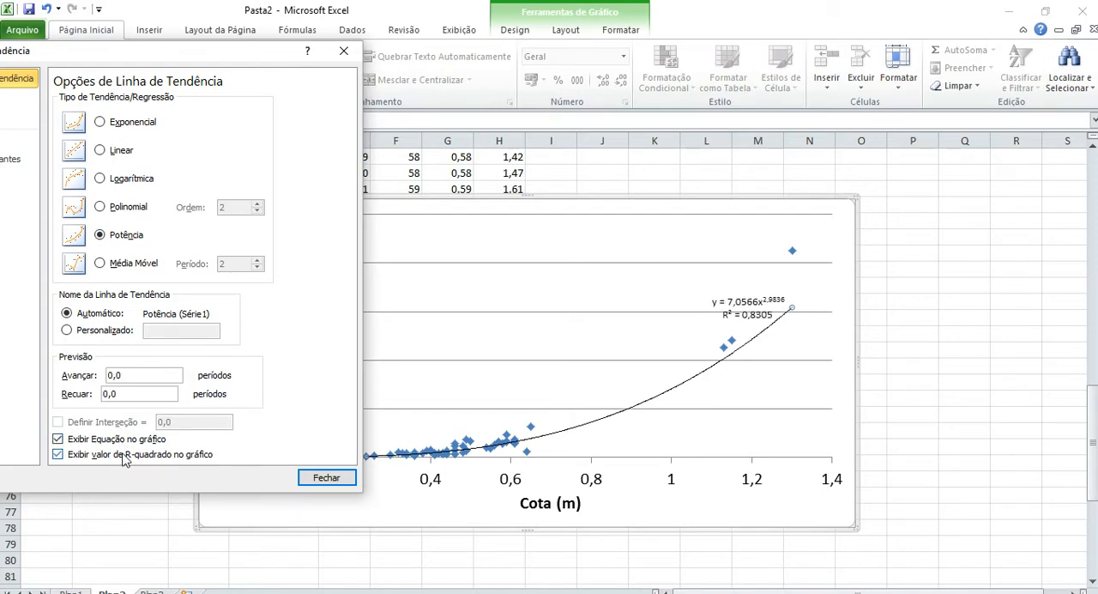
{"action": "left_click", "coordinate": [326, 478]}
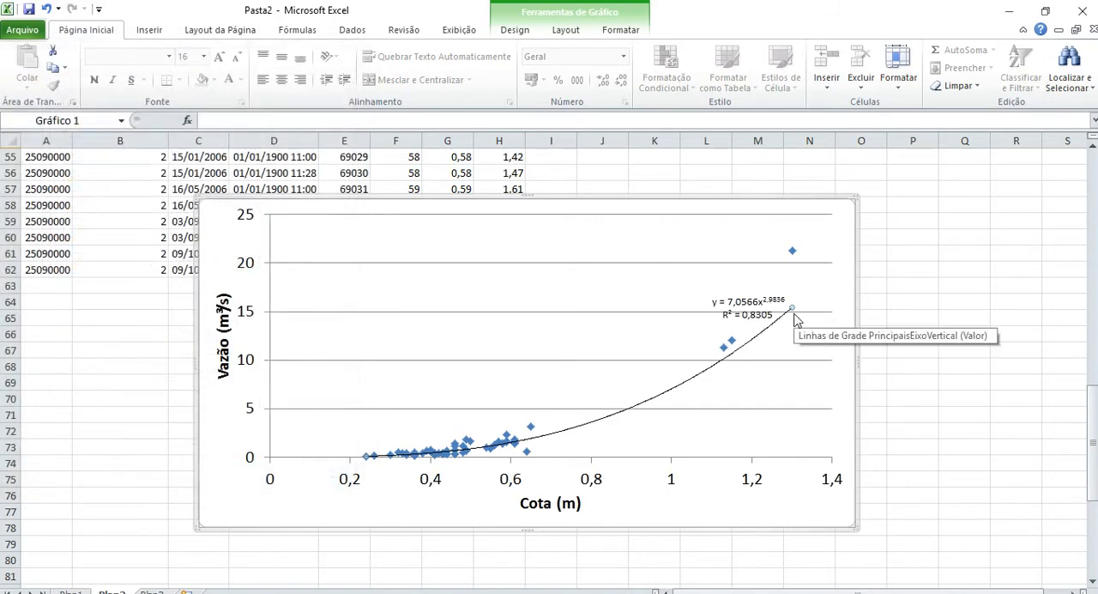
{"action": "left_click", "coordinate": [748, 305]}
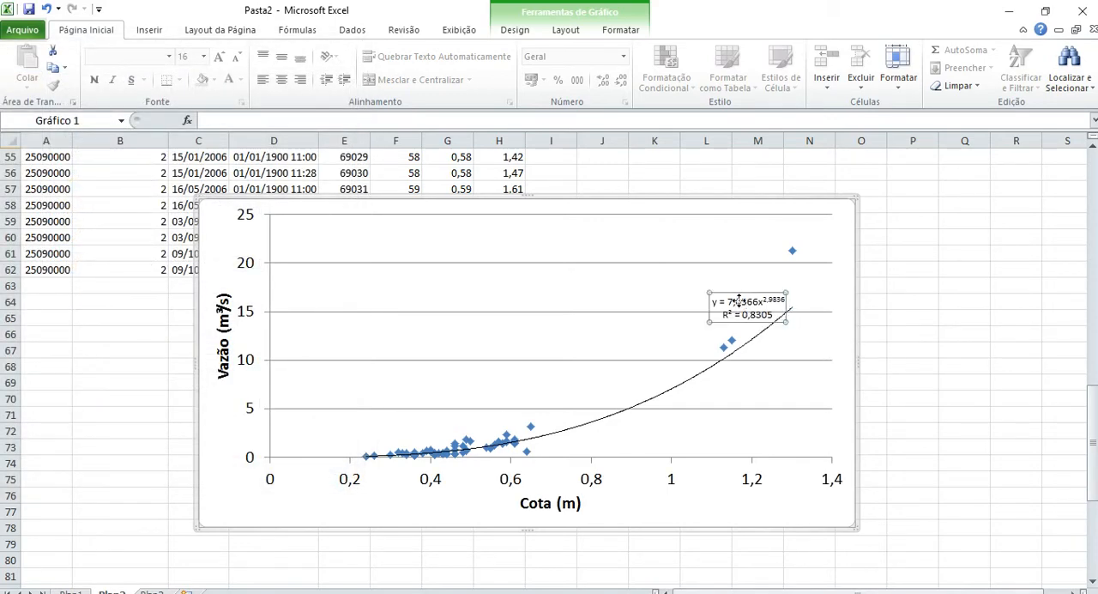
{"action": "left_click_drag", "start_coordinate": [729, 292], "coordinate": [676, 268]}
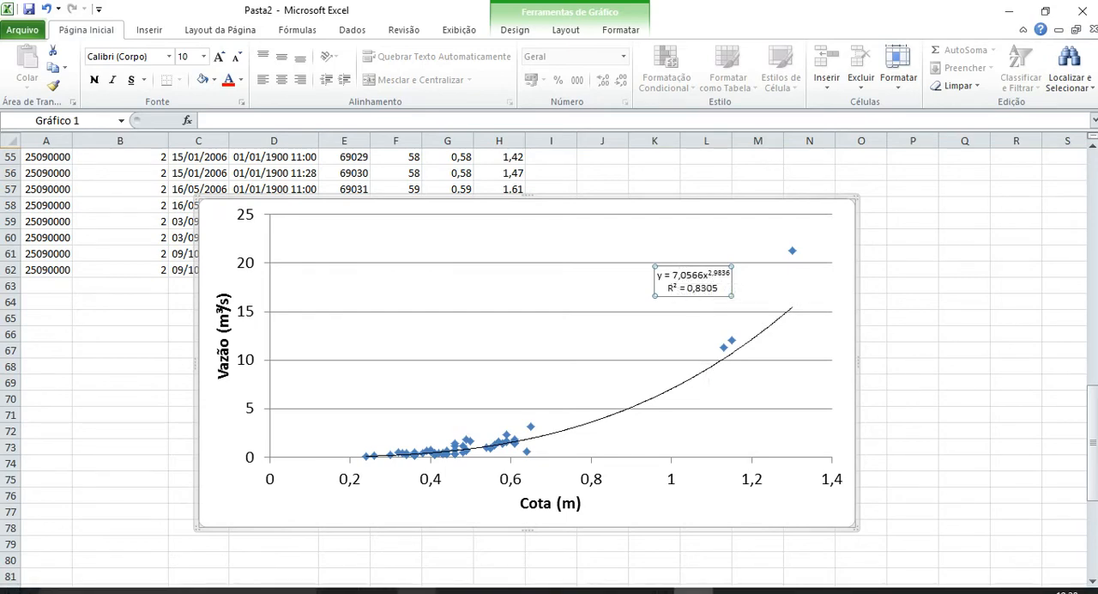
Compare the chart's trendline equation with the required equation form in the Word exercise statement and return to Excel.
{"action": "left_click", "coordinate": [455, 590]}
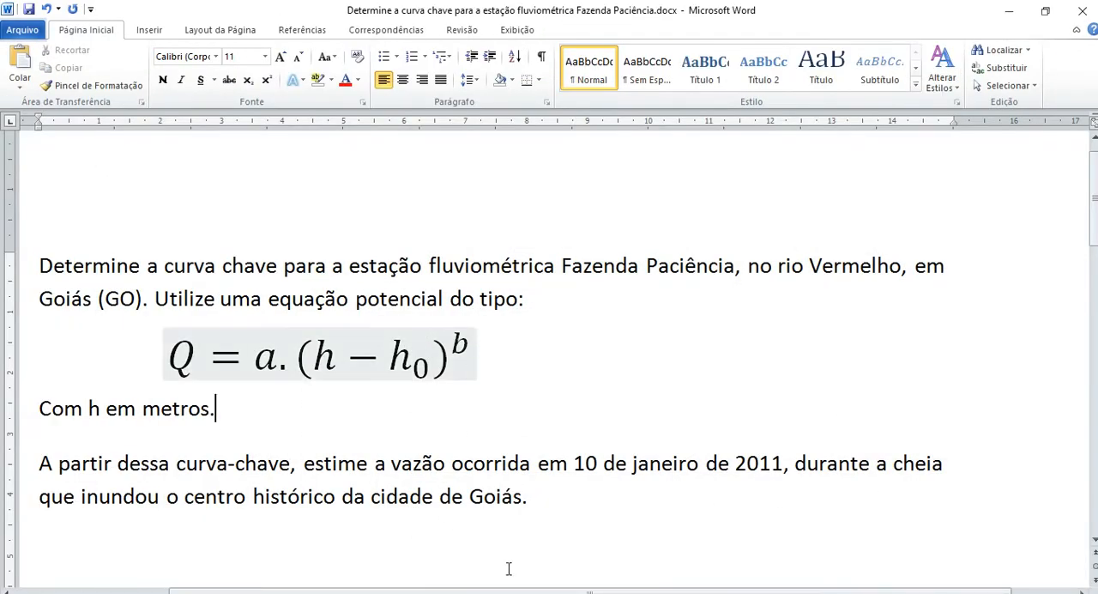
{"action": "left_click", "coordinate": [693, 591]}
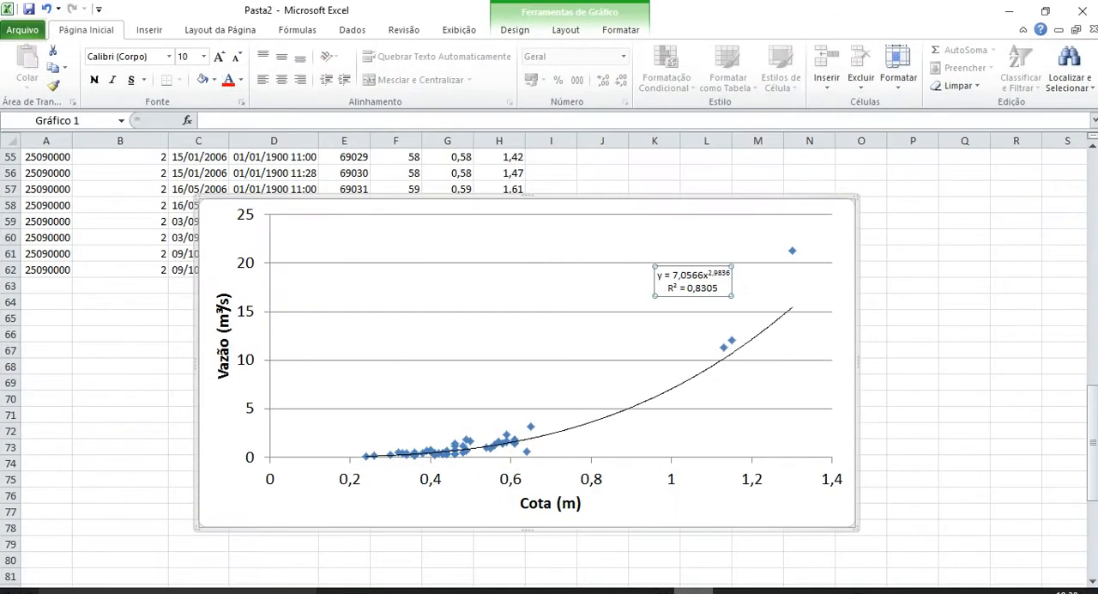
{"action": "left_click", "coordinate": [693, 591]}
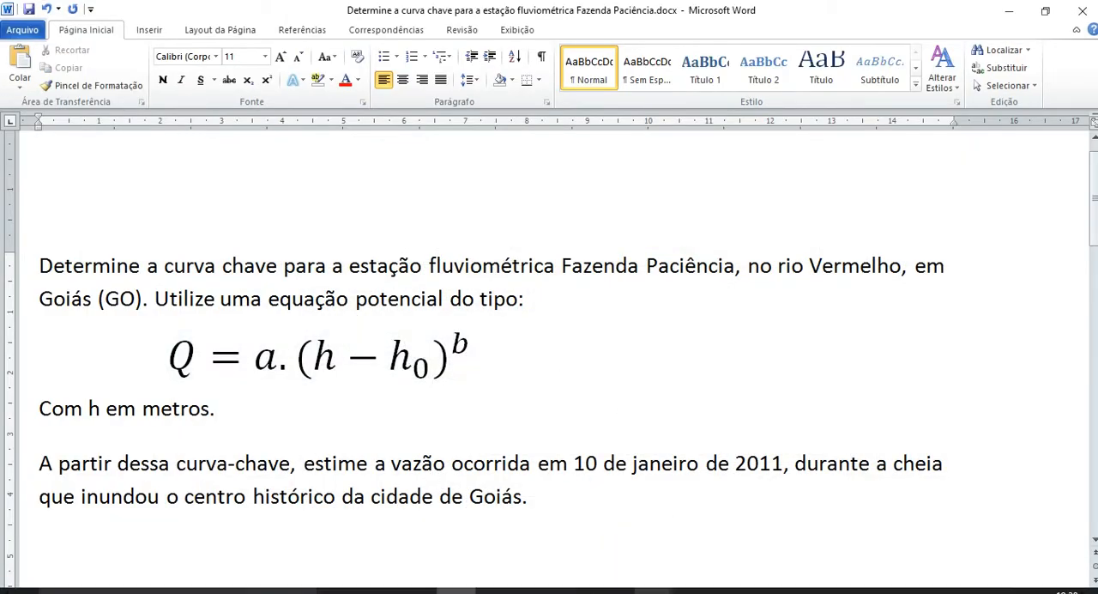
{"action": "left_click", "coordinate": [693, 592]}
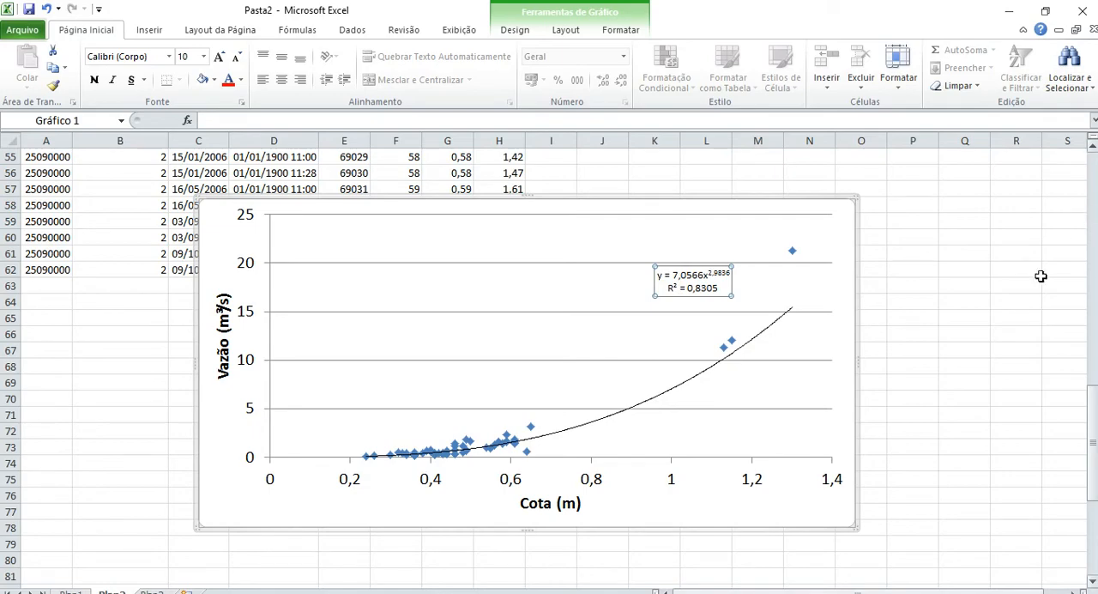
Cut the chart and paste it beside the start of the data table, placing it a few rows below the headers.
{"action": "left_click_drag", "start_coordinate": [1092, 418], "coordinate": [1087, 370]}
{"action": "left_click_drag", "start_coordinate": [662, 375], "coordinate": [869, 7]}
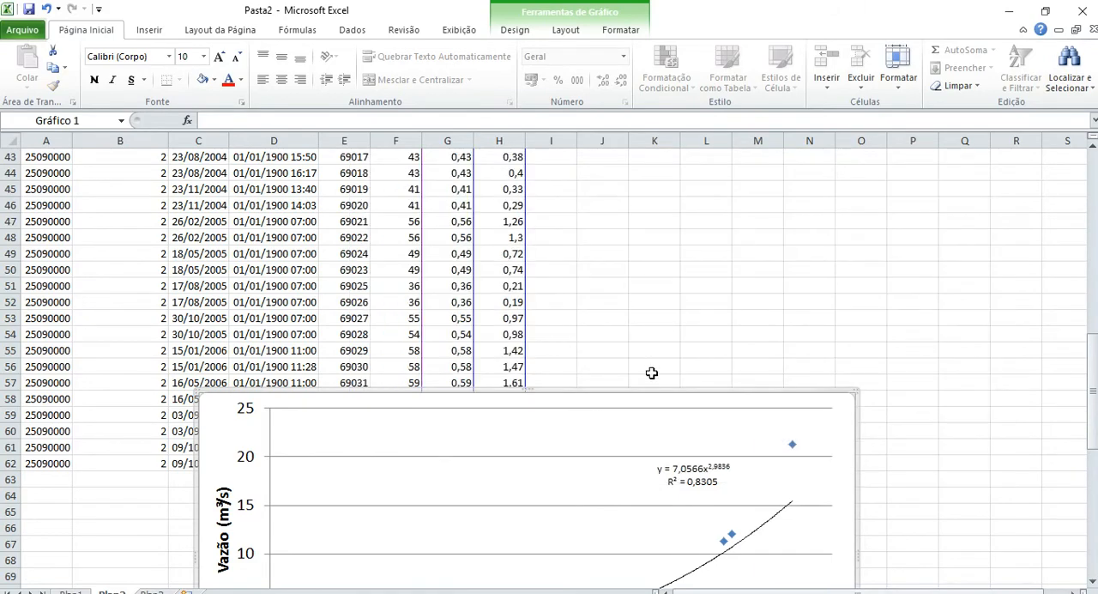
{"action": "key", "text": "Delete"}
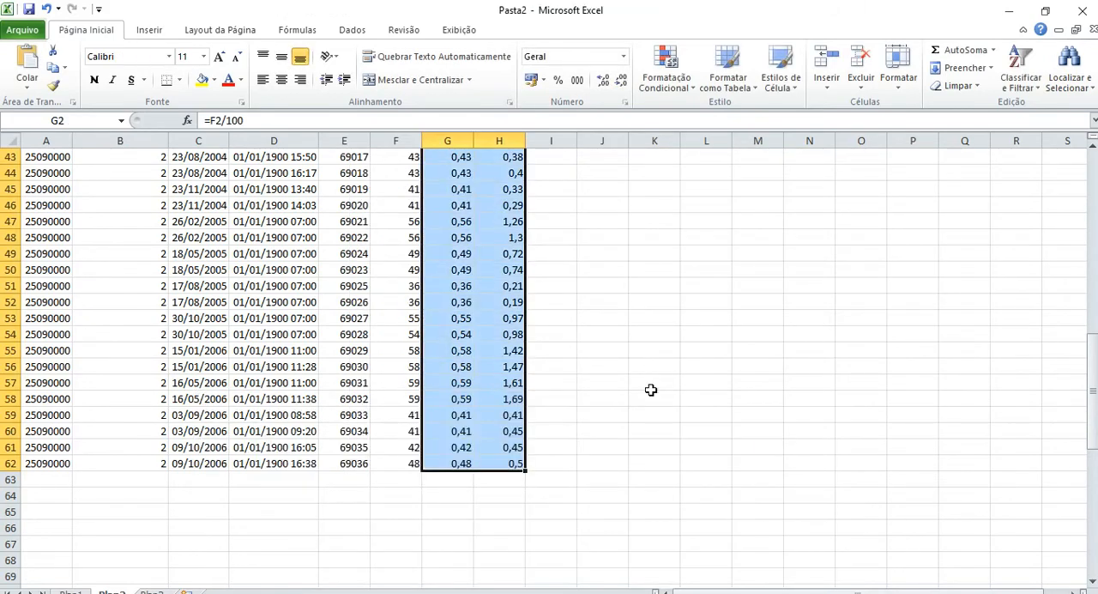
{"action": "left_click", "coordinate": [780, 190]}
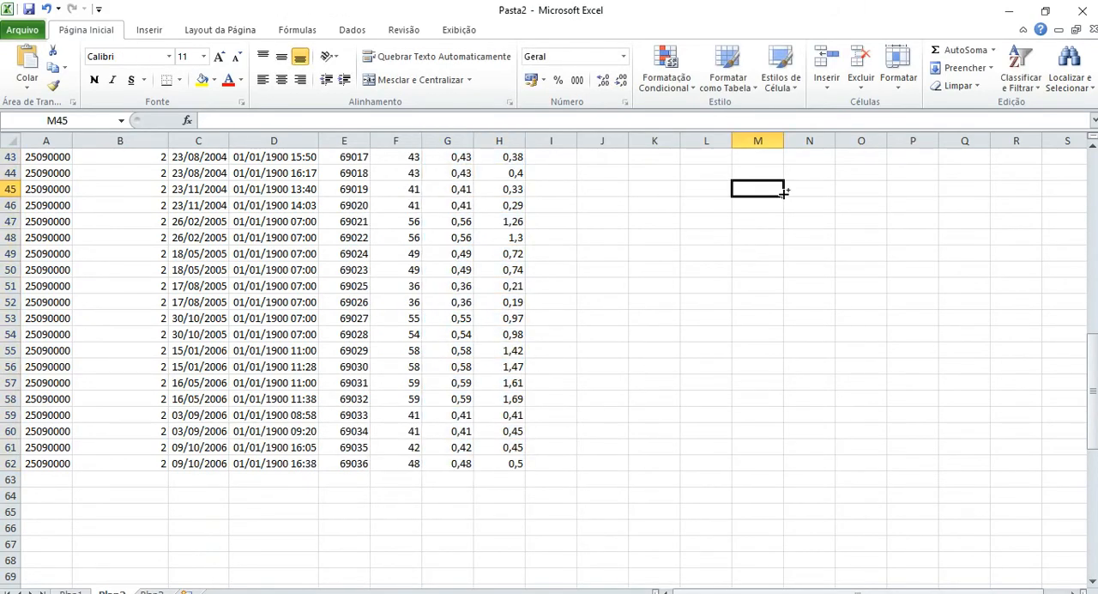
{"action": "key", "text": "ctrl+Home"}
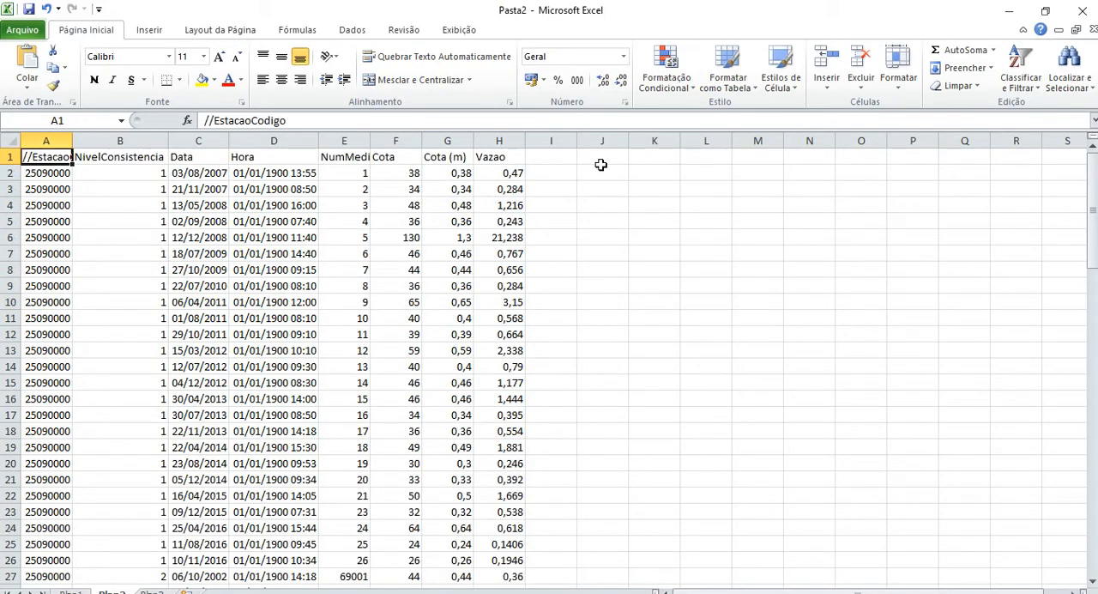
{"action": "left_click", "coordinate": [601, 162]}
{"action": "key", "text": "ctrl+v"}
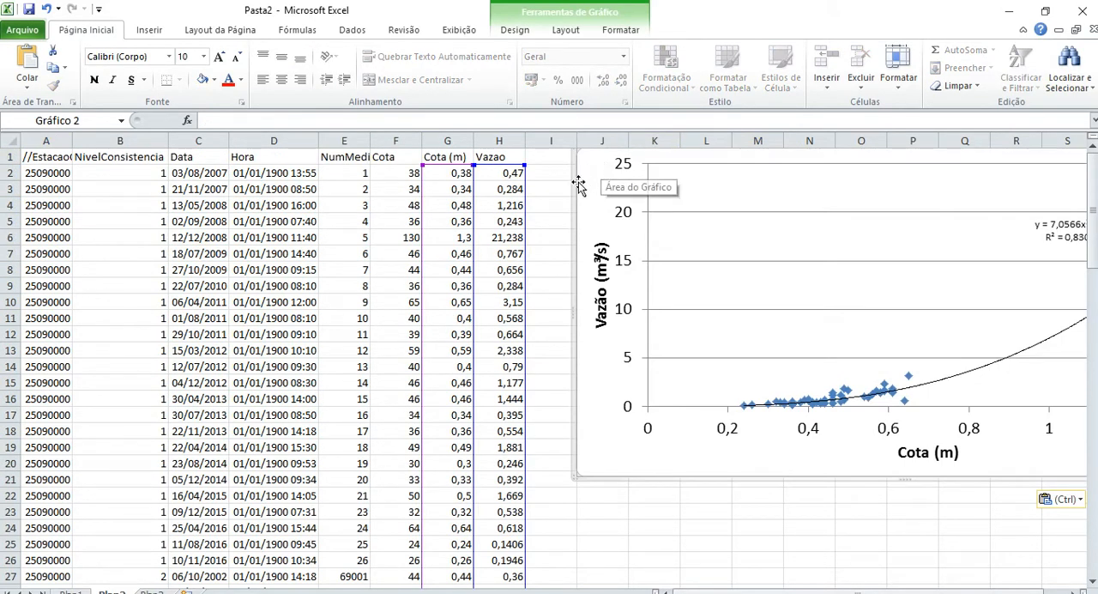
{"action": "left_click_drag", "start_coordinate": [576, 182], "coordinate": [546, 276]}
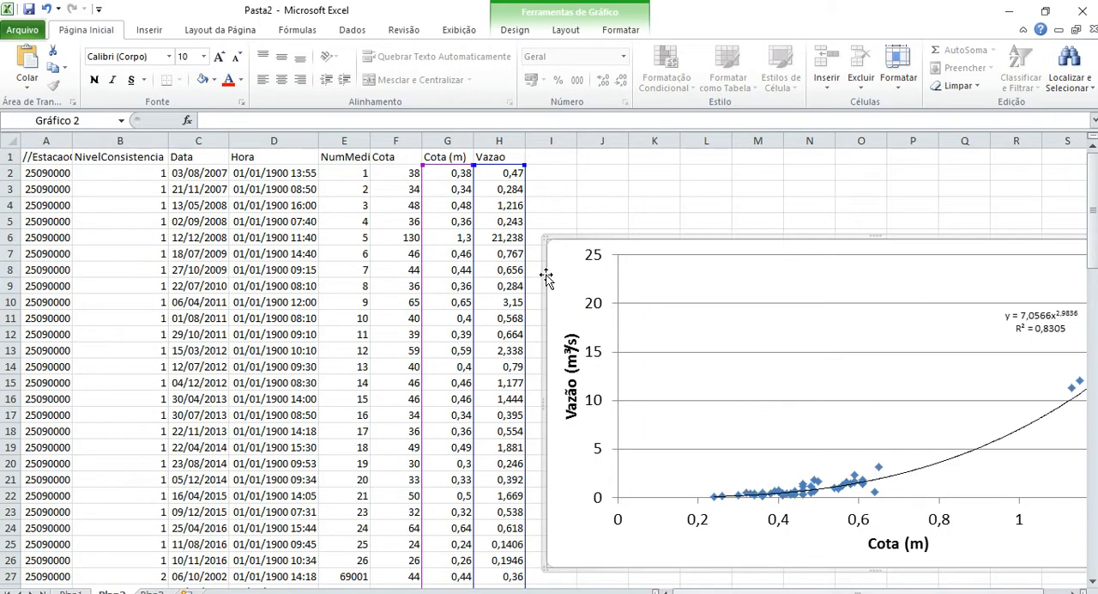
Insert a new column before Vazao and give it the header "Cota Aux (m)".
{"action": "right_click", "coordinate": [490, 137]}
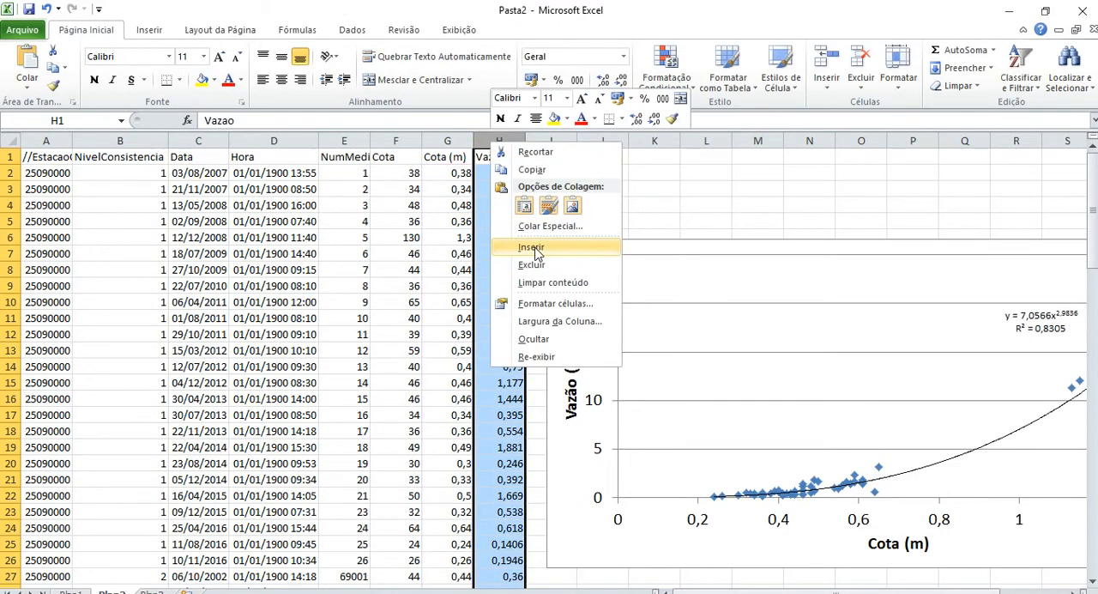
{"action": "left_click", "coordinate": [532, 247]}
{"action": "left_click", "coordinate": [498, 160]}
{"action": "type", "text": "C"}
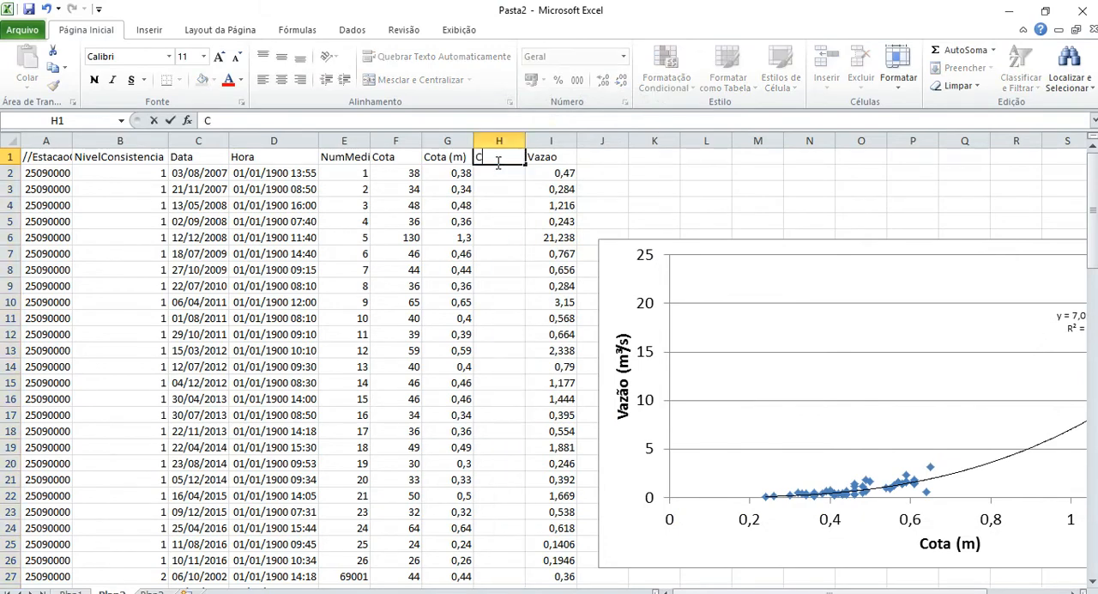
{"action": "type", "text": "ota Aux ("}
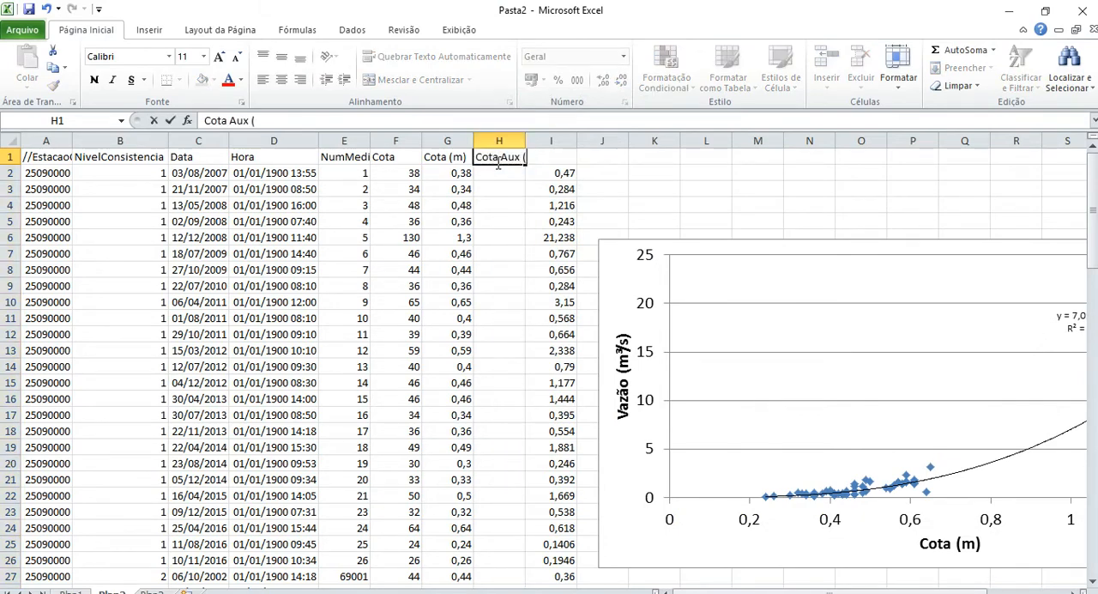
{"action": "type", "text": "m)"}
{"action": "key", "text": "Return"}
{"action": "key", "text": "Up"}
{"action": "key", "text": "Right"}
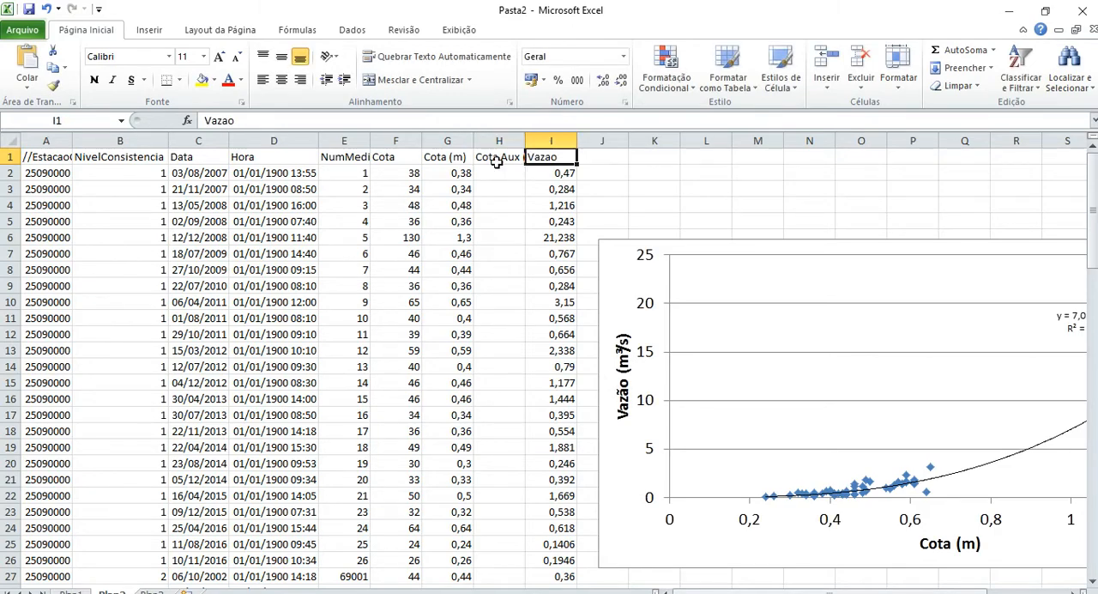
Enter the label "h0" in cell K1 and its trial value 0,2 in cell L1.
{"action": "left_click", "coordinate": [642, 152]}
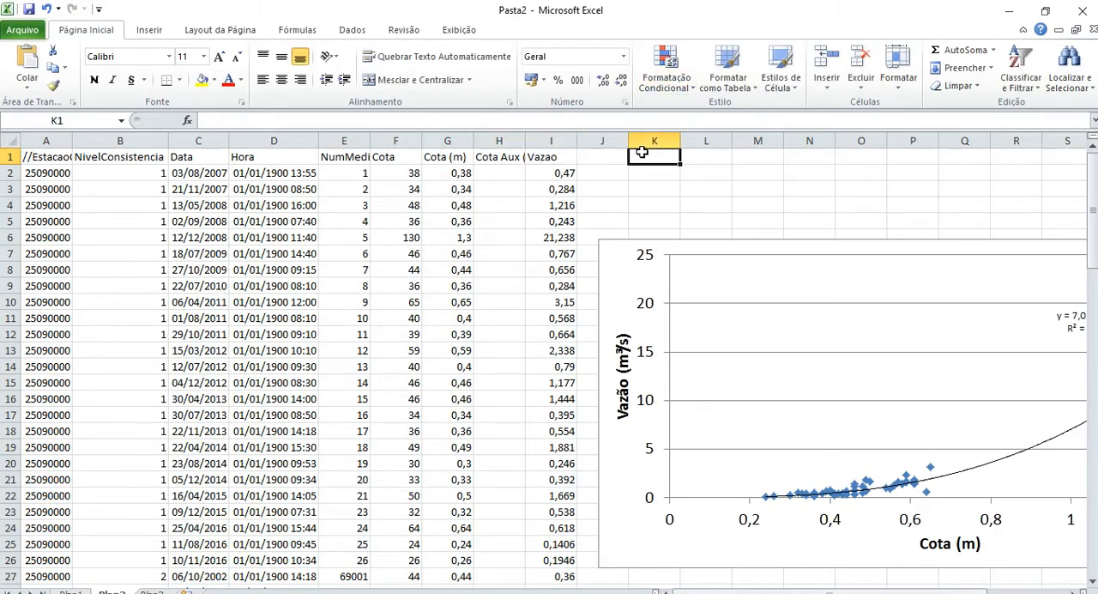
{"action": "type", "text": "h0"}
{"action": "key", "text": "Tab"}
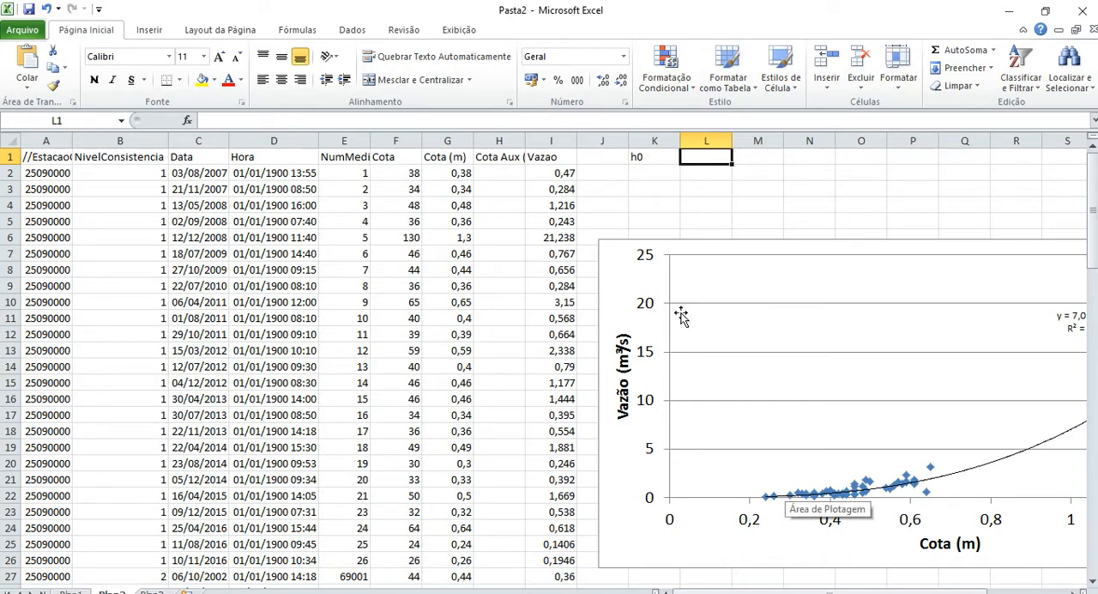
{"action": "type", "text": "0,2"}
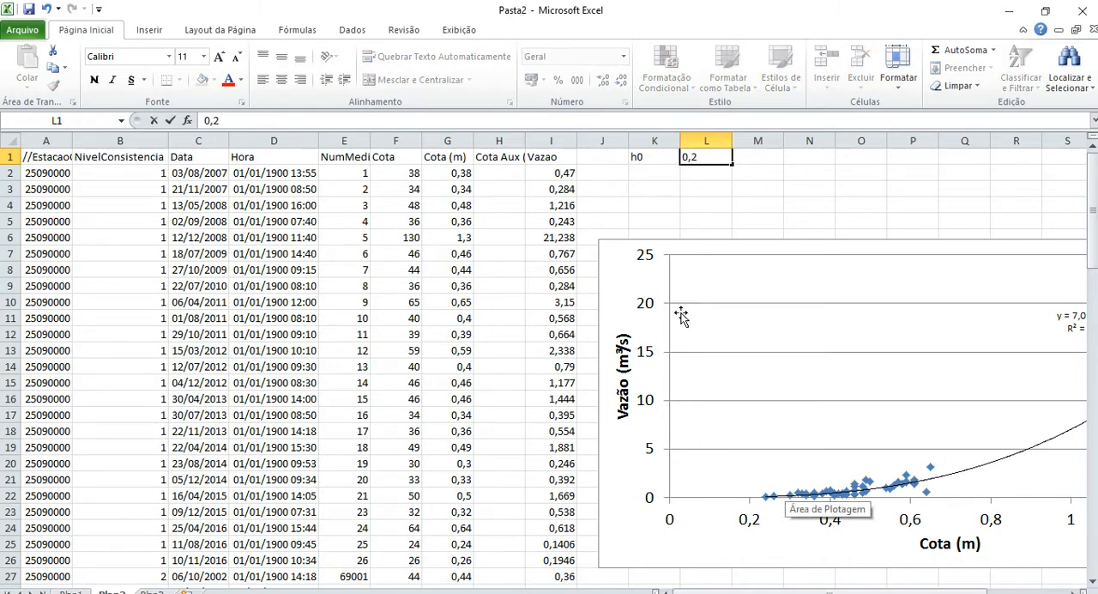
{"action": "key", "text": "Tab"}
{"action": "key", "text": "Left"}
{"action": "key", "text": "Left"}
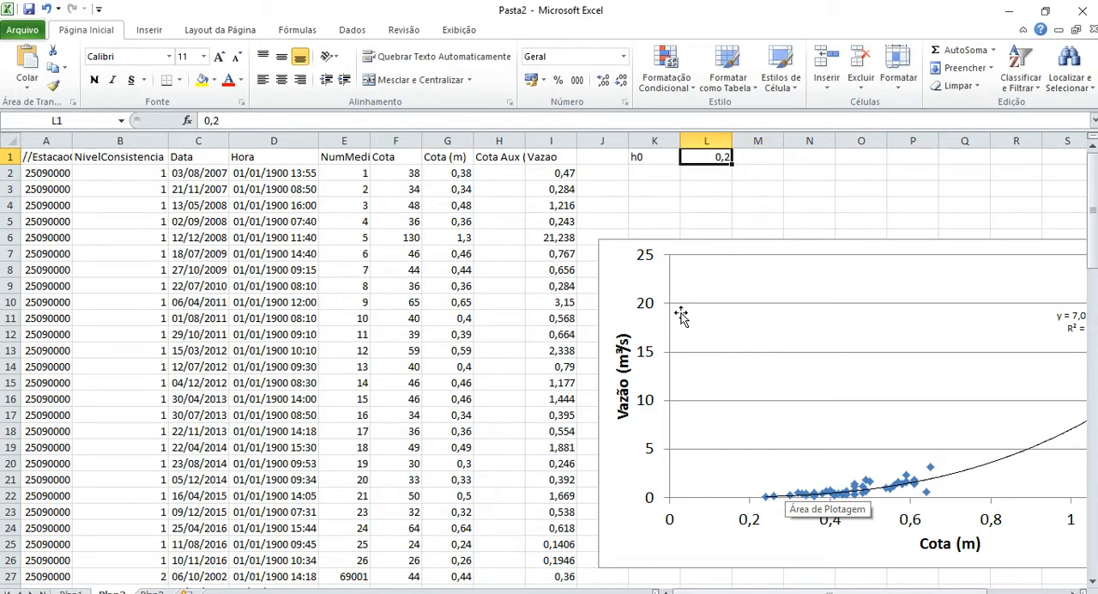
Start a formula in cell H2, check the required equation form in the Word exercise statement, and return to Excel.
{"action": "key", "text": "Down"}
{"action": "key", "text": "Left"}
{"action": "key", "text": "Left"}
{"action": "key", "text": "Left"}
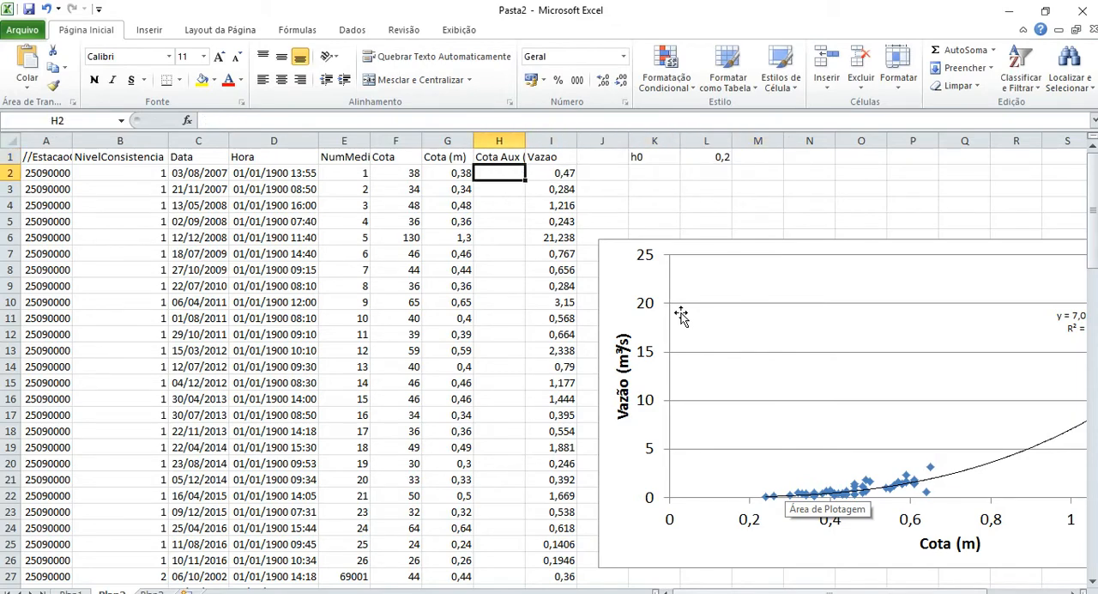
{"action": "type", "text": "="}
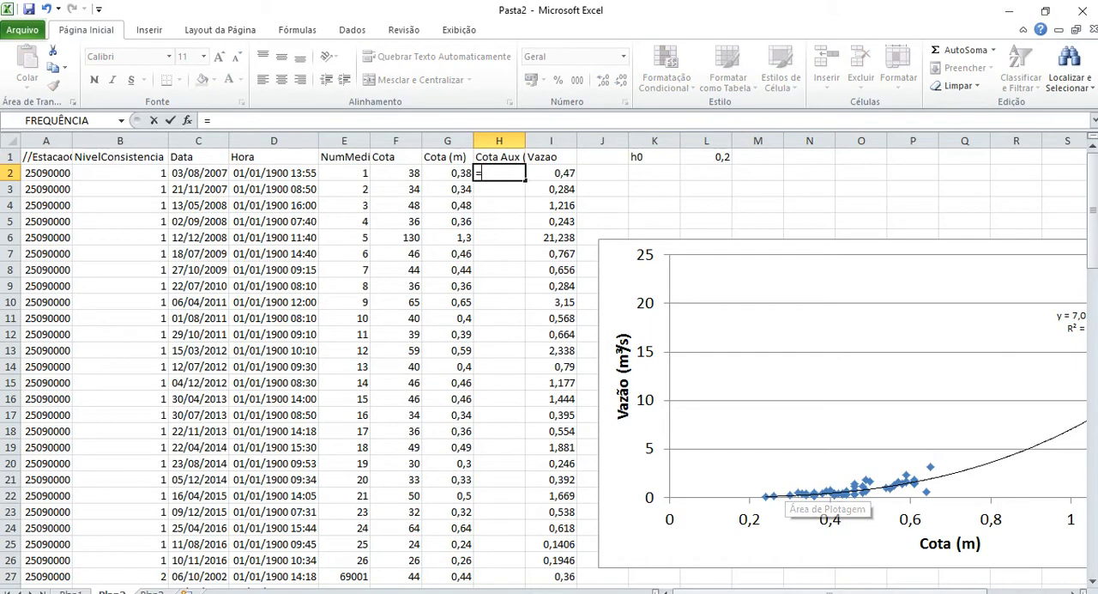
{"action": "left_click", "coordinate": [456, 591]}
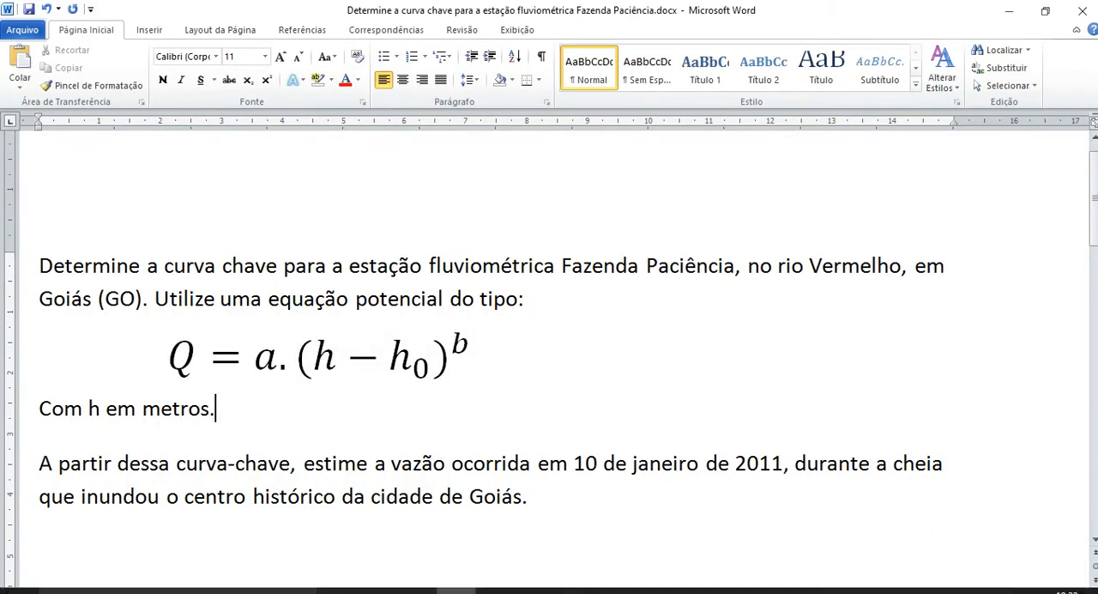
{"action": "left_click", "coordinate": [694, 590]}
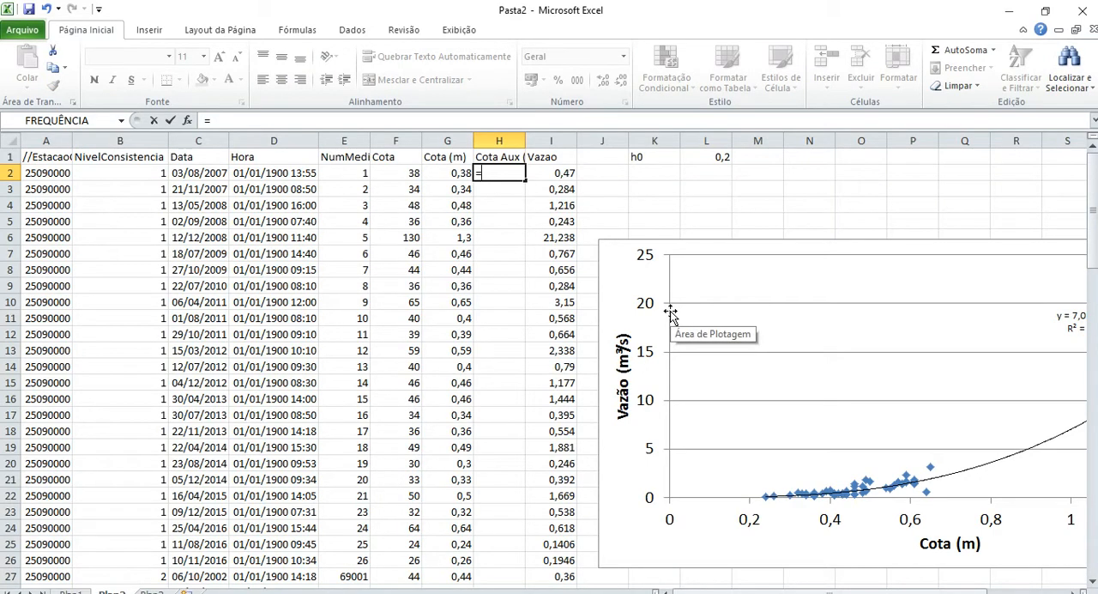
Complete the Cota Aux formula in H2 as =(G2-$L$1) and fill it down the whole column.
{"action": "type", "text": "(G2"}
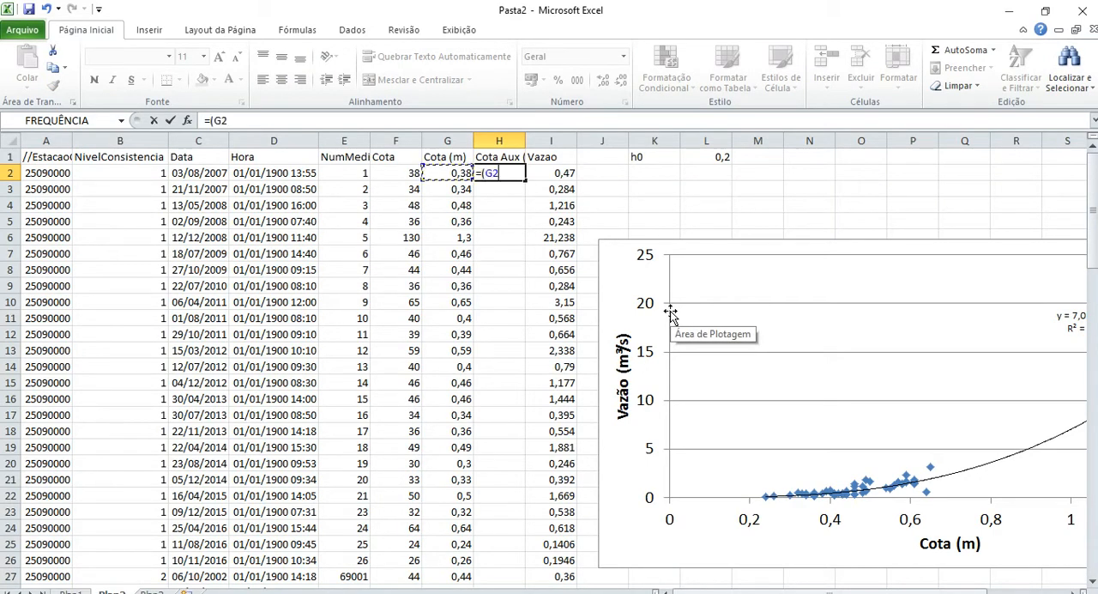
{"action": "type", "text": "-"}
{"action": "key", "text": "Right"}
{"action": "key", "text": "Right"}
{"action": "key", "text": "Right"}
{"action": "key", "text": "Right"}
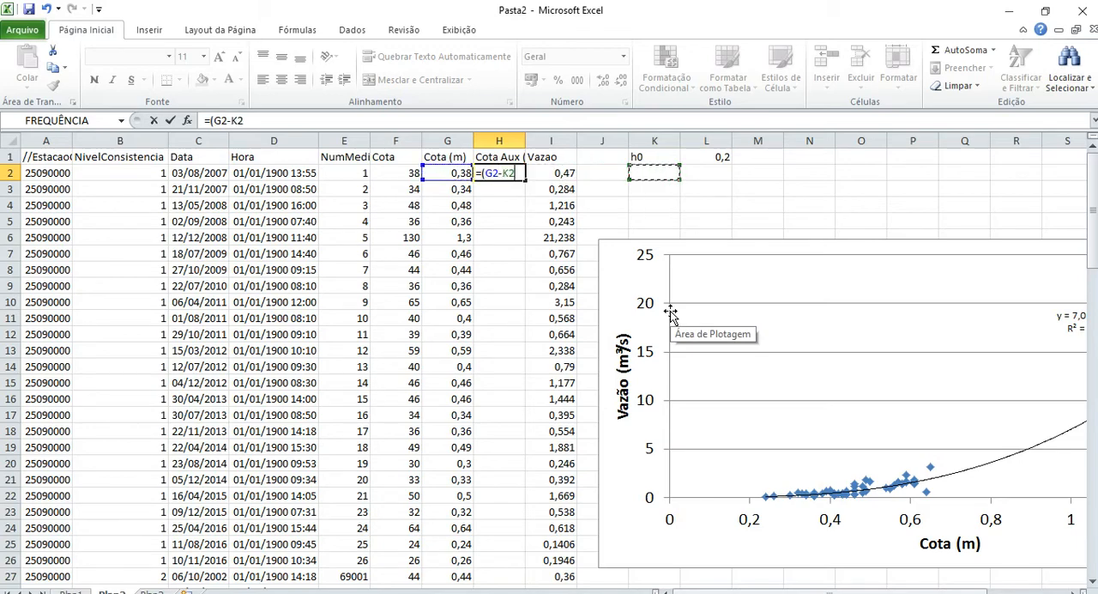
{"action": "key", "text": "Up"}
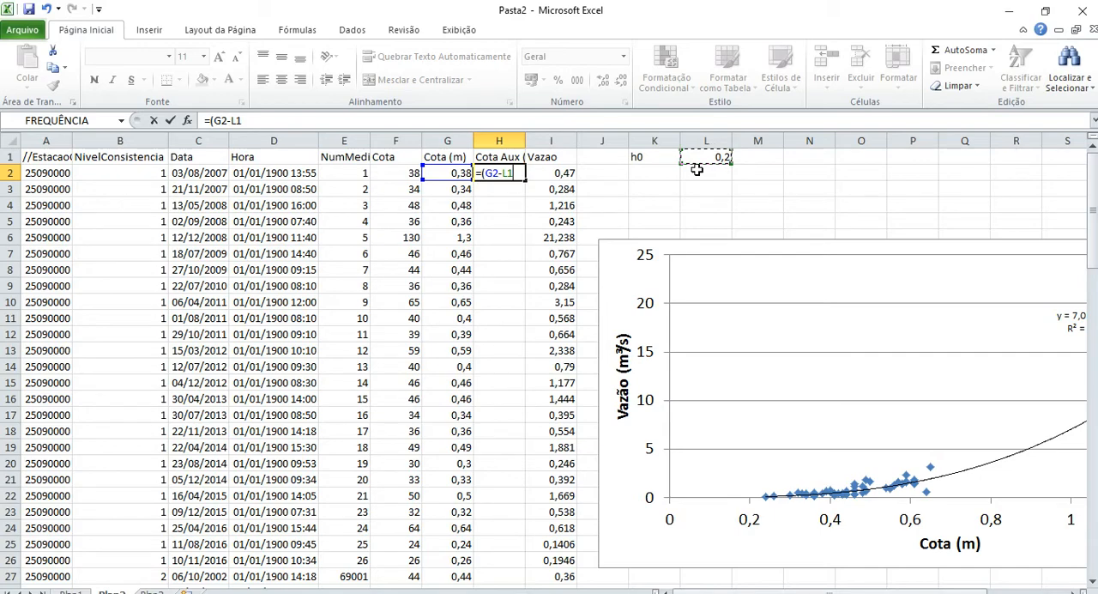
{"action": "left_click", "coordinate": [234, 121]}
{"action": "type", "text": "$"}
{"action": "key", "text": "Right"}
{"action": "type", "text": "$1)"}
{"action": "key", "text": "Return"}
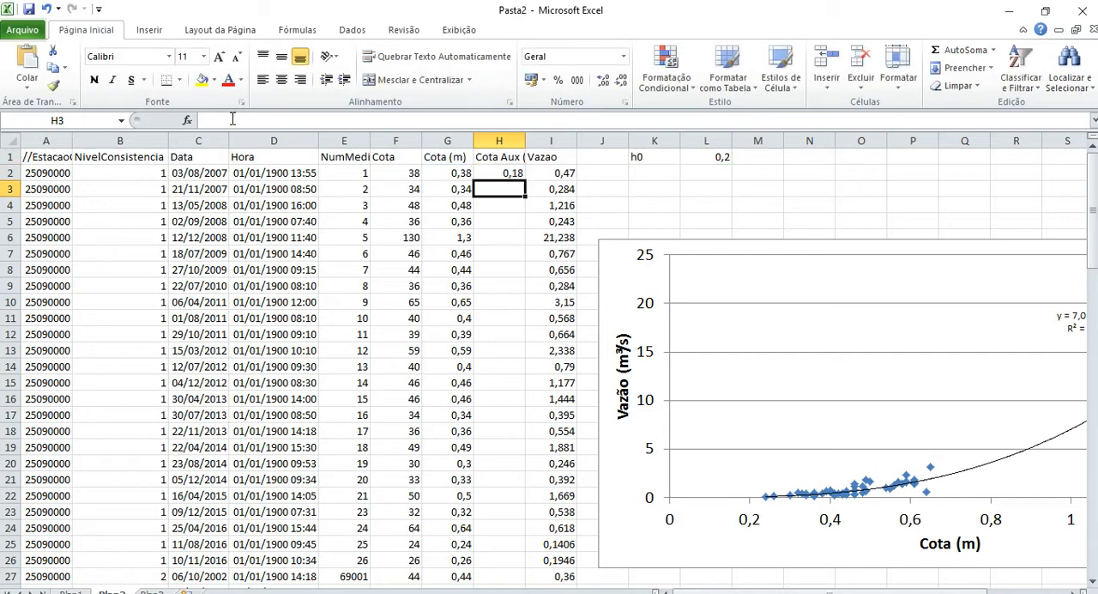
{"action": "key", "text": "Up"}
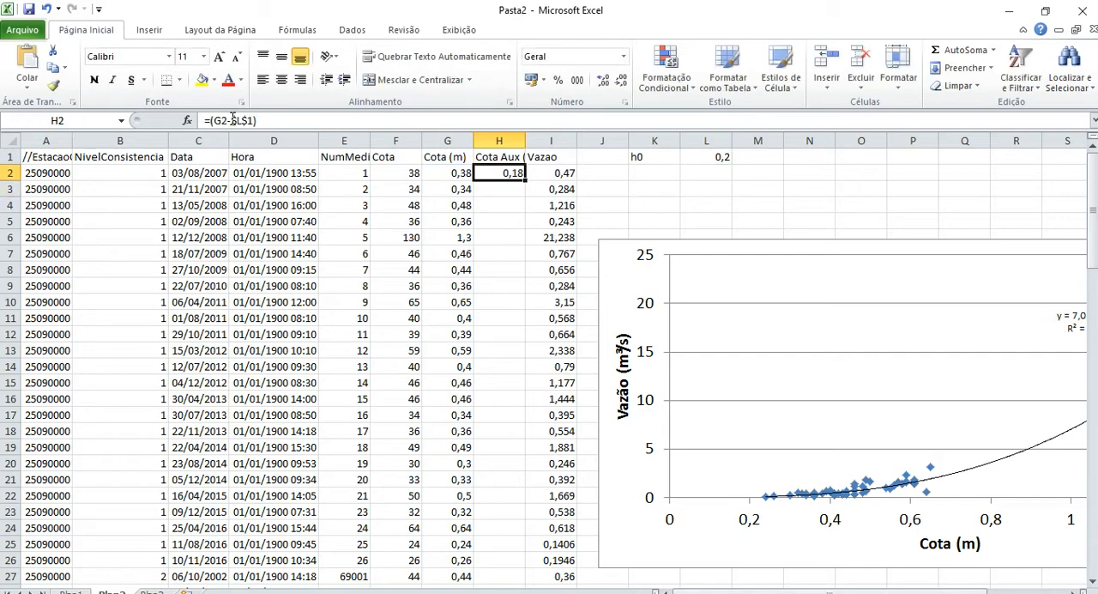
{"action": "double_click", "coordinate": [527, 180]}
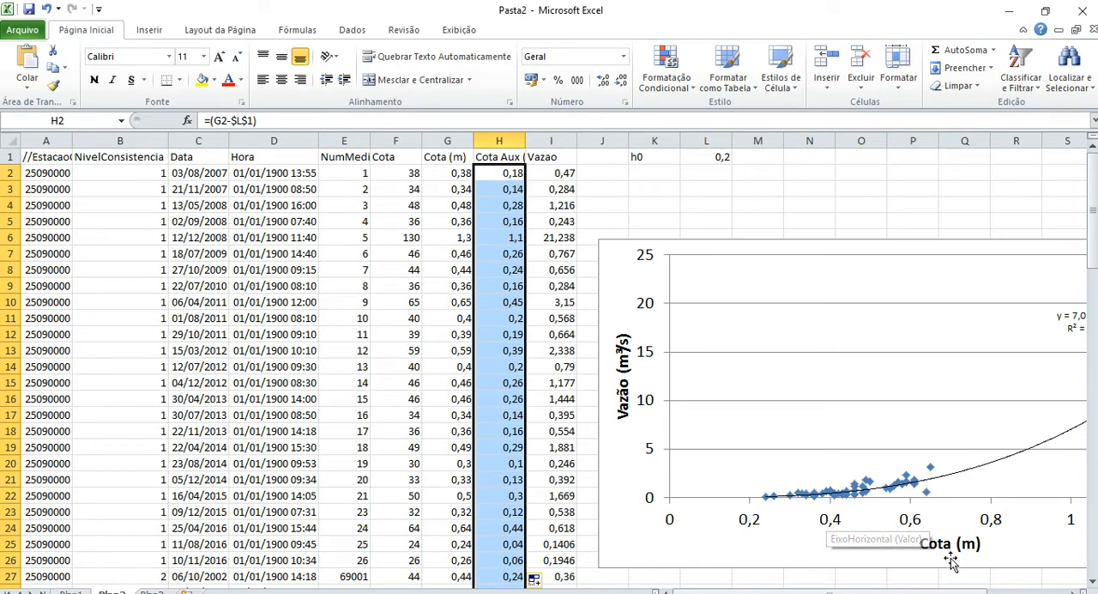
Bring the whole chart into view and open its data source settings.
{"action": "left_click", "coordinate": [1074, 591]}
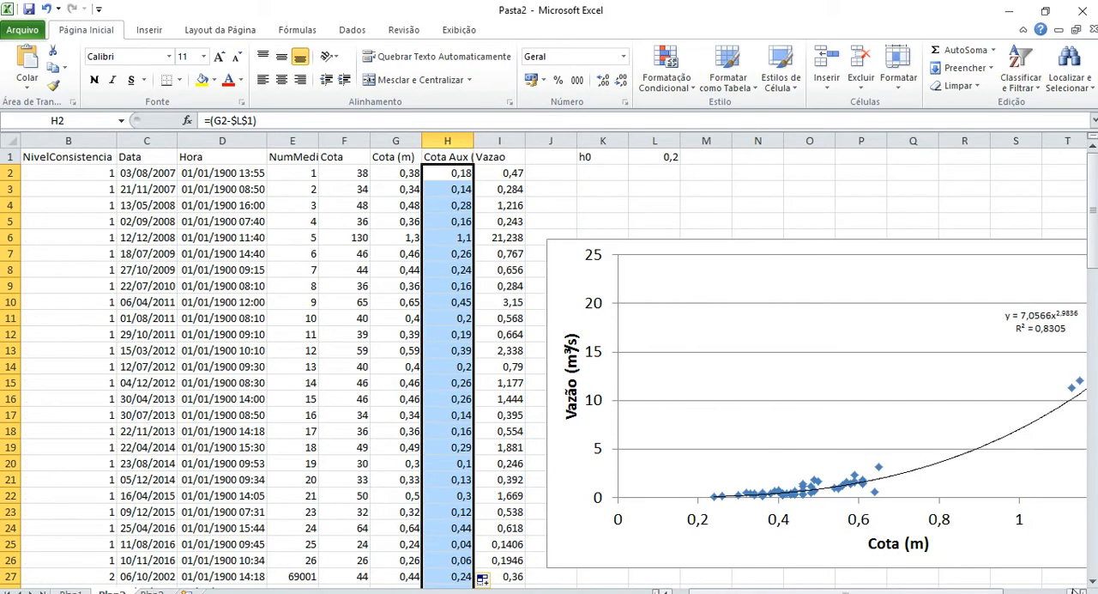
{"action": "left_click", "coordinate": [1074, 591]}
{"action": "left_click", "coordinate": [1074, 591]}
{"action": "left_click", "coordinate": [1074, 591]}
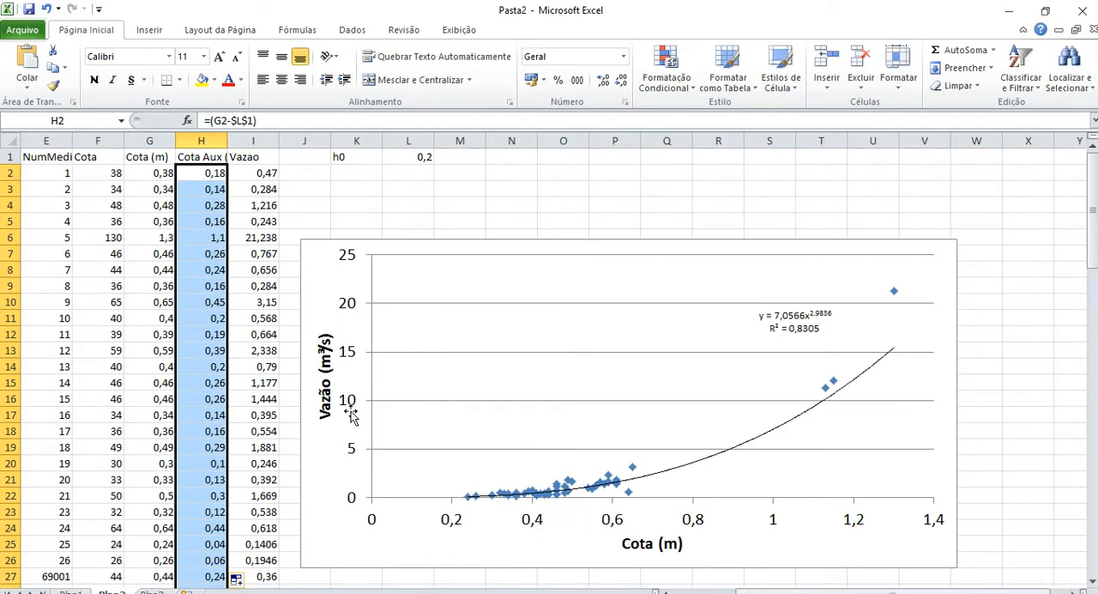
{"action": "right_click", "coordinate": [533, 524]}
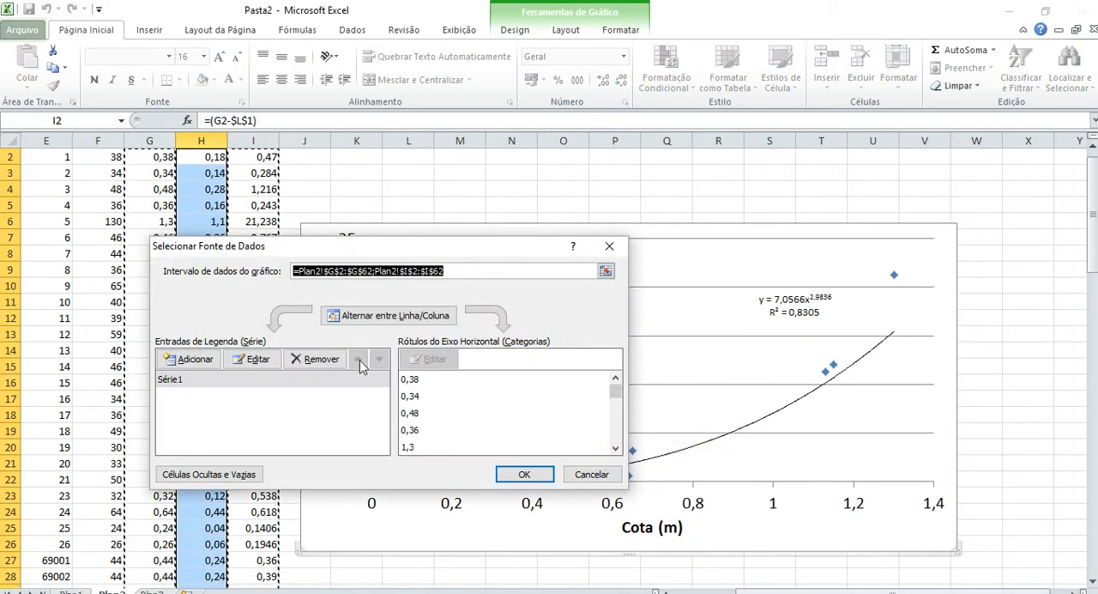
{"action": "left_click", "coordinate": [253, 359]}
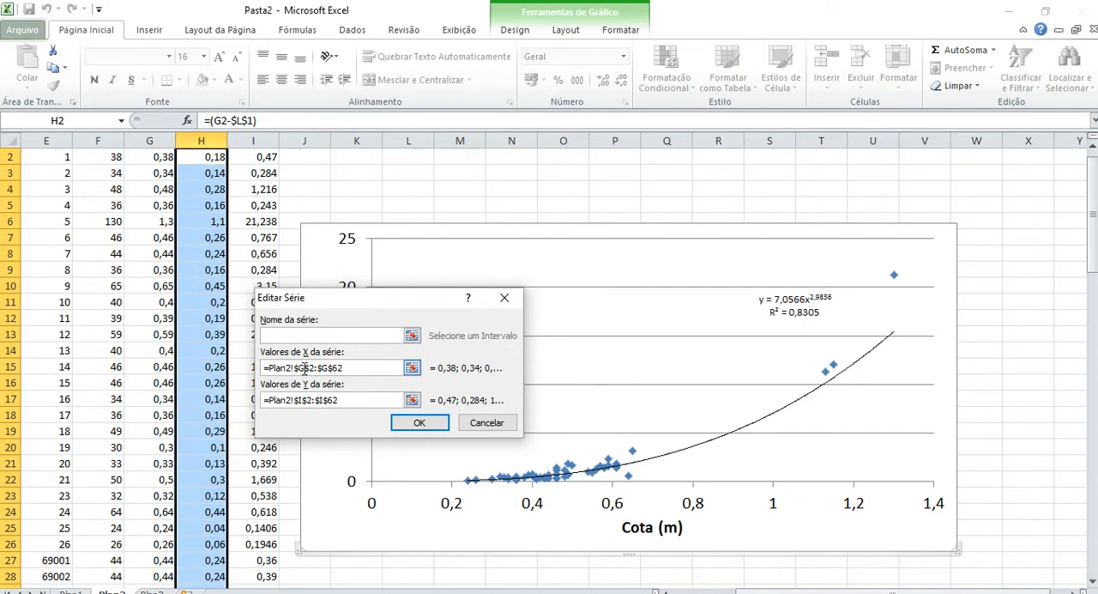
{"action": "left_click", "coordinate": [299, 367]}
{"action": "left_click", "coordinate": [1092, 146]}
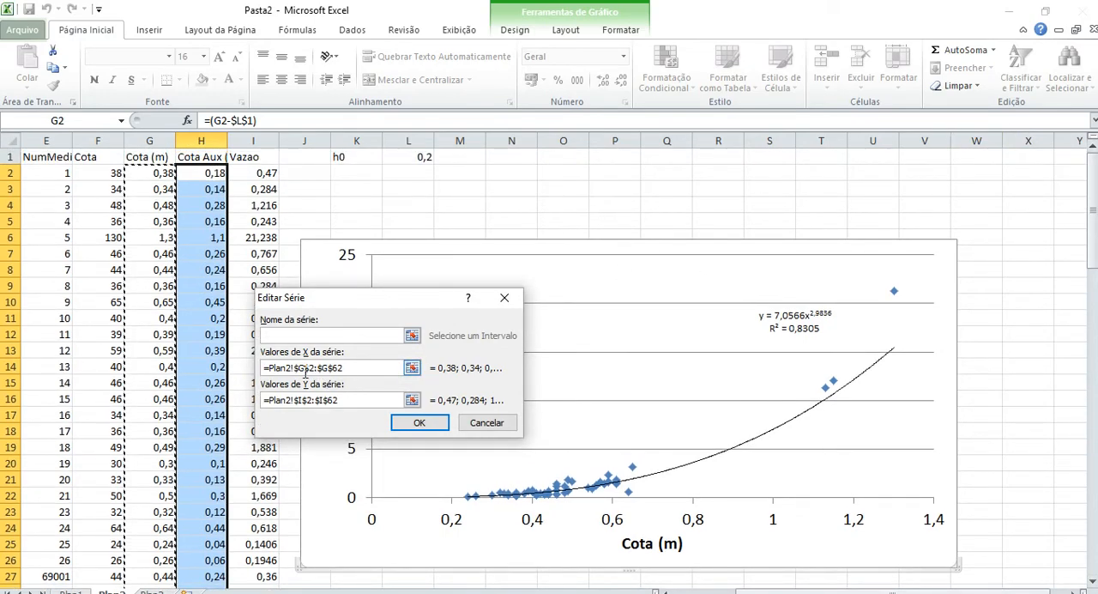
{"action": "key", "text": "shift+Left"}
{"action": "key", "text": "Escape"}
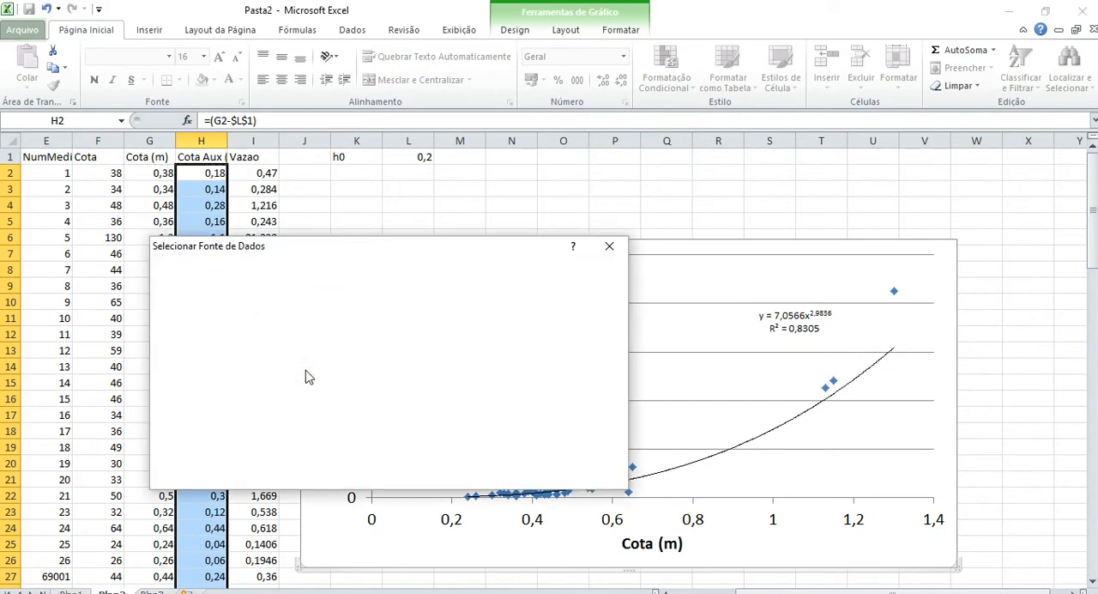
{"action": "left_click", "coordinate": [255, 366]}
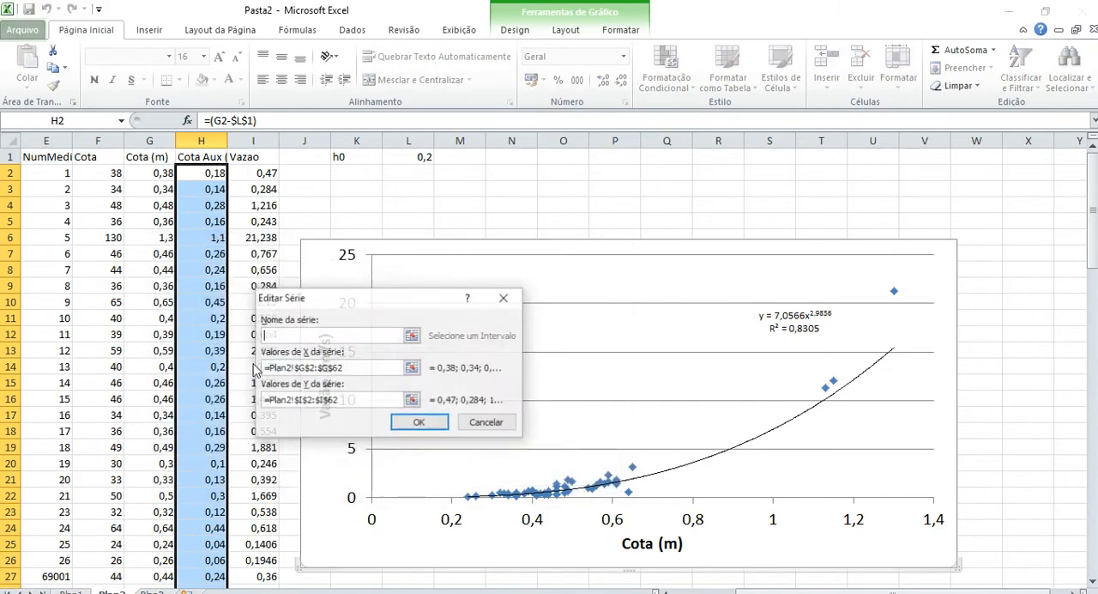
{"action": "left_click", "coordinate": [300, 367]}
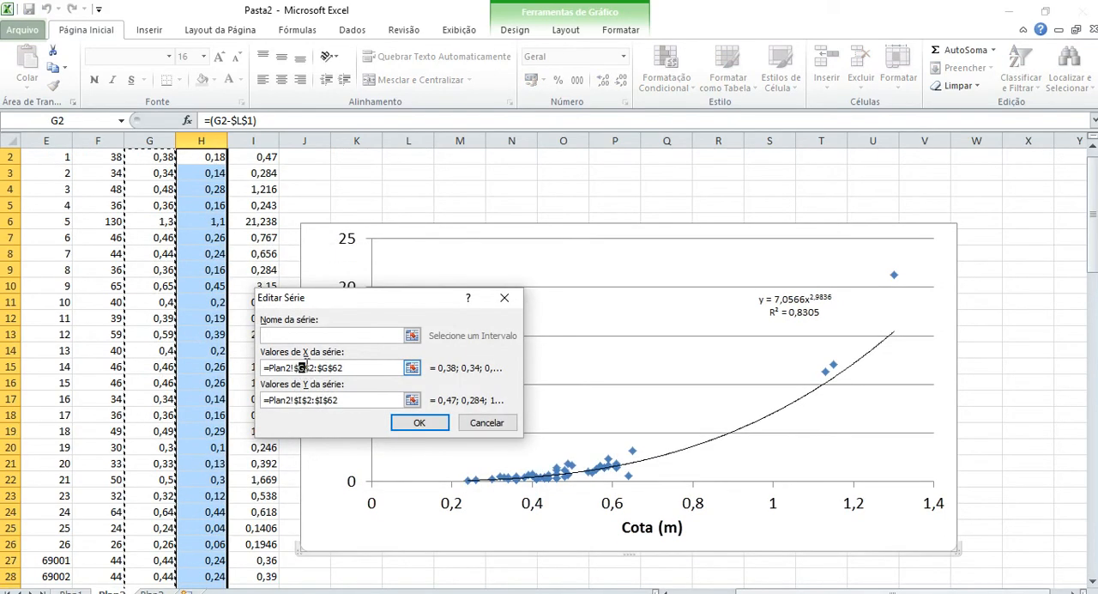
{"action": "type", "text": "H"}
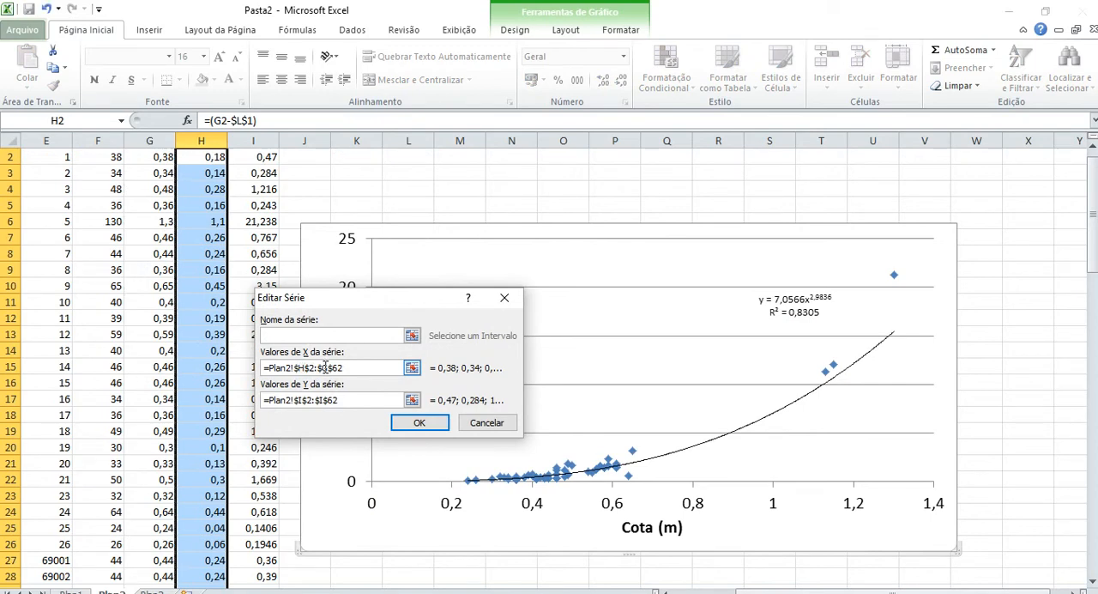
{"action": "double_click", "coordinate": [332, 362]}
{"action": "key", "text": "Right"}
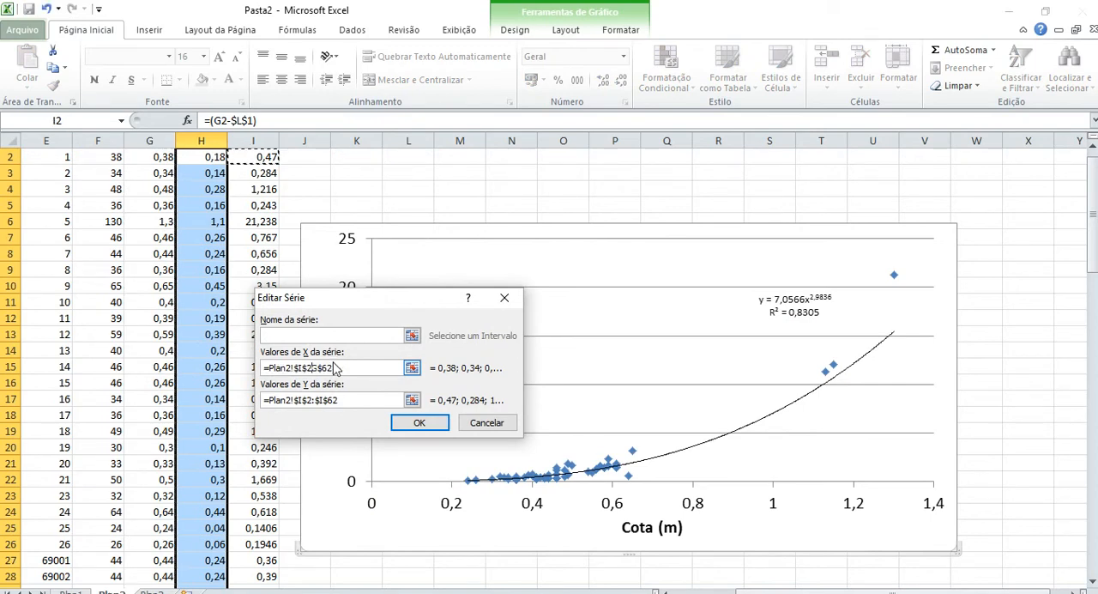
{"action": "key", "text": "Escape"}
Set the chart series' X values to the Cota Aux range Plan2!$H$2:$H$62 and apply the new data source.
{"action": "left_click", "coordinate": [250, 360]}
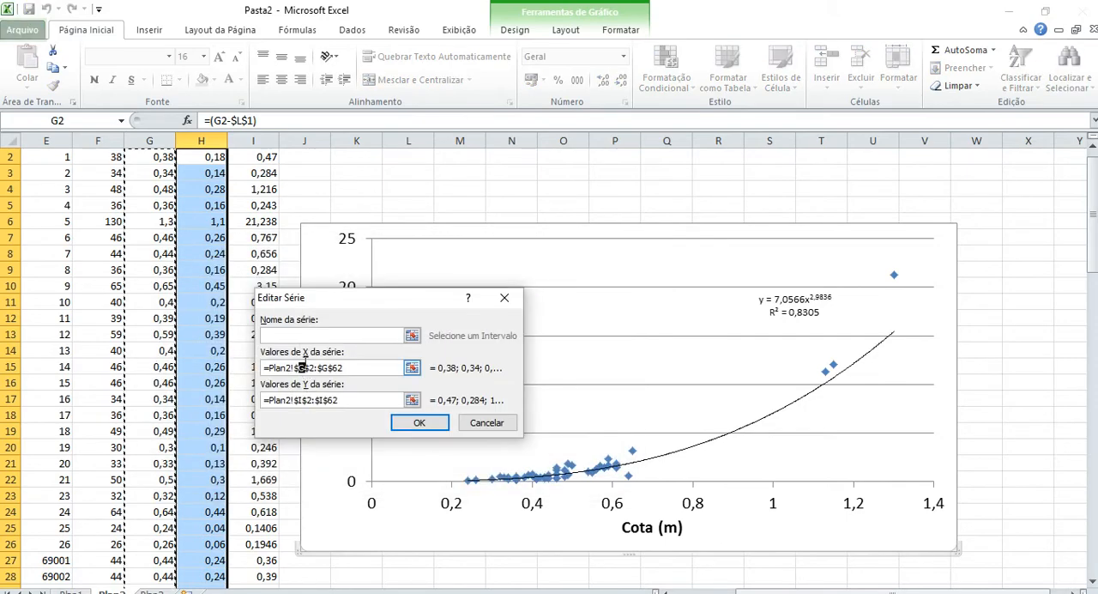
{"action": "key", "text": "Right"}
{"action": "type", "text": "H"}
{"action": "left_click", "coordinate": [420, 422]}
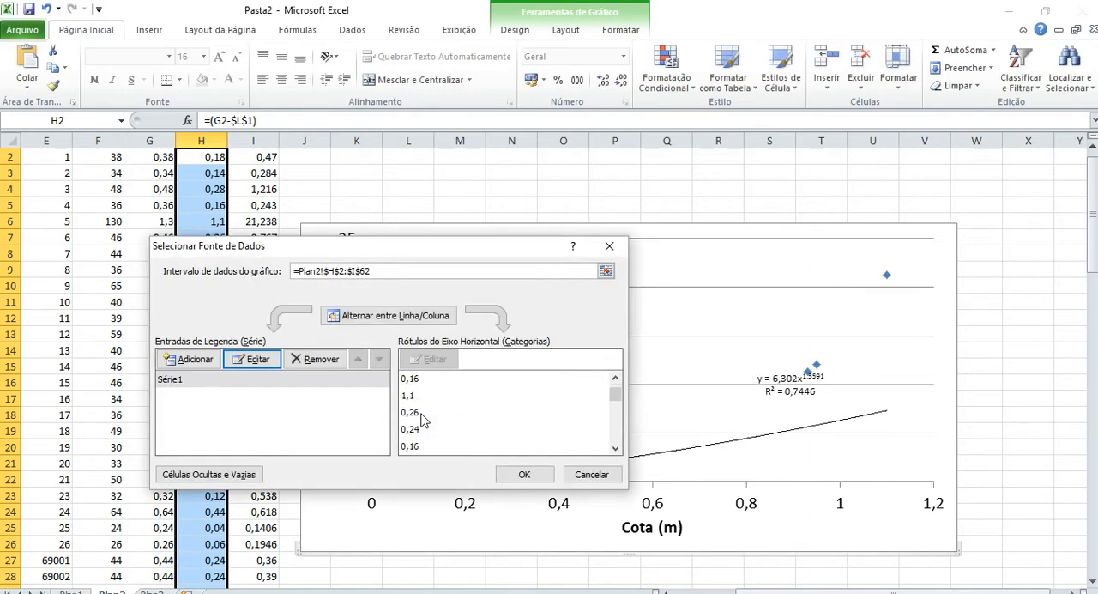
{"action": "left_click", "coordinate": [524, 473]}
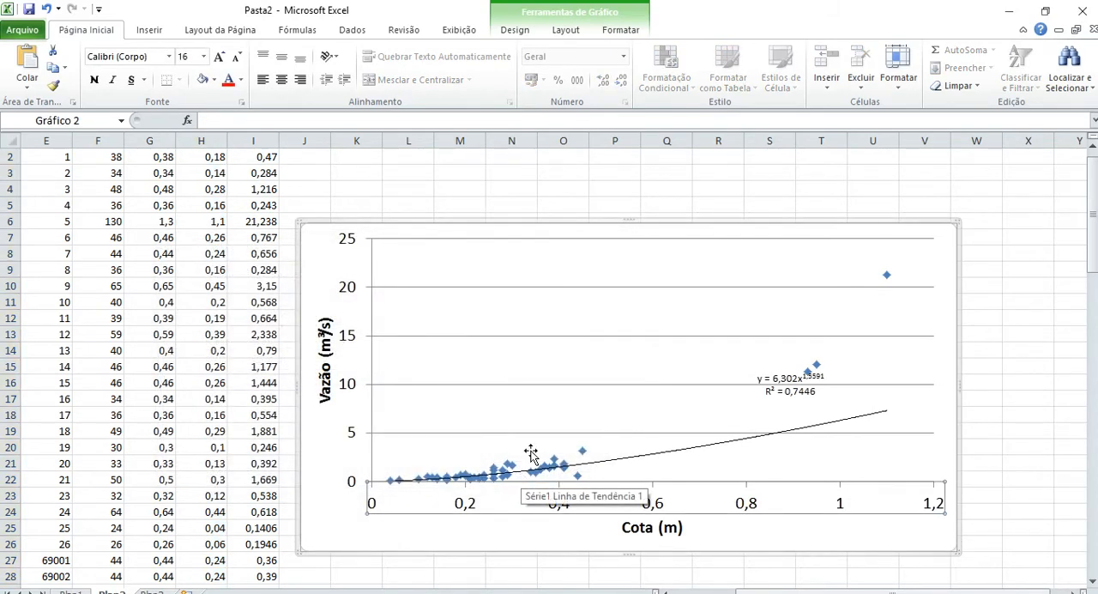
Move the chart up to start around row 4, just below the h0 cells.
{"action": "left_click", "coordinate": [334, 189]}
{"action": "key", "text": "Up"}
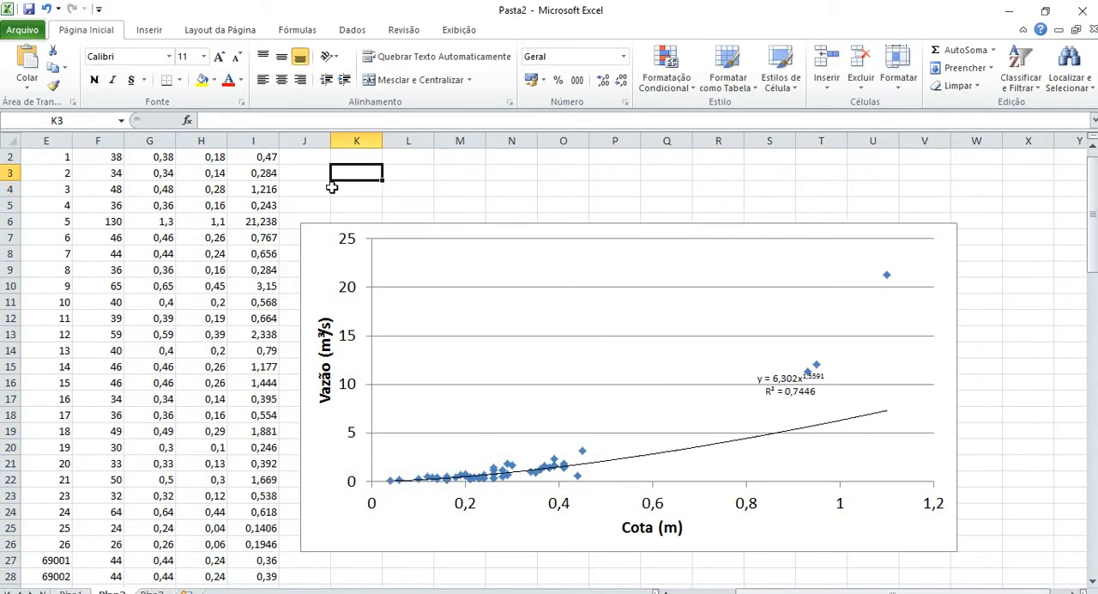
{"action": "left_click_drag", "start_coordinate": [340, 254], "coordinate": [347, 209]}
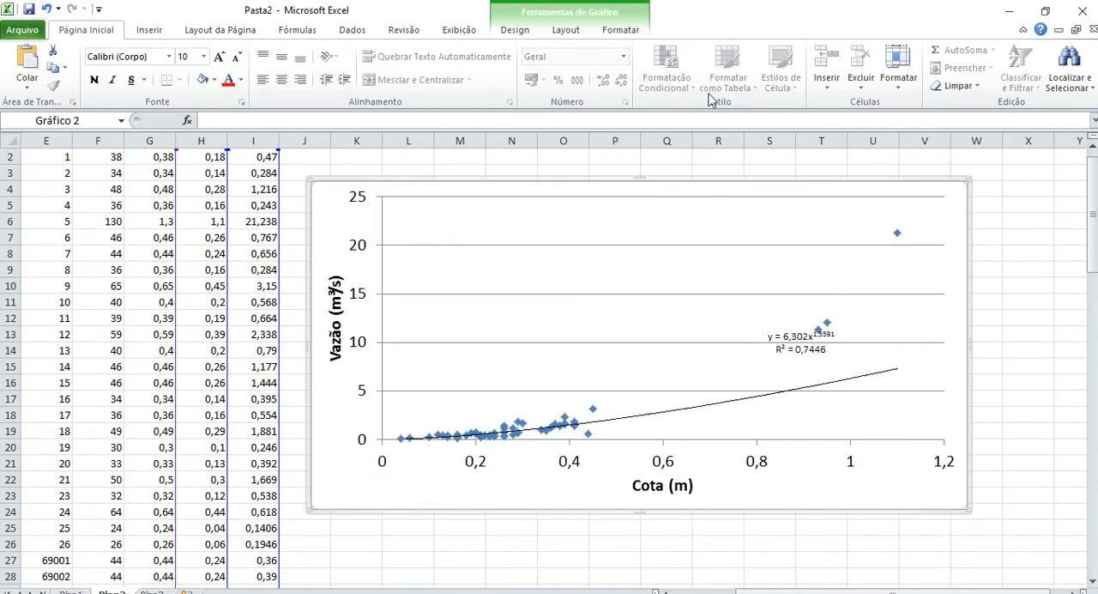
{"action": "left_click", "coordinate": [1091, 151]}
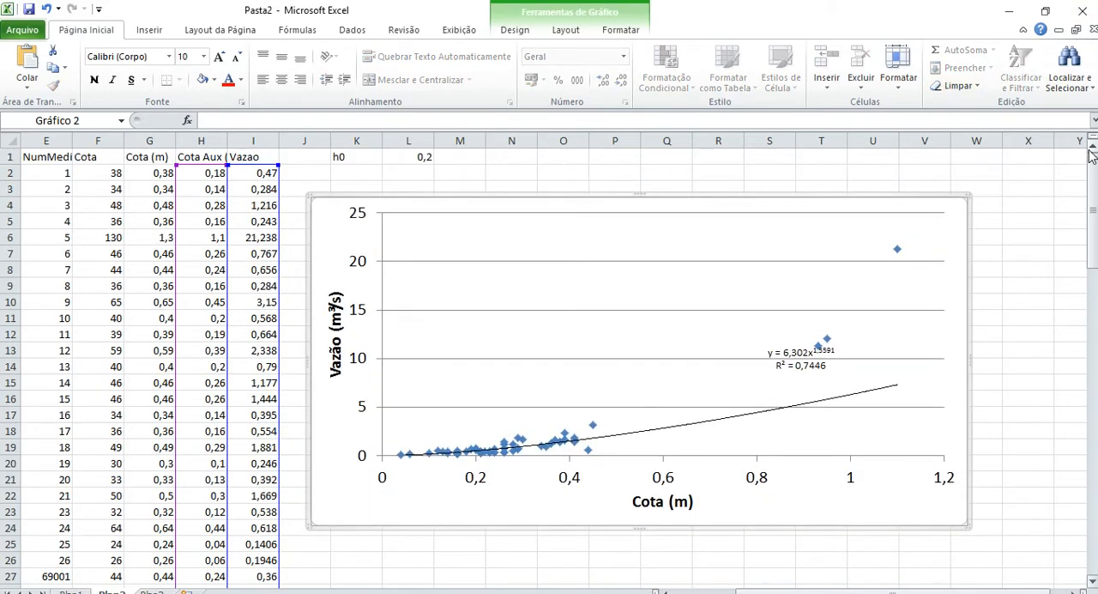
{"action": "scroll", "coordinate": [1091, 156], "scroll_direction": "up", "scroll_amount": 1}
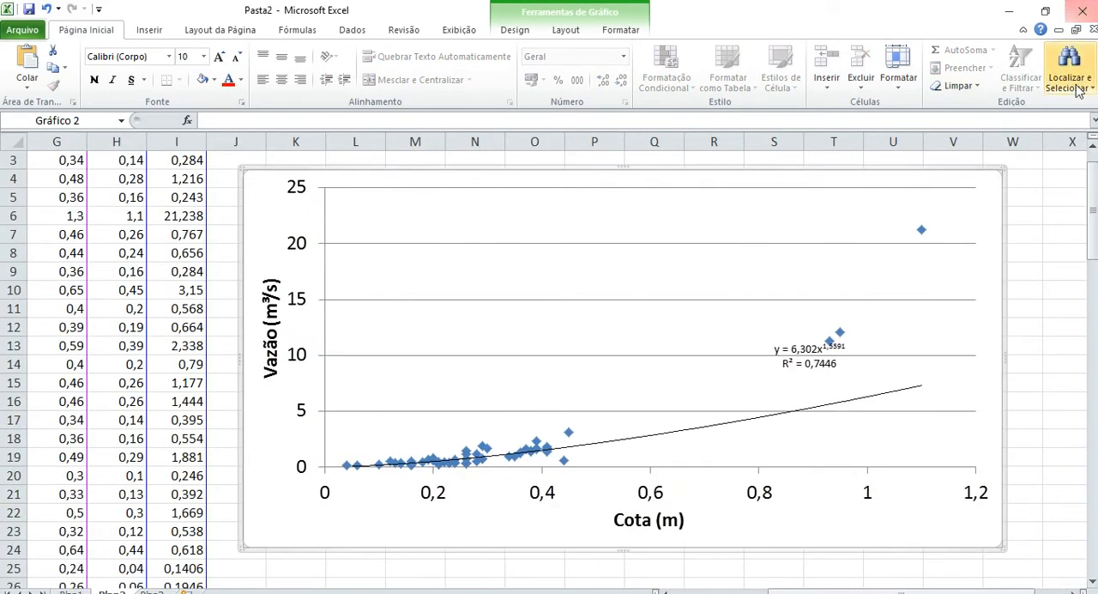
{"action": "left_click", "coordinate": [1093, 147]}
{"action": "left_click", "coordinate": [1093, 148]}
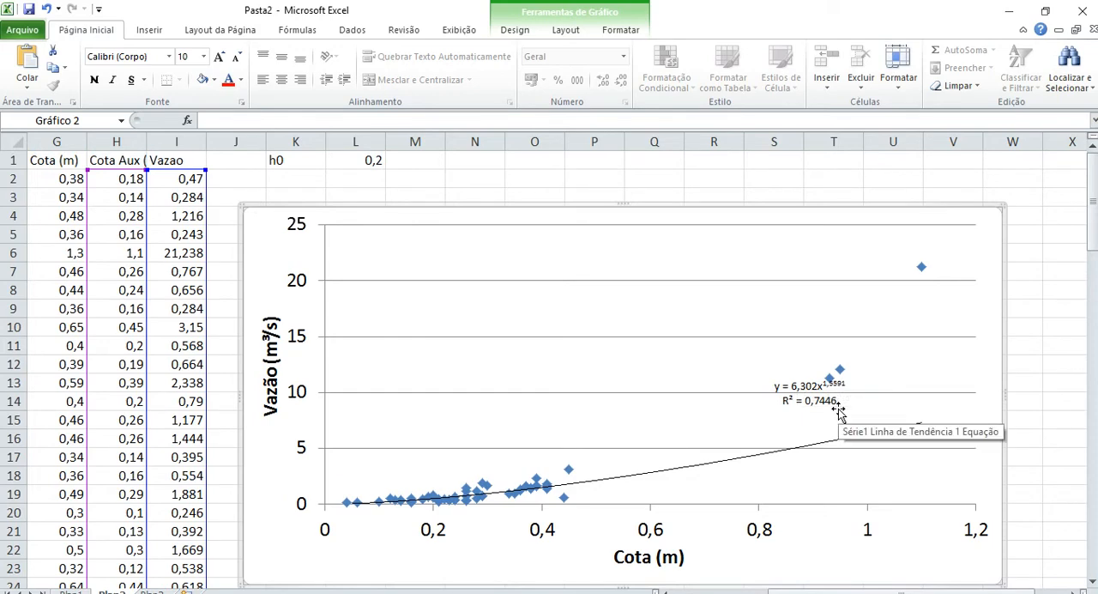
Try h0 values of 0,1 and 0 in cell L1.
{"action": "left_click", "coordinate": [372, 160]}
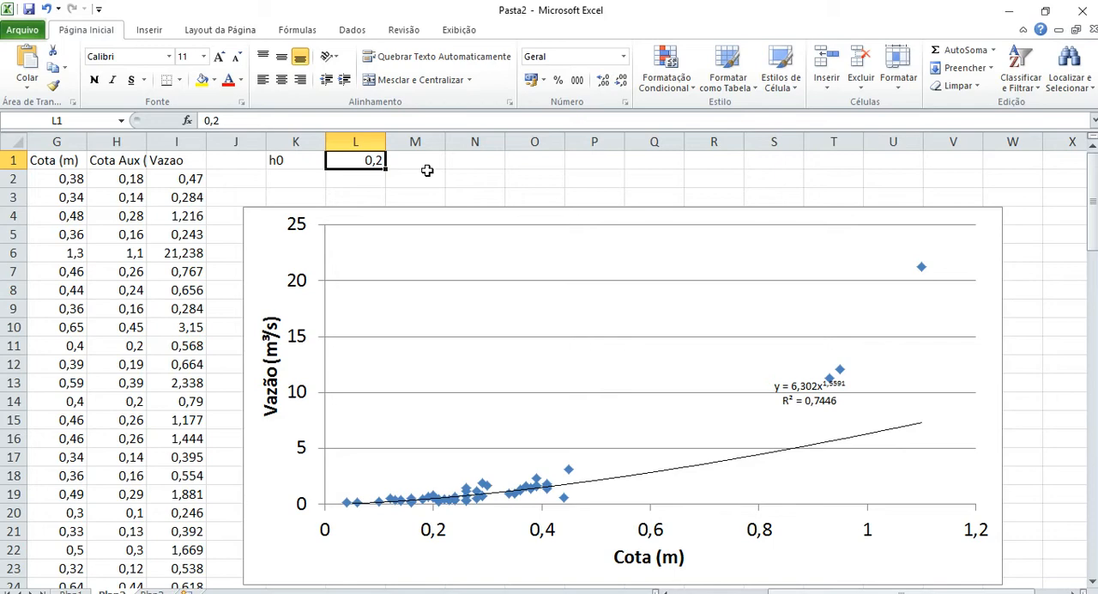
{"action": "type", "text": "0,1"}
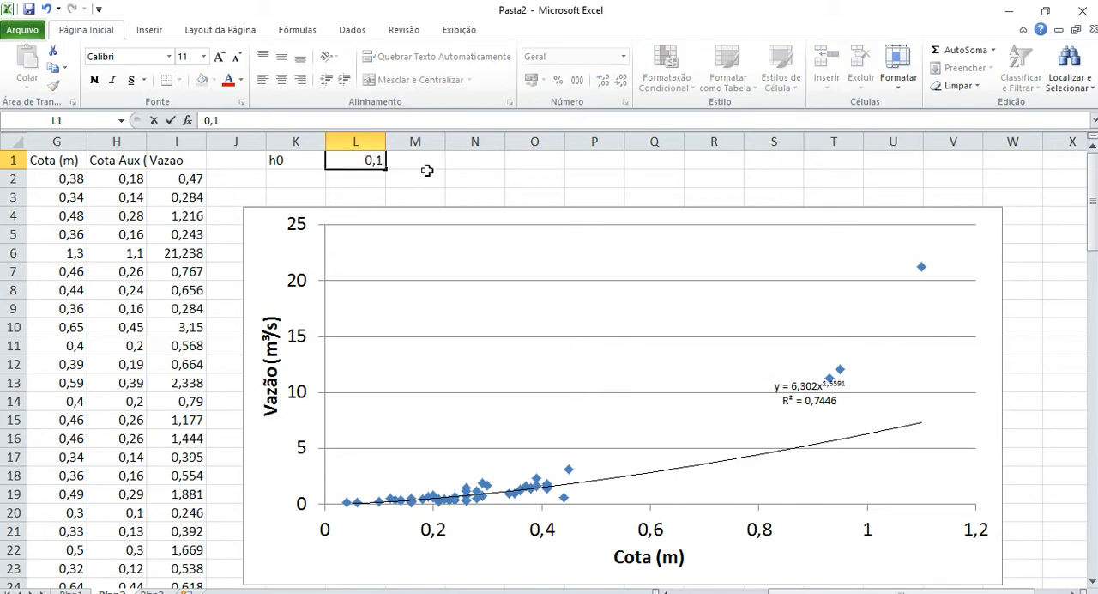
{"action": "key", "text": "Return"}
{"action": "key", "text": "Up"}
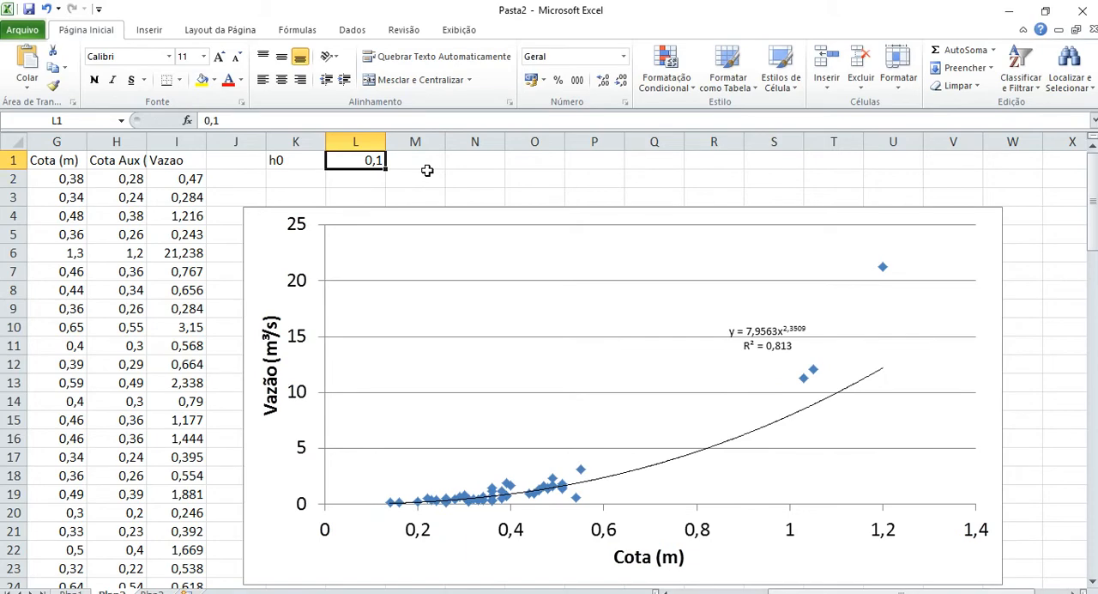
{"action": "type", "text": "0"}
{"action": "key", "text": "Return"}
{"action": "key", "text": "Up"}
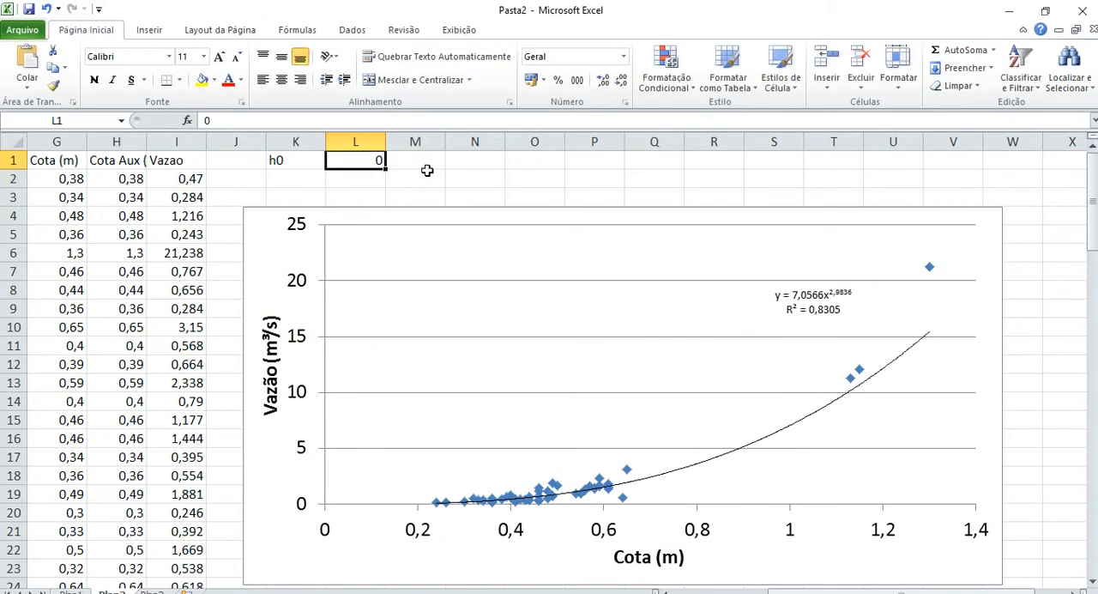
Set the trial h0 value in cell L1 to -0,1.
{"action": "type", "text": "-0,1"}
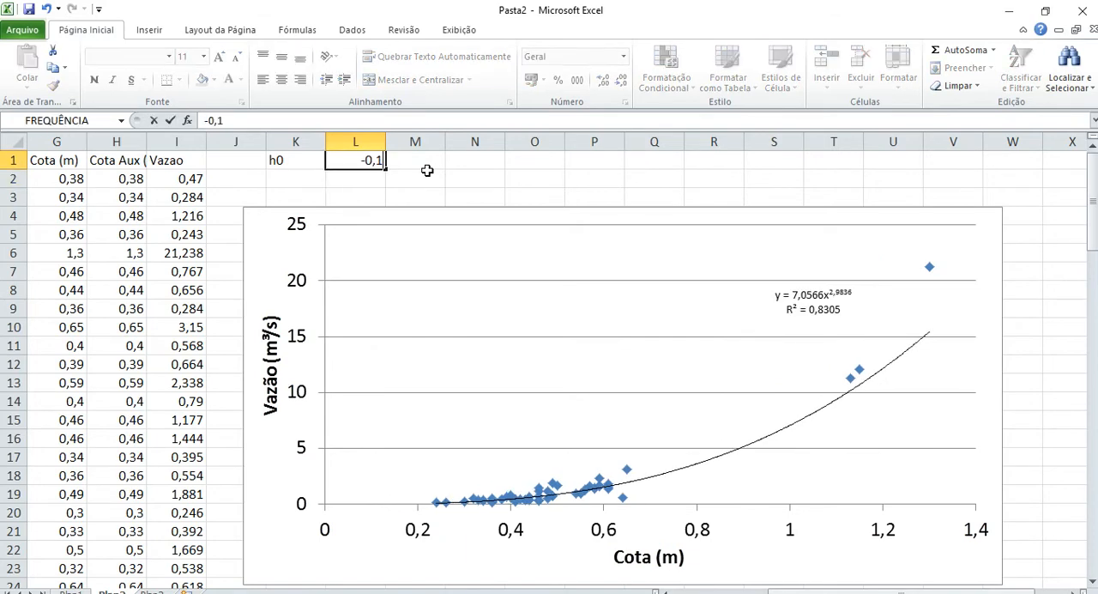
{"action": "key", "text": "Return"}
{"action": "key", "text": "Up"}
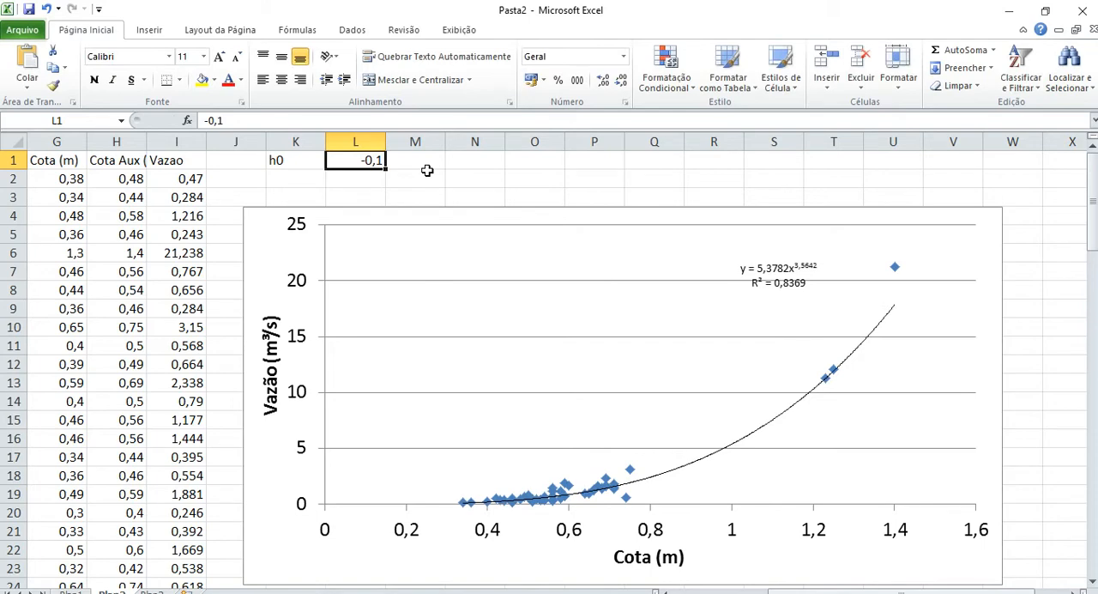
Try h0 values of -0,15 and -0,2 in cell L1.
{"action": "key", "text": "BackSpace"}
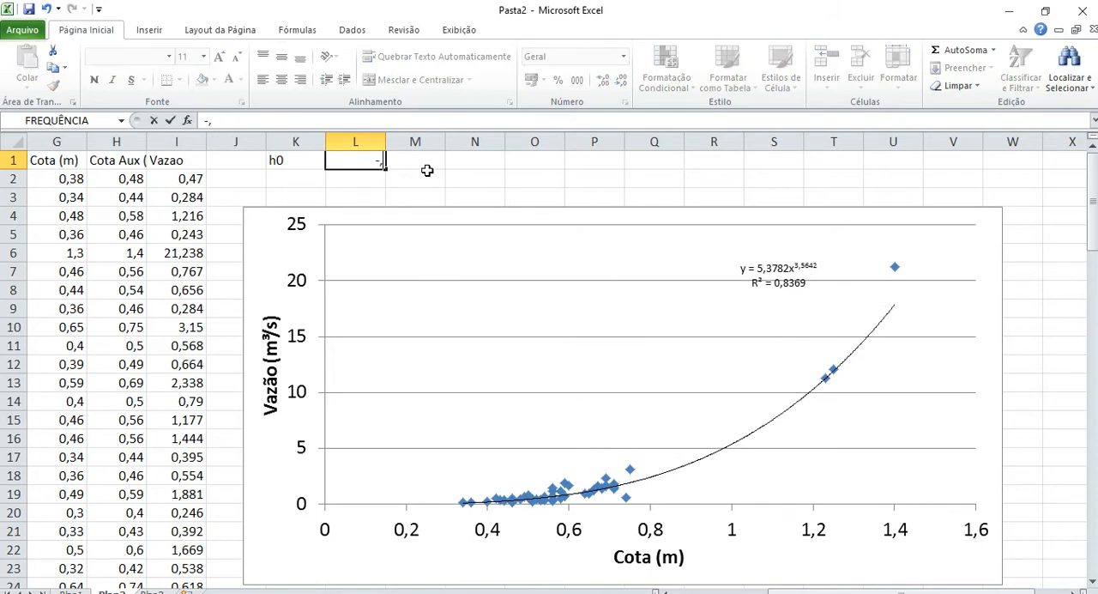
{"action": "type", "text": "-,15"}
{"action": "key", "text": "Return"}
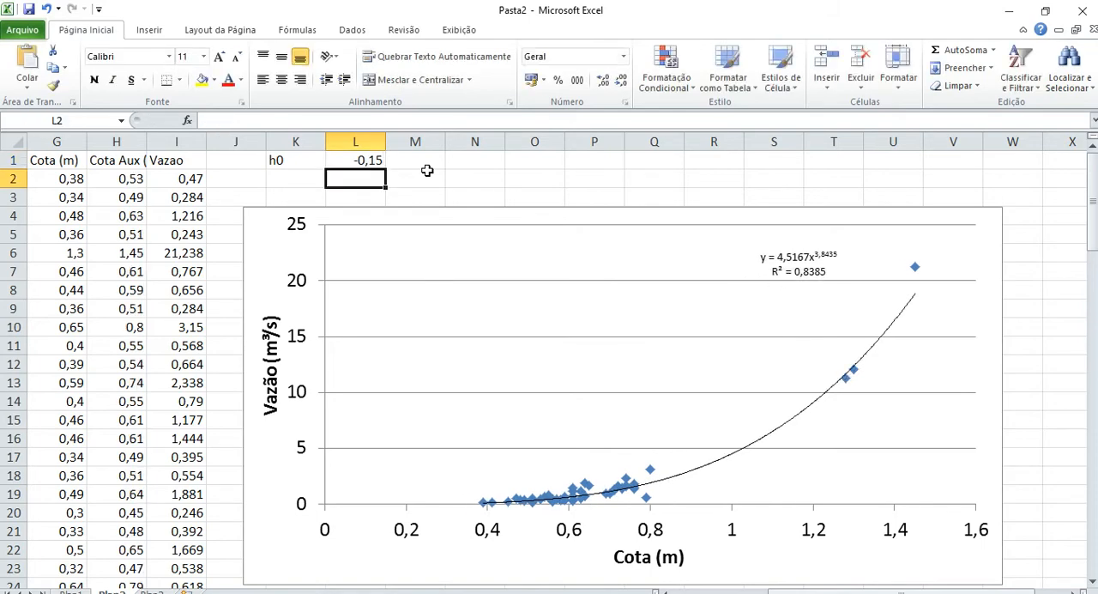
{"action": "key", "text": "Up"}
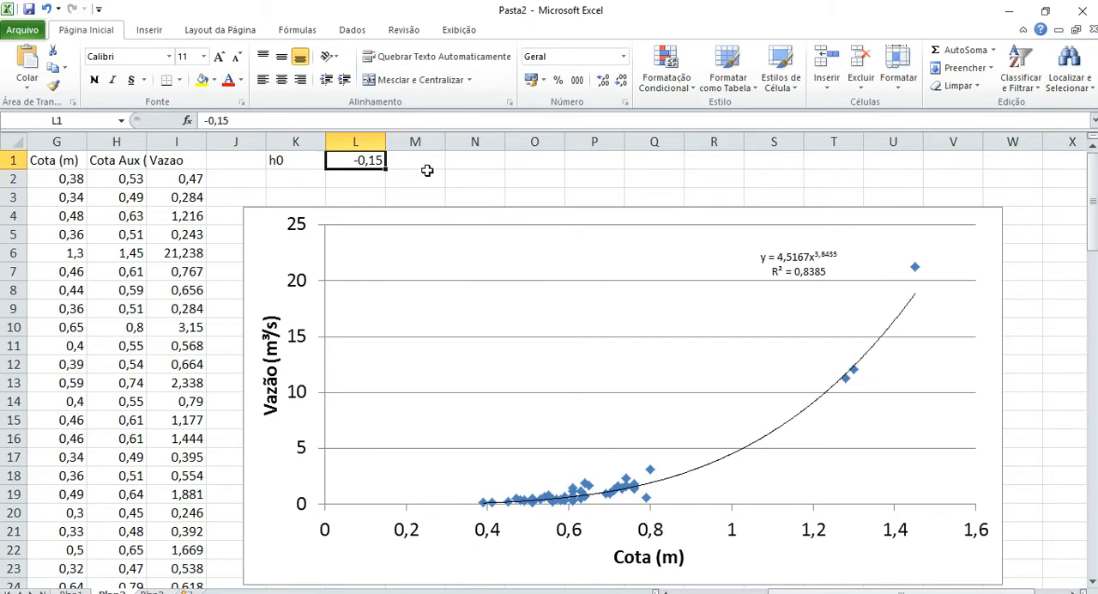
{"action": "key", "text": "BackSpace"}
{"action": "type", "text": "-,2"}
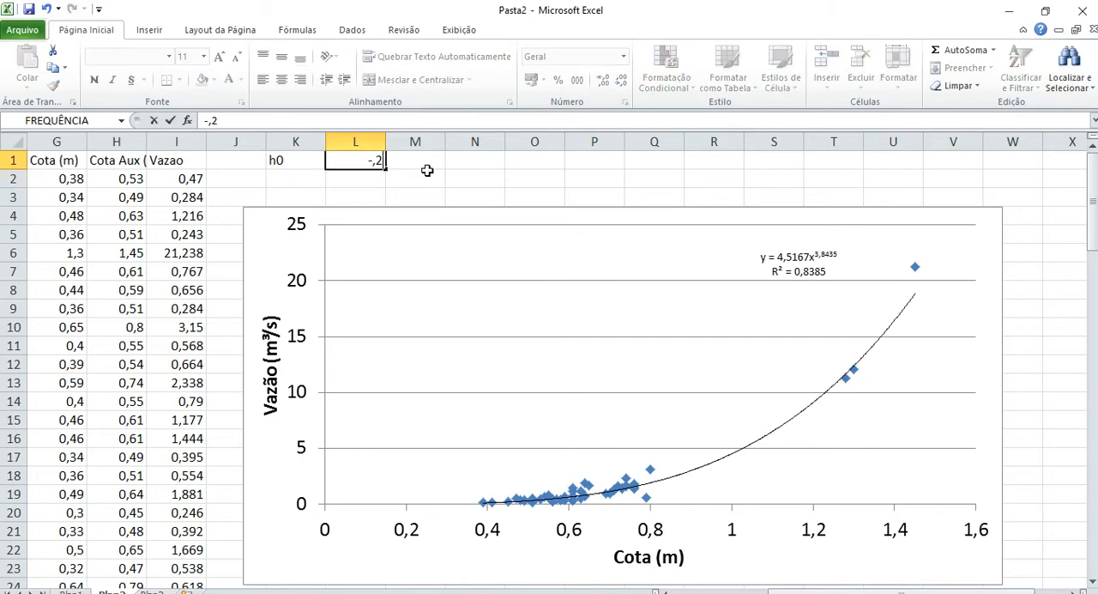
{"action": "key", "text": "Return"}
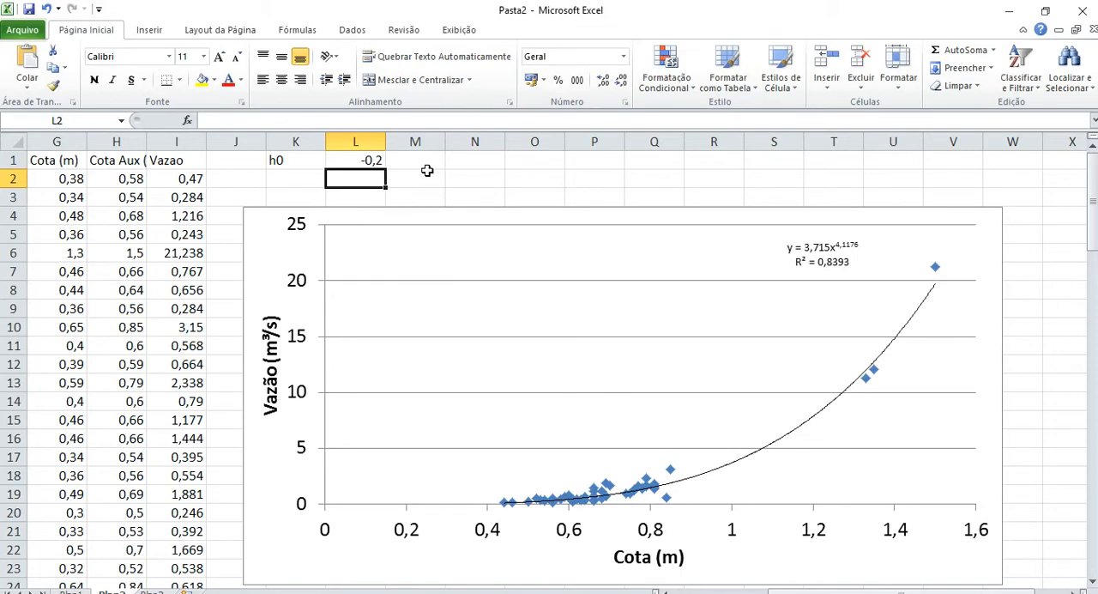
Try an h0 value of -0,025 in cell L1.
{"action": "key", "text": "Up"}
{"action": "key", "text": "BackSpace"}
{"action": "type", "text": "-0,02"}
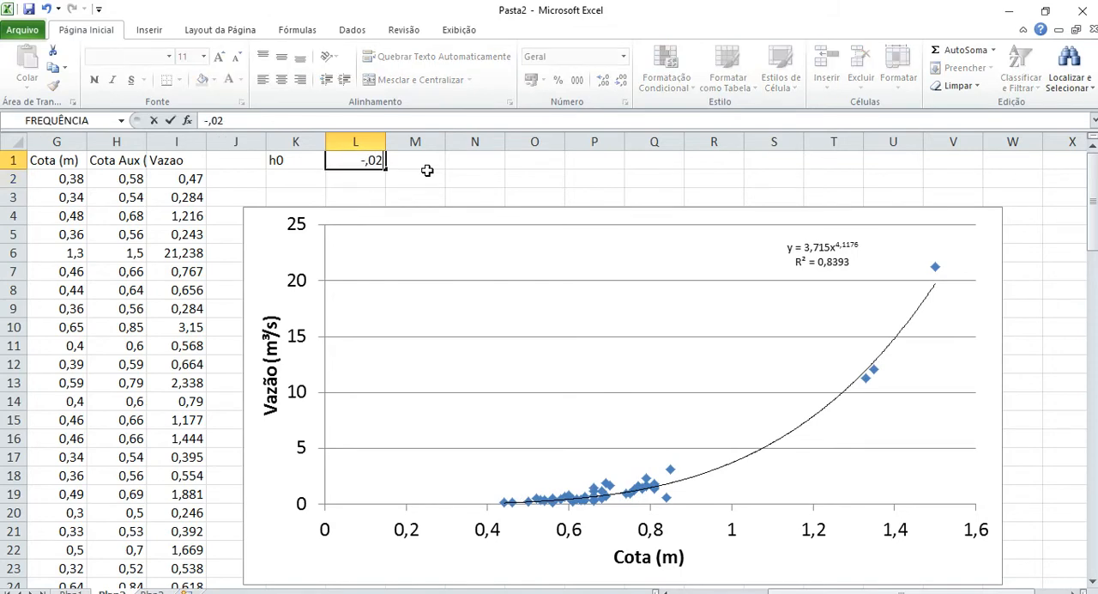
{"action": "type", "text": "5"}
{"action": "key", "text": "Return"}
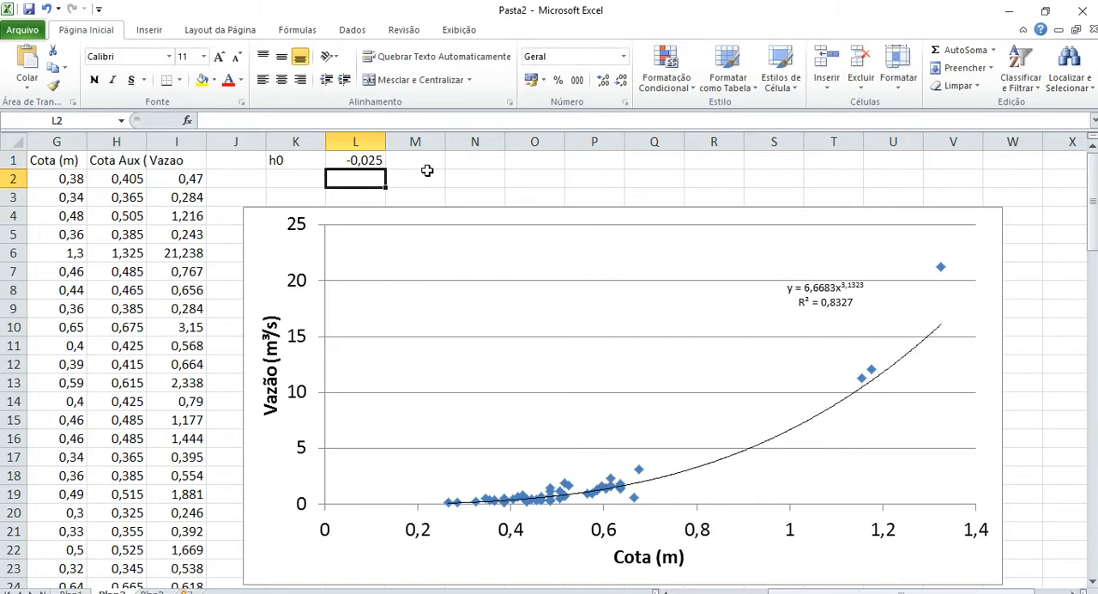
Replace the h0 value in cell L1 with -0,25.
{"action": "key", "text": "Up"}
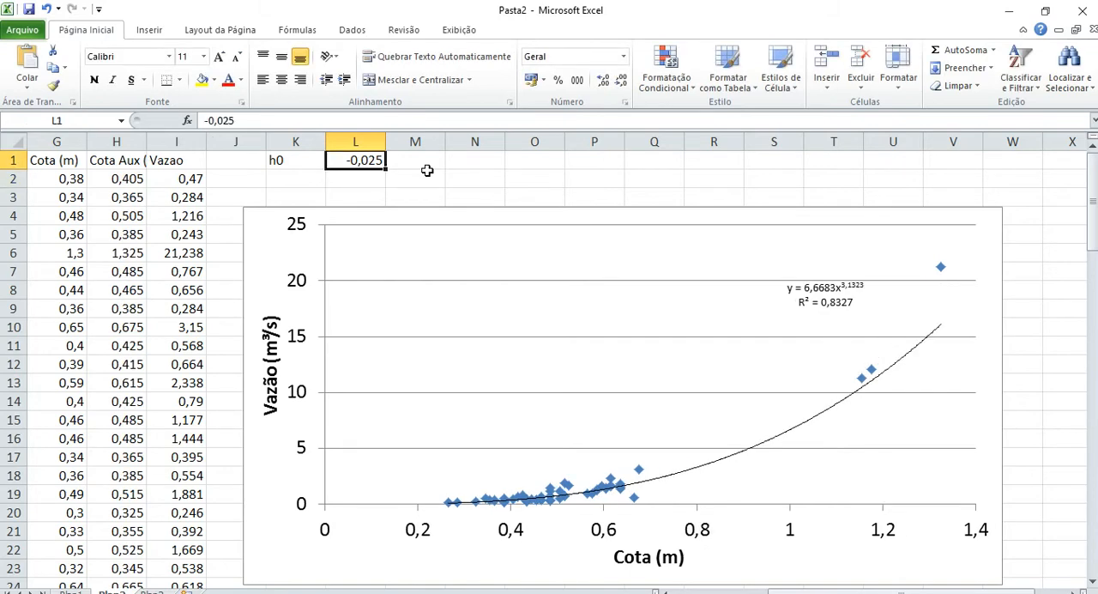
{"action": "type", "text": "-"}
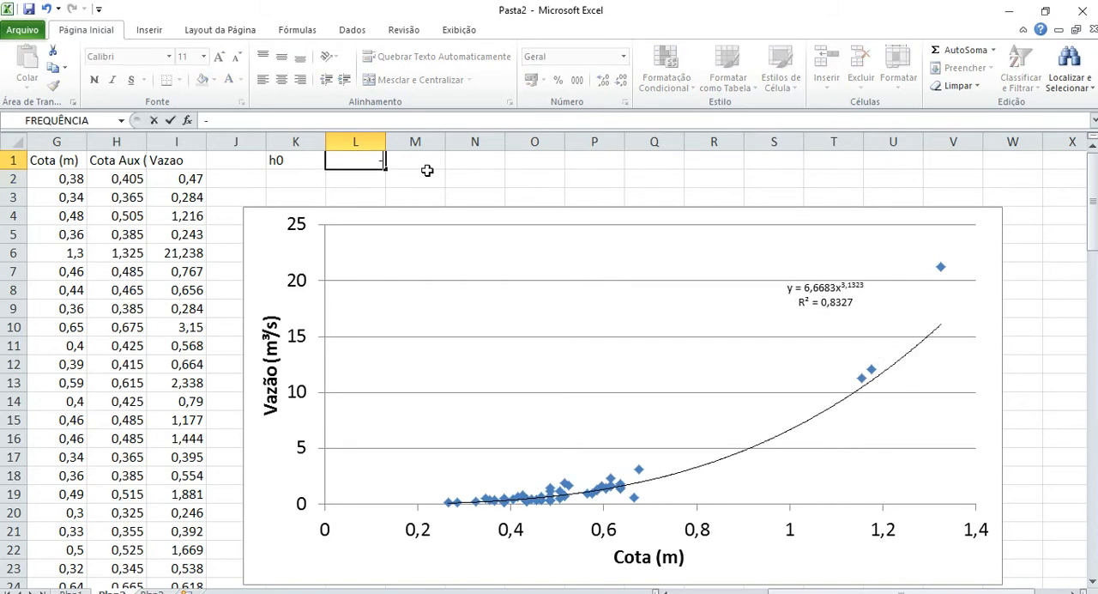
{"action": "type", "text": ",25"}
{"action": "key", "text": "Return"}
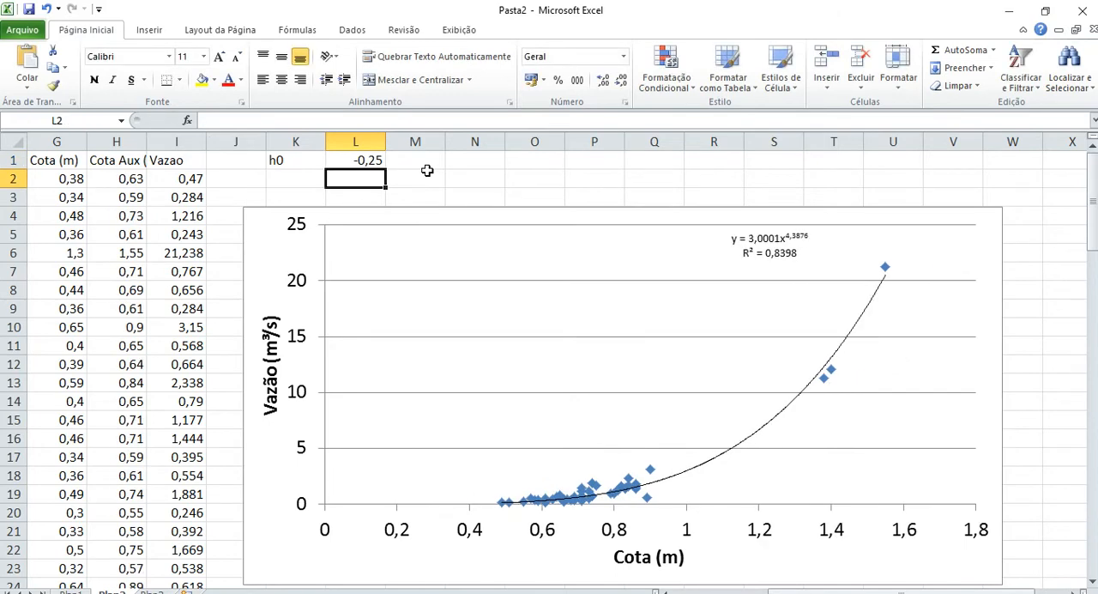
Test h0 values of -0,3 and -0,4 in cell L1.
{"action": "key", "text": "Up"}
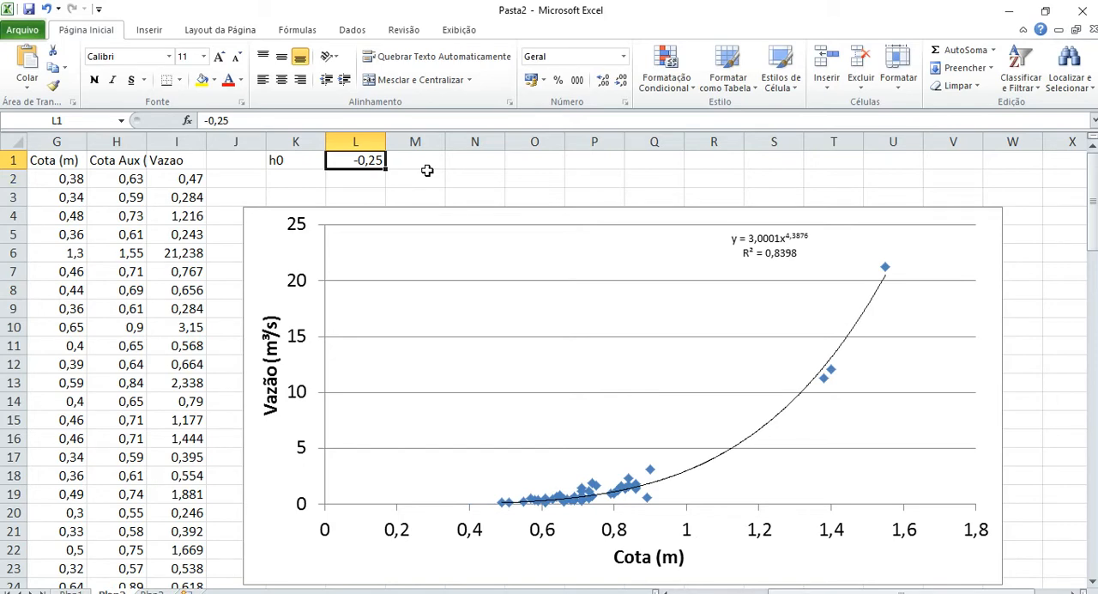
{"action": "type", "text": "-,3"}
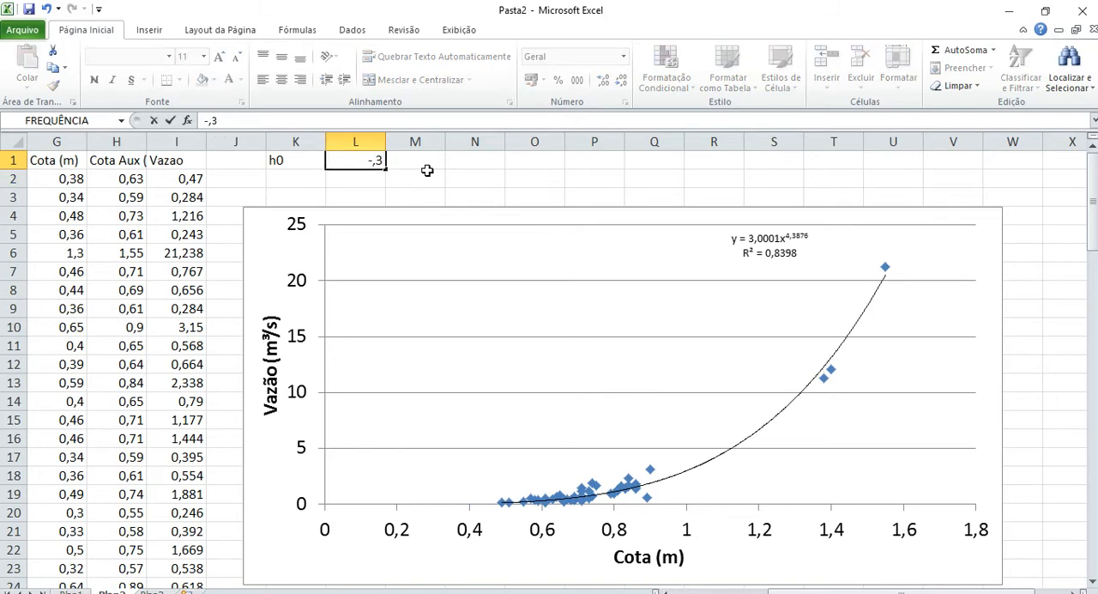
{"action": "key", "text": "Return"}
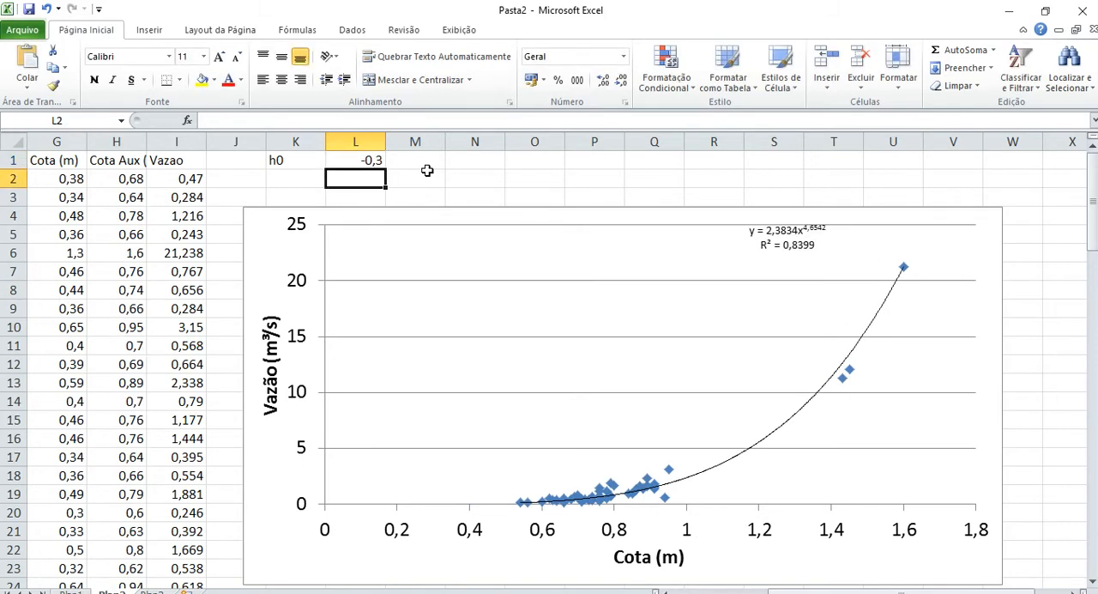
{"action": "key", "text": "Up"}
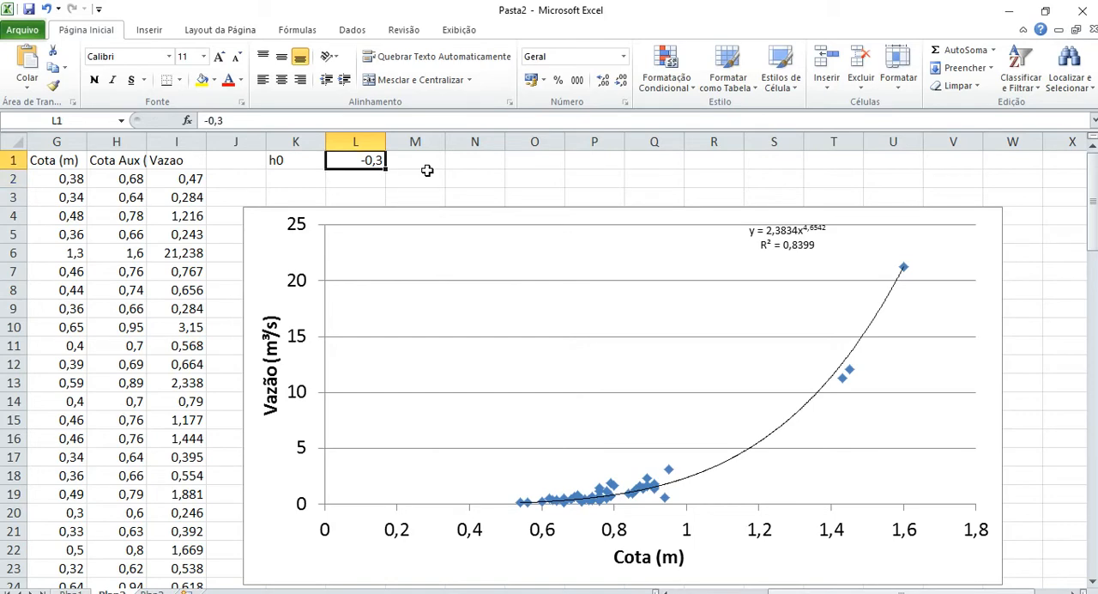
{"action": "type", "text": "-,4"}
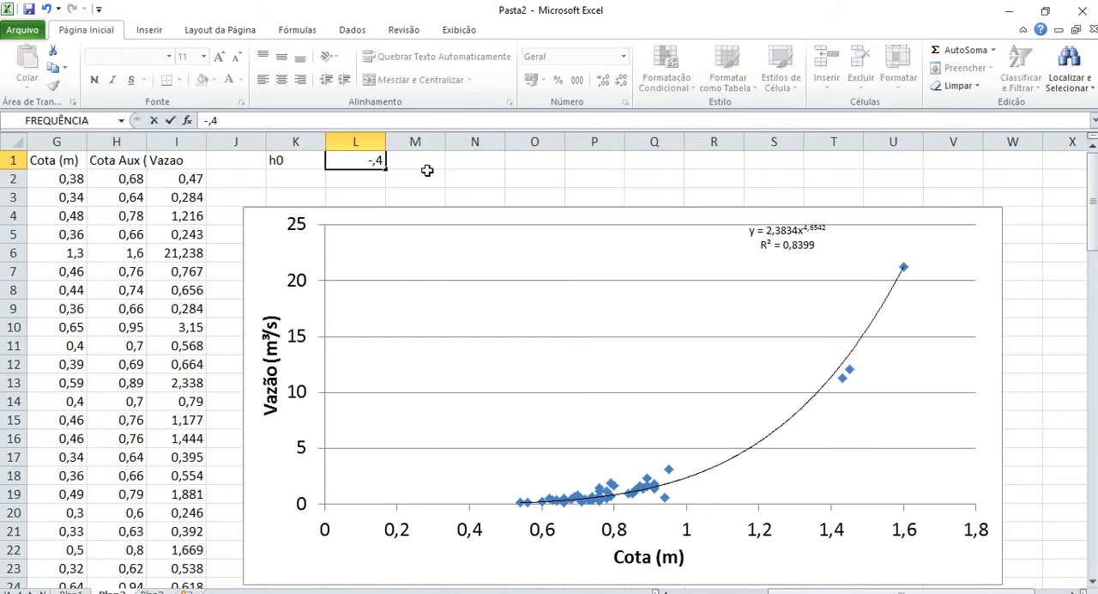
{"action": "key", "text": "Return"}
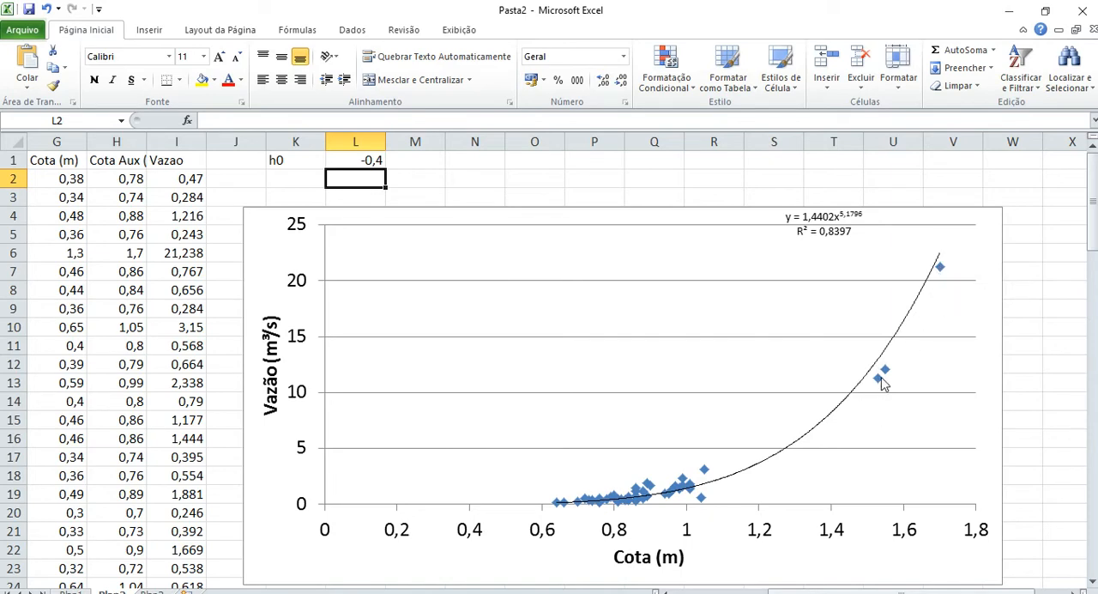
Put the trial h0 value in cell L1 back to -0,3.
{"action": "mouse_move", "coordinate": [883, 384]}
{"action": "key", "text": "Up"}
{"action": "type", "text": "-0,3"}
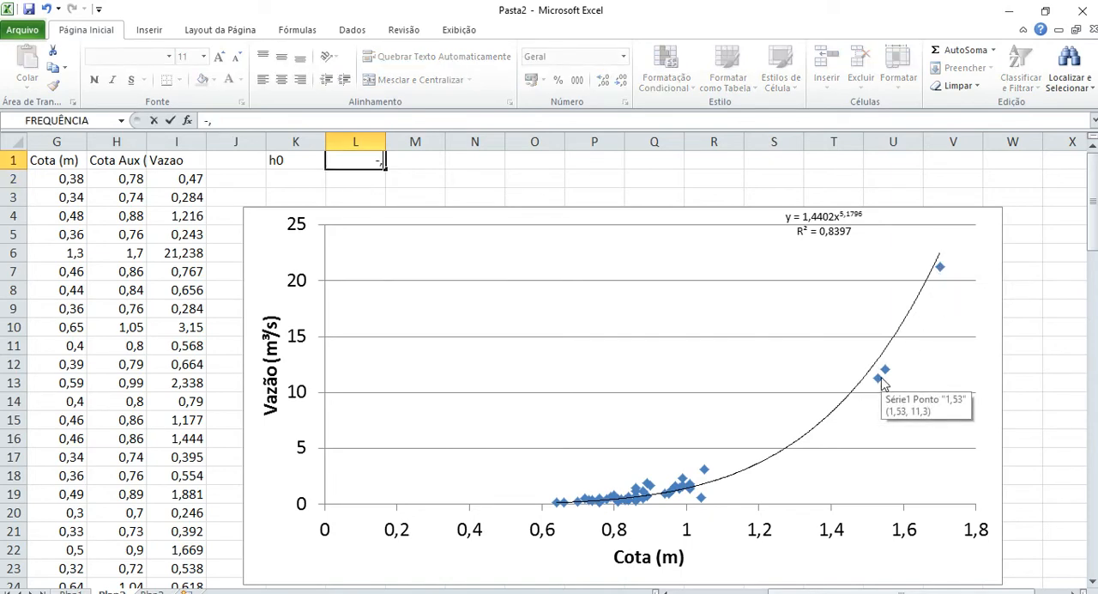
{"action": "key", "text": "Return"}
Set h0 in cell L1 to -0,25 and inspect the highest-flow point against the trendline.
{"action": "key", "text": "Up"}
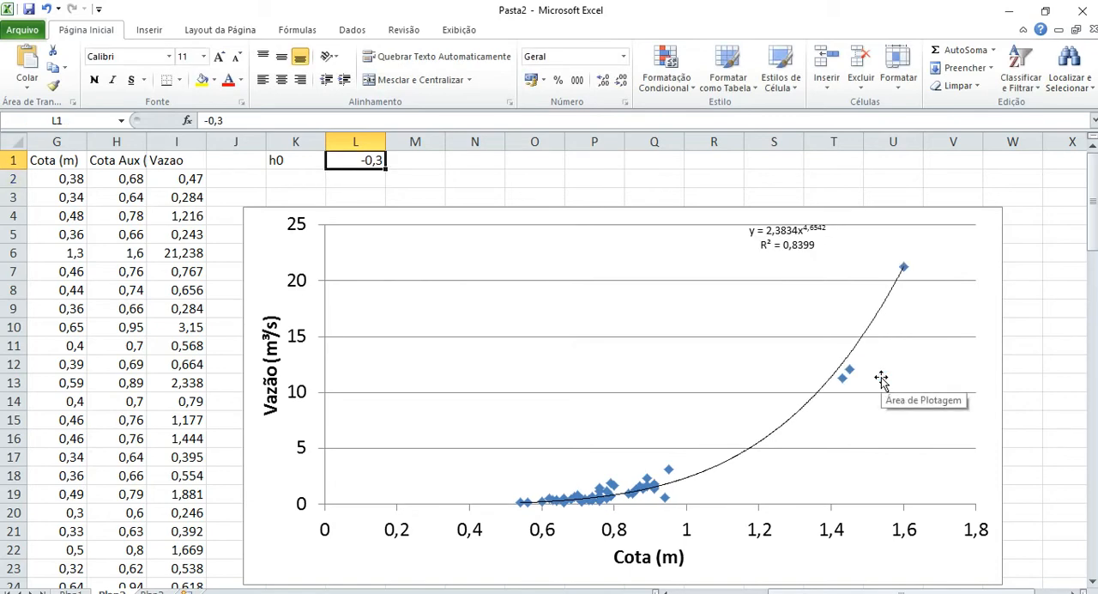
{"action": "type", "text": "-,25"}
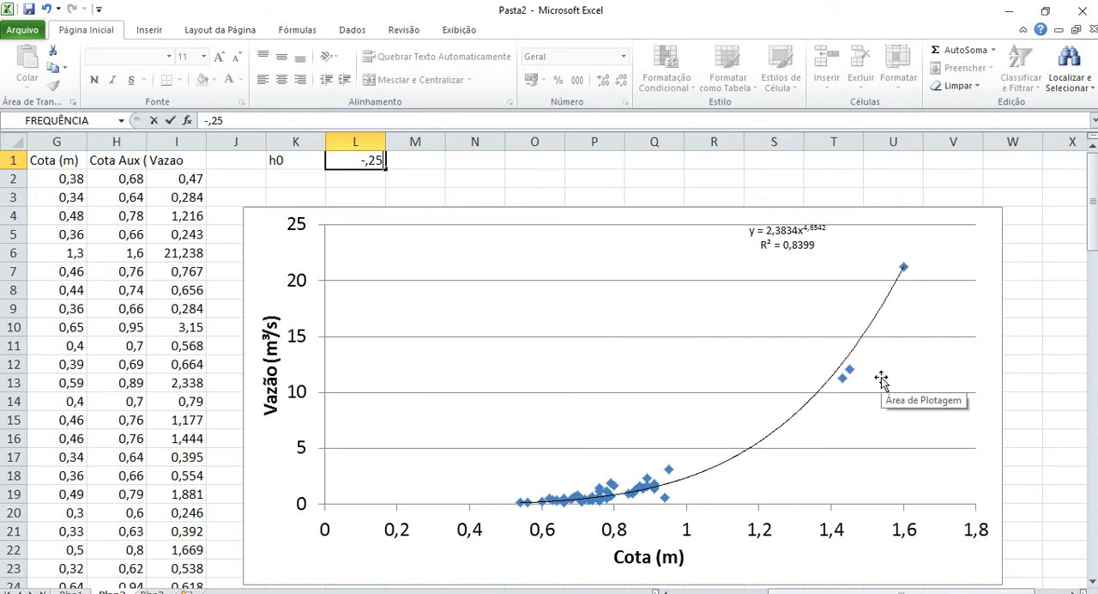
{"action": "key", "text": "Return"}
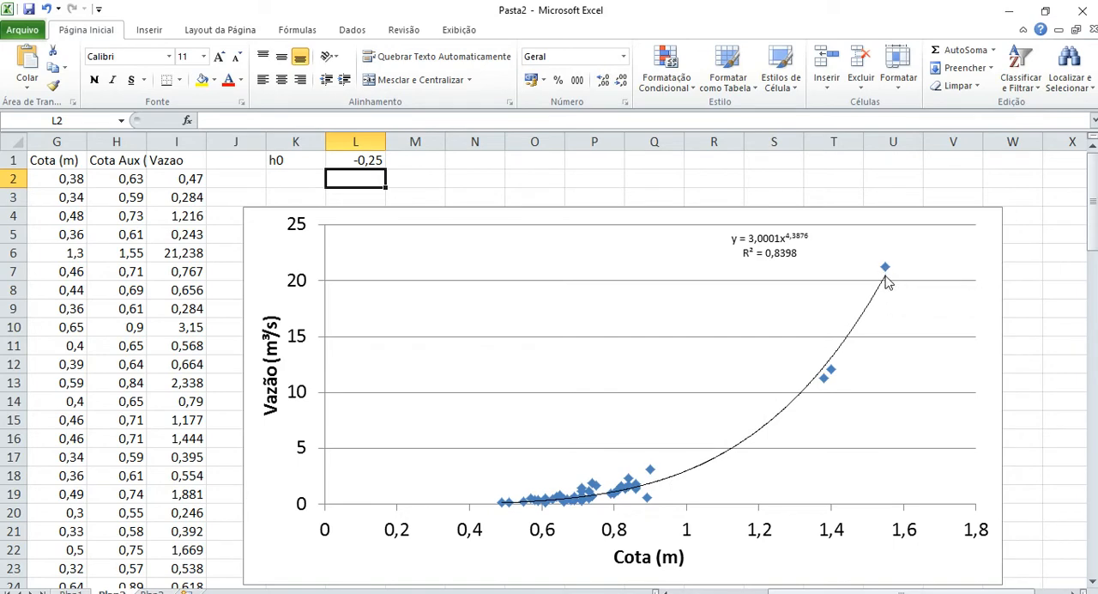
{"action": "mouse_move", "coordinate": [885, 276]}
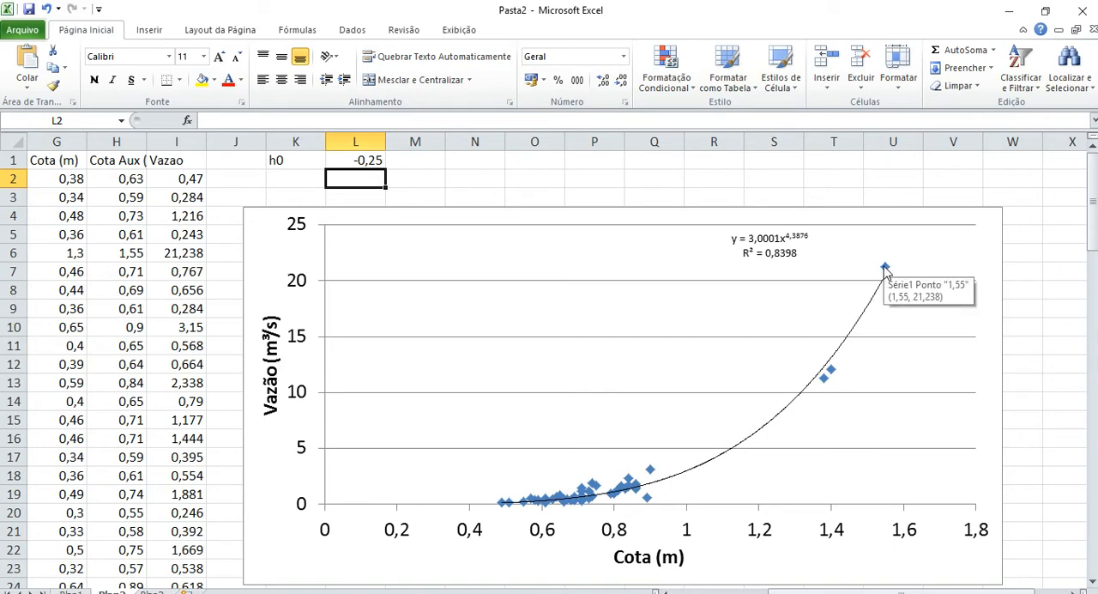
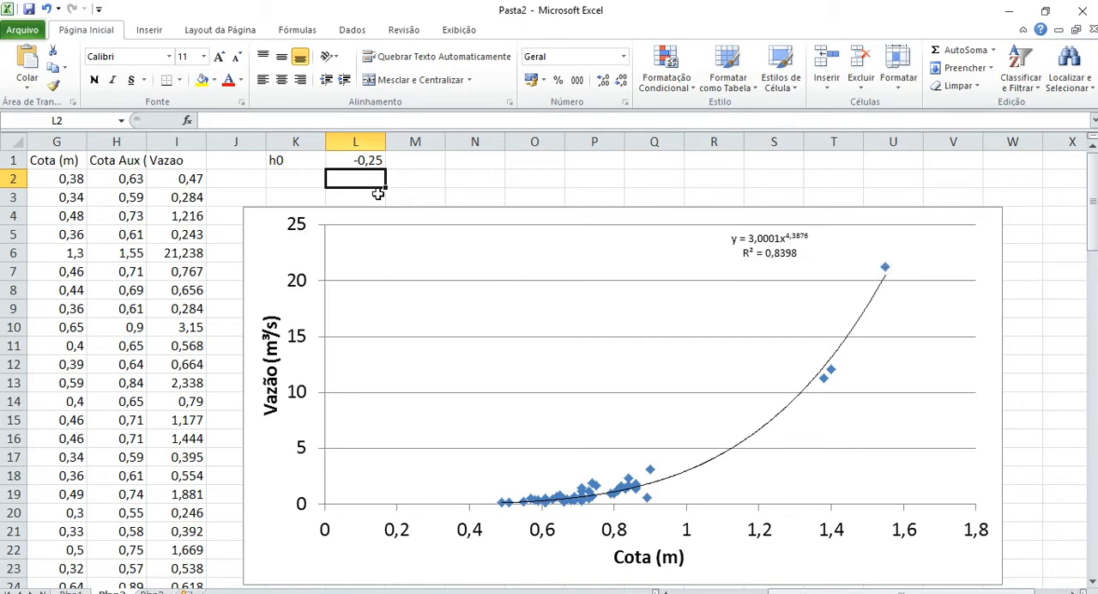
Write the fitted rating curve equation Q=3.(h-h0)^4,3876 as text in cell N2.
{"action": "double_click", "coordinate": [490, 178]}
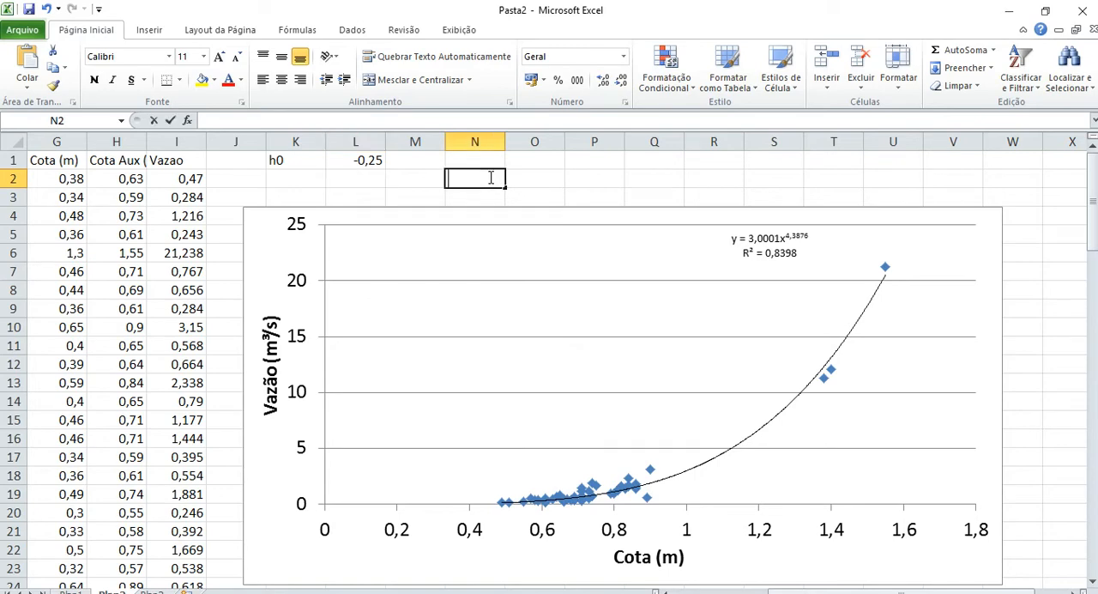
{"action": "key", "text": "Escape"}
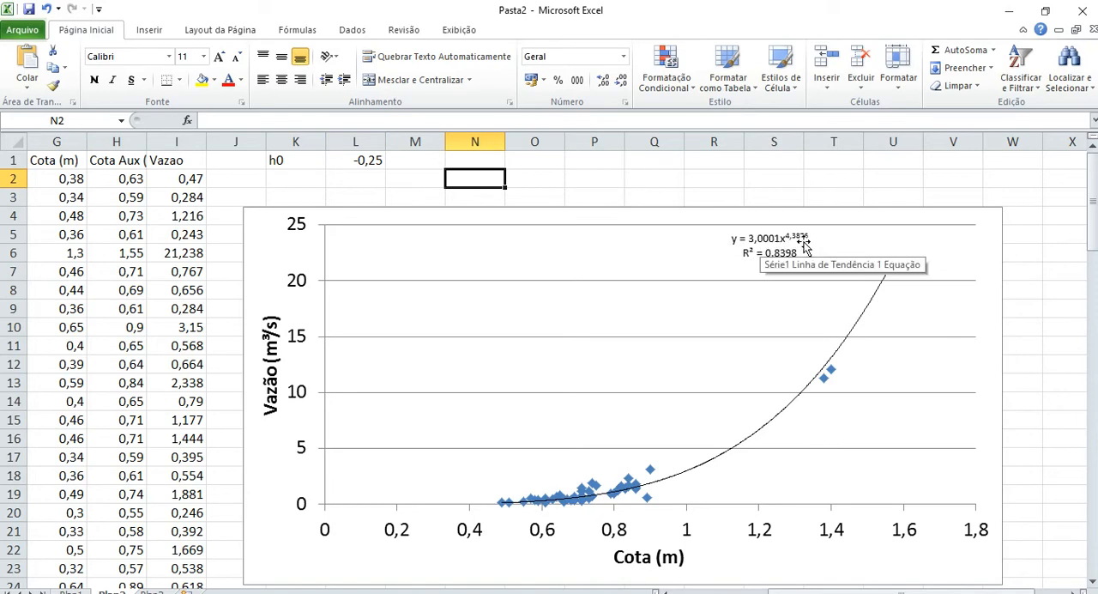
{"action": "type", "text": "="}
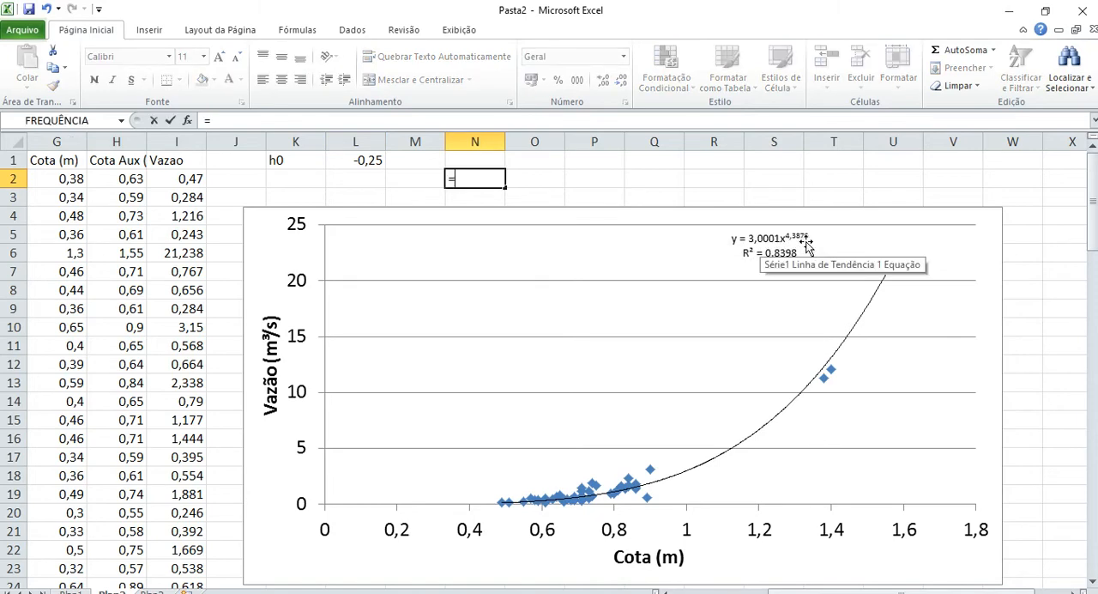
{"action": "key", "text": "Escape"}
{"action": "type", "text": "Q"}
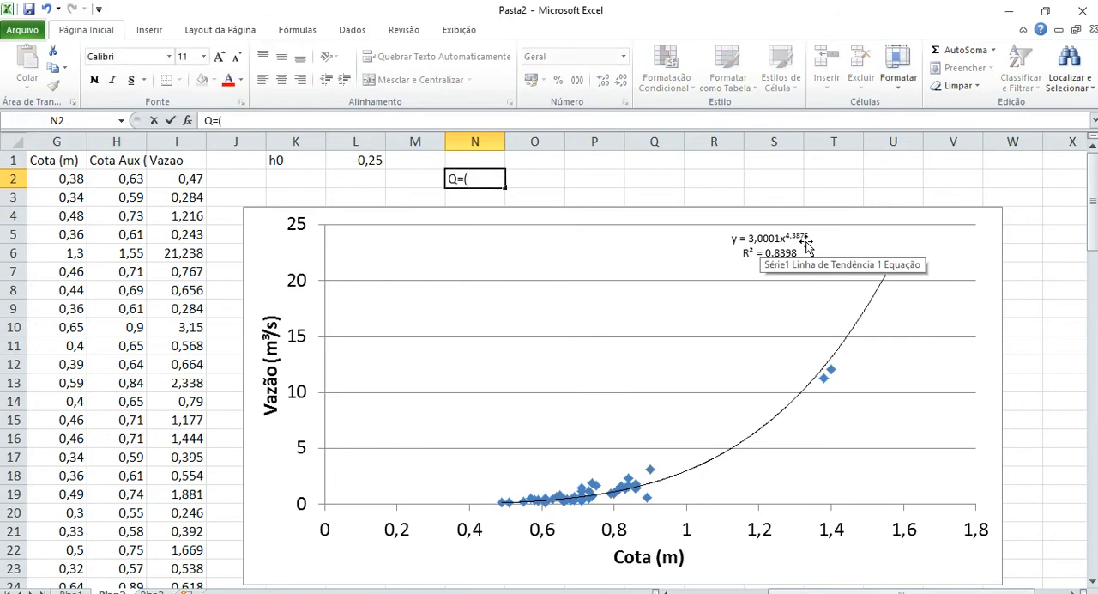
{"action": "type", "text": "=3.(h-h0)^"}
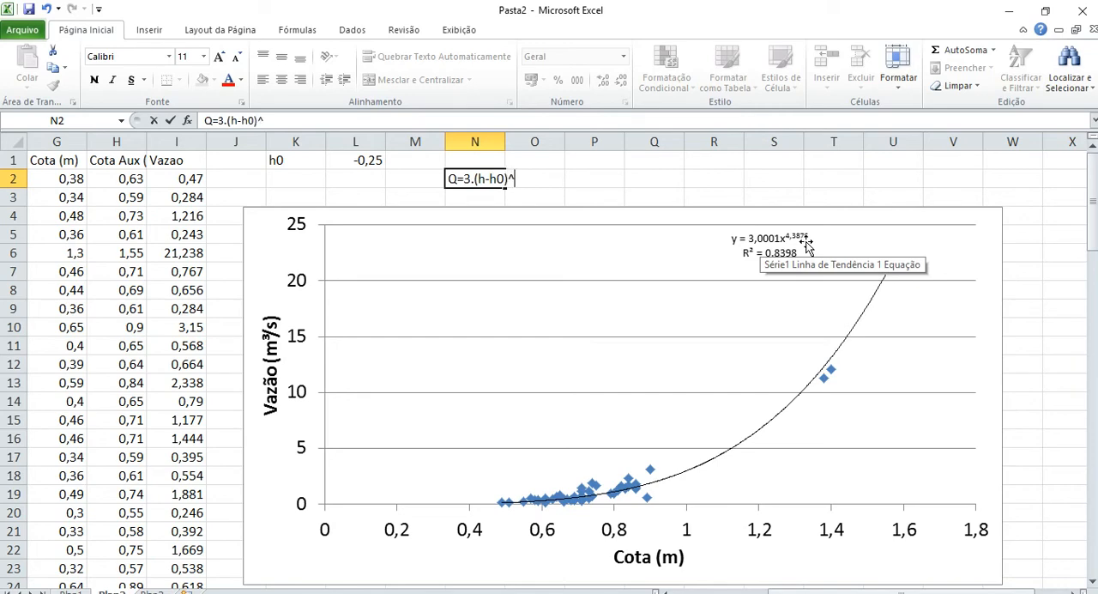
{"action": "type", "text": "4,3876"}
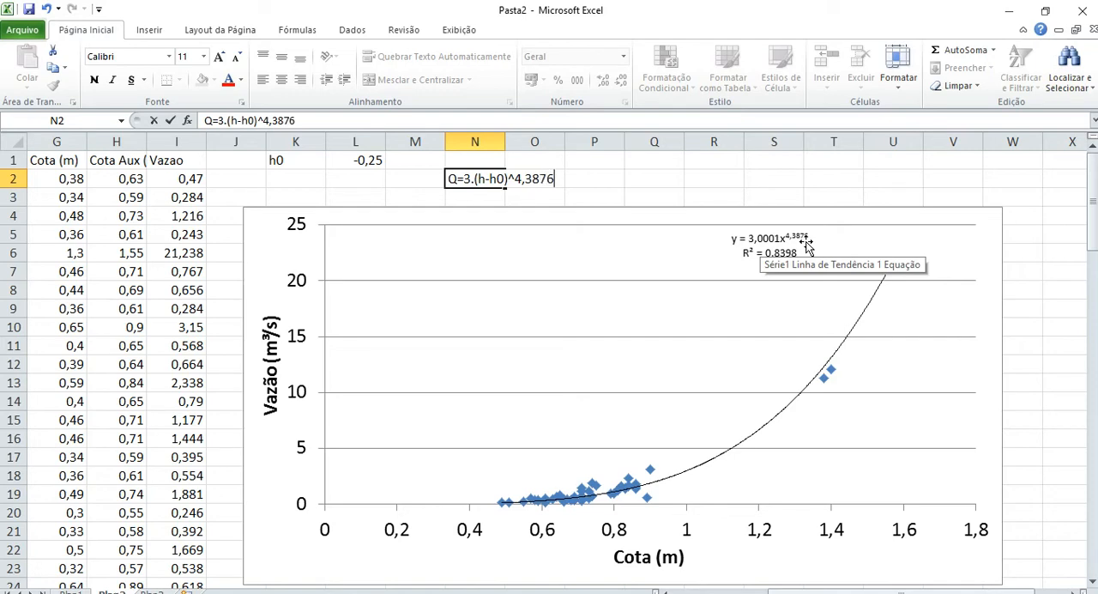
{"action": "key", "text": "Return"}
{"action": "key", "text": "Up"}
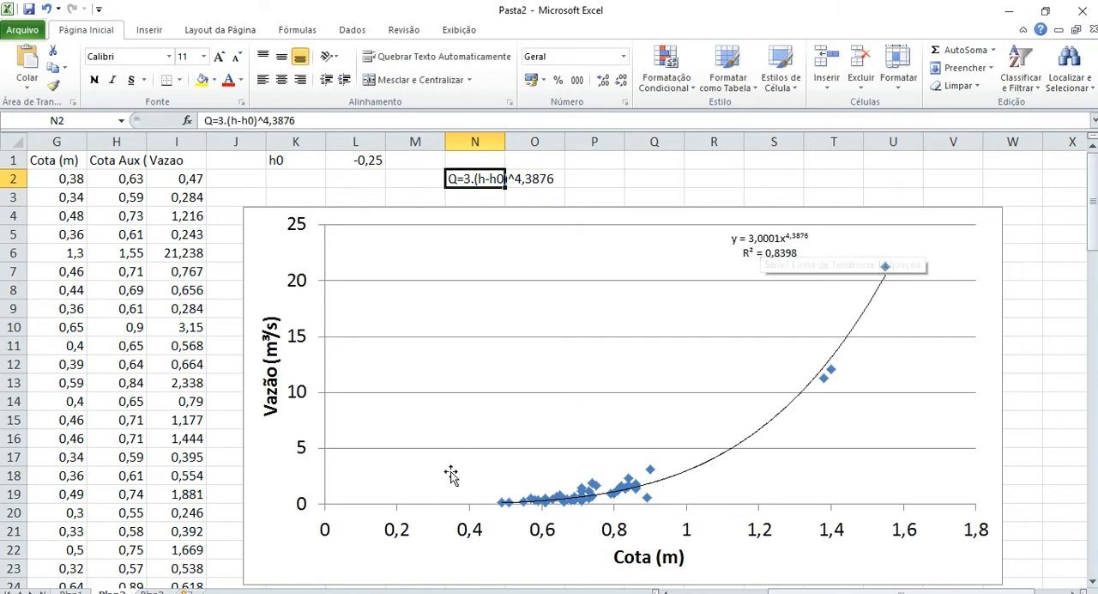
Format the ^4,3876 part of the equation text in cell N2 as superscript.
{"action": "left_click", "coordinate": [298, 121]}
{"action": "key", "text": "shift+Left"}
{"action": "key", "text": "shift+Left"}
{"action": "key", "text": "shift+Left"}
{"action": "key", "text": "shift+Left"}
{"action": "key", "text": "shift+Left"}
{"action": "key", "text": "shift+Left"}
{"action": "key", "text": "shift+Left"}
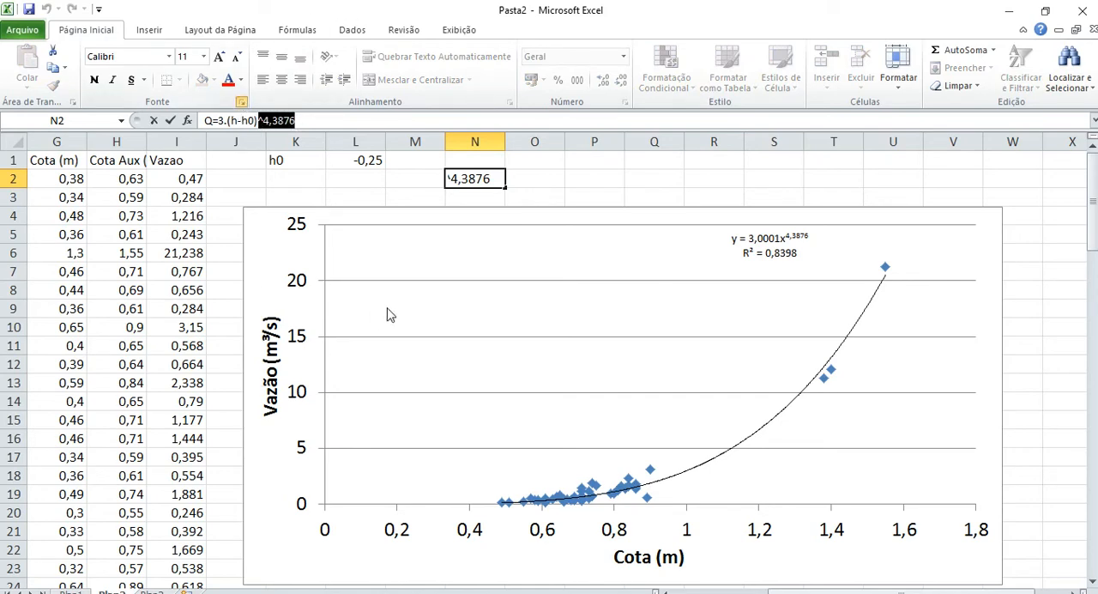
{"action": "key", "text": "ctrl+1"}
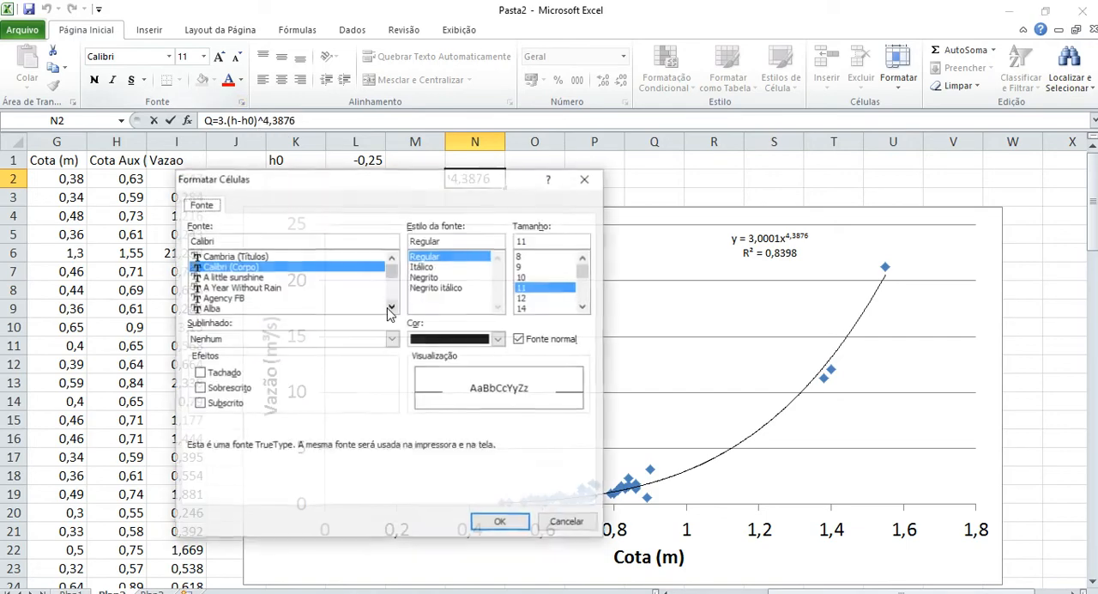
{"action": "left_click", "coordinate": [235, 390]}
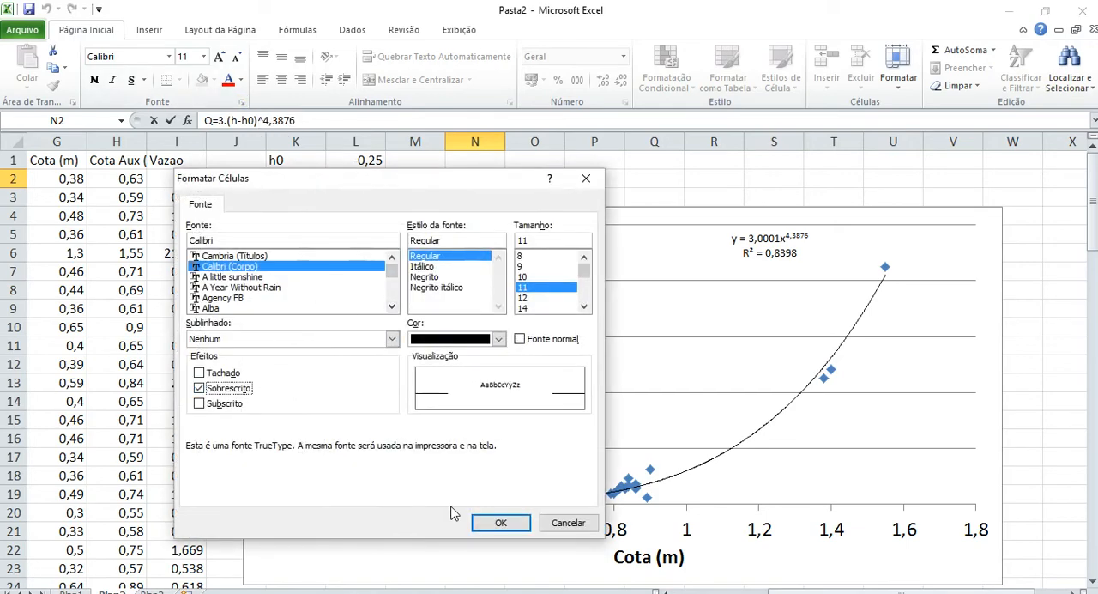
{"action": "left_click", "coordinate": [501, 523]}
{"action": "key", "text": "ctrl+Return"}
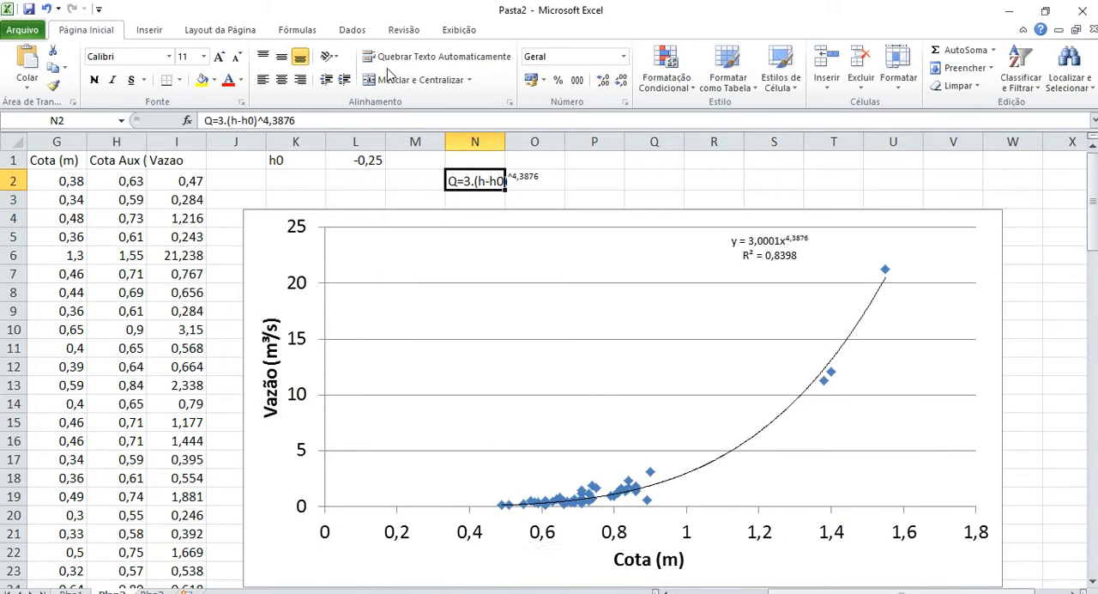
Remove the caret before the exponent 4,3876 in the equation text in cell N2.
{"action": "left_click", "coordinate": [264, 120]}
{"action": "key", "text": "BackSpace"}
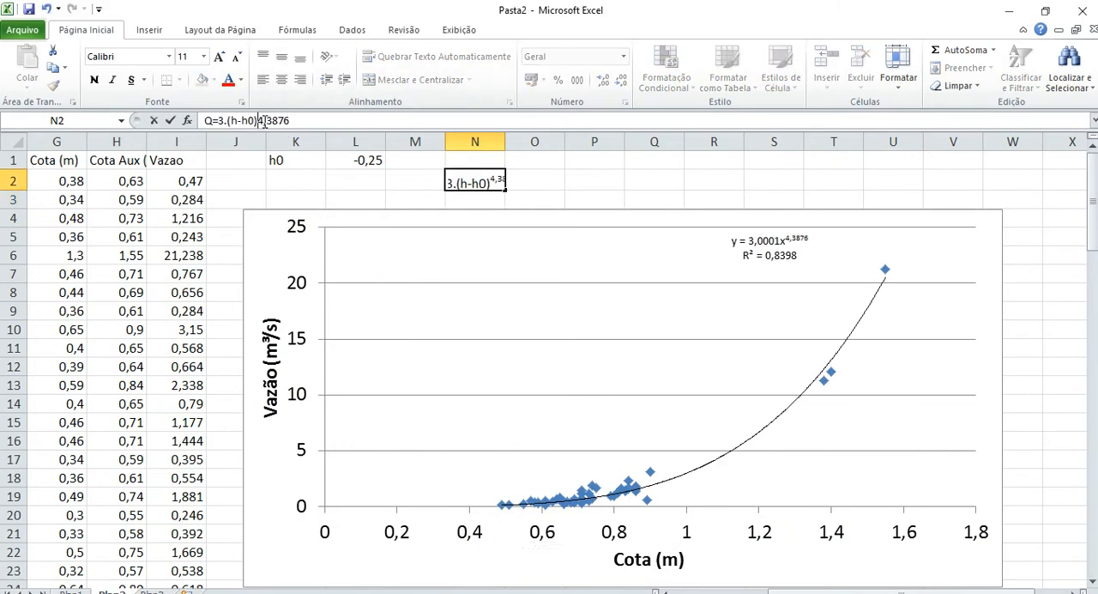
{"action": "key", "text": "ctrl+Return"}
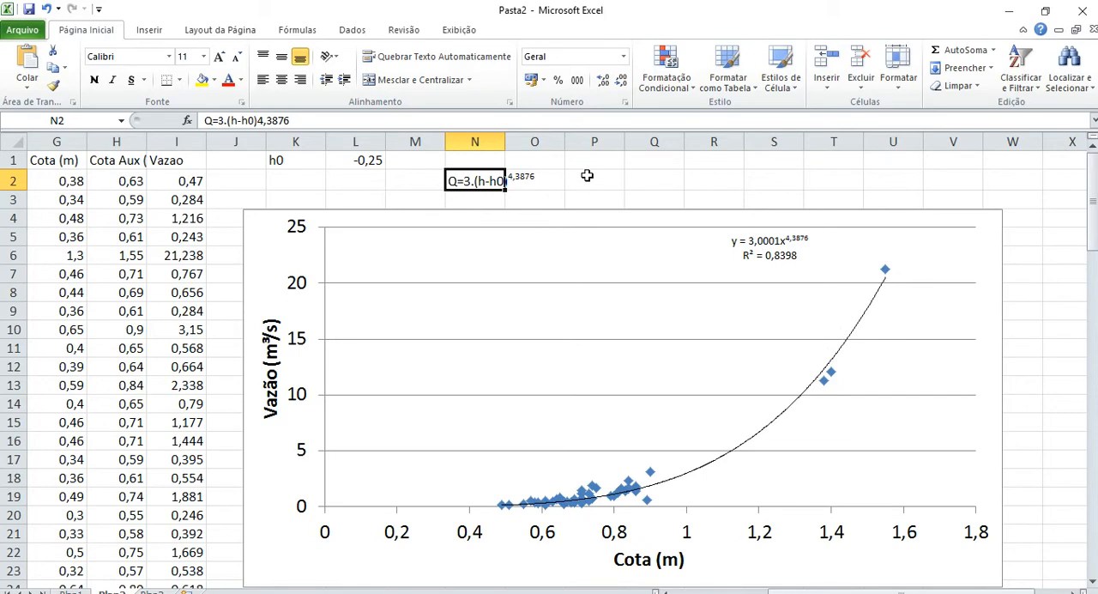
{"action": "left_click", "coordinate": [587, 175]}
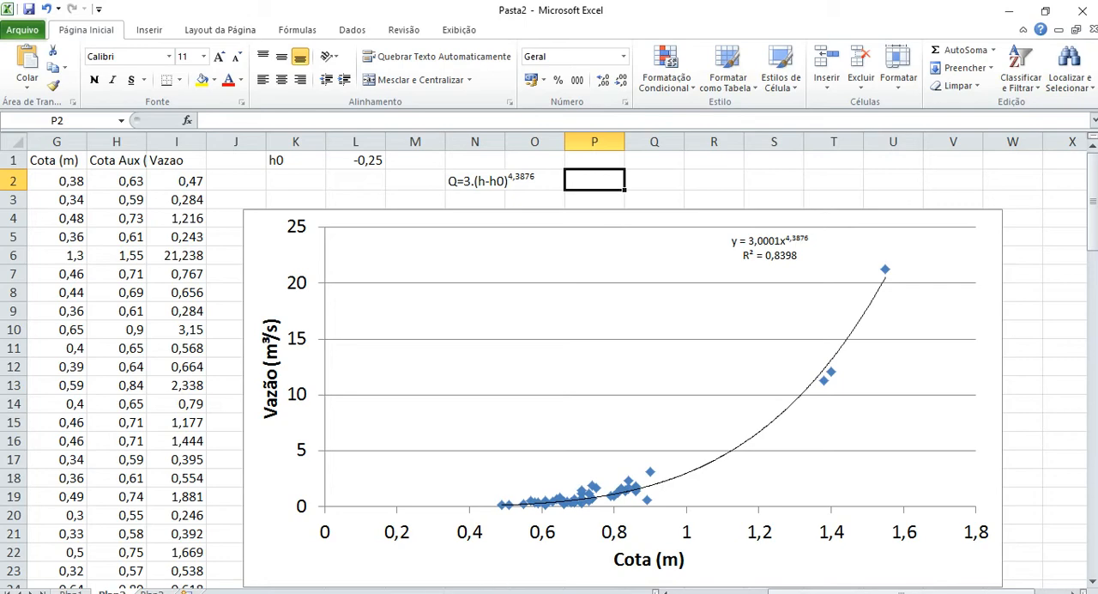
Reread the exercise statement in Word about the 10 January 2011 flood flow, and return to the Excel workbook.
{"action": "left_click", "coordinate": [456, 591]}
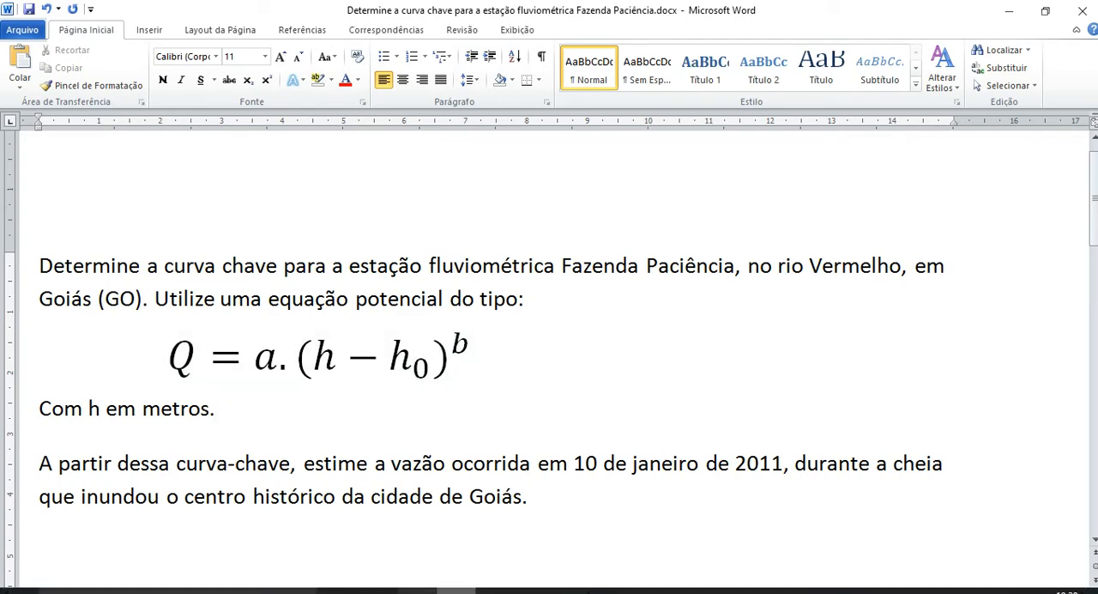
{"action": "left_click", "coordinate": [693, 590]}
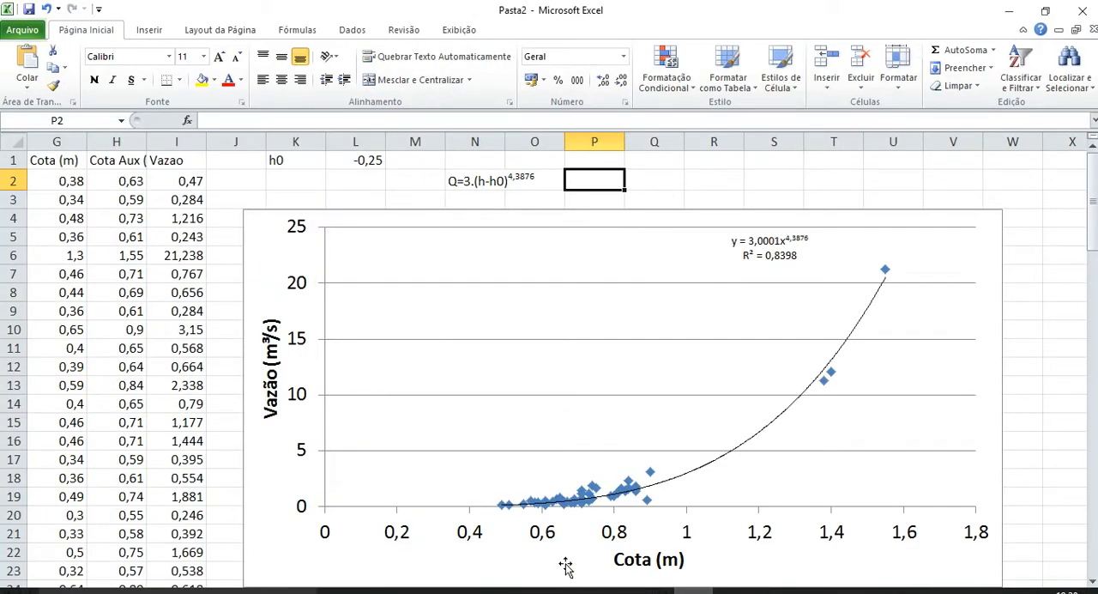
{"action": "left_click", "coordinate": [1057, 17]}
{"action": "left_click", "coordinate": [263, 93]}
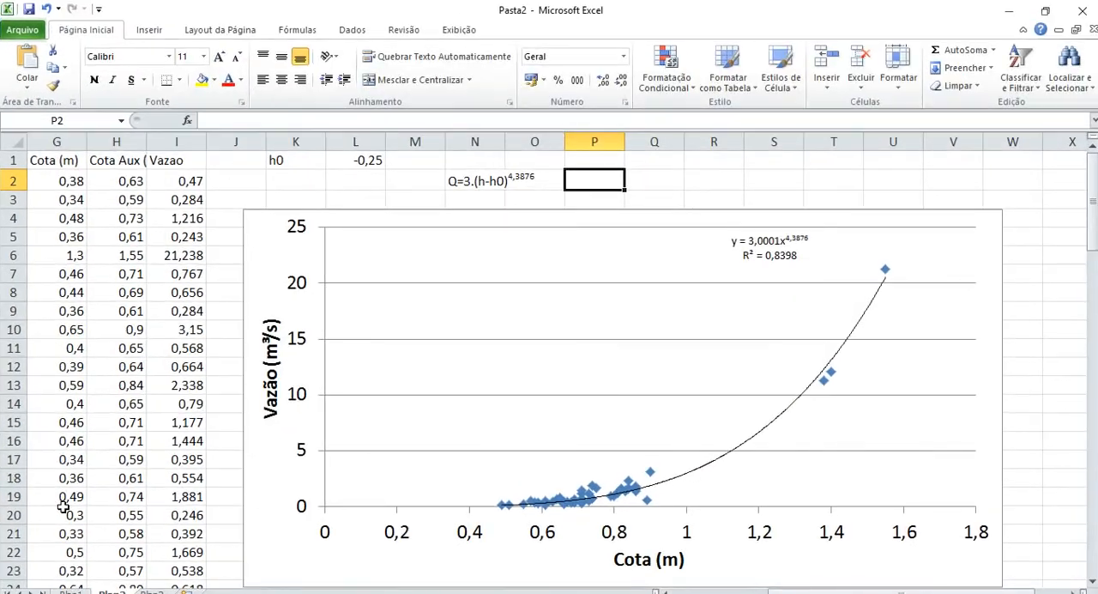
Split the semicolon-delimited stage data in column A of Plan1 into columns, and fit the Data and Hora column widths.
{"action": "left_click", "coordinate": [71, 591]}
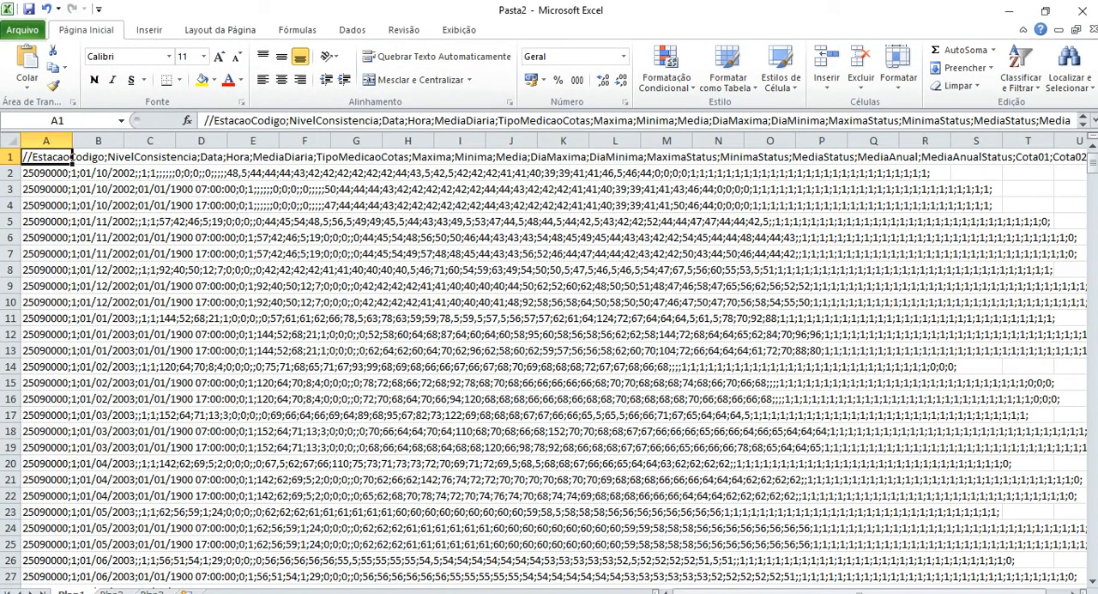
{"action": "left_click", "coordinate": [47, 140]}
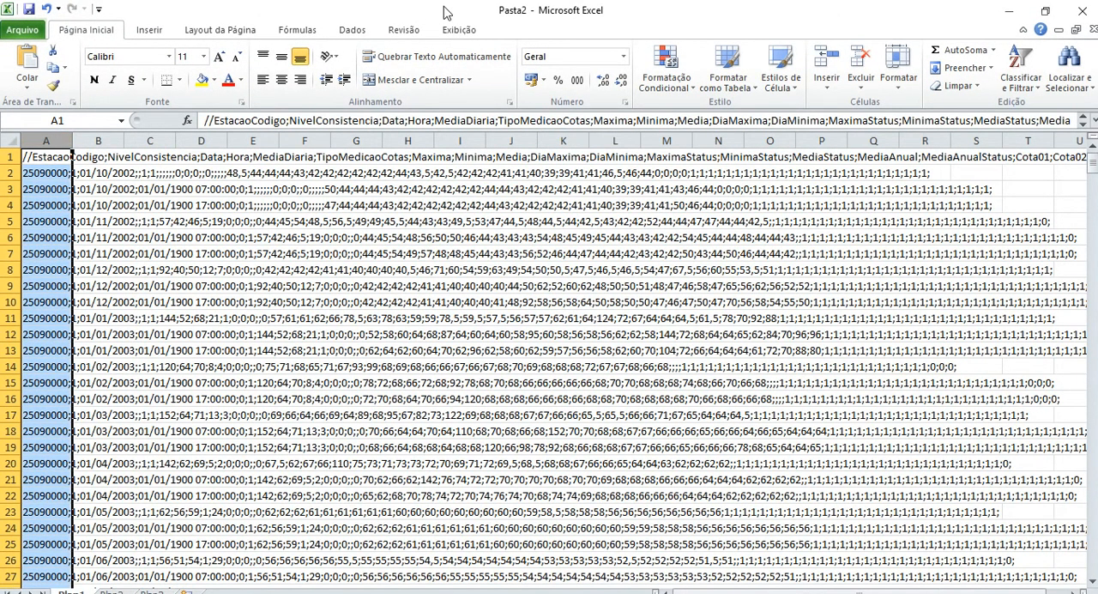
{"action": "left_click", "coordinate": [352, 37]}
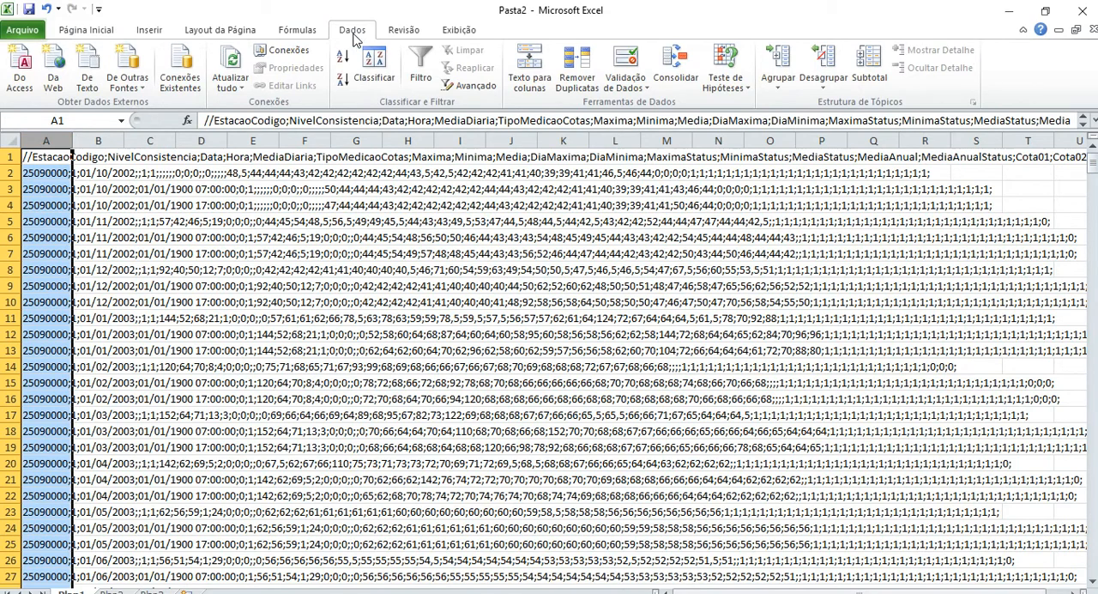
{"action": "left_click", "coordinate": [530, 77]}
{"action": "left_click", "coordinate": [509, 495]}
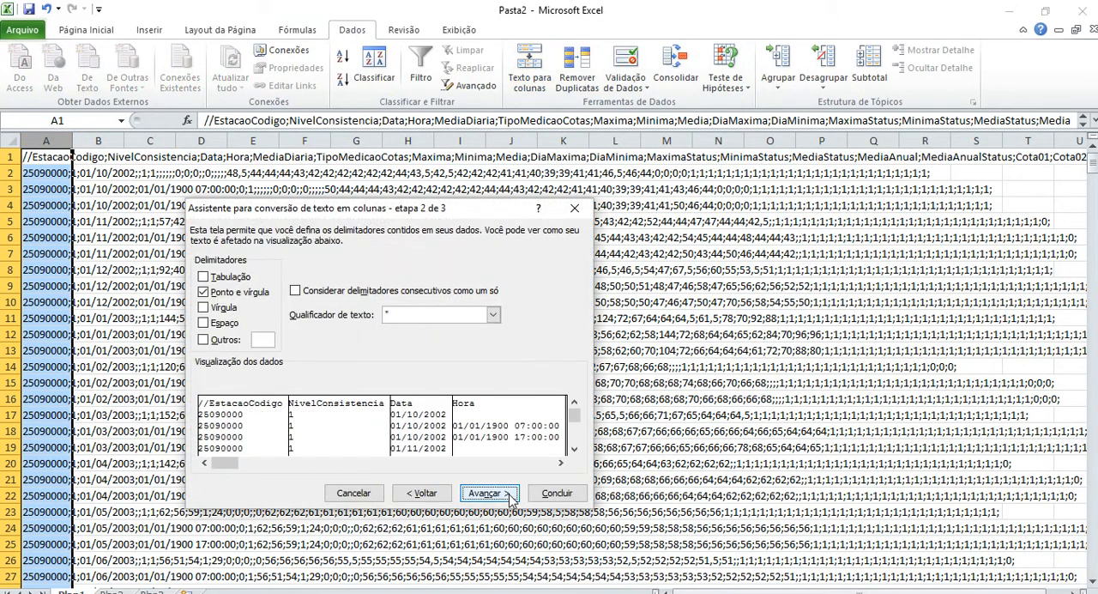
{"action": "left_click", "coordinate": [494, 495]}
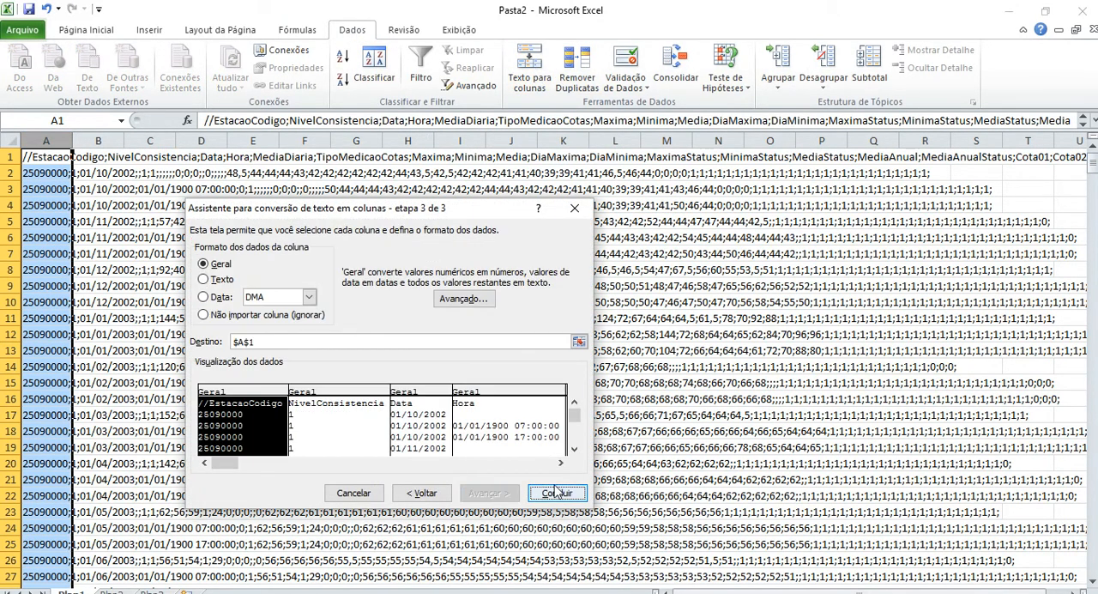
{"action": "left_click", "coordinate": [558, 493]}
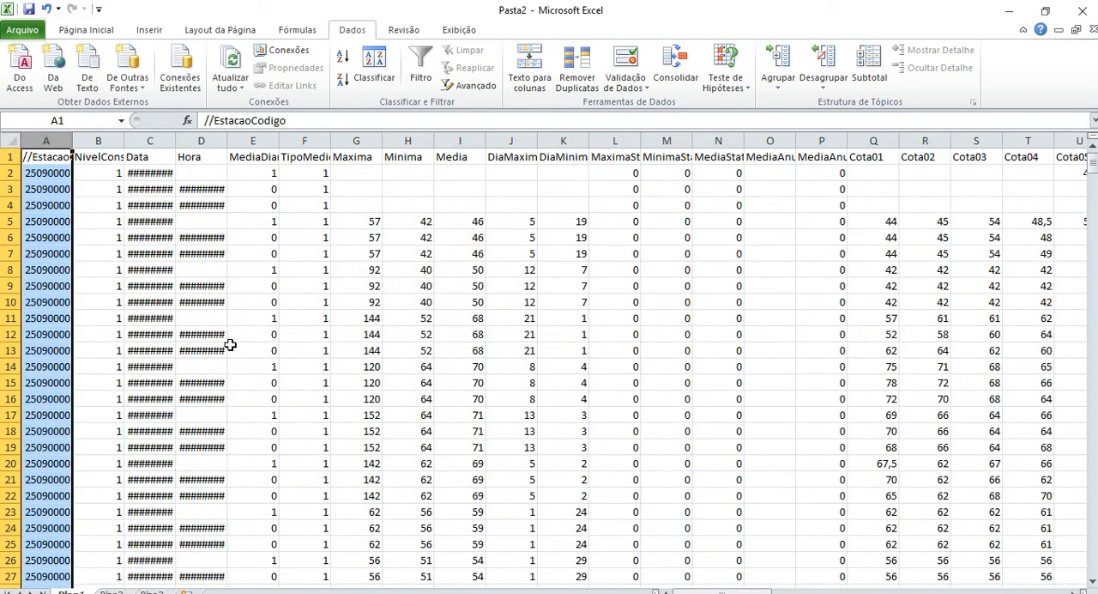
{"action": "double_click", "coordinate": [175, 141]}
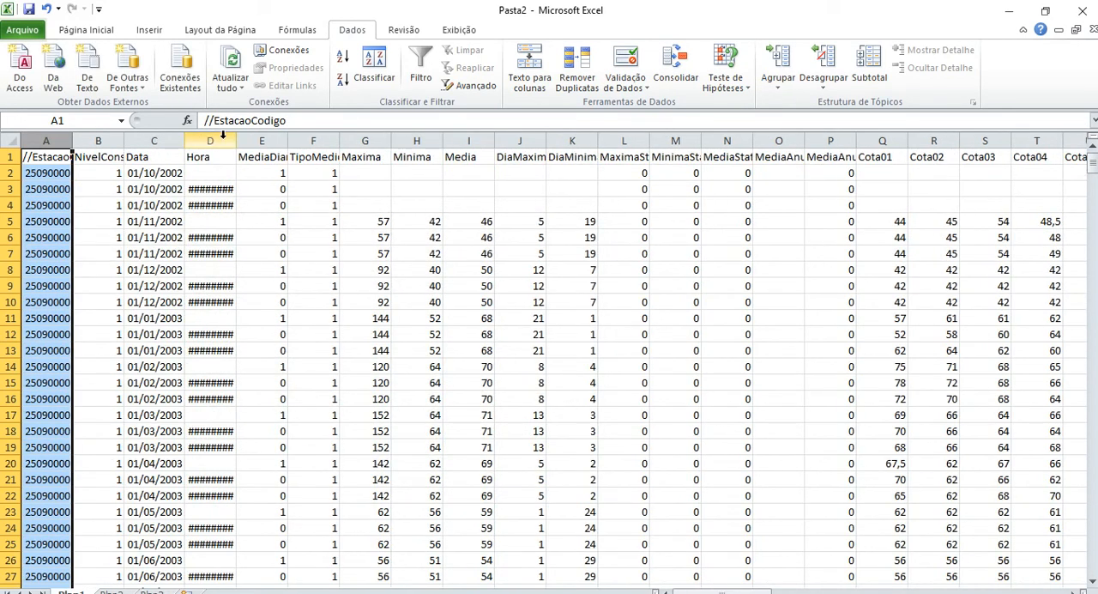
{"action": "double_click", "coordinate": [237, 141]}
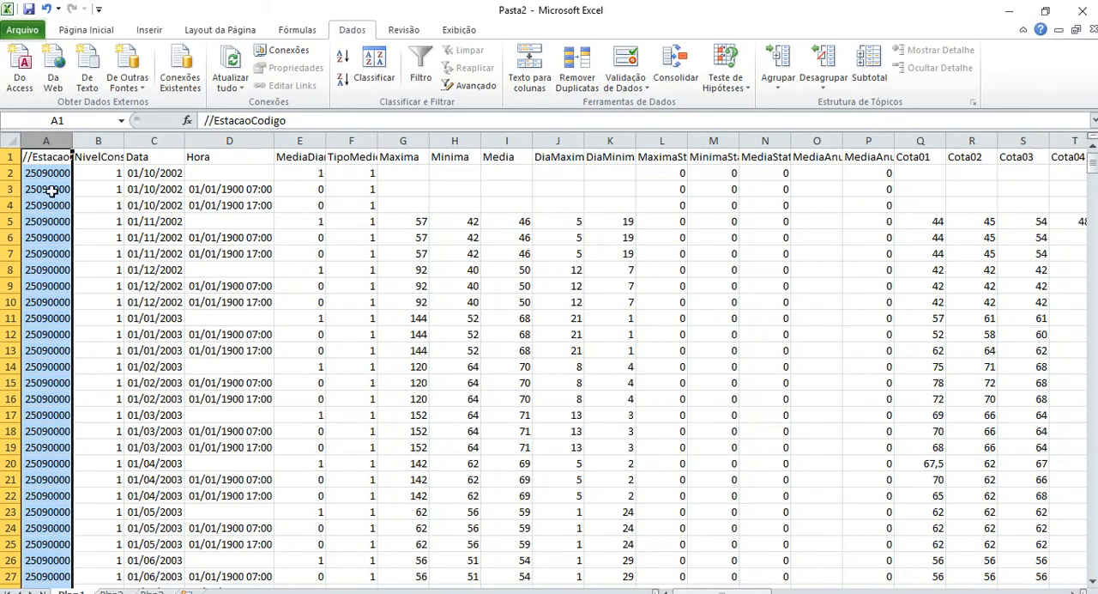
Examine the three 01/10/2002 rows, comparing the one without an hour with the 07:00 and 17:00 reading rows.
{"action": "left_click_drag", "start_coordinate": [10, 173], "coordinate": [10, 205]}
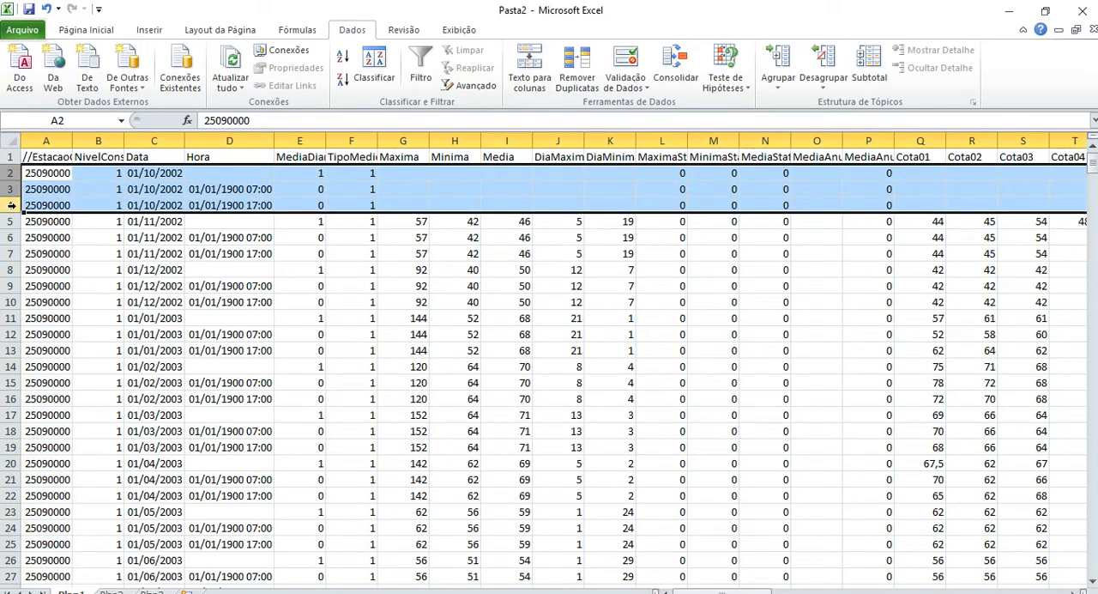
{"action": "left_click", "coordinate": [11, 172]}
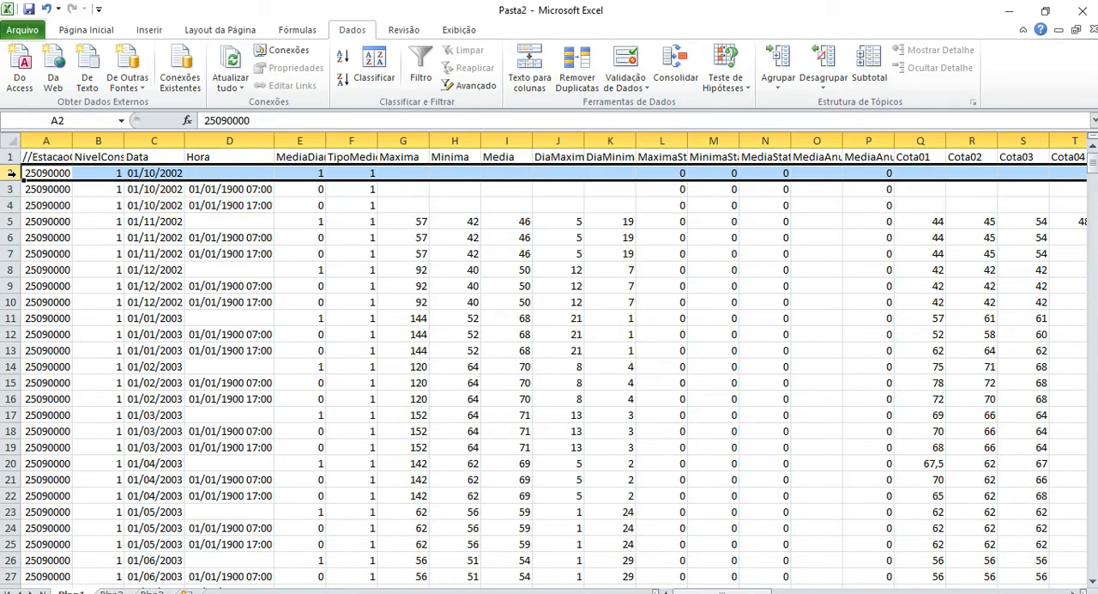
{"action": "left_click_drag", "start_coordinate": [7, 188], "coordinate": [11, 206]}
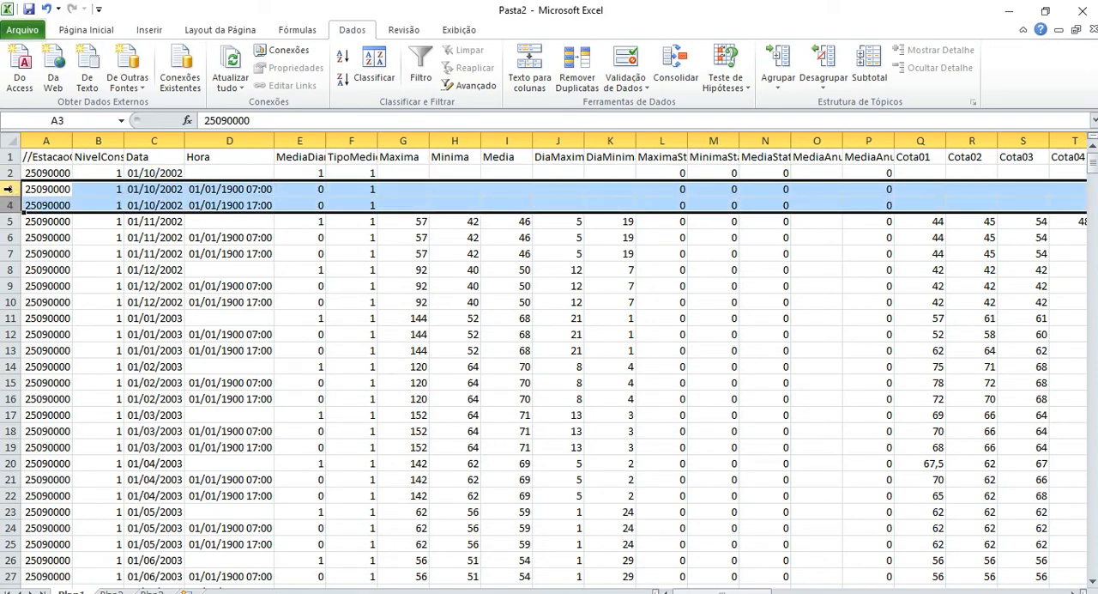
{"action": "left_click", "coordinate": [261, 188]}
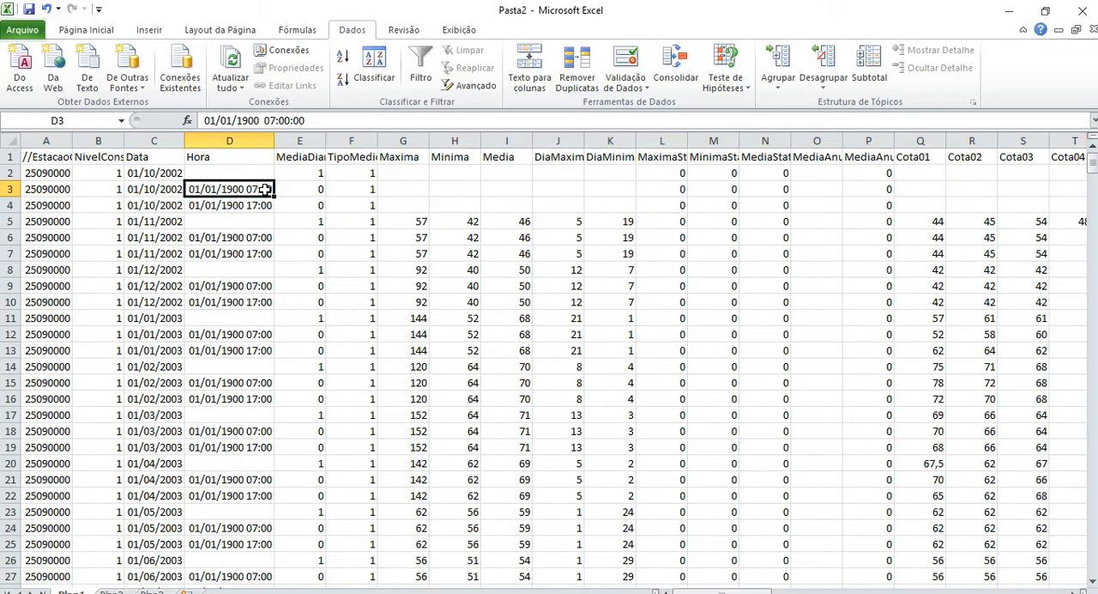
{"action": "left_click", "coordinate": [259, 205]}
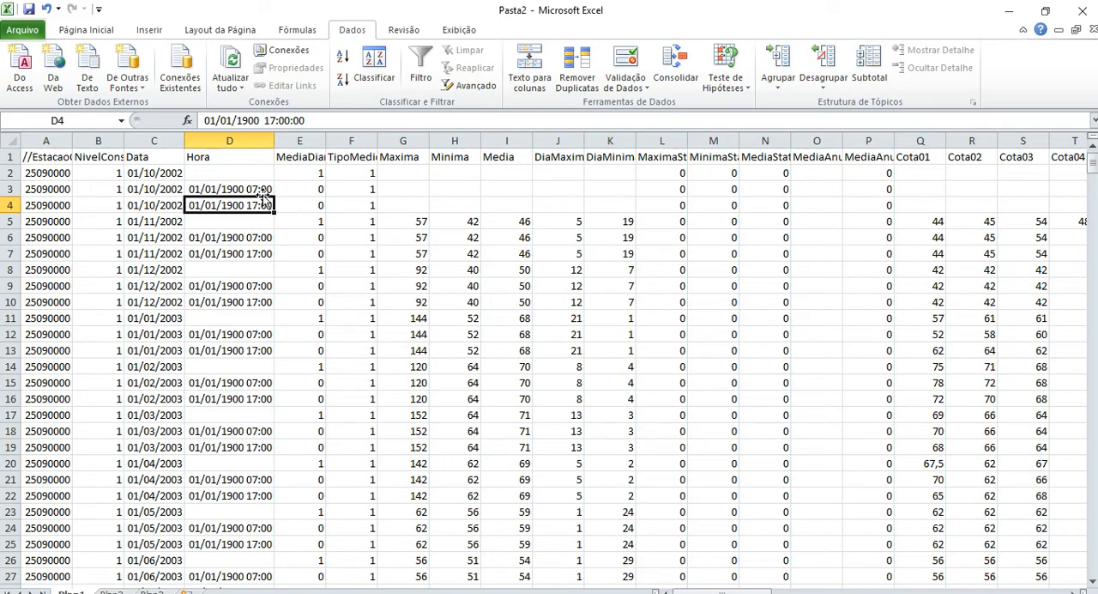
{"action": "left_click", "coordinate": [259, 190]}
{"action": "left_click", "coordinate": [258, 205]}
Delete columns E to P of Plan1, from MediaDiaria up to the column before Cota01.
{"action": "left_click_drag", "start_coordinate": [302, 134], "coordinate": [867, 153]}
{"action": "right_click", "coordinate": [866, 153]}
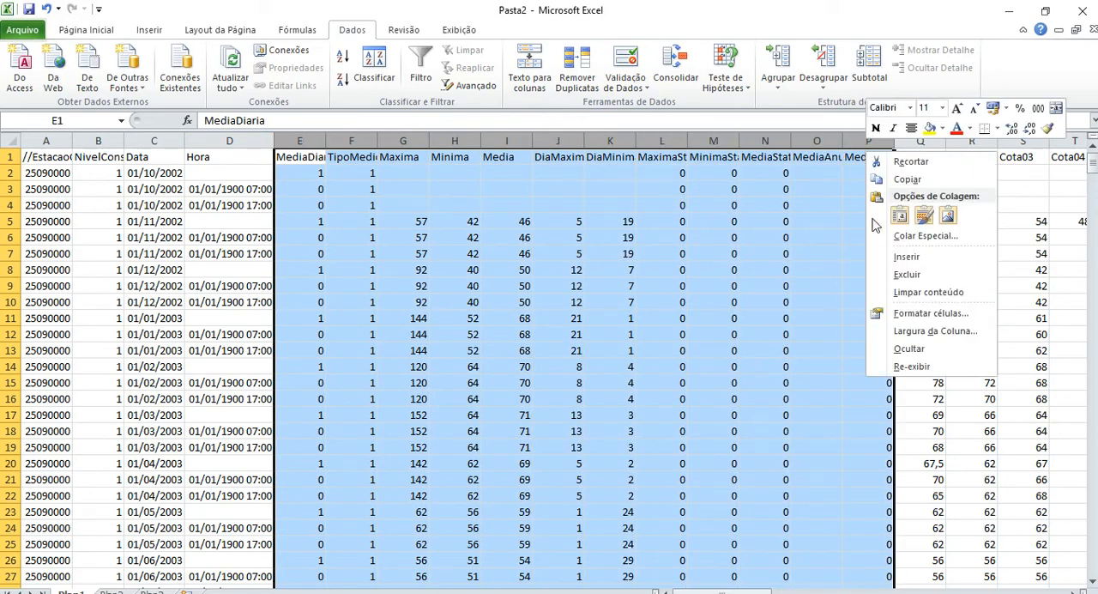
{"action": "left_click", "coordinate": [892, 275]}
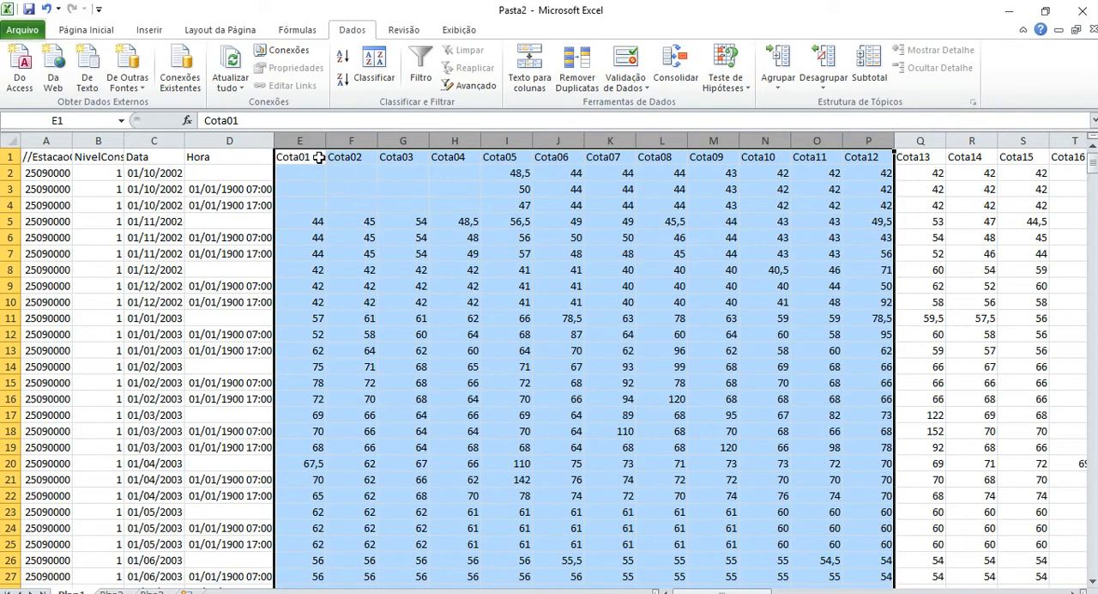
Compare the Cota05 daily mean for October 2002 with its 07:00 and 17:00 readings.
{"action": "left_click", "coordinate": [159, 171]}
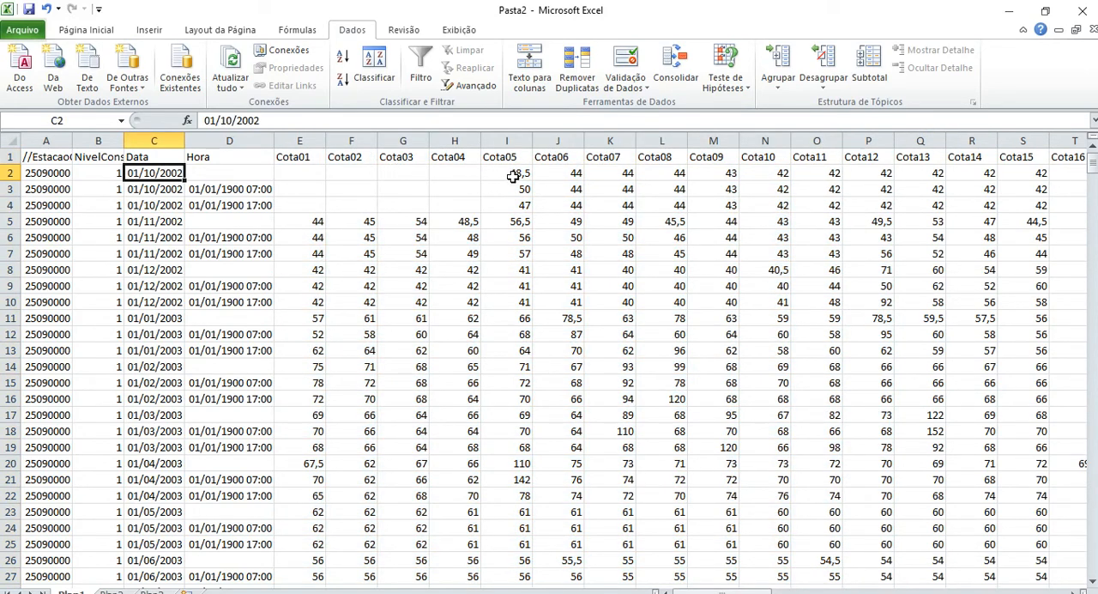
{"action": "left_click", "coordinate": [512, 176]}
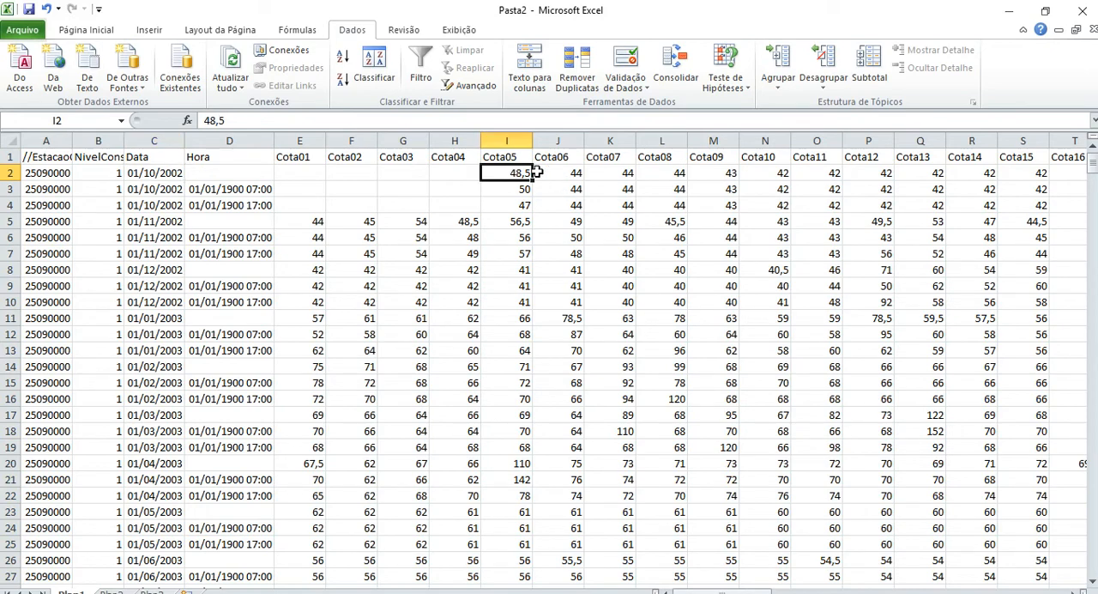
{"action": "left_click_drag", "start_coordinate": [520, 188], "coordinate": [523, 205]}
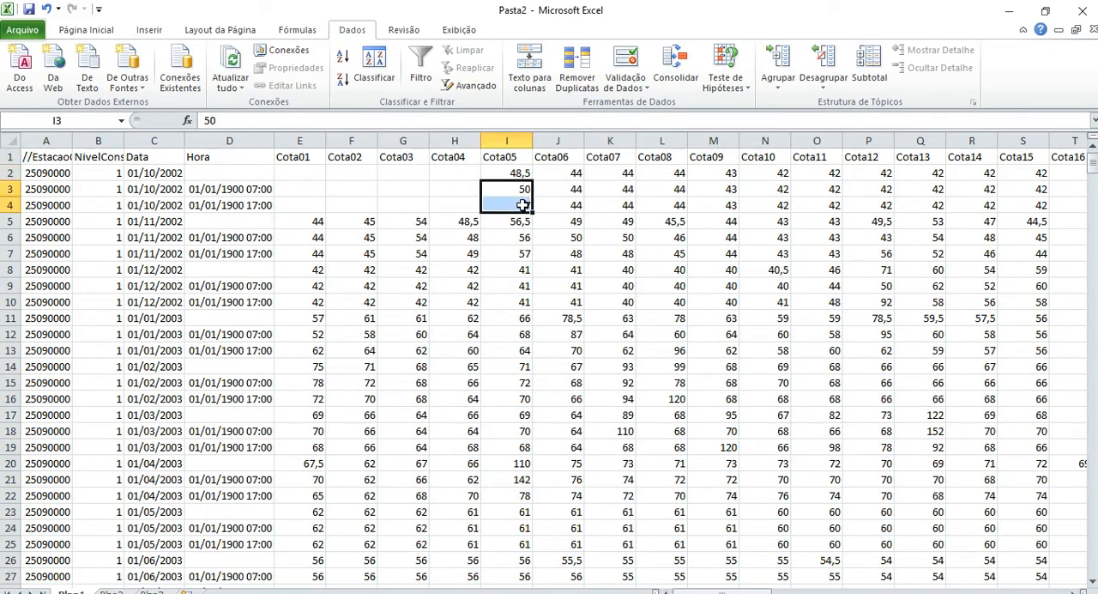
Compare the Cota06 daily mean for October 2002 with its 07:00 reading, and review that month's three rows.
{"action": "left_click", "coordinate": [569, 172]}
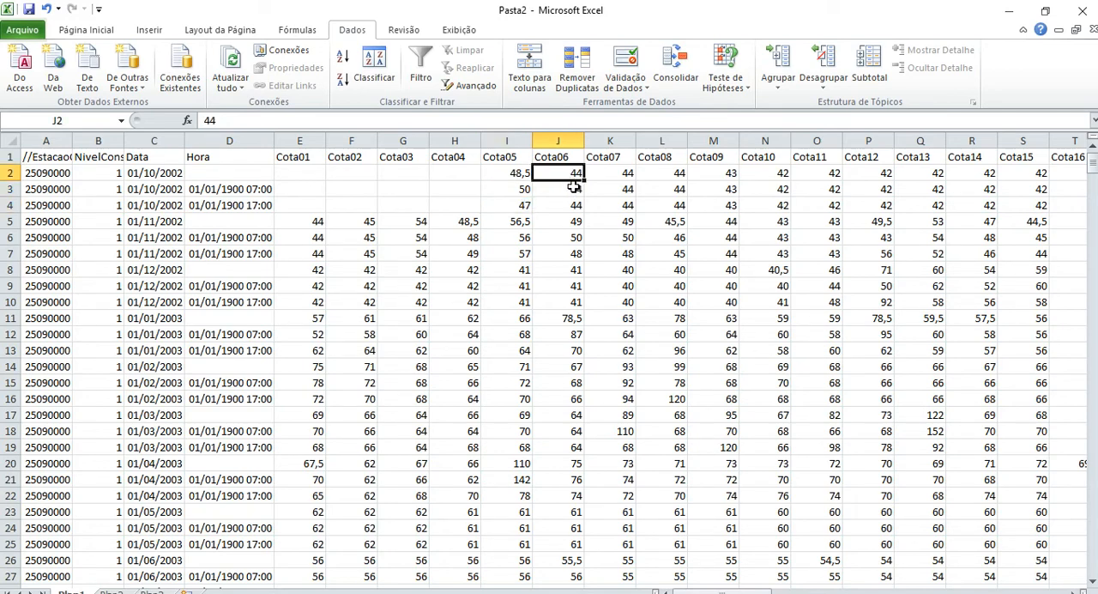
{"action": "mouse_move", "coordinate": [573, 187]}
{"action": "left_mouse_down"}
{"action": "mouse_move", "coordinate": [573, 204]}
{"action": "mouse_move", "coordinate": [573, 190]}
{"action": "left_mouse_up"}
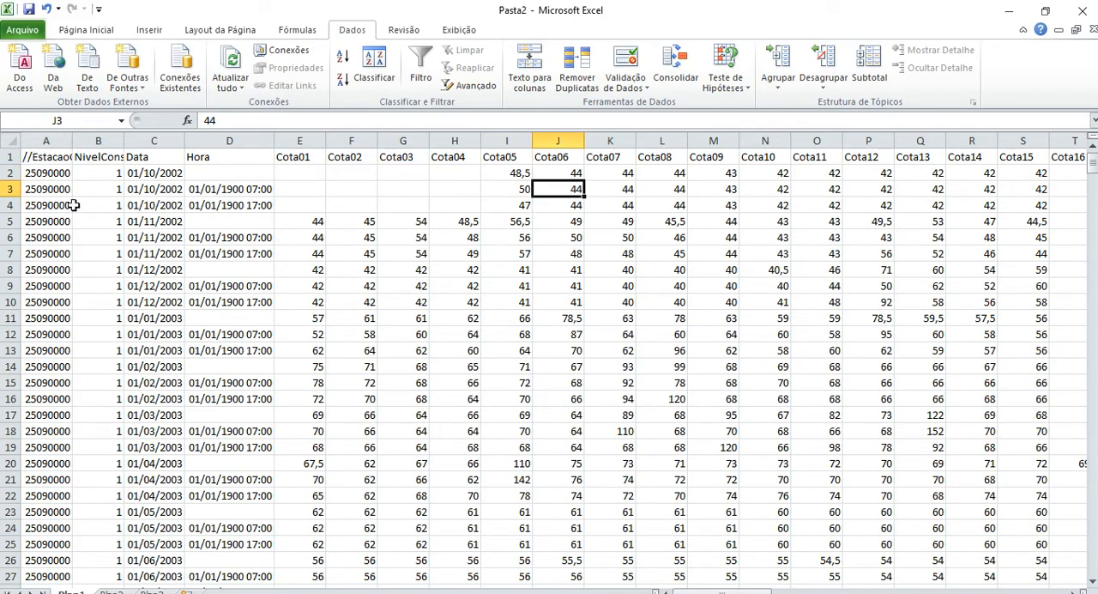
{"action": "left_click_drag", "start_coordinate": [9, 172], "coordinate": [9, 205]}
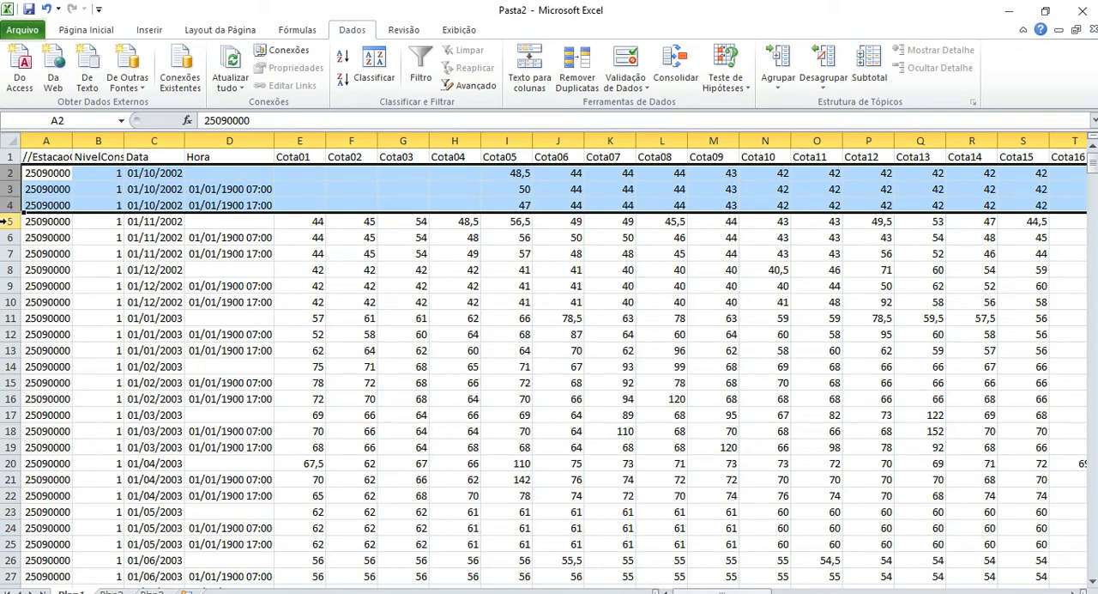
Split the Plan1 window above the 01/11/2002 rows, starting the lower pane at row 5.
{"action": "left_click_drag", "start_coordinate": [7, 221], "coordinate": [9, 254]}
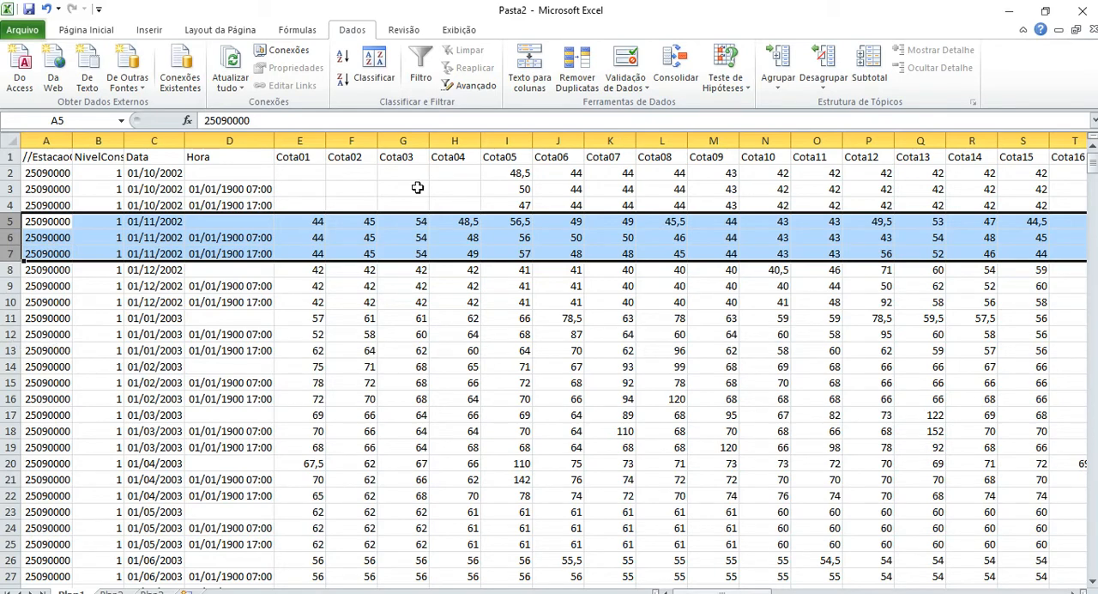
{"action": "left_click", "coordinate": [460, 30]}
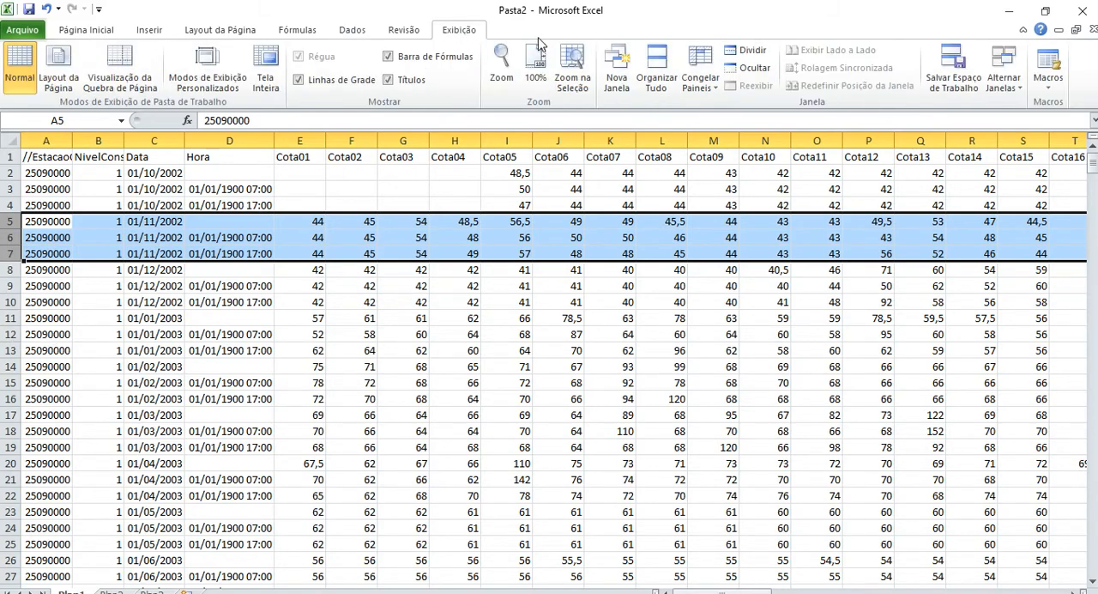
{"action": "left_click", "coordinate": [745, 50]}
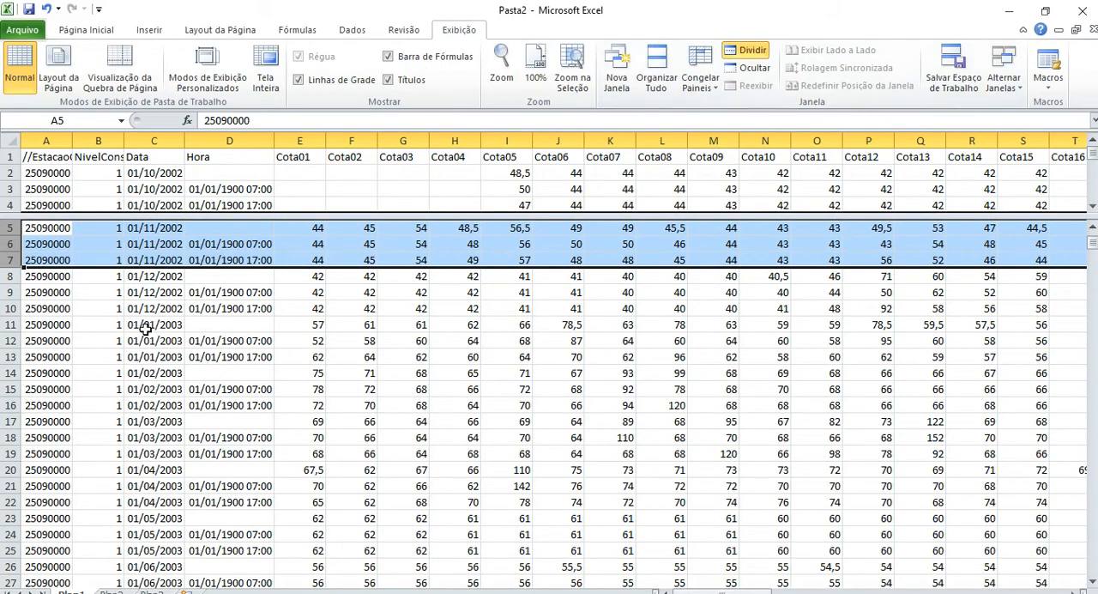
Look through the Data column of Plan1 for the January 2011 rows.
{"action": "left_click", "coordinate": [126, 355]}
{"action": "key", "text": "Down"}
{"action": "key", "text": "Down"}
{"action": "key", "text": "Down"}
{"action": "key", "text": "Down"}
{"action": "key", "text": "Down"}
{"action": "key", "text": "Down"}
{"action": "key", "text": "Down"}
{"action": "key", "text": "Down"}
{"action": "key", "text": "Down"}
{"action": "key", "text": "Down"}
{"action": "key", "text": "Down"}
{"action": "key", "text": "Down"}
{"action": "key", "text": "Down"}
{"action": "key", "text": "Down"}
{"action": "key", "text": "Down"}
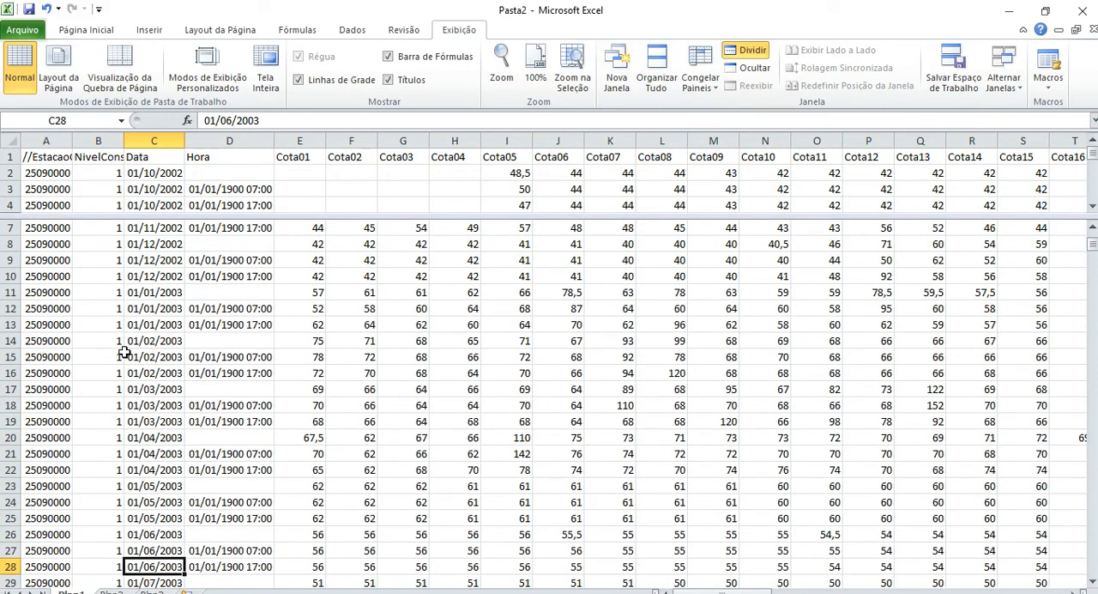
{"action": "key", "text": "Down"}
{"action": "key", "text": "Down"}
{"action": "key", "text": "Down"}
{"action": "key", "text": "Down"}
{"action": "key", "text": "Down"}
{"action": "key", "text": "Down"}
{"action": "key", "text": "Down"}
{"action": "key", "text": "Down"}
{"action": "key", "text": "Down"}
{"action": "key", "text": "Down"}
{"action": "key", "text": "Down"}
{"action": "key", "text": "Down"}
{"action": "key", "text": "Down"}
{"action": "key", "text": "Down"}
{"action": "key", "text": "Down"}
{"action": "key", "text": "Down"}
{"action": "key", "text": "Down"}
{"action": "key", "text": "Down"}
{"action": "key", "text": "Down"}
{"action": "key", "text": "Down"}
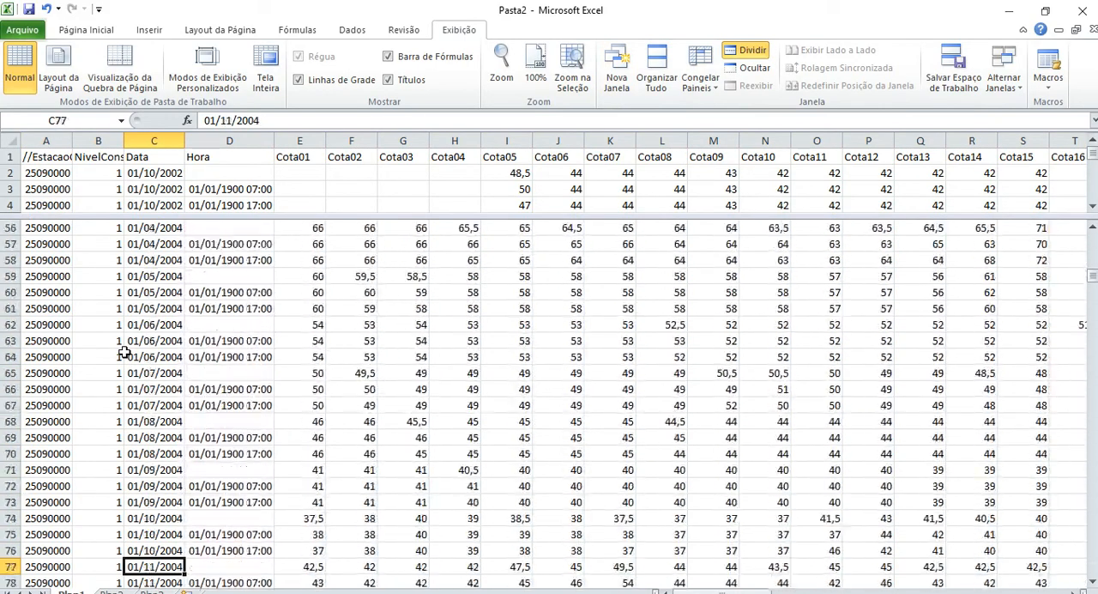
{"action": "key", "text": "Down"}
{"action": "key", "text": "Down"}
{"action": "key", "text": "Down"}
{"action": "key", "text": "Down"}
{"action": "key", "text": "Down"}
{"action": "key", "text": "Down"}
{"action": "key", "text": "Down"}
{"action": "key", "text": "Down"}
{"action": "key", "text": "Down"}
{"action": "key", "text": "Down"}
{"action": "key", "text": "Down"}
{"action": "key", "text": "Down"}
{"action": "key", "text": "Down"}
{"action": "key", "text": "Down"}
{"action": "key", "text": "Down"}
{"action": "key", "text": "Down"}
{"action": "key", "text": "Down"}
{"action": "key", "text": "Down"}
{"action": "key", "text": "Down"}
{"action": "key", "text": "Down"}
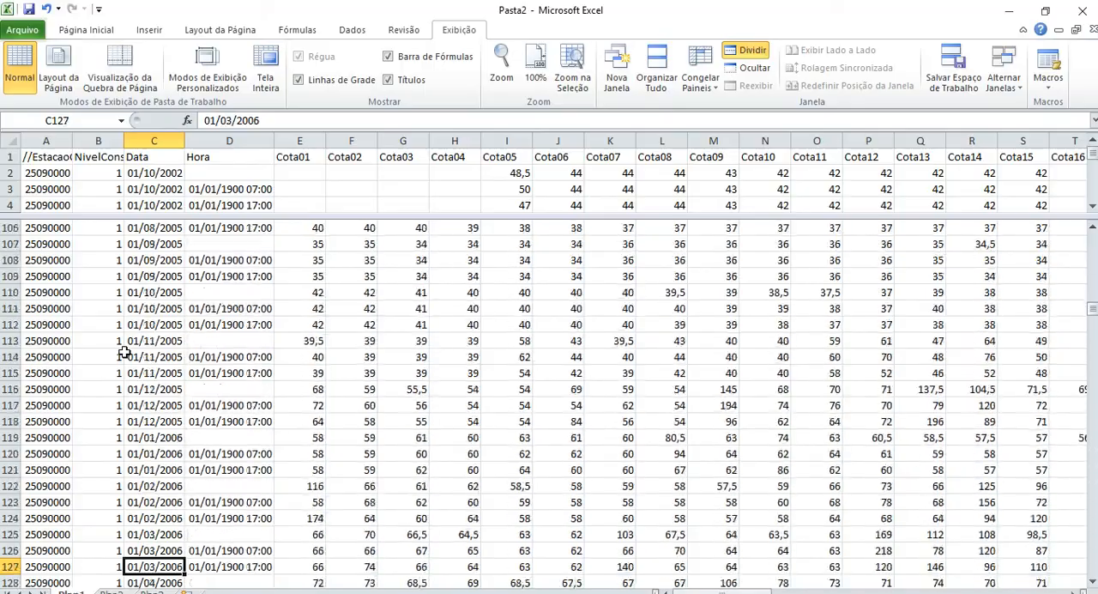
{"action": "key", "text": "Down"}
{"action": "key", "text": "Down"}
{"action": "key", "text": "Down"}
{"action": "key", "text": "Down"}
{"action": "key", "text": "Down"}
{"action": "key", "text": "Down"}
{"action": "key", "text": "Down"}
{"action": "key", "text": "Down"}
{"action": "key", "text": "Down"}
{"action": "key", "text": "Down"}
{"action": "key", "text": "Down"}
{"action": "key", "text": "Down"}
{"action": "key", "text": "Down"}
{"action": "key", "text": "Down"}
{"action": "key", "text": "Down"}
{"action": "key", "text": "Down"}
{"action": "key", "text": "Down"}
{"action": "key", "text": "Down"}
{"action": "key", "text": "Down"}
{"action": "key", "text": "Down"}
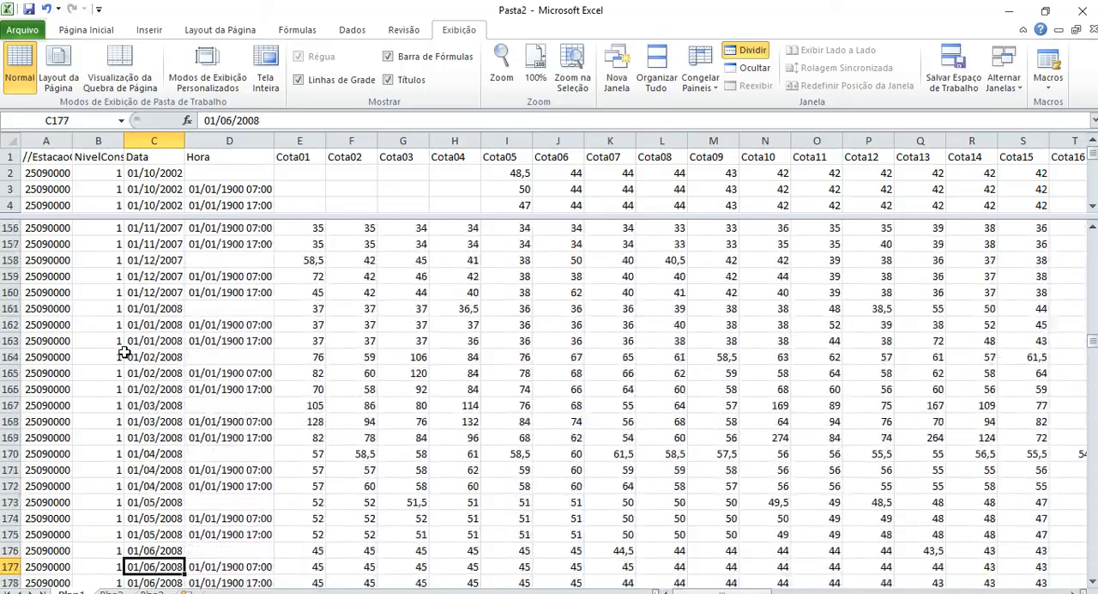
{"action": "key", "text": "Down"}
{"action": "key", "text": "Down"}
{"action": "key", "text": "Down"}
{"action": "key", "text": "Down"}
{"action": "key", "text": "Down"}
{"action": "key", "text": "Down"}
{"action": "key", "text": "Down"}
{"action": "key", "text": "Down"}
{"action": "key", "text": "Down"}
{"action": "key", "text": "Down"}
{"action": "key", "text": "Down"}
{"action": "key", "text": "Down"}
{"action": "key", "text": "Down"}
{"action": "key", "text": "Down"}
{"action": "key", "text": "Down"}
{"action": "key", "text": "Down"}
{"action": "key", "text": "Down"}
{"action": "key", "text": "Down"}
{"action": "key", "text": "Down"}
{"action": "key", "text": "Down"}
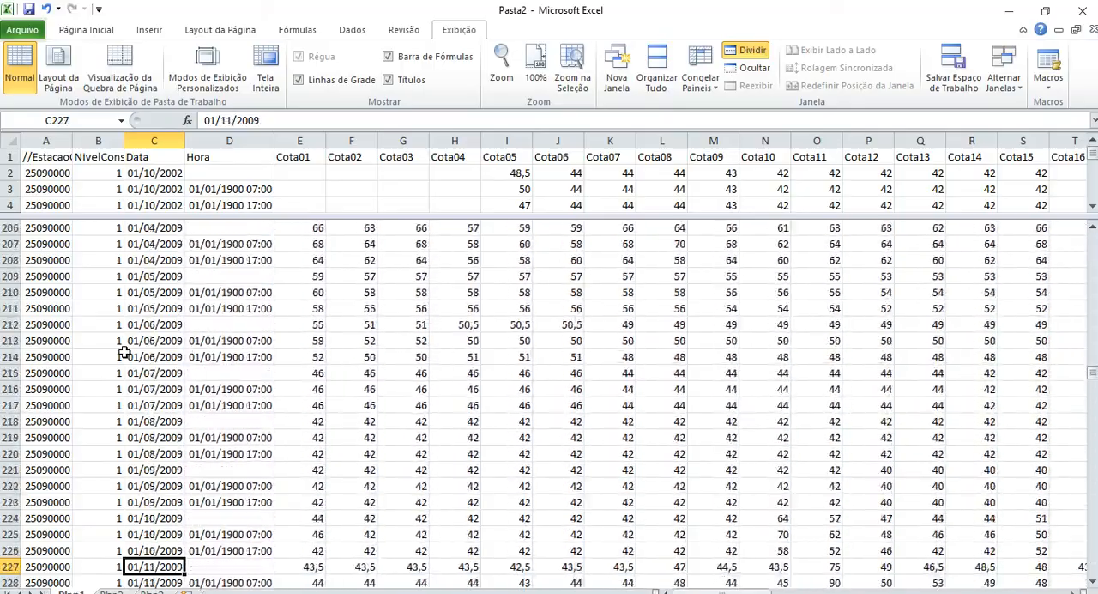
{"action": "key", "text": "Down"}
{"action": "key", "text": "Down"}
{"action": "key", "text": "Down"}
{"action": "key", "text": "Down"}
{"action": "key", "text": "Down"}
{"action": "key", "text": "Down"}
{"action": "key", "text": "Down"}
{"action": "key", "text": "Down"}
{"action": "key", "text": "Down"}
{"action": "key", "text": "Down"}
{"action": "key", "text": "Down"}
{"action": "key", "text": "Down"}
{"action": "key", "text": "Down"}
{"action": "key", "text": "Down"}
{"action": "key", "text": "Down"}
{"action": "key", "text": "Down"}
{"action": "key", "text": "Down"}
{"action": "key", "text": "Down"}
{"action": "key", "text": "Down"}
{"action": "key", "text": "Down"}
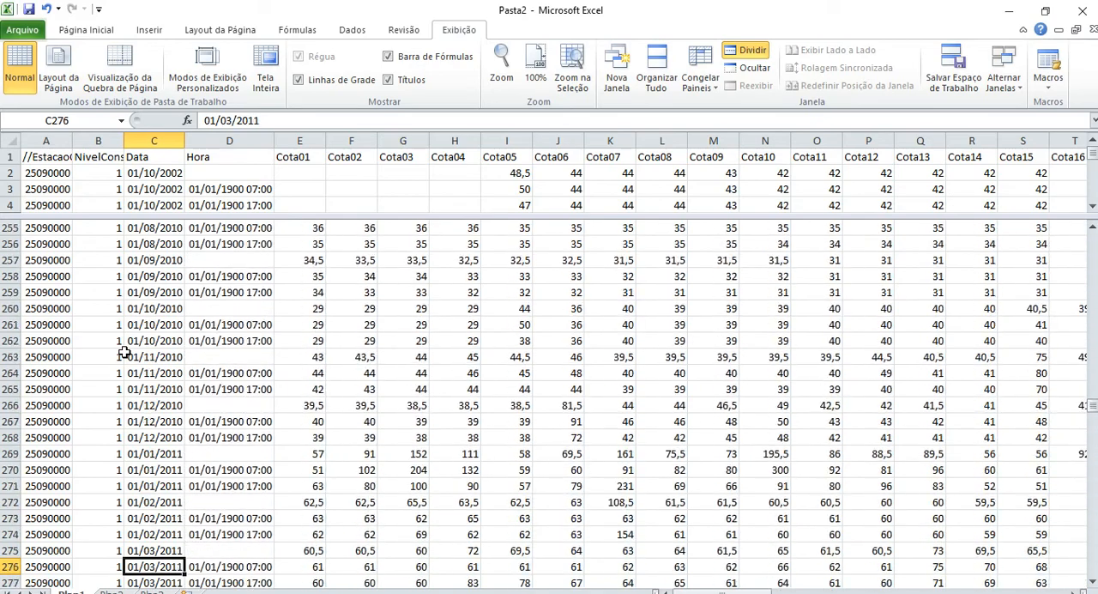
{"action": "key", "text": "Down"}
{"action": "key", "text": "Down"}
{"action": "key", "text": "Down"}
{"action": "key", "text": "Down"}
{"action": "key", "text": "Down"}
{"action": "key", "text": "Down"}
{"action": "key", "text": "Down"}
{"action": "key", "text": "Down"}
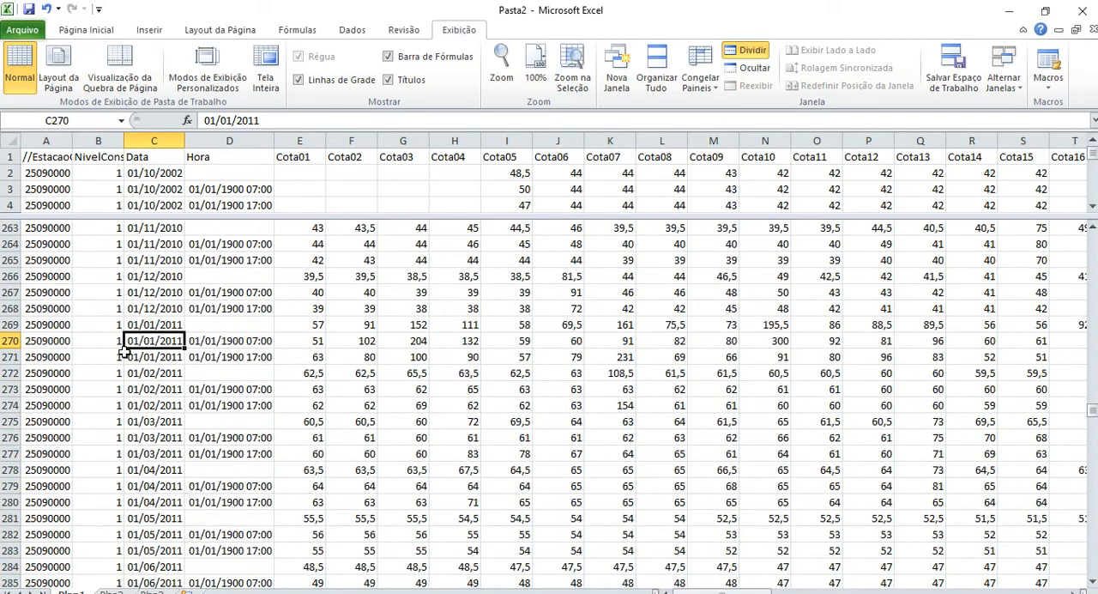
Examine the three 01/01/2011 rows in Plan1, checking the Cota10 reading taken at 07:00.
{"action": "left_click", "coordinate": [13, 325]}
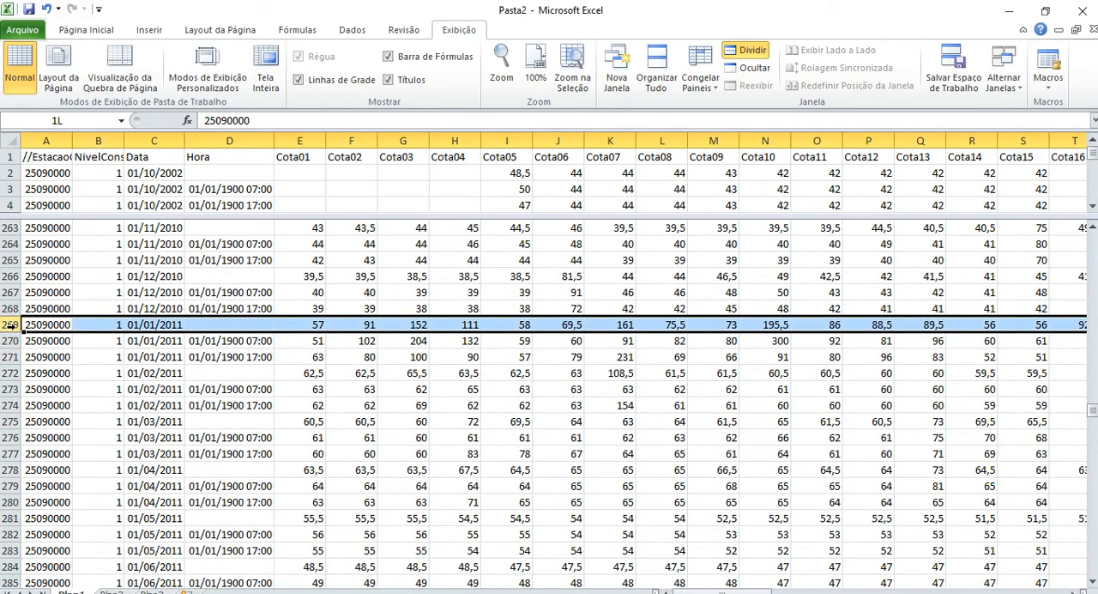
{"action": "left_click_drag", "start_coordinate": [13, 324], "coordinate": [13, 340]}
{"action": "left_click_drag", "start_coordinate": [12, 341], "coordinate": [12, 357]}
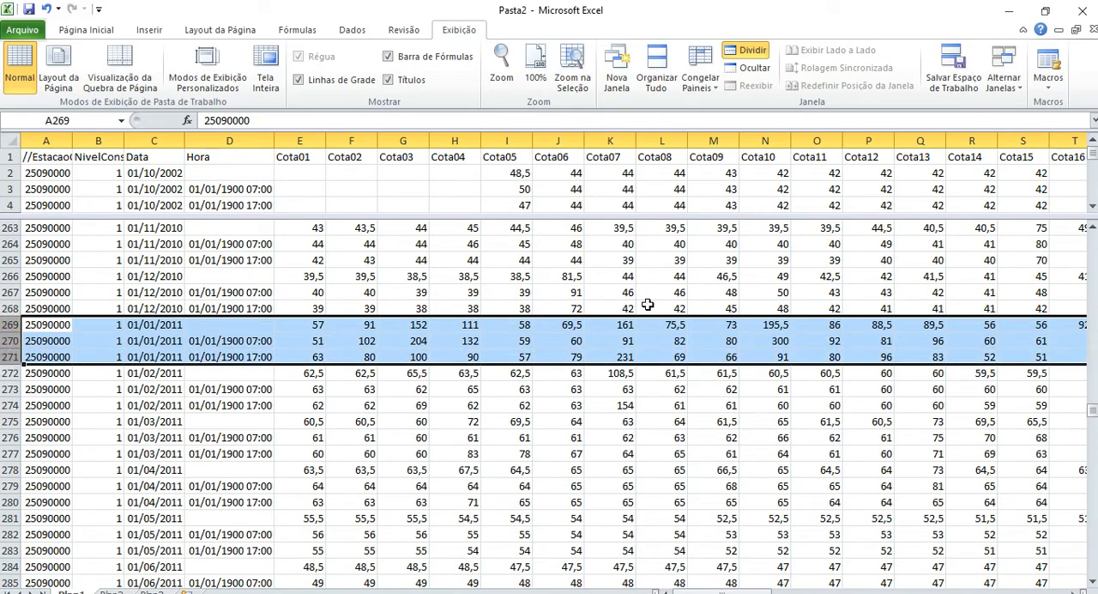
{"action": "left_click", "coordinate": [781, 341]}
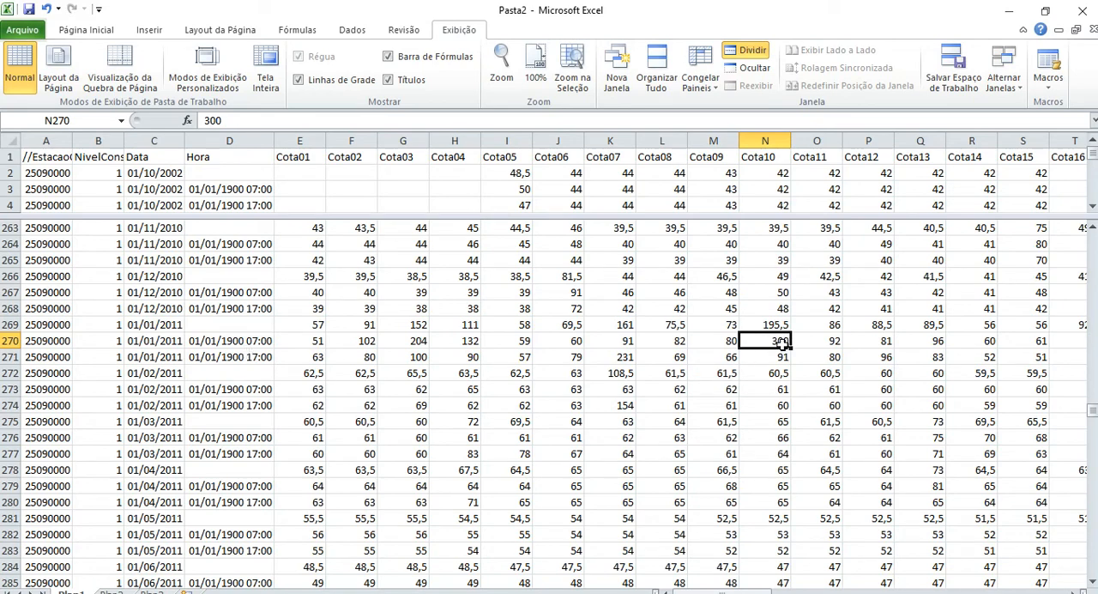
{"action": "left_click", "coordinate": [253, 343]}
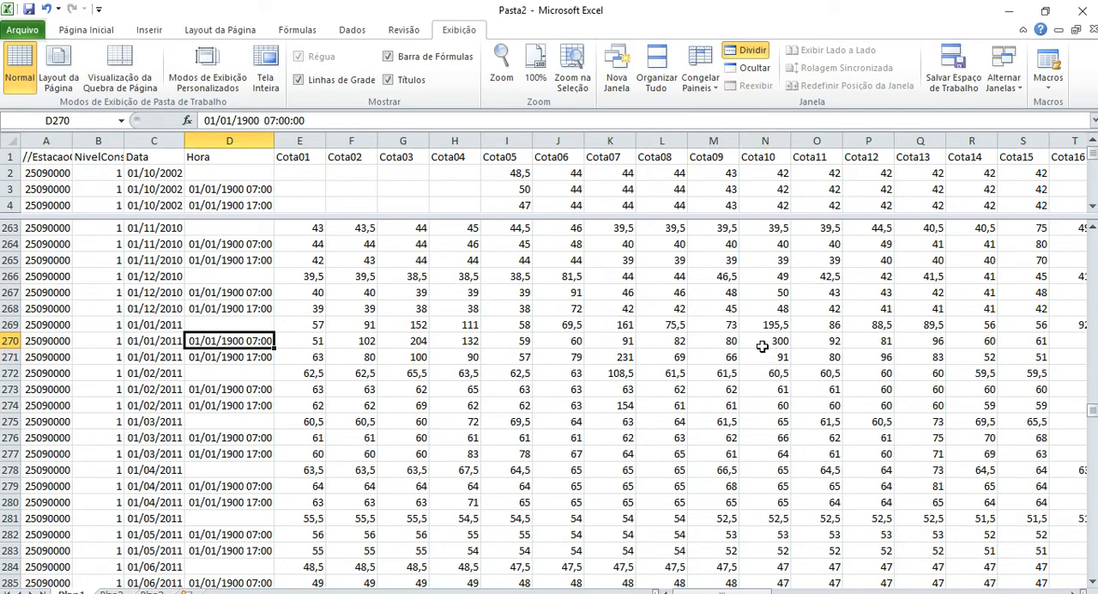
{"action": "left_click", "coordinate": [762, 344]}
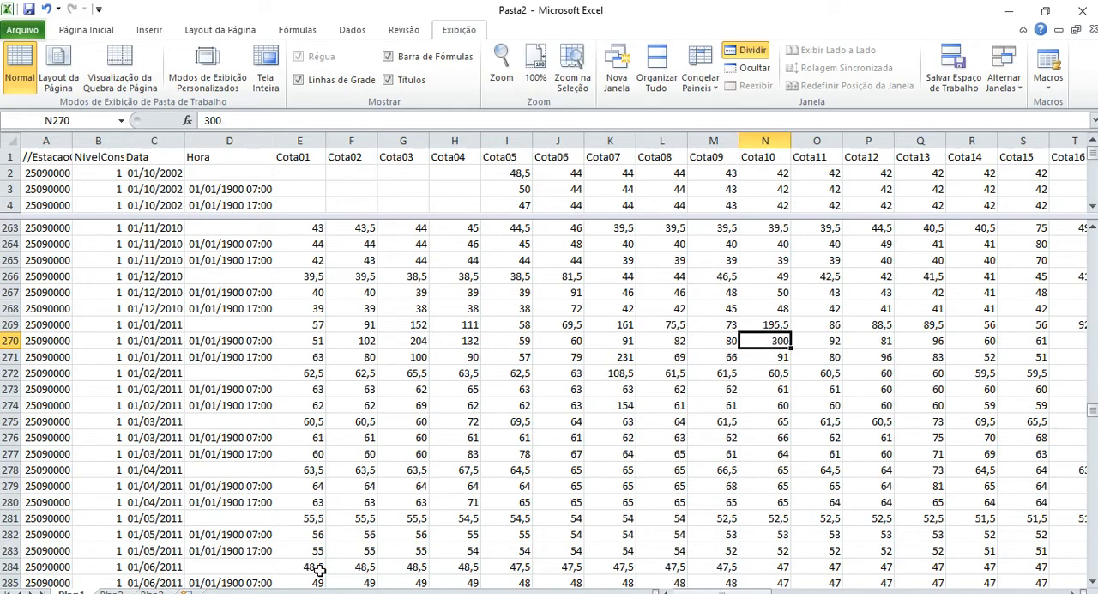
Review the measured stages in the Cota column of Plan2, from the first measurement to the last.
{"action": "left_click", "coordinate": [114, 591]}
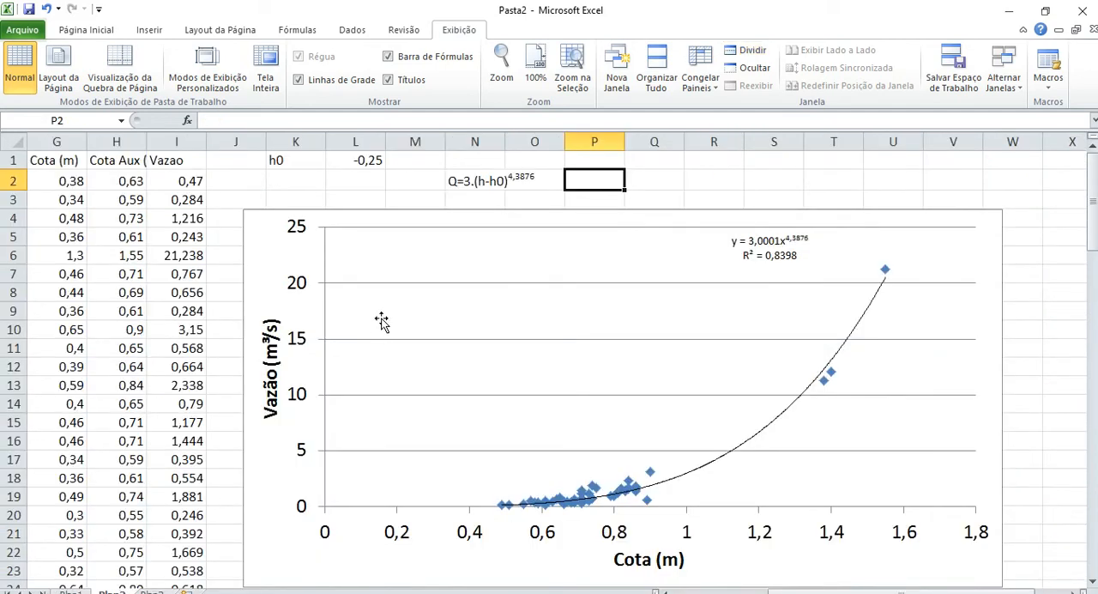
{"action": "key", "text": "Right"}
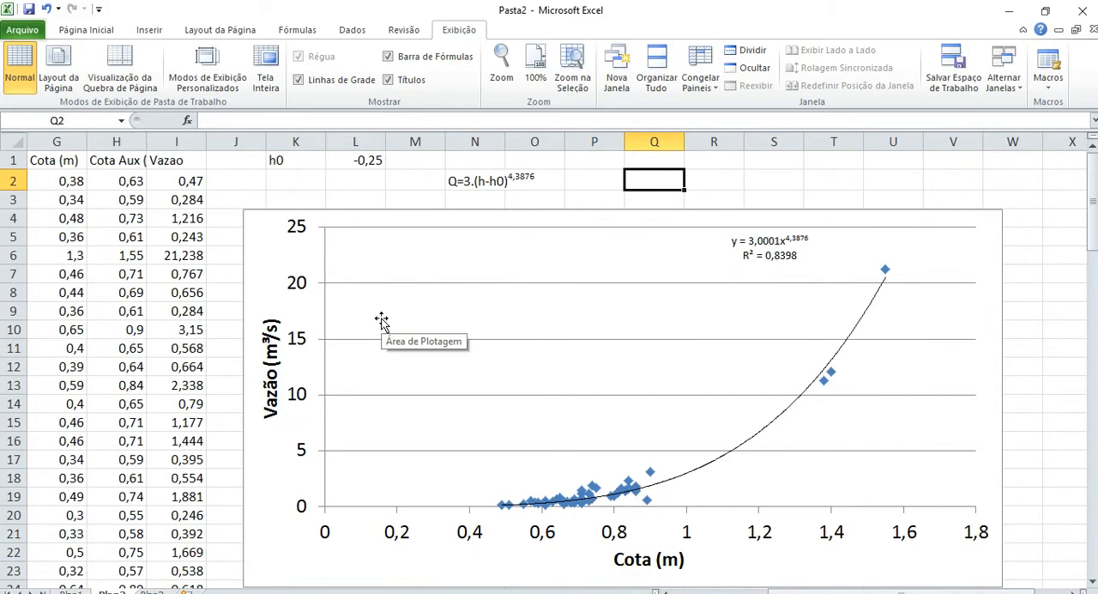
{"action": "key", "text": "Home"}
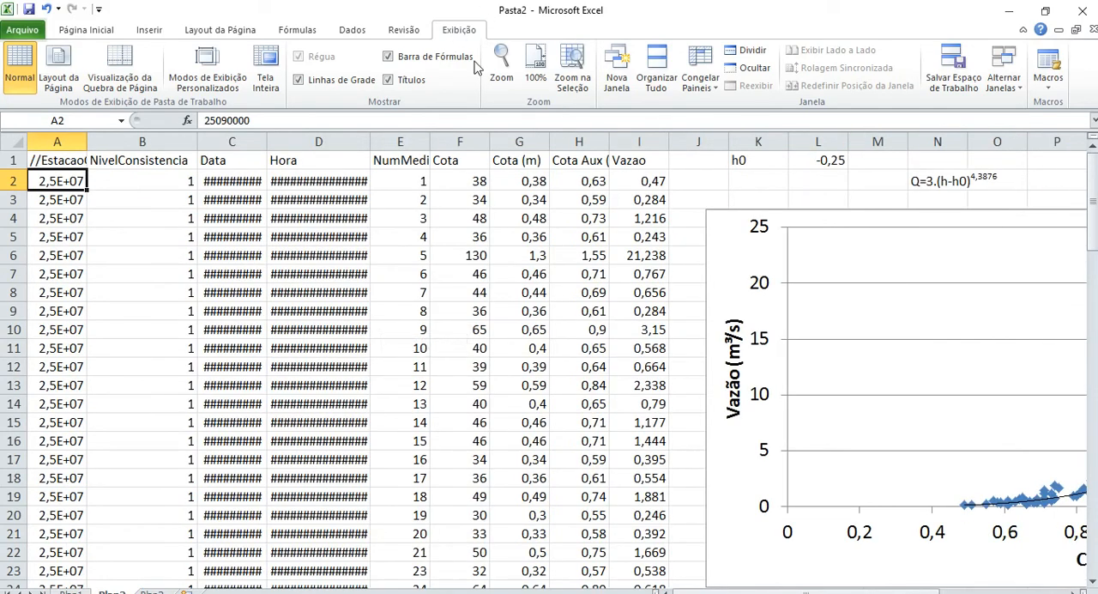
{"action": "left_click", "coordinate": [466, 200]}
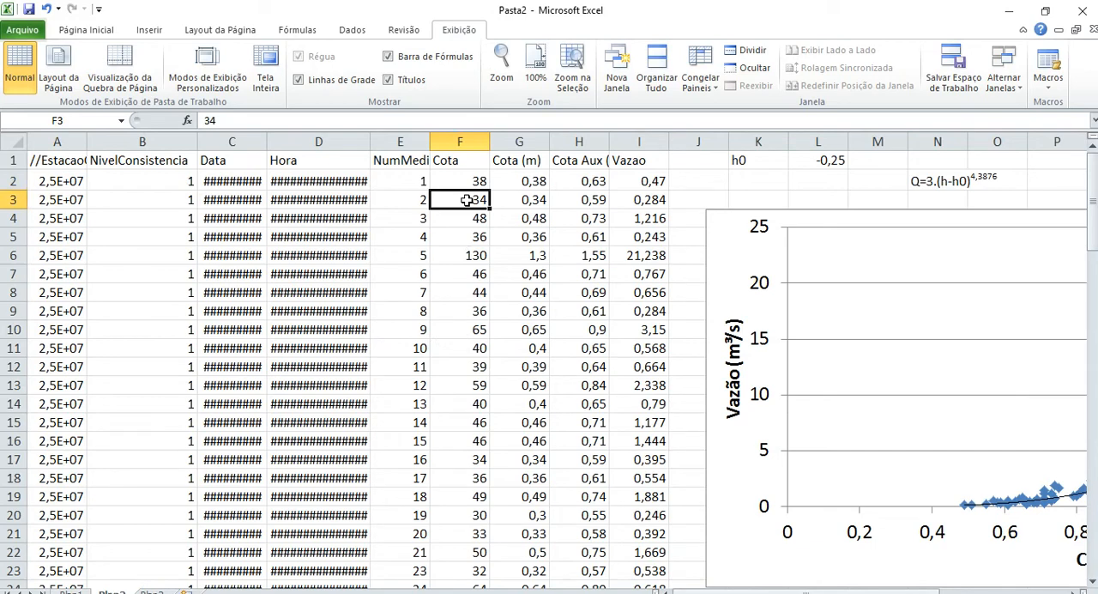
{"action": "key", "text": "Up"}
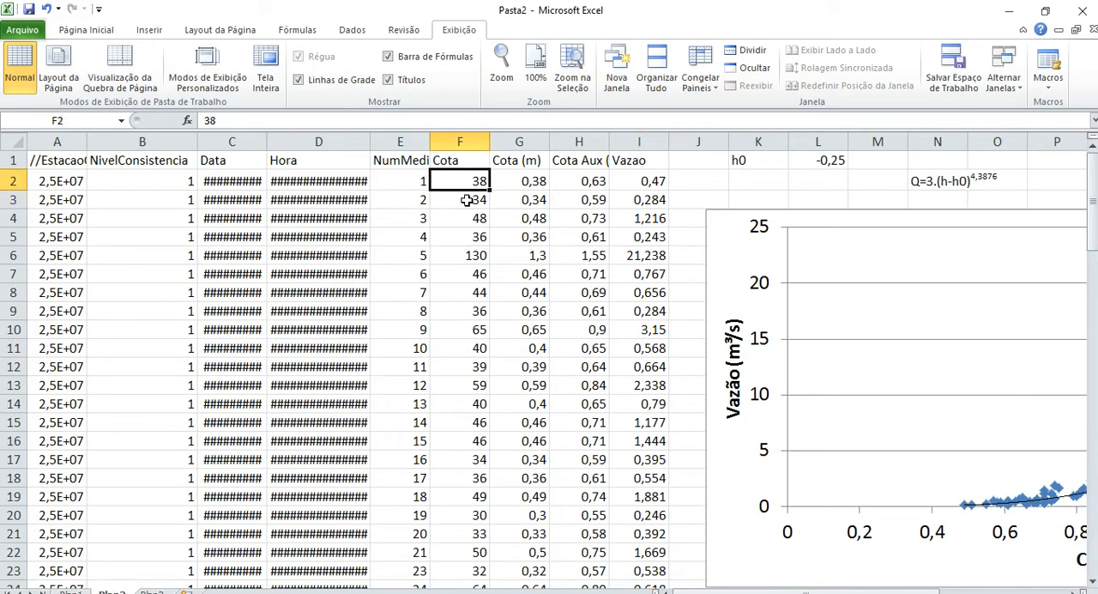
{"action": "key", "text": "Down"}
{"action": "key", "text": "Down"}
{"action": "key", "text": "Down"}
{"action": "key", "text": "Down"}
{"action": "key", "text": "Down"}
{"action": "key", "text": "Down"}
{"action": "key", "text": "Down"}
{"action": "key", "text": "Down"}
{"action": "key", "text": "Down"}
{"action": "key", "text": "Down"}
{"action": "key", "text": "Down"}
{"action": "key", "text": "Down"}
{"action": "key", "text": "Down"}
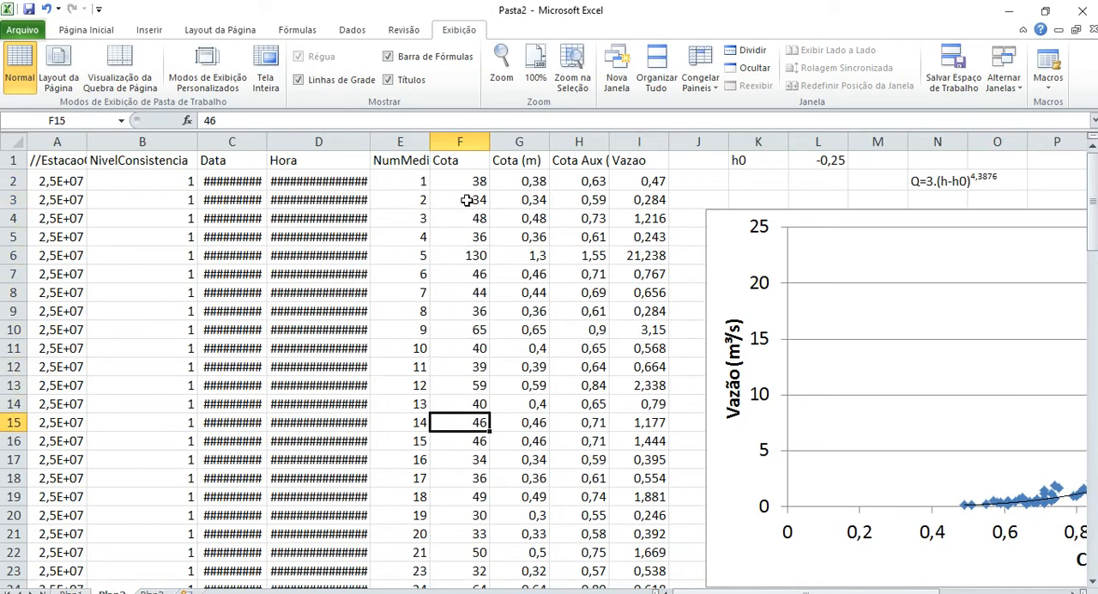
{"action": "key", "text": "Down"}
{"action": "key", "text": "Down"}
{"action": "key", "text": "Down"}
{"action": "key", "text": "Down"}
{"action": "key", "text": "Down"}
{"action": "key", "text": "Down"}
{"action": "key", "text": "Down"}
{"action": "key", "text": "Down"}
{"action": "key", "text": "Down"}
{"action": "key", "text": "Down"}
{"action": "key", "text": "Down"}
{"action": "key", "text": "Down"}
{"action": "key", "text": "Down"}
{"action": "key", "text": "Down"}
{"action": "key", "text": "Down"}
{"action": "key", "text": "Down"}
{"action": "key", "text": "Down"}
{"action": "key", "text": "Down"}
{"action": "key", "text": "Down"}
{"action": "key", "text": "Down"}
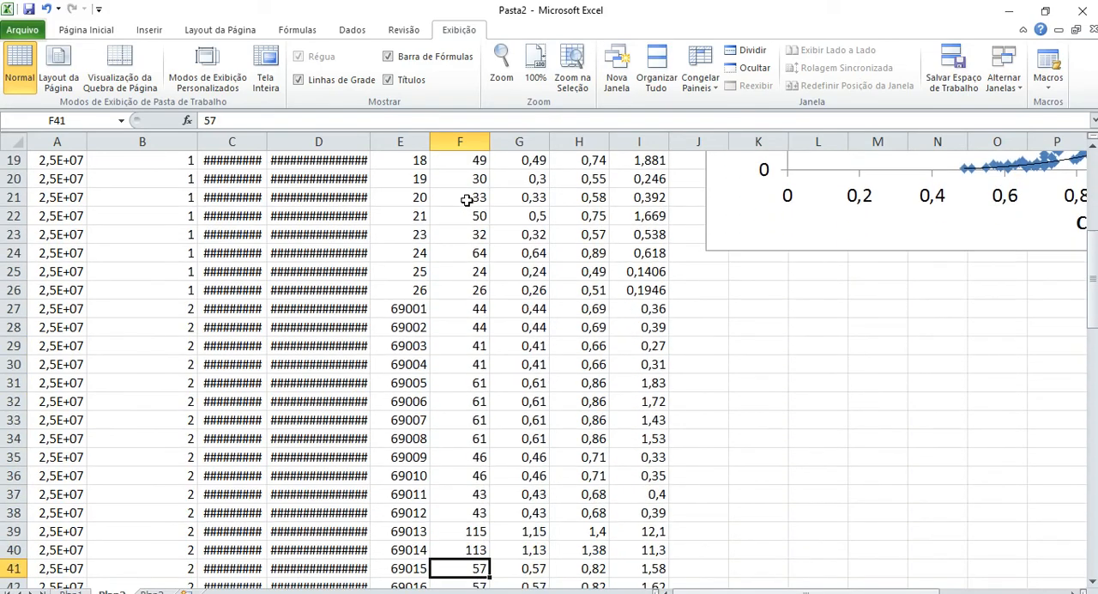
{"action": "key", "text": "Down"}
{"action": "key", "text": "Down"}
{"action": "key", "text": "Down"}
{"action": "key", "text": "Down"}
{"action": "key", "text": "Down"}
{"action": "key", "text": "Down"}
{"action": "key", "text": "Down"}
{"action": "key", "text": "Down"}
{"action": "key", "text": "Down"}
{"action": "key", "text": "Down"}
{"action": "key", "text": "Down"}
{"action": "key", "text": "Down"}
{"action": "key", "text": "Down"}
{"action": "key", "text": "Down"}
{"action": "key", "text": "Down"}
{"action": "key", "text": "Down"}
{"action": "key", "text": "Down"}
{"action": "key", "text": "Down"}
{"action": "key", "text": "Down"}
{"action": "key", "text": "Down"}
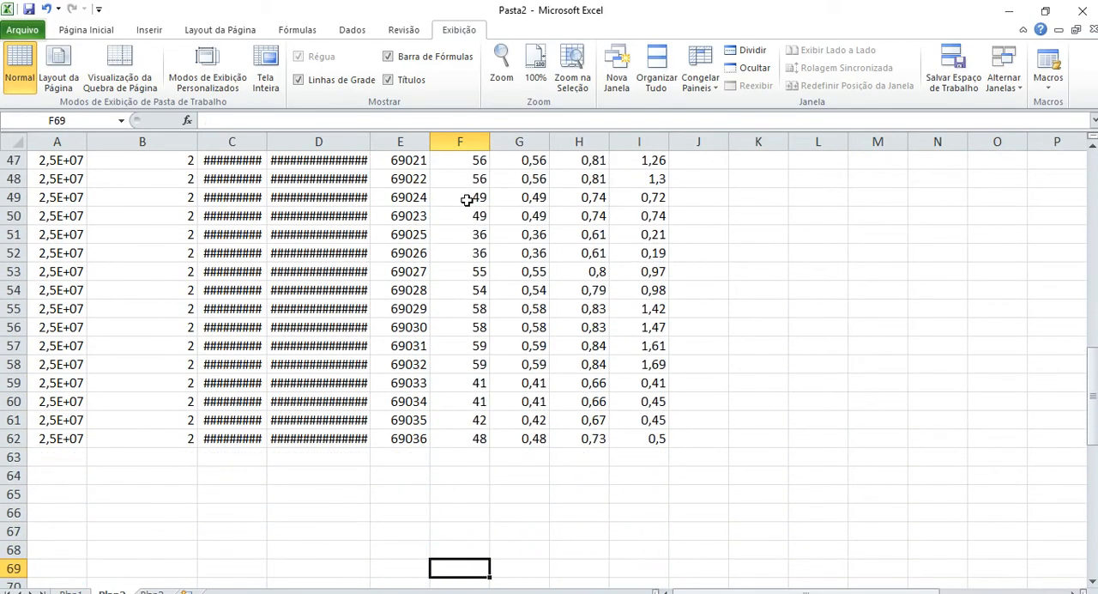
Enter the flood stage above the Plan2 chart: h in Q1, 300 in R1 and cm in S1.
{"action": "key", "text": "ctrl+Home"}
{"action": "key", "text": "Right"}
{"action": "key", "text": "Right"}
{"action": "key", "text": "Right"}
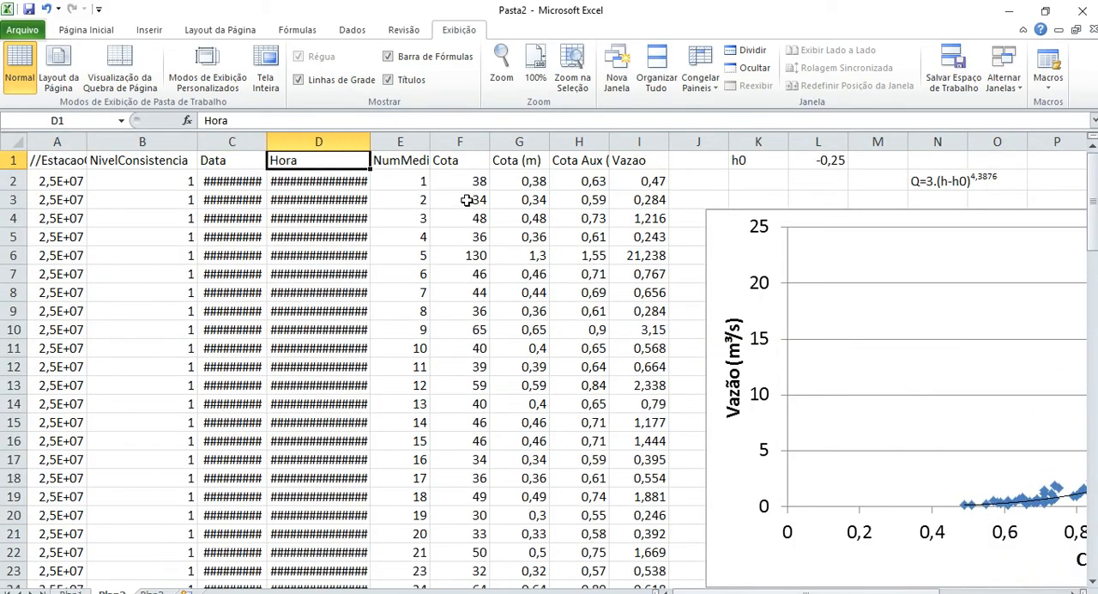
{"action": "key", "text": "Right"}
{"action": "key", "text": "Right"}
{"action": "key", "text": "Right"}
{"action": "key", "text": "Right"}
{"action": "key", "text": "Right"}
{"action": "key", "text": "Right"}
{"action": "key", "text": "Right"}
{"action": "key", "text": "Right"}
{"action": "key", "text": "Right"}
{"action": "key", "text": "Right"}
{"action": "key", "text": "Right"}
{"action": "key", "text": "Right"}
{"action": "key", "text": "Right"}
{"action": "key", "text": "Right"}
{"action": "key", "text": "Right"}
{"action": "key", "text": "Right"}
{"action": "key", "text": "Right"}
{"action": "key", "text": "Right"}
{"action": "key", "text": "Right"}
{"action": "key", "text": "Left"}
{"action": "key", "text": "Left"}
{"action": "key", "text": "Left"}
{"action": "key", "text": "Left"}
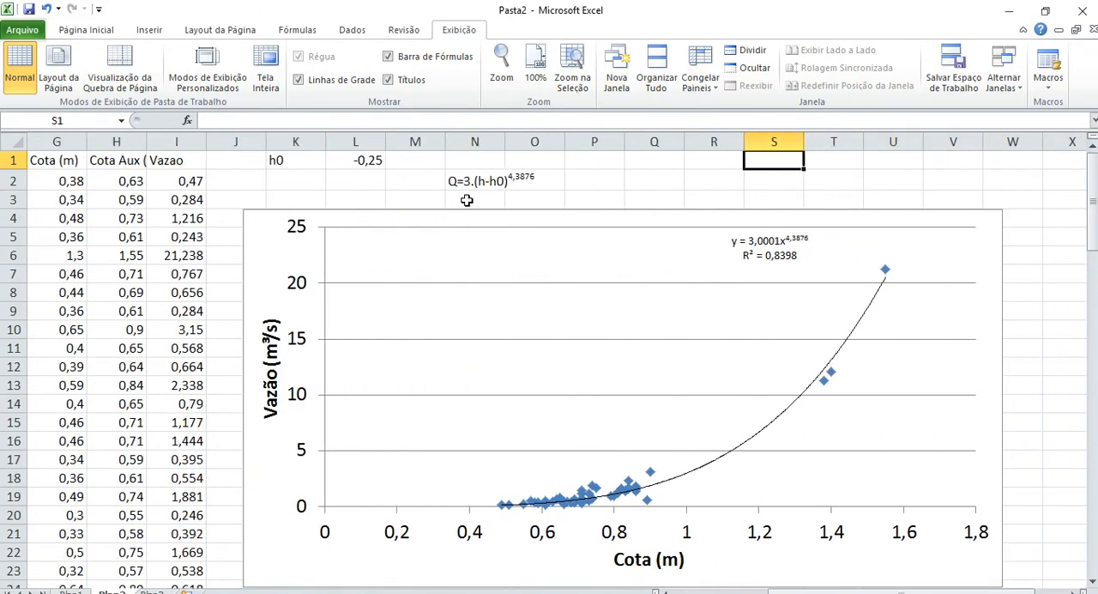
{"action": "key", "text": "Left"}
{"action": "key", "text": "Left"}
{"action": "key", "text": "Left"}
{"action": "key", "text": "Down"}
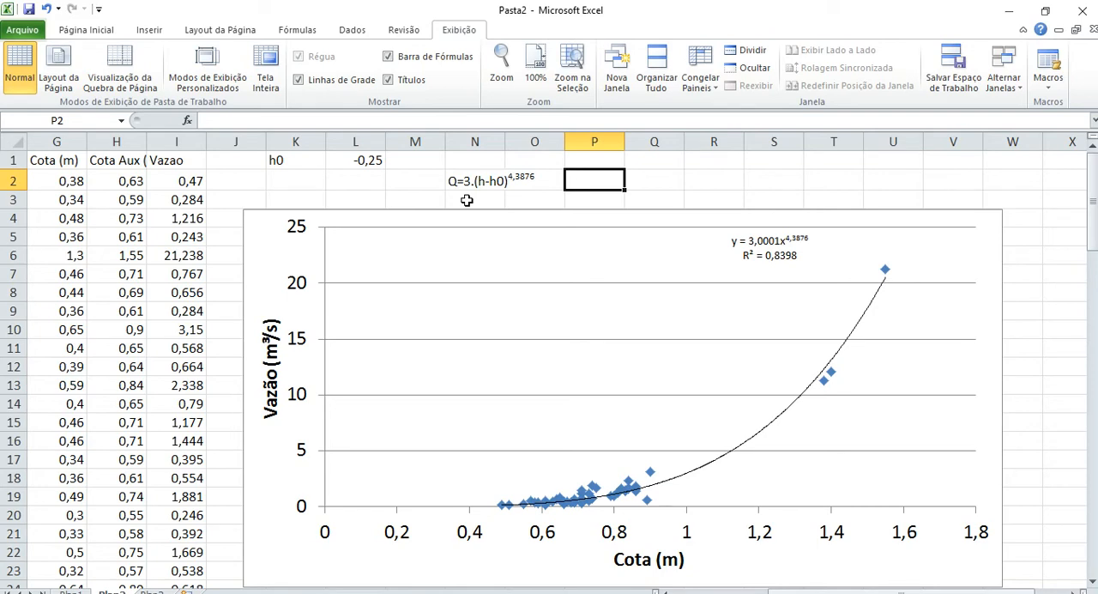
{"action": "key", "text": "Right"}
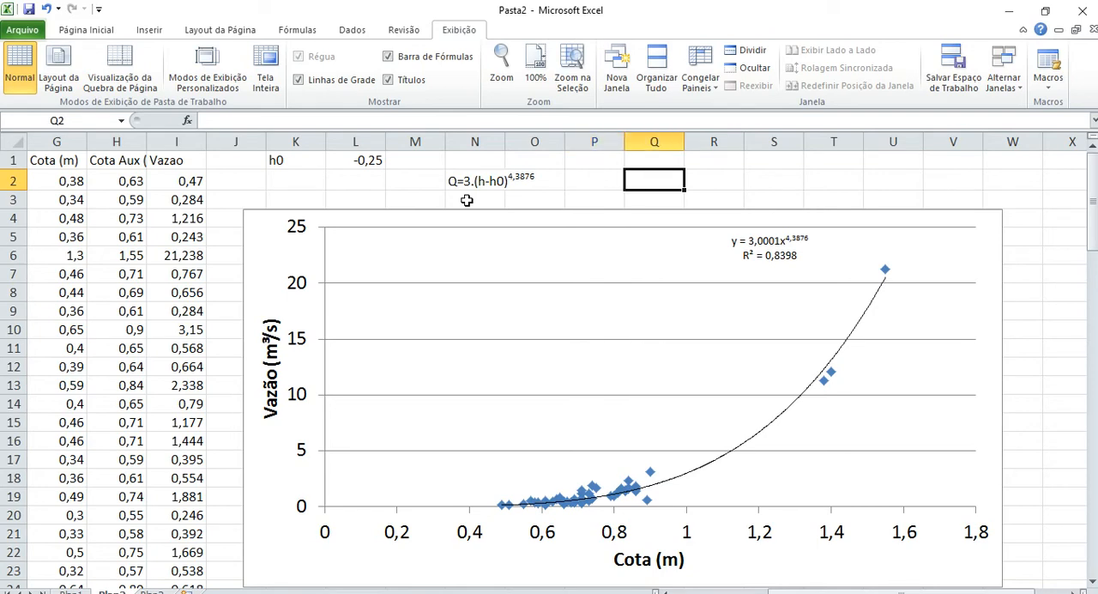
{"action": "key", "text": "Up"}
{"action": "type", "text": "h"}
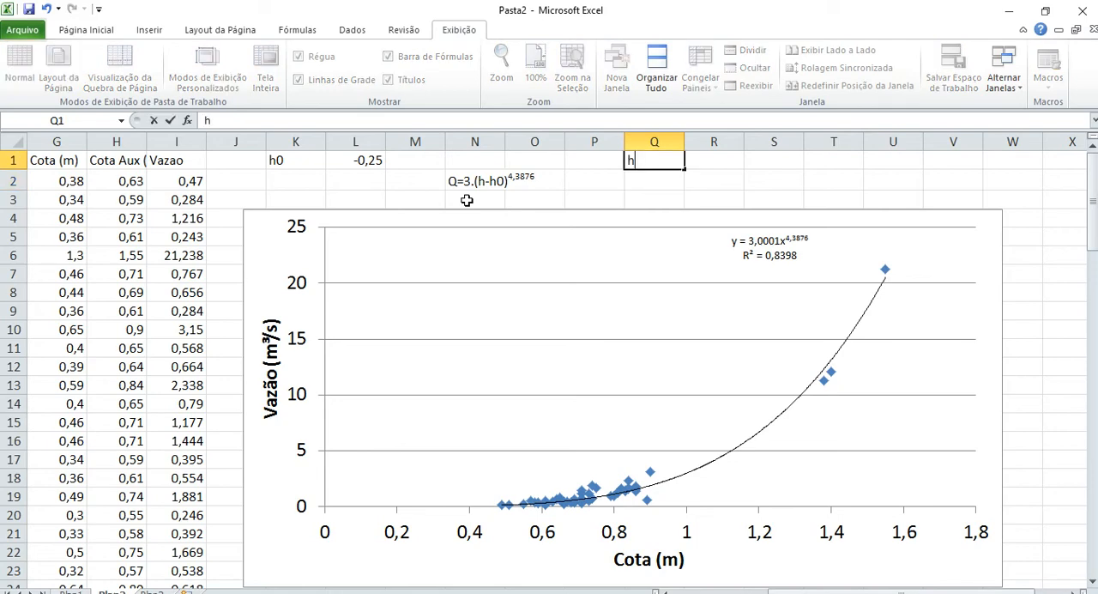
{"action": "key", "text": "Right"}
{"action": "type", "text": "300"}
{"action": "key", "text": "Right"}
{"action": "type", "text": "cm"}
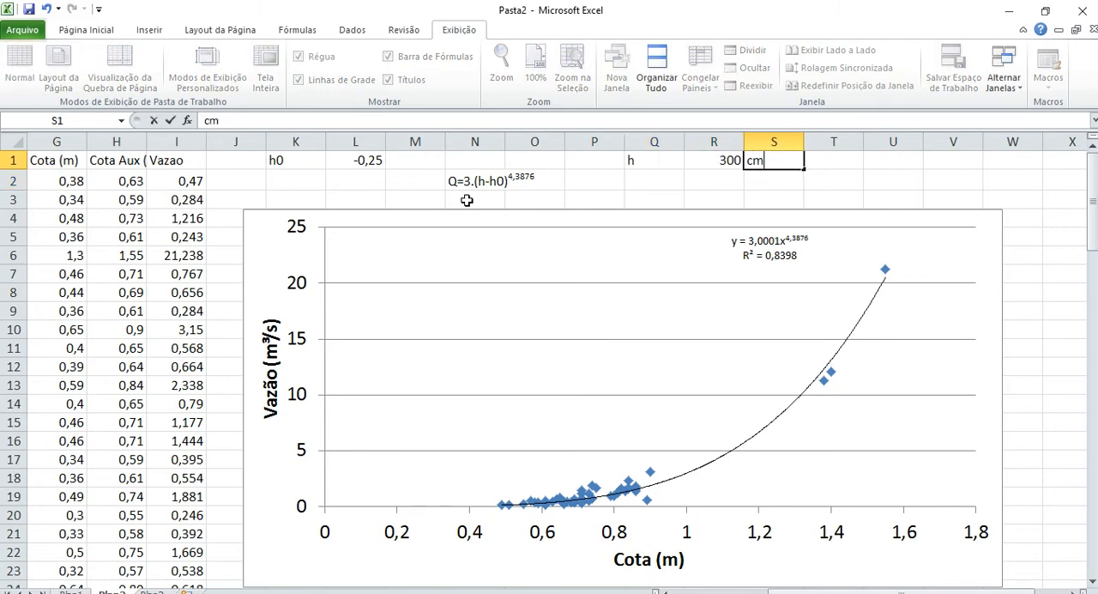
Convert the flood stage to metres in row 2: h in Q2, the formula =R1/100 in R2 and m in S2.
{"action": "key", "text": "Return"}
{"action": "key", "text": "Left"}
{"action": "key", "text": "Left"}
{"action": "type", "text": "h"}
{"action": "key", "text": "Right"}
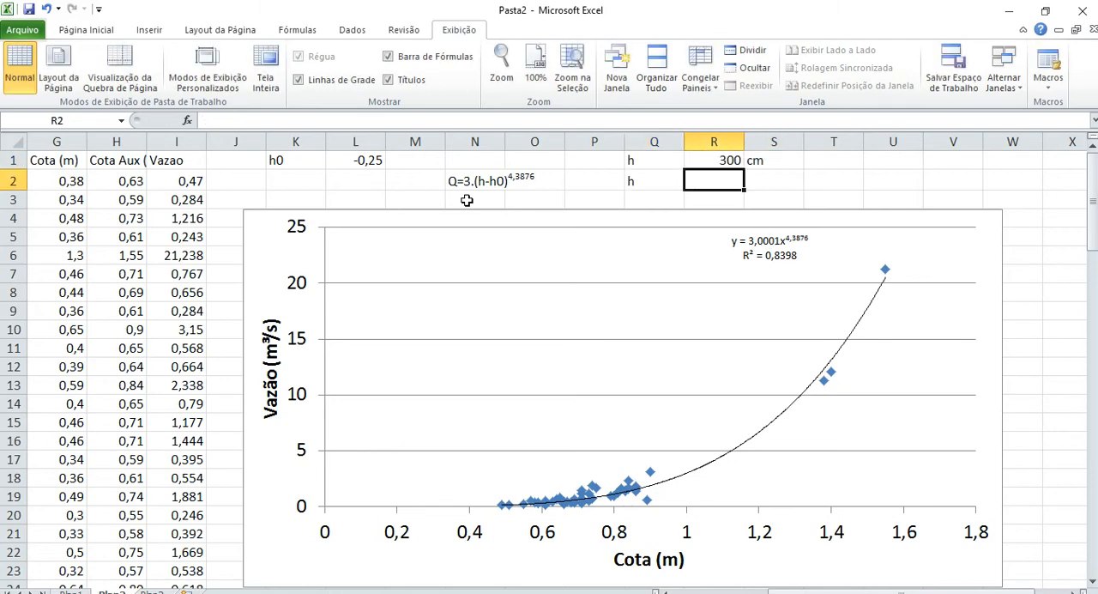
{"action": "type", "text": "="}
{"action": "key", "text": "Up"}
{"action": "type", "text": "1"}
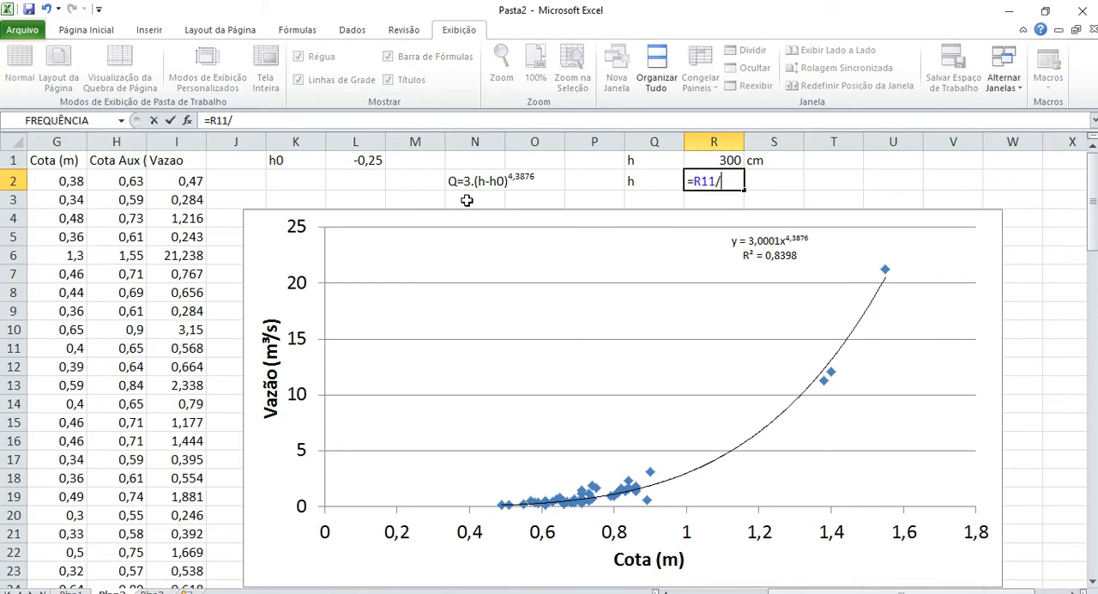
{"action": "key", "text": "BackSpace"}
{"action": "type", "text": "/100"}
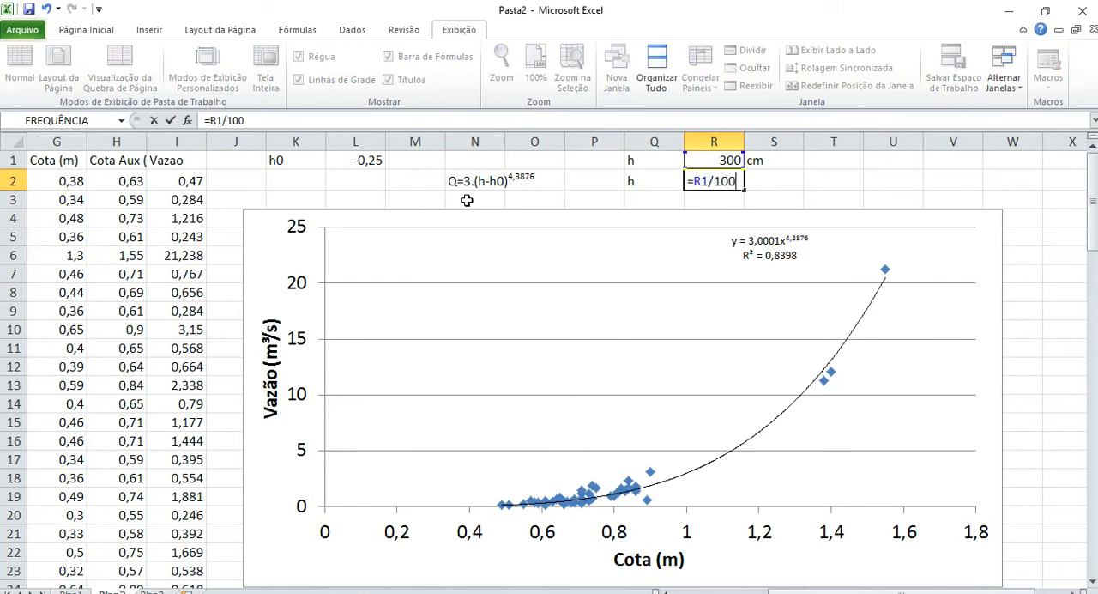
{"action": "key", "text": "ctrl+Return"}
{"action": "key", "text": "Right"}
{"action": "type", "text": "m"}
{"action": "key", "text": "Right"}
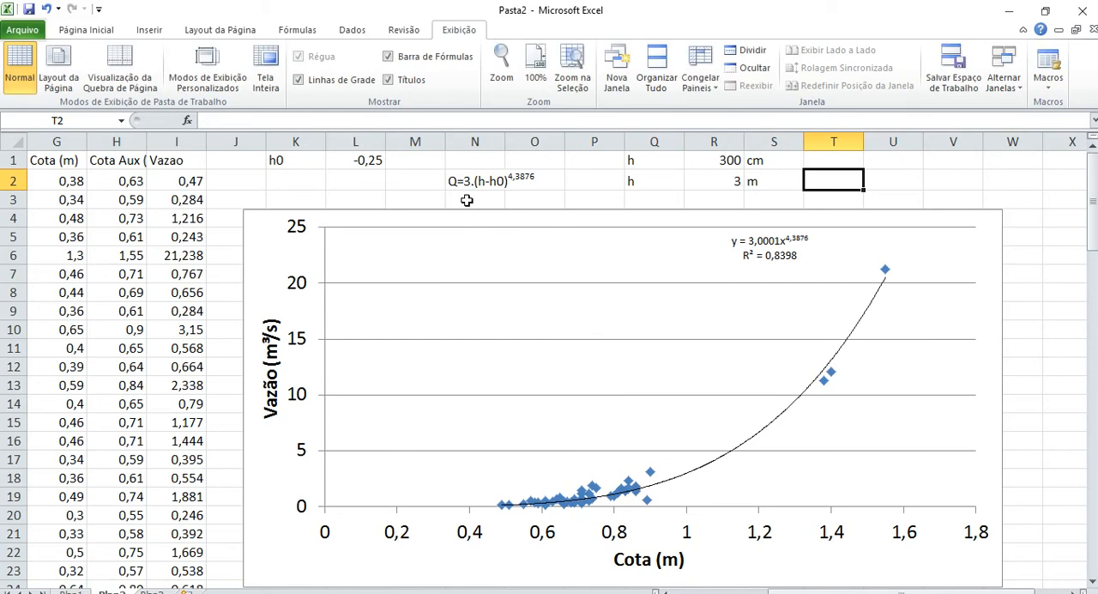
Replace -h0 with +0,25 in the rating equation text in N2.
{"action": "key", "text": "Left"}
{"action": "key", "text": "Left"}
{"action": "key", "text": "Left"}
{"action": "key", "text": "Left"}
{"action": "key", "text": "Left"}
{"action": "key", "text": "Left"}
{"action": "key", "text": "Left"}
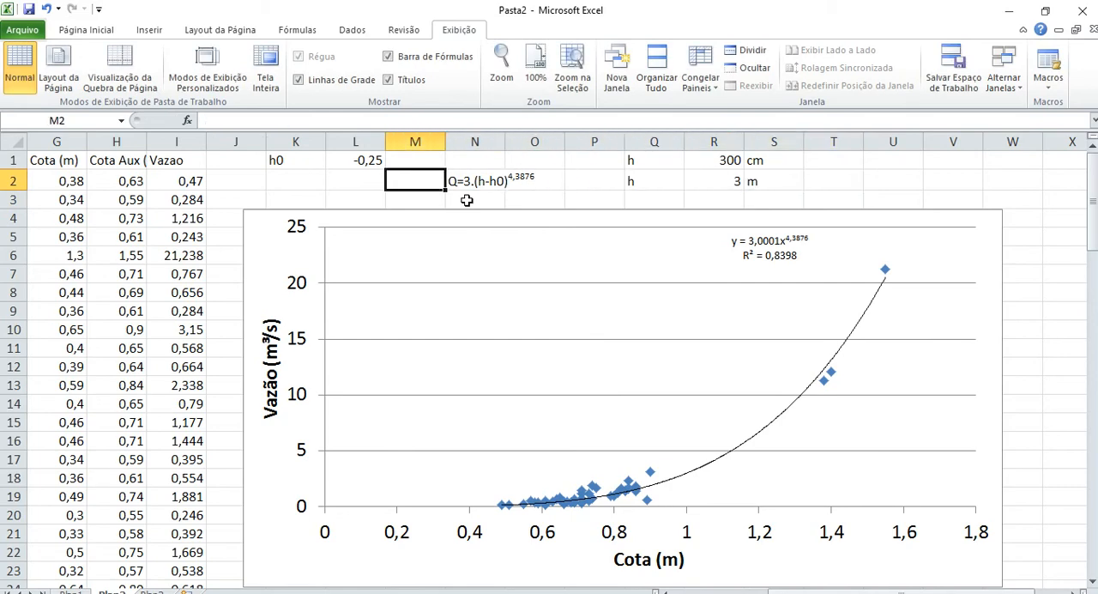
{"action": "key", "text": "Right"}
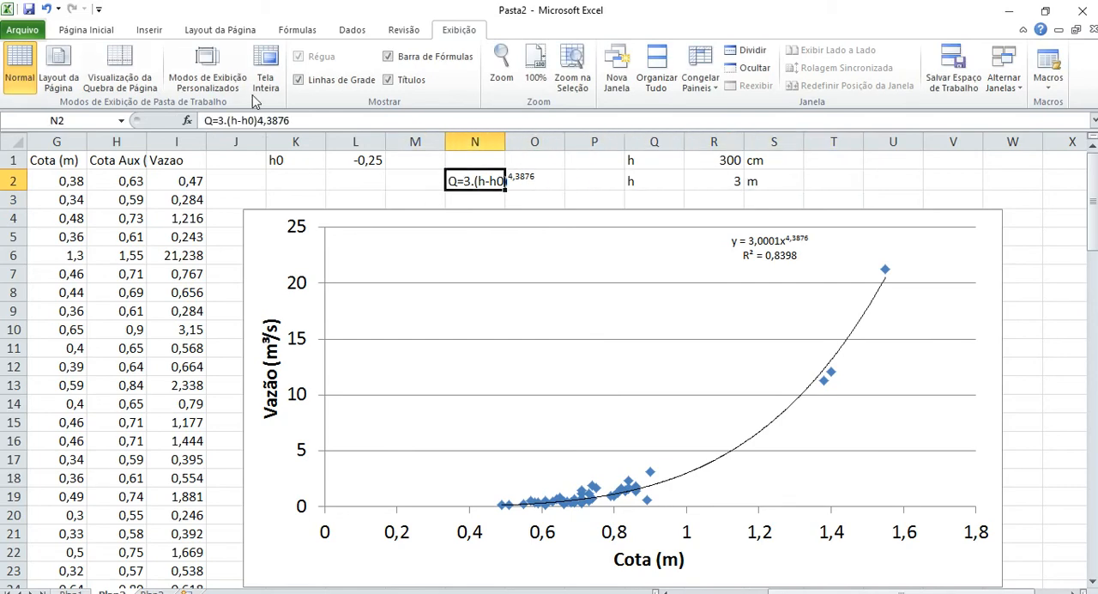
{"action": "left_click", "coordinate": [240, 120]}
{"action": "key", "text": "shift+Right"}
{"action": "key", "text": "shift+Right"}
{"action": "key", "text": "shift+Right"}
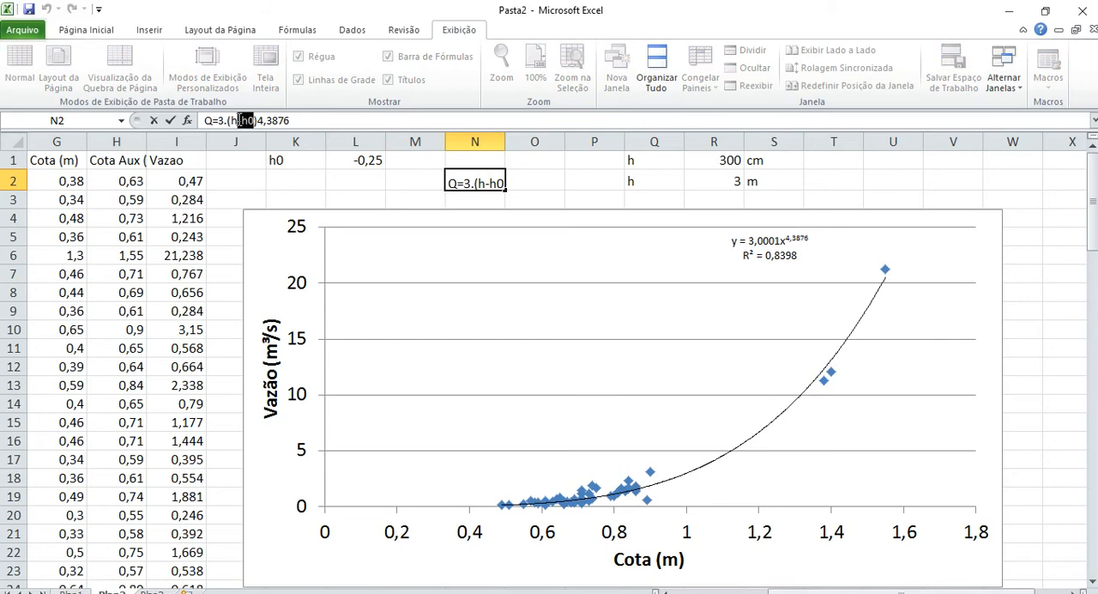
{"action": "type", "text": "+0,25"}
{"action": "key", "text": "Return"}
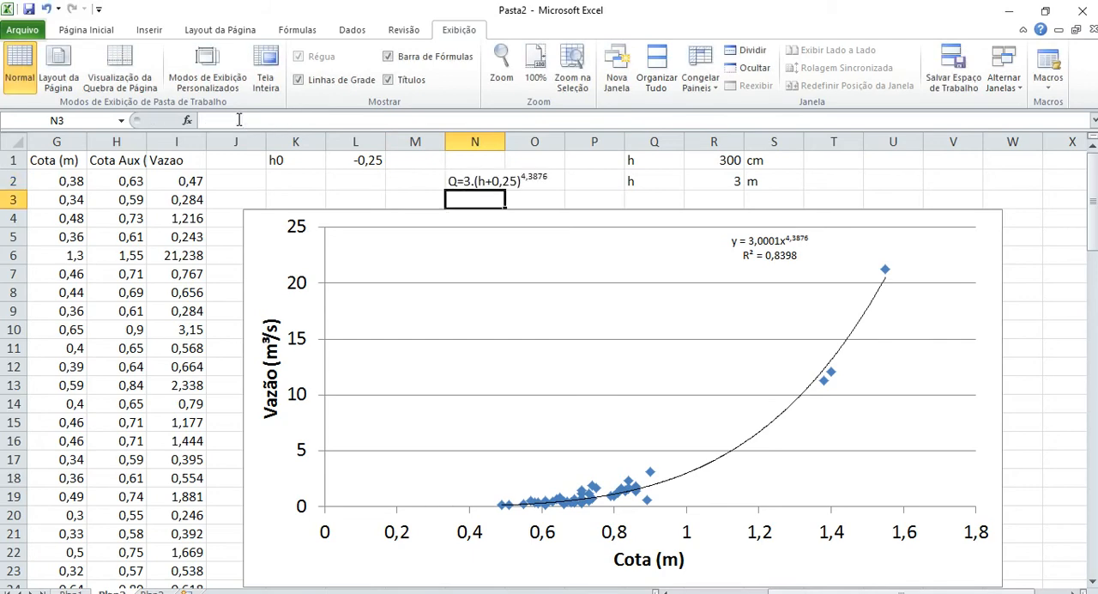
{"action": "key", "text": "Up"}
{"action": "key", "text": "Right"}
{"action": "key", "text": "Right"}
{"action": "key", "text": "Left"}
{"action": "key", "text": "Left"}
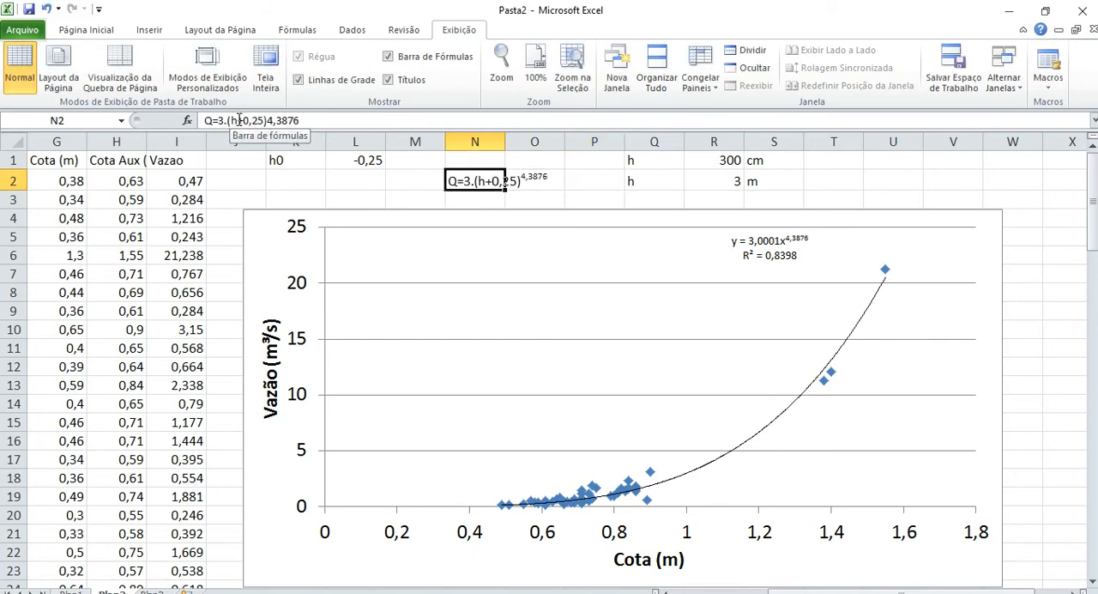
Calculate the flood flow in T2 with the formula =3*(R2-L1)^4,3876, using the stage in metres and h0.
{"action": "left_click", "coordinate": [347, 160]}
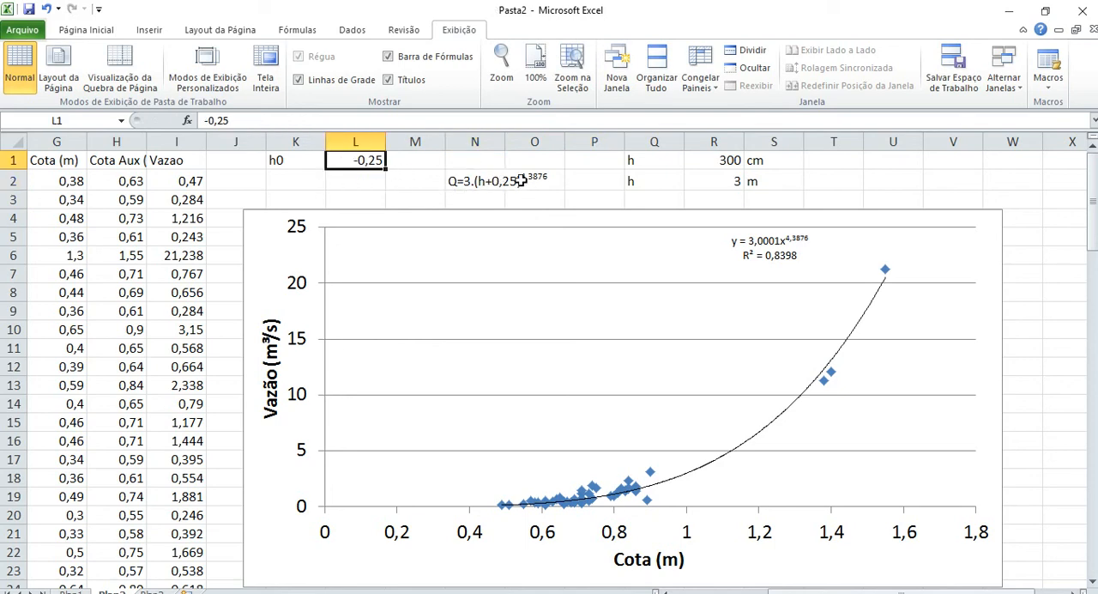
{"action": "left_click", "coordinate": [843, 182]}
{"action": "type", "text": "="}
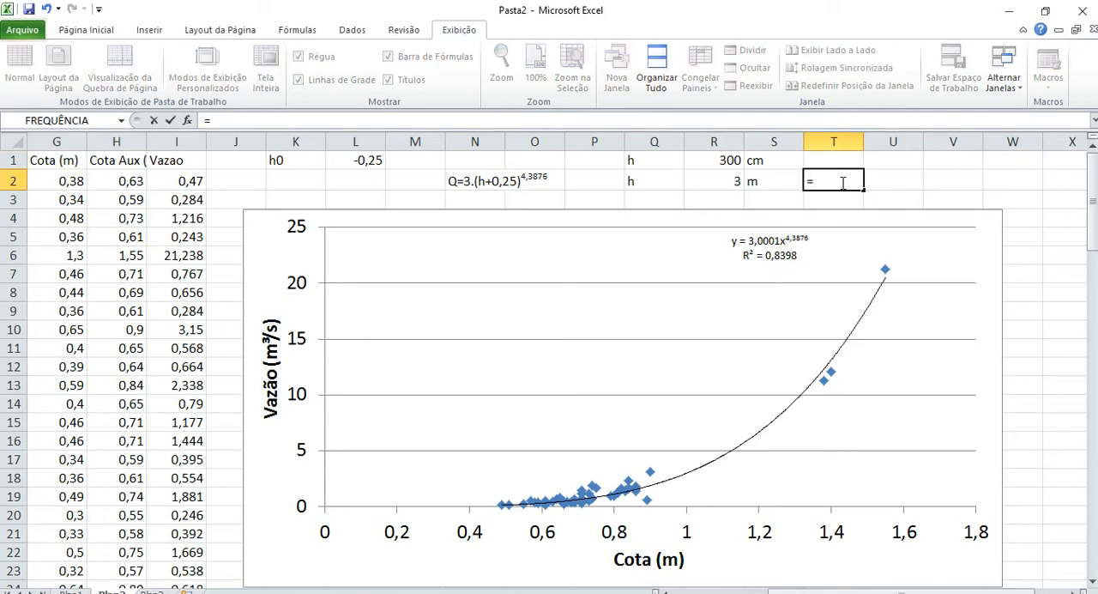
{"action": "type", "text": "3*("}
{"action": "key", "text": "Left"}
{"action": "key", "text": "Left"}
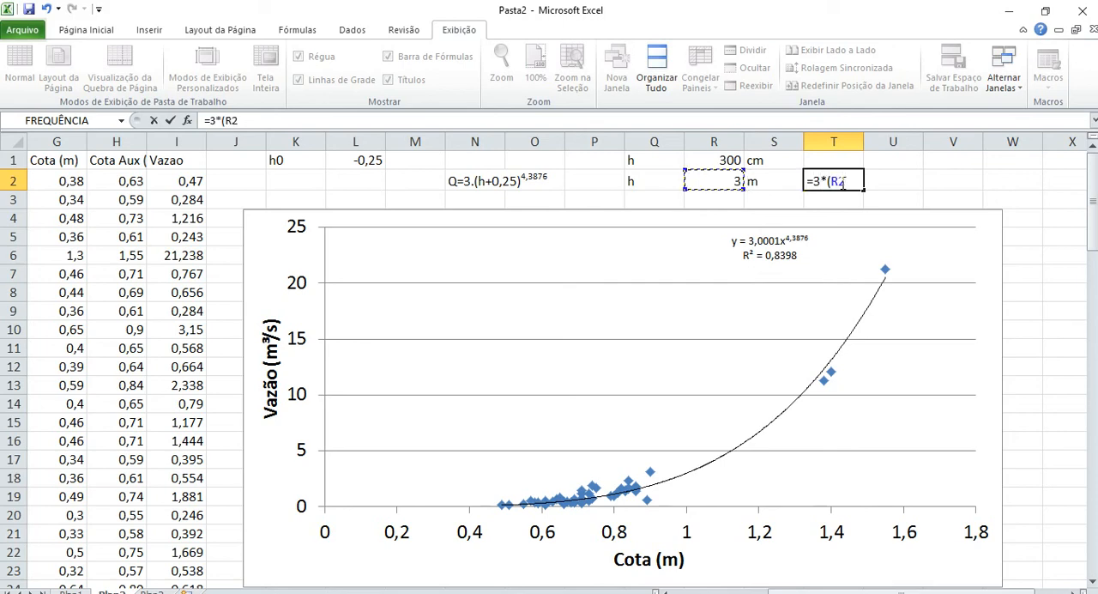
{"action": "type", "text": "-"}
{"action": "key", "text": "Left"}
{"action": "key", "text": "Left"}
{"action": "key", "text": "Left"}
{"action": "key", "text": "Left"}
{"action": "key", "text": "Left"}
{"action": "key", "text": "Left"}
{"action": "key", "text": "Left"}
{"action": "key", "text": "Left"}
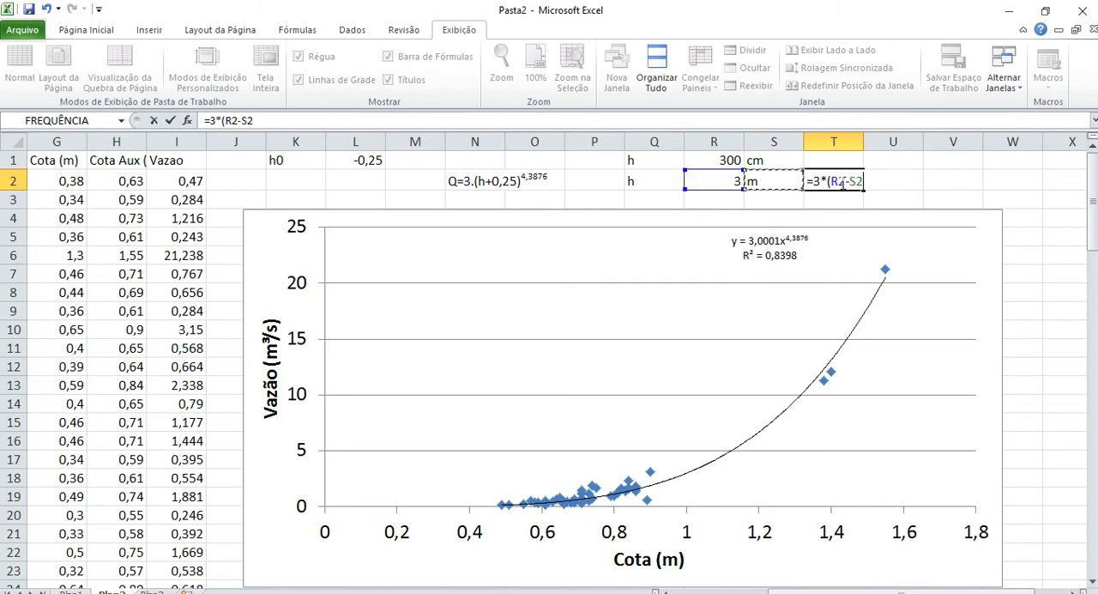
{"action": "key", "text": "Up"}
{"action": "type", "text": ")^"}
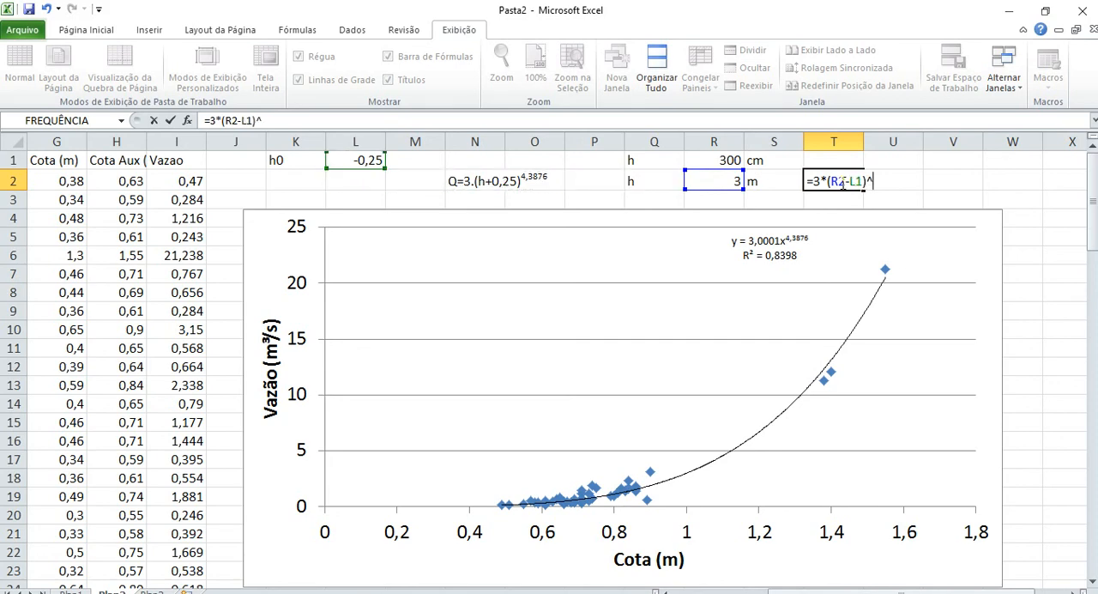
{"action": "type", "text": "4,3876"}
{"action": "key", "text": "ctrl+Return"}
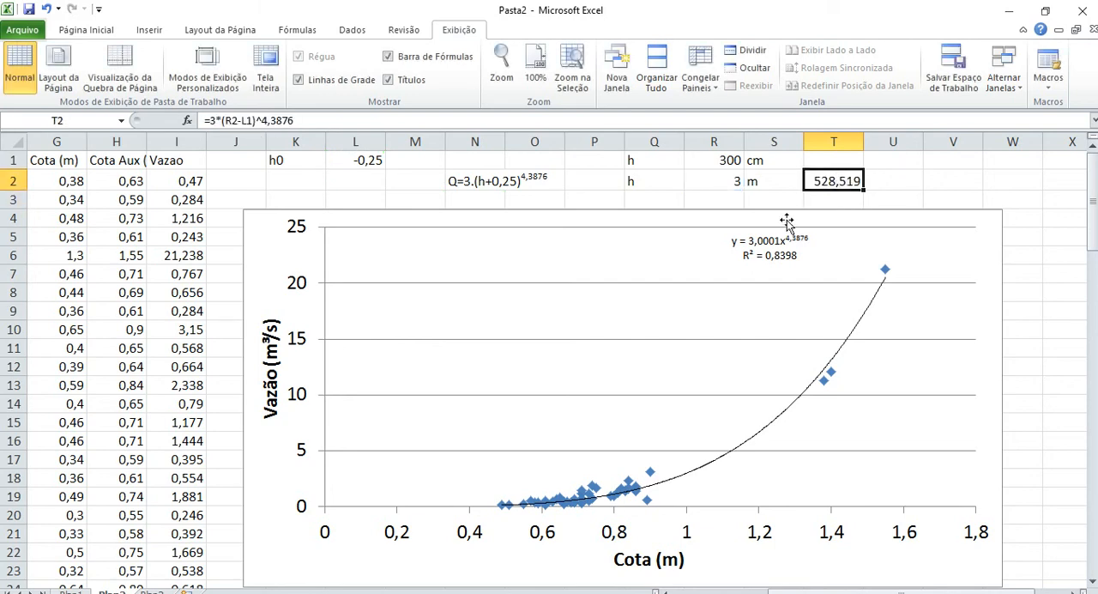
Display the flow in T2 without decimal places and enter its unit m³/s in U2.
{"action": "left_click", "coordinate": [86, 29]}
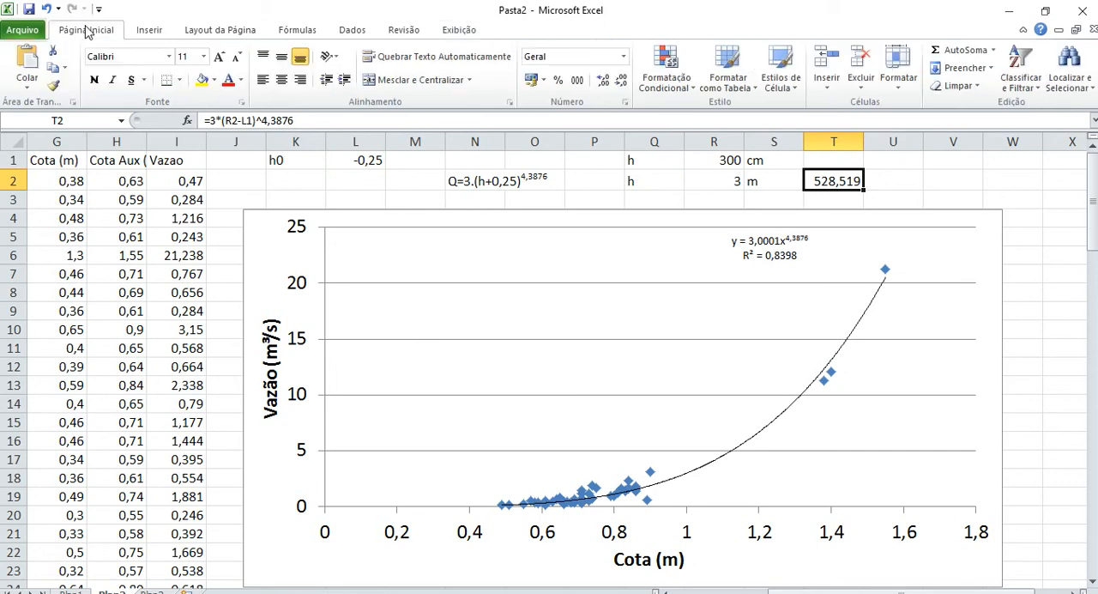
{"action": "double_click", "coordinate": [616, 86]}
{"action": "left_click", "coordinate": [617, 88]}
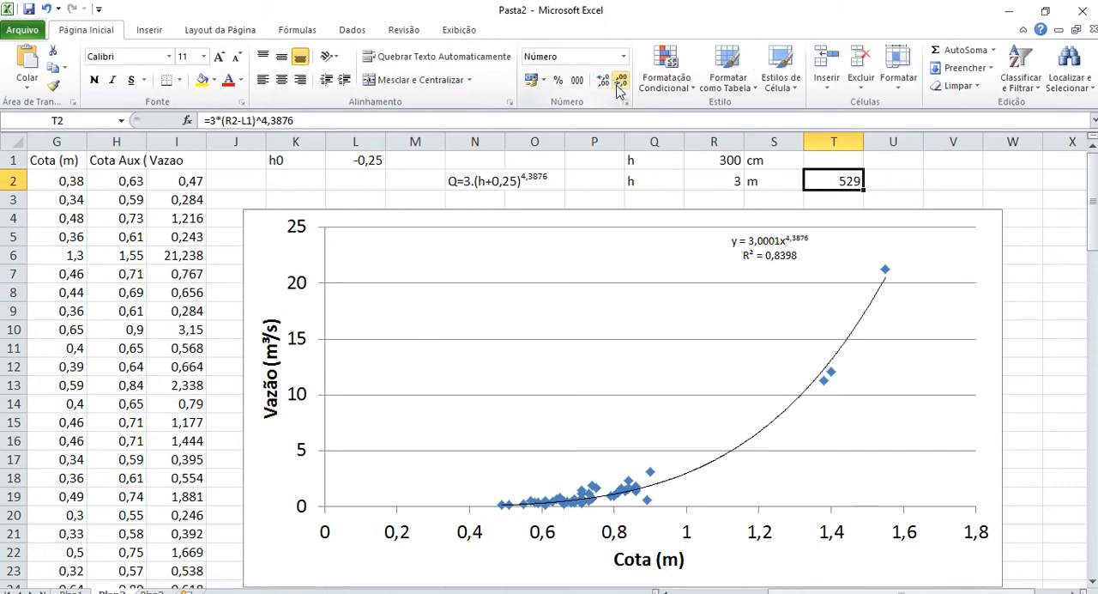
{"action": "left_click", "coordinate": [902, 177]}
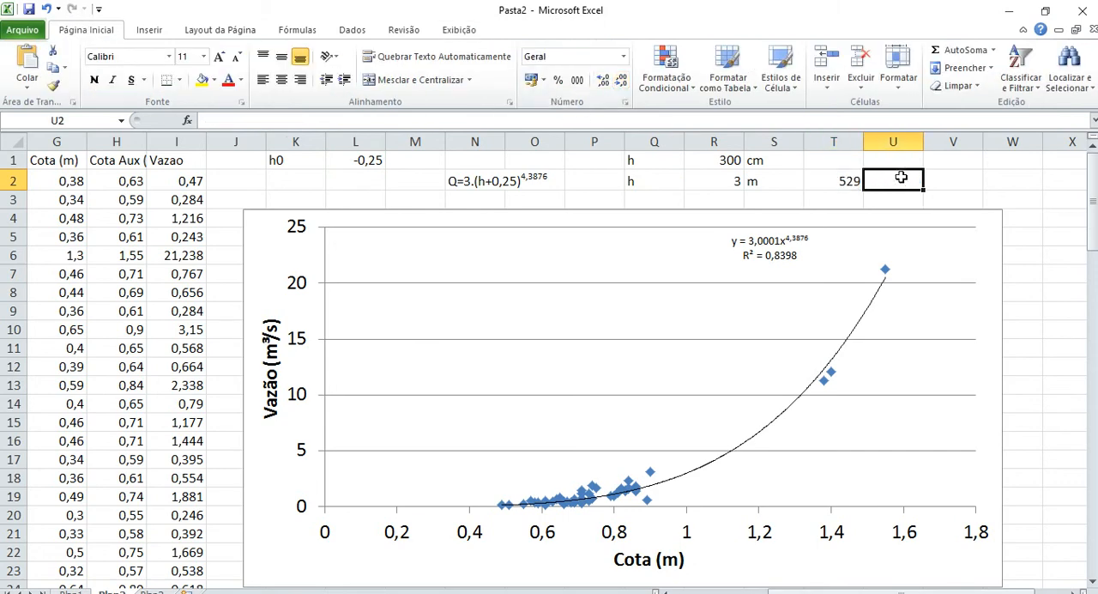
{"action": "type", "text": "m³/s"}
{"action": "key", "text": "Return"}
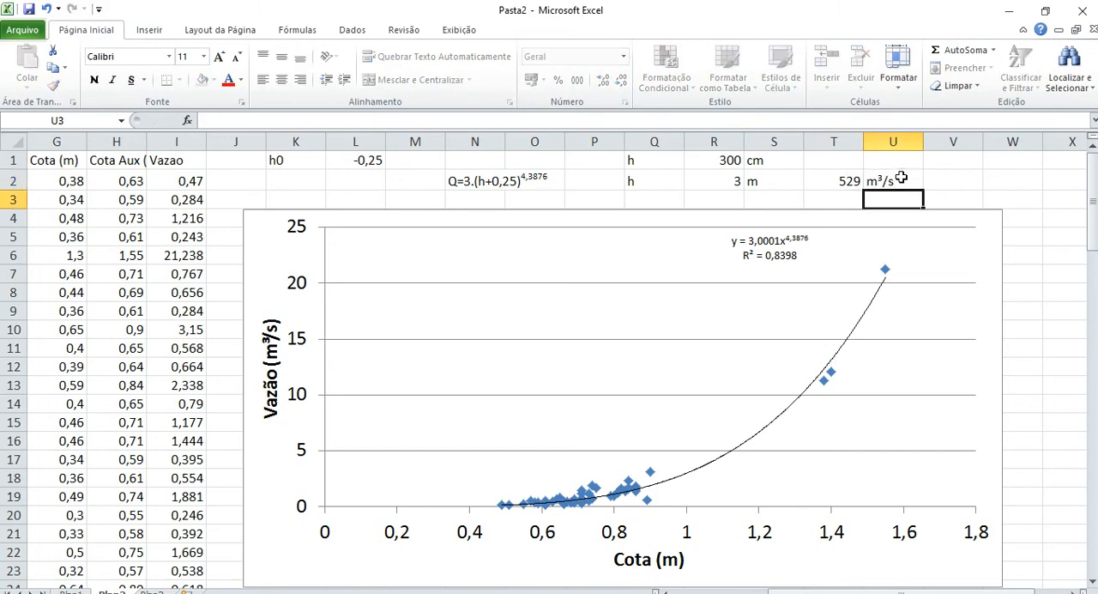
Switch to the Word document containing the Fazenda Paciência rating curve assignment.
{"action": "left_click", "coordinate": [902, 176]}
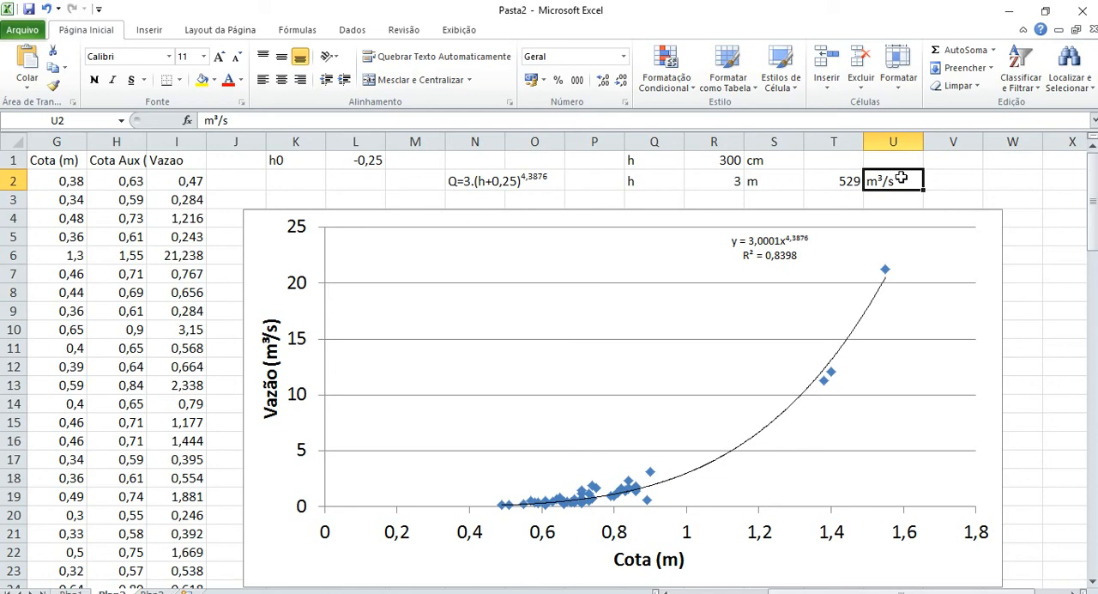
{"action": "key", "text": "Left"}
{"action": "key", "text": "Left"}
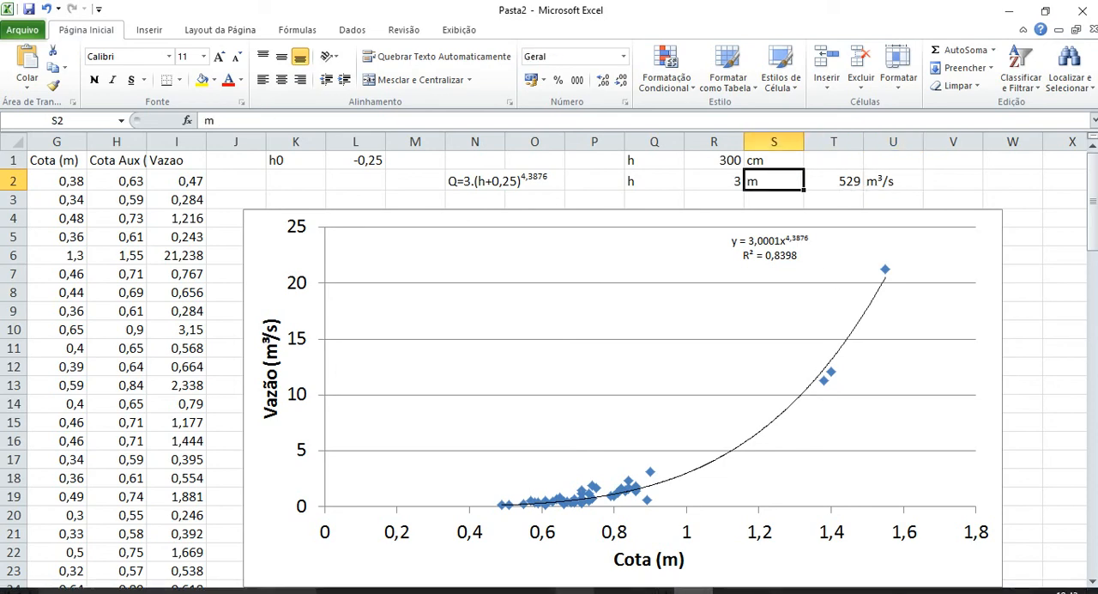
{"action": "left_click", "coordinate": [573, 591]}
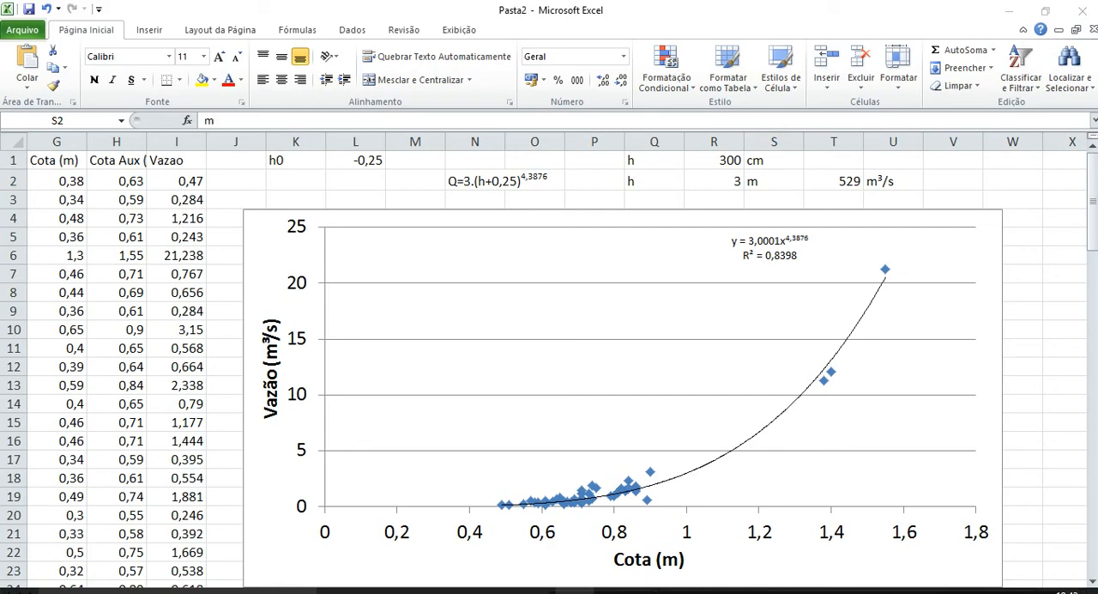
{"action": "left_click", "coordinate": [573, 591]}
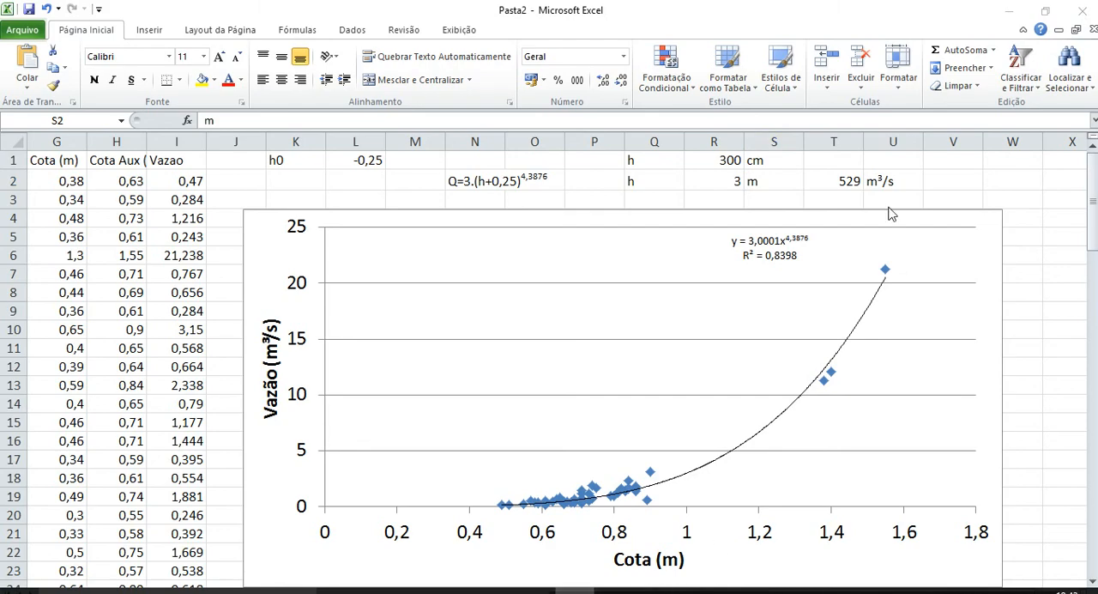
{"action": "left_click", "coordinate": [1013, 12]}
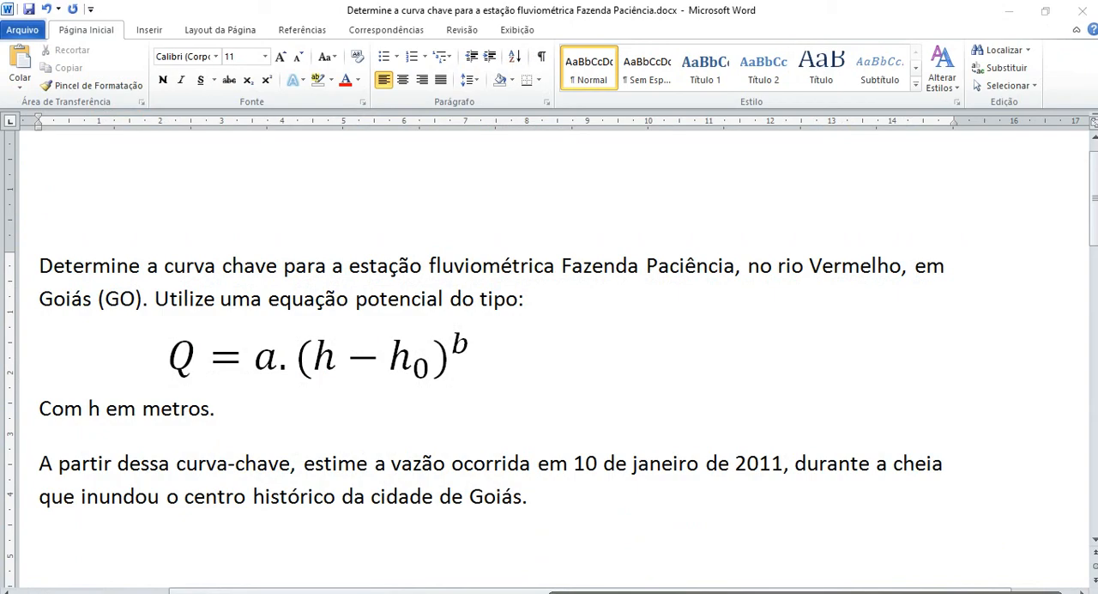